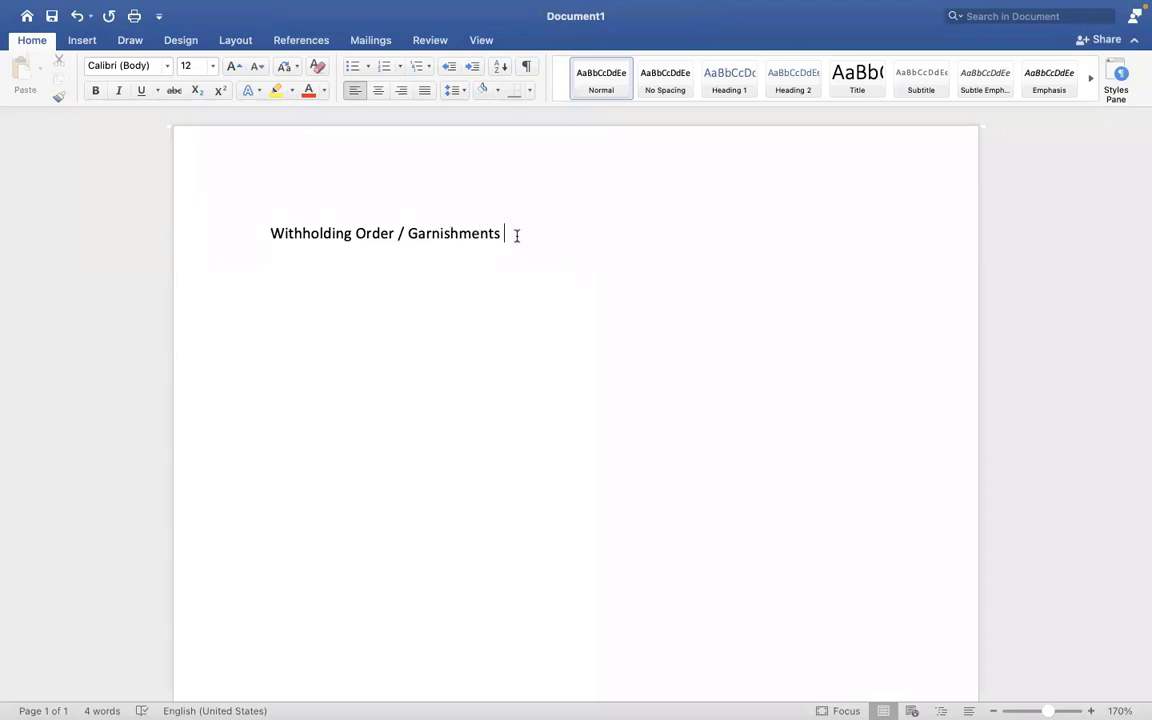
Add an empty paragraph directly after the 'Withholding Order / Garnishments' heading line.
click(194, 233)
click(550, 233)
key(Return)
Write a 'Two Types of Withholding' subheading with items '1. Voluntary Withholding order' and '2. Involuntary Withholding Order'.
text(Two Types of)
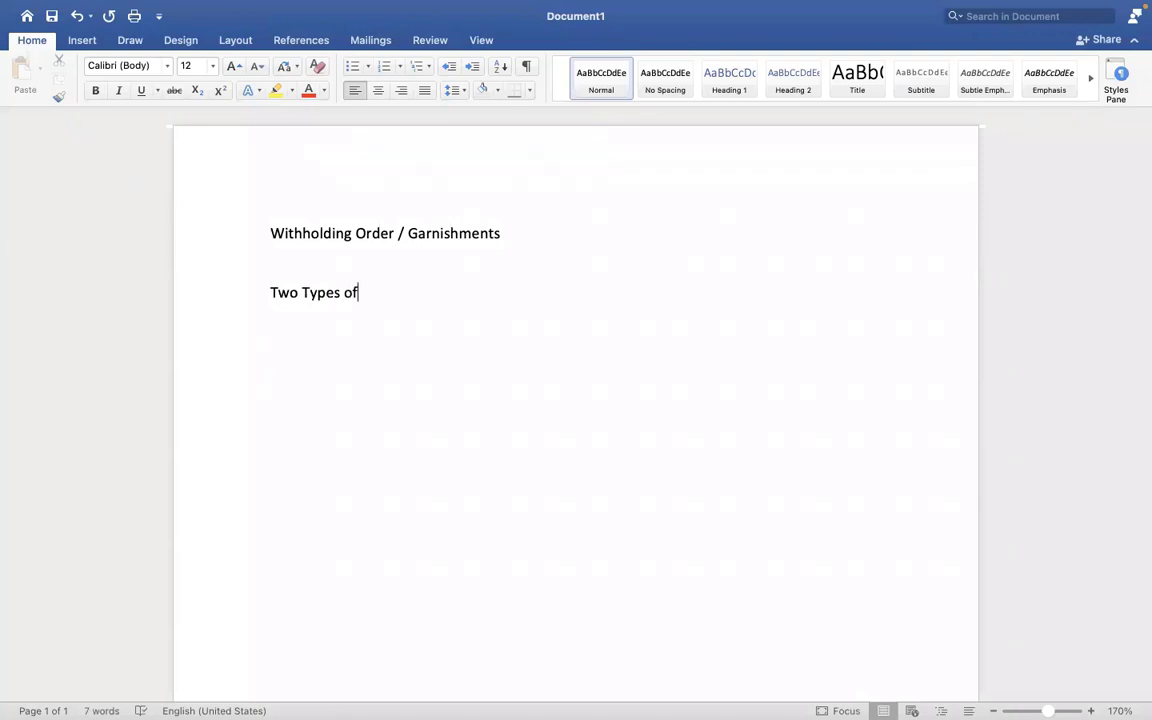
text( With)
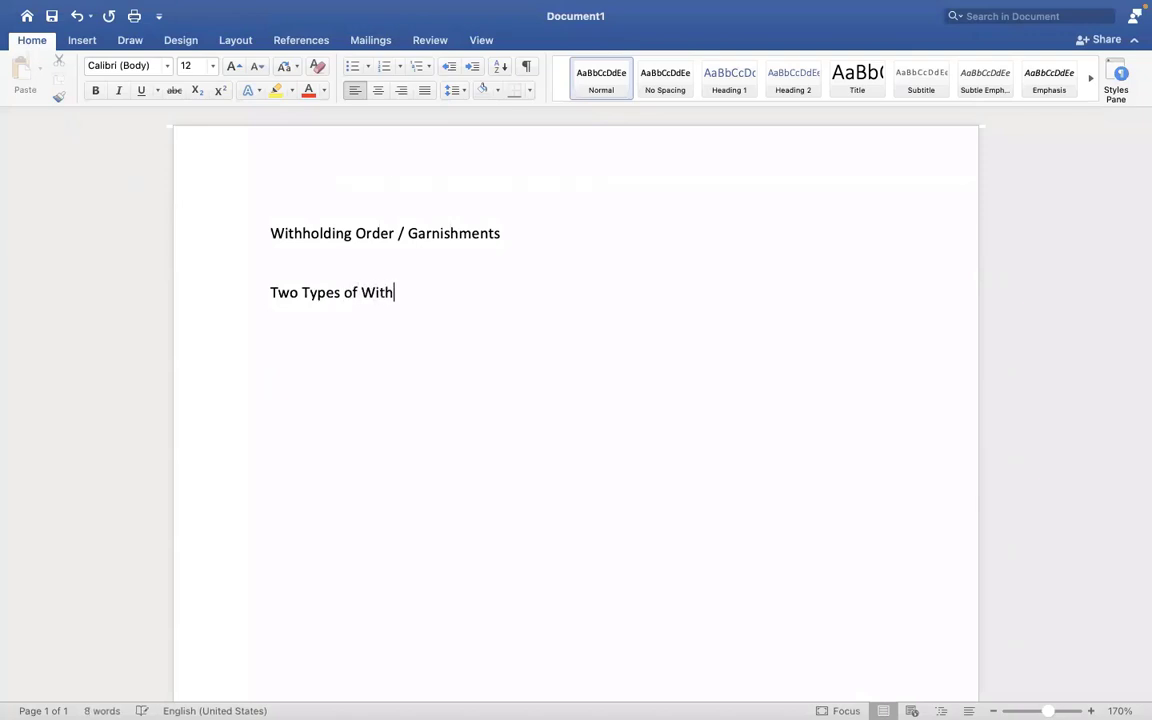
text(holding orde)
key(Return)
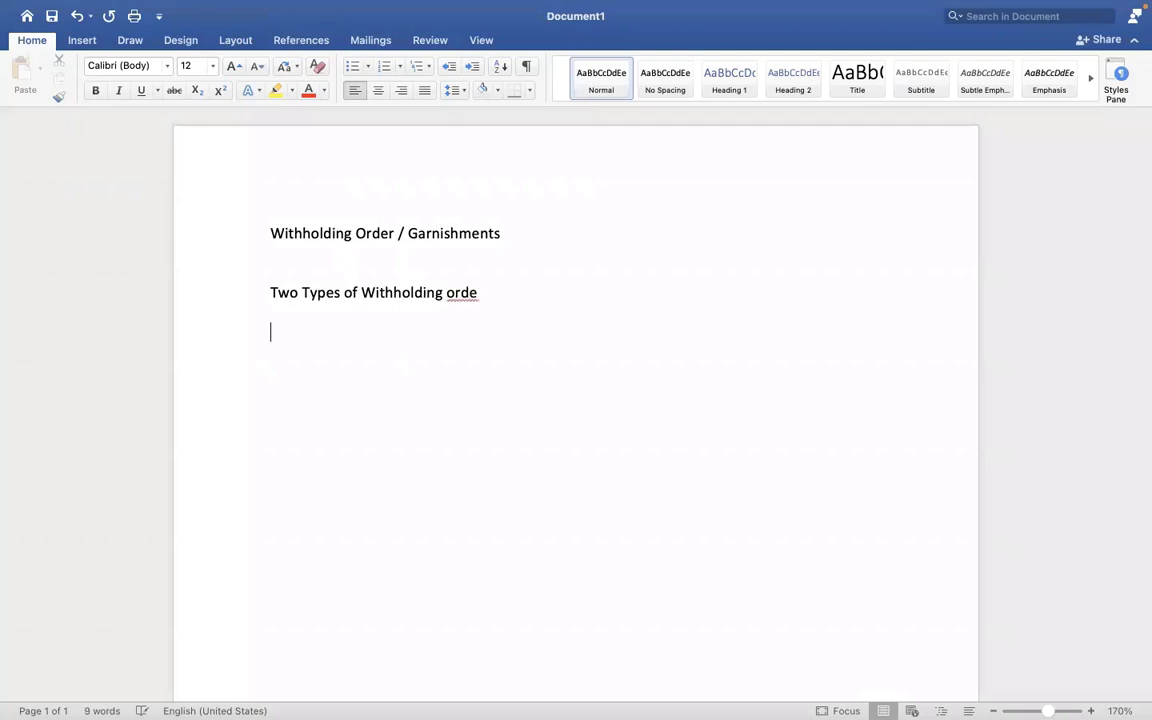
text(1. Voluntary)
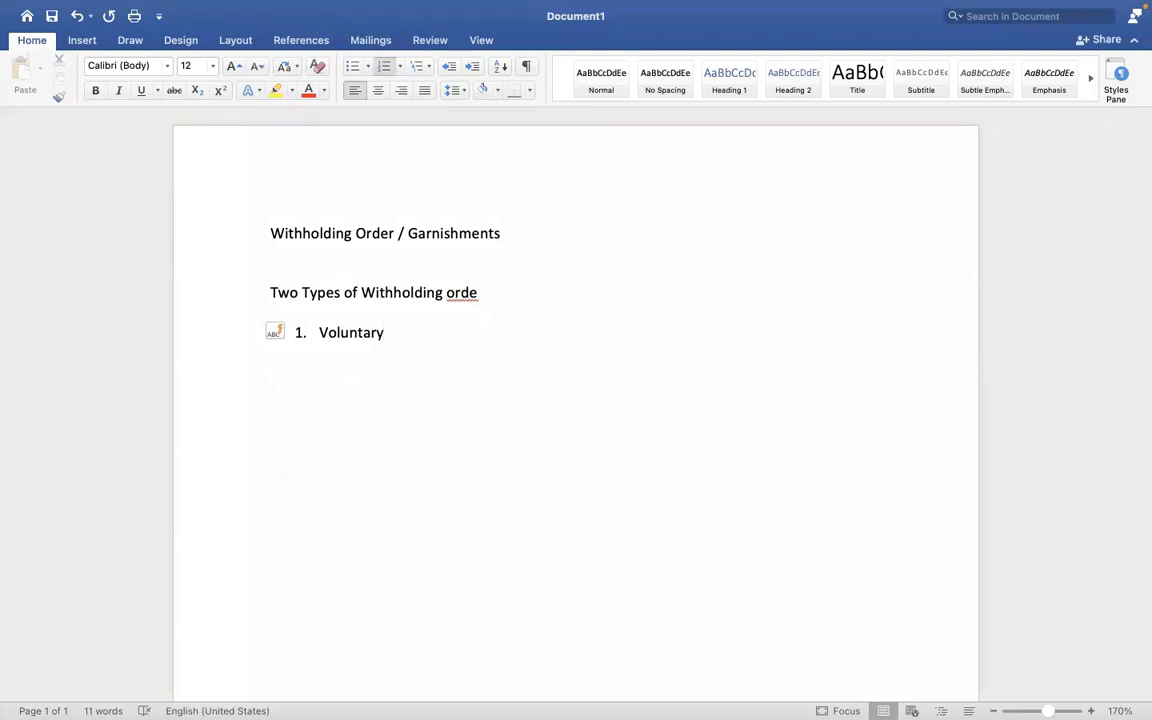
text( Withholding or)
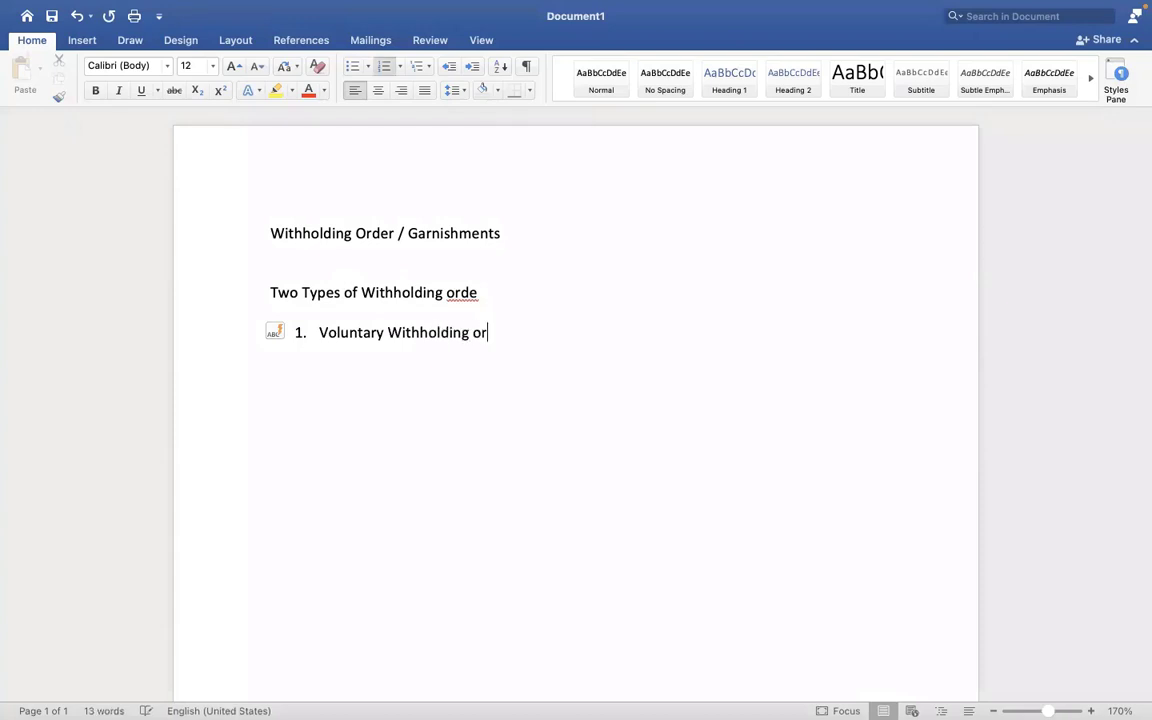
text(der)
key(Return)
key(Return)
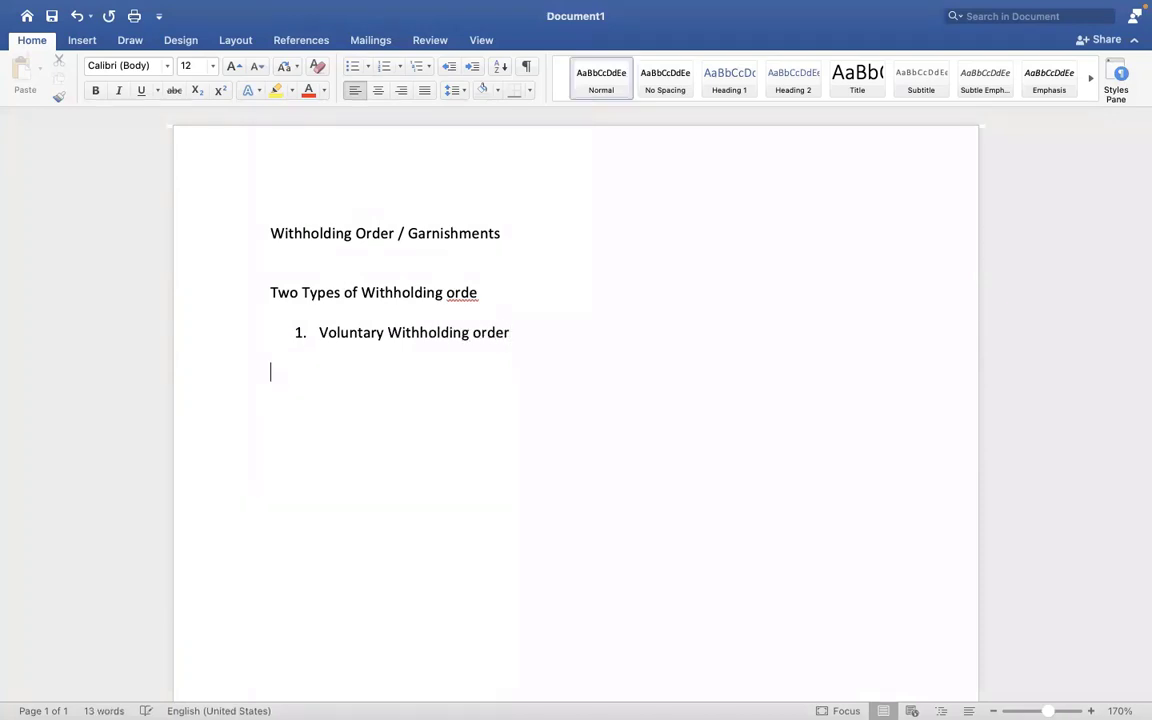
key(Return)
key(Return)
text(2. Inv)
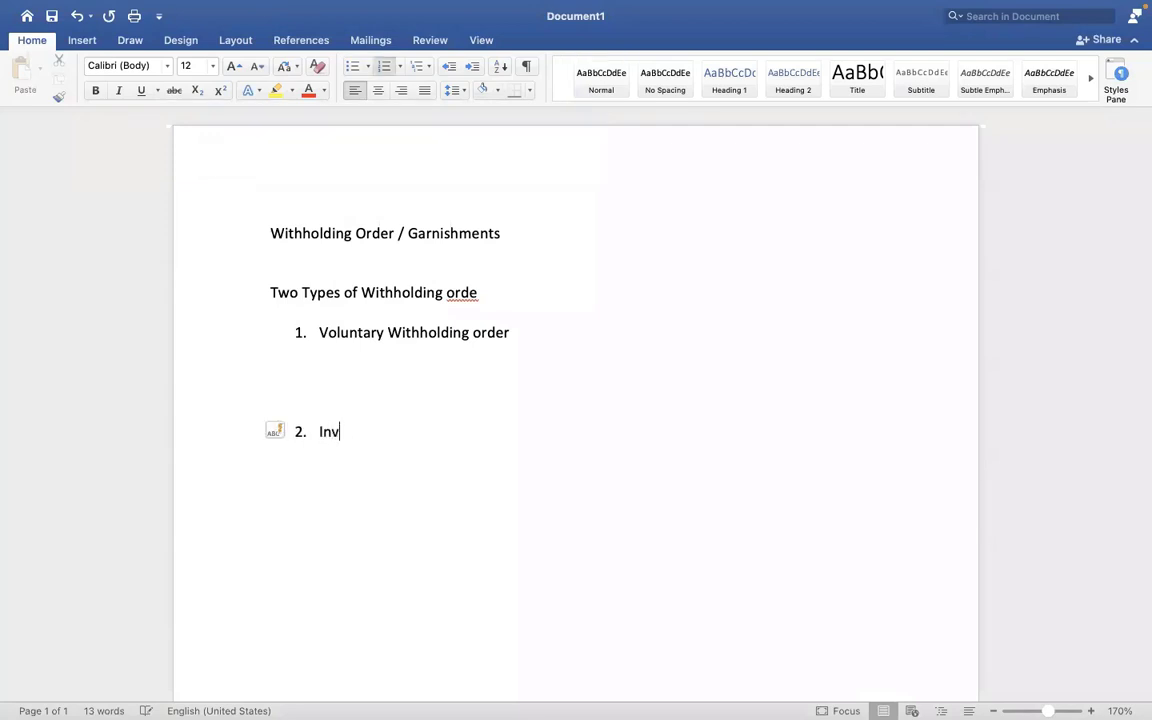
text(oluntary Withholding O)
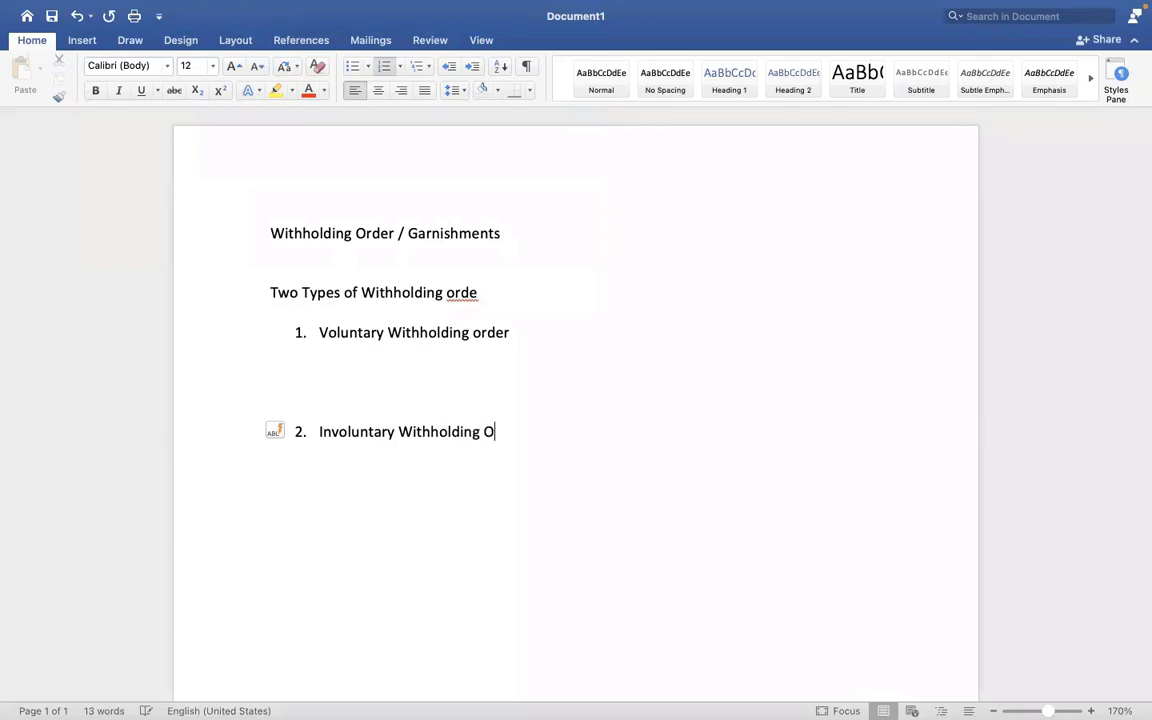
text(rder)
click(384, 366)
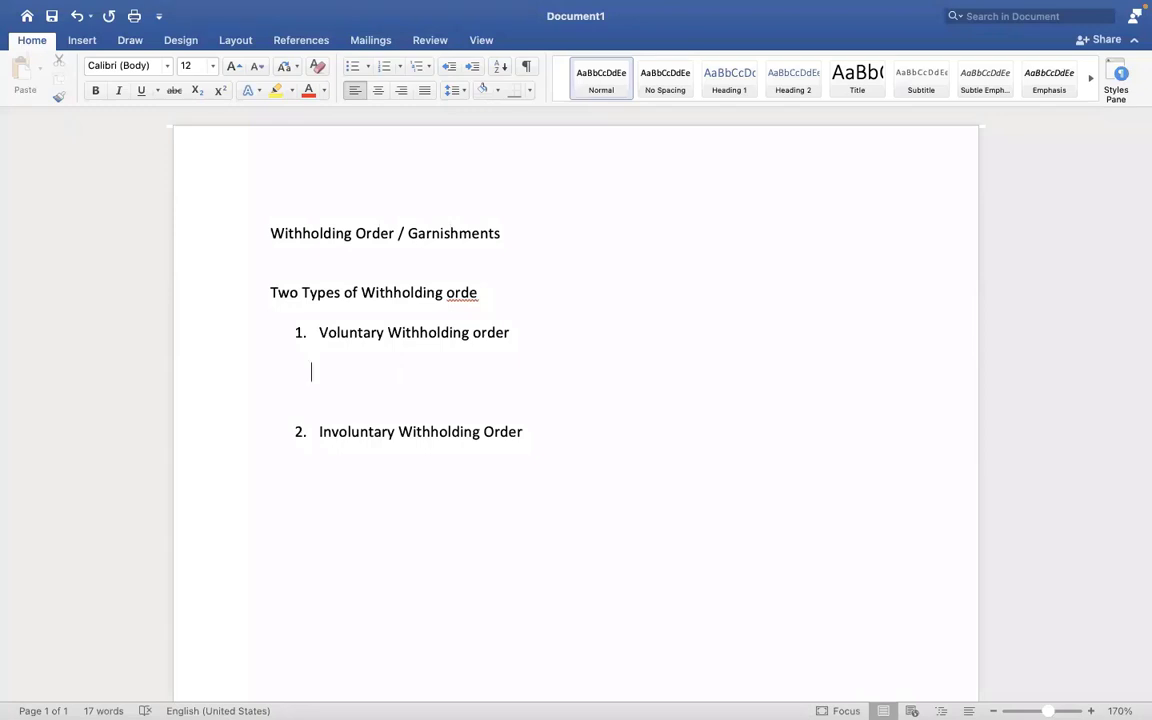
Under Involuntary Withholding Order, add numbered sub-items Child support, Spouse support and Creditor Garnishments.
click(316, 430)
click(549, 431)
key(Return)
key(Return)
key(Return)
key(Return)
key(BackSpace)
text(1. Child suppor)
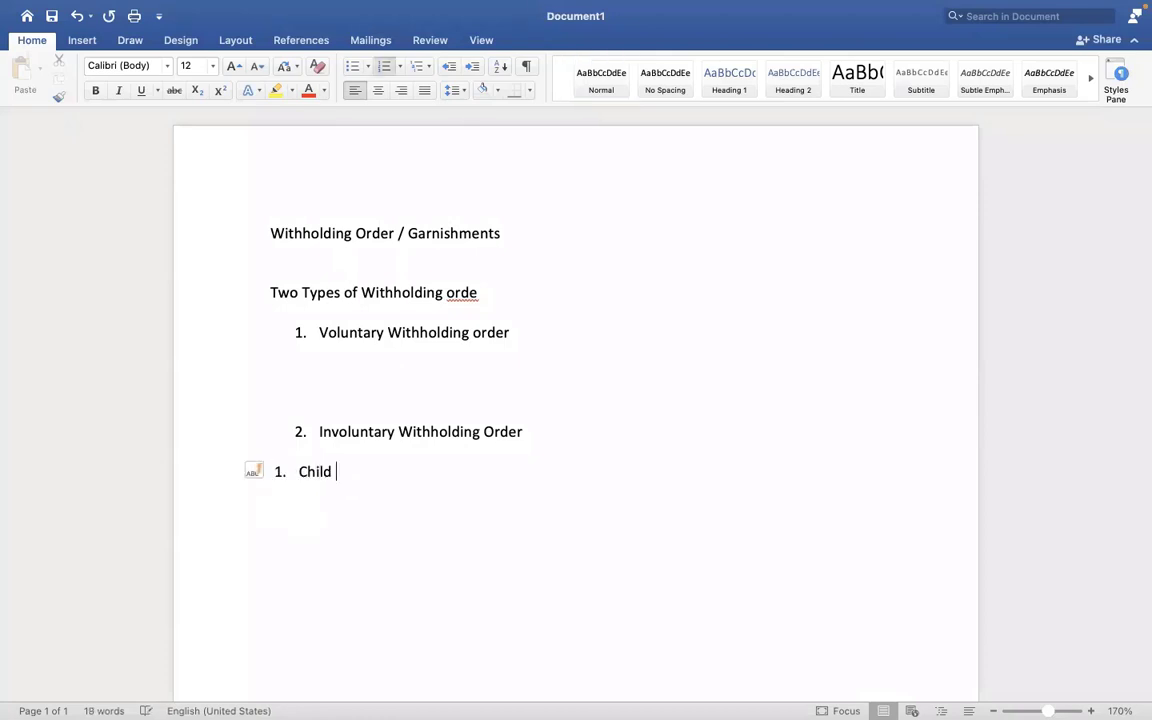
text(t)
key(Return)
text(Spouse support)
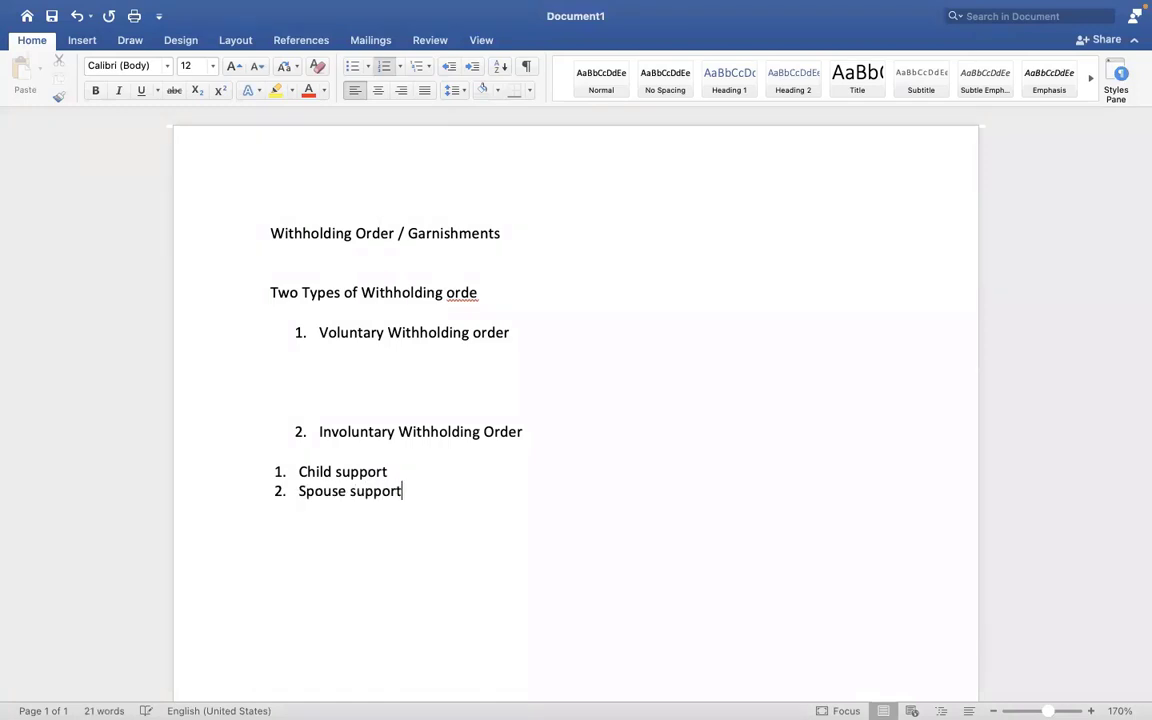
key(Return)
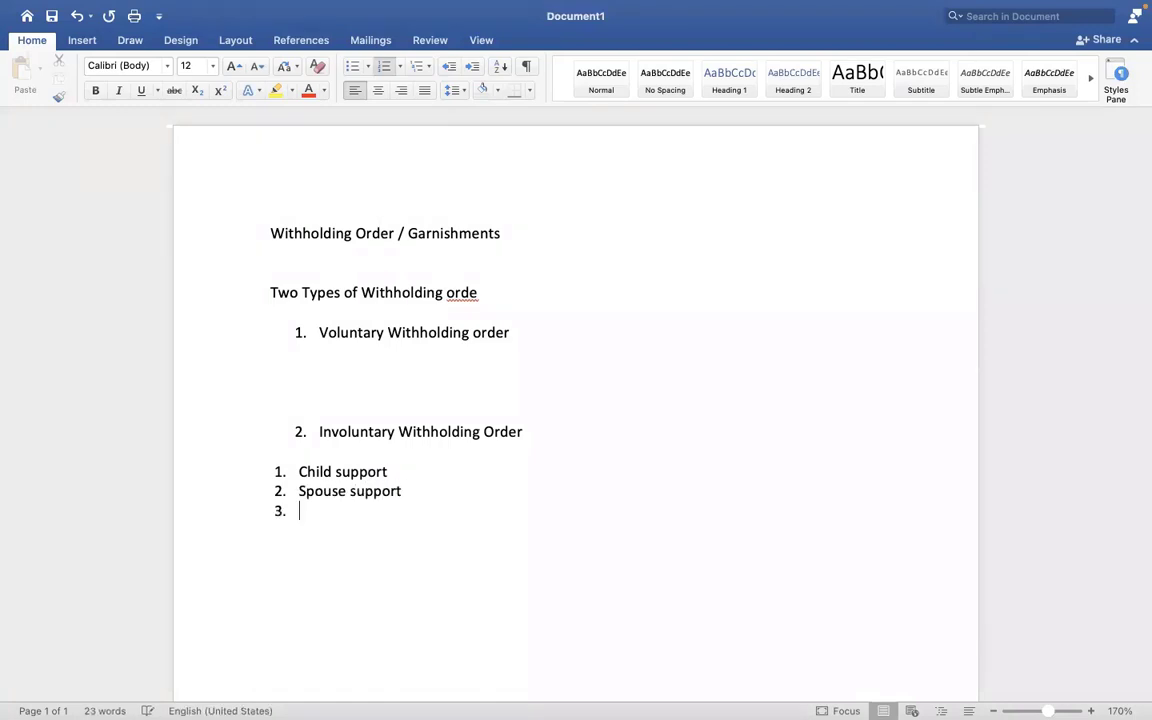
text(Creditor Garnis)
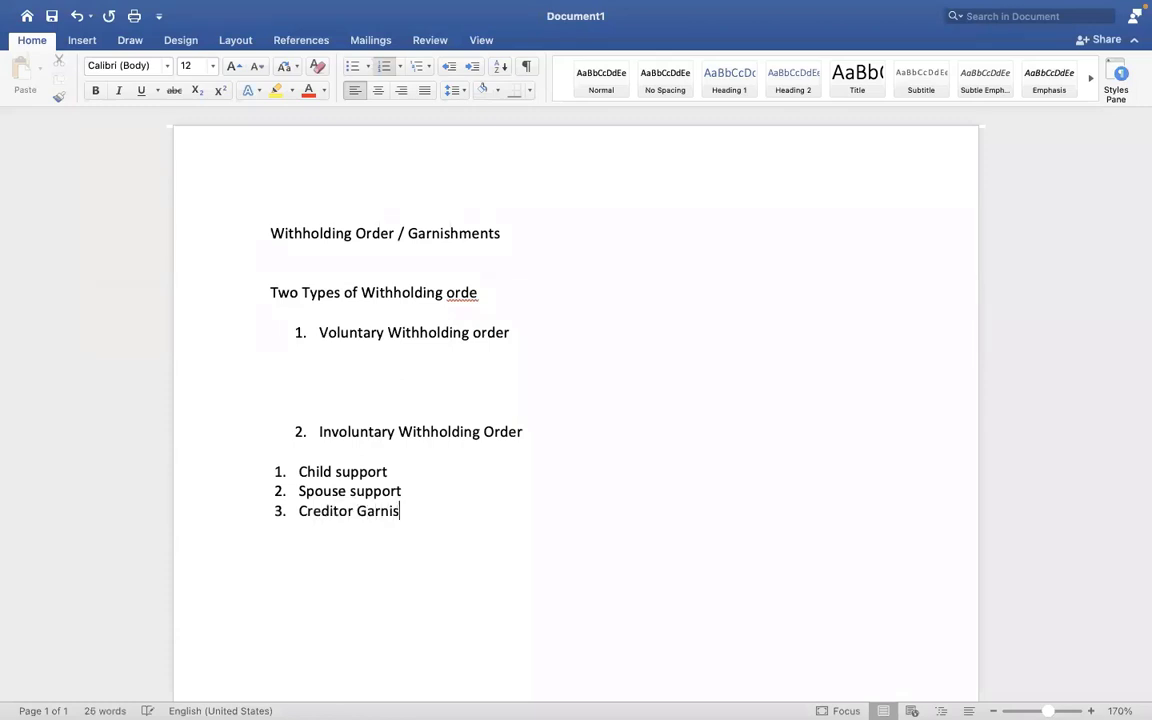
text(hments)
Close the garnishment sub-list with a plain unnumbered line and move over to the Workday desktop.
click(395, 472)
click(401, 490)
key(Return)
key(Return)
key(Return)
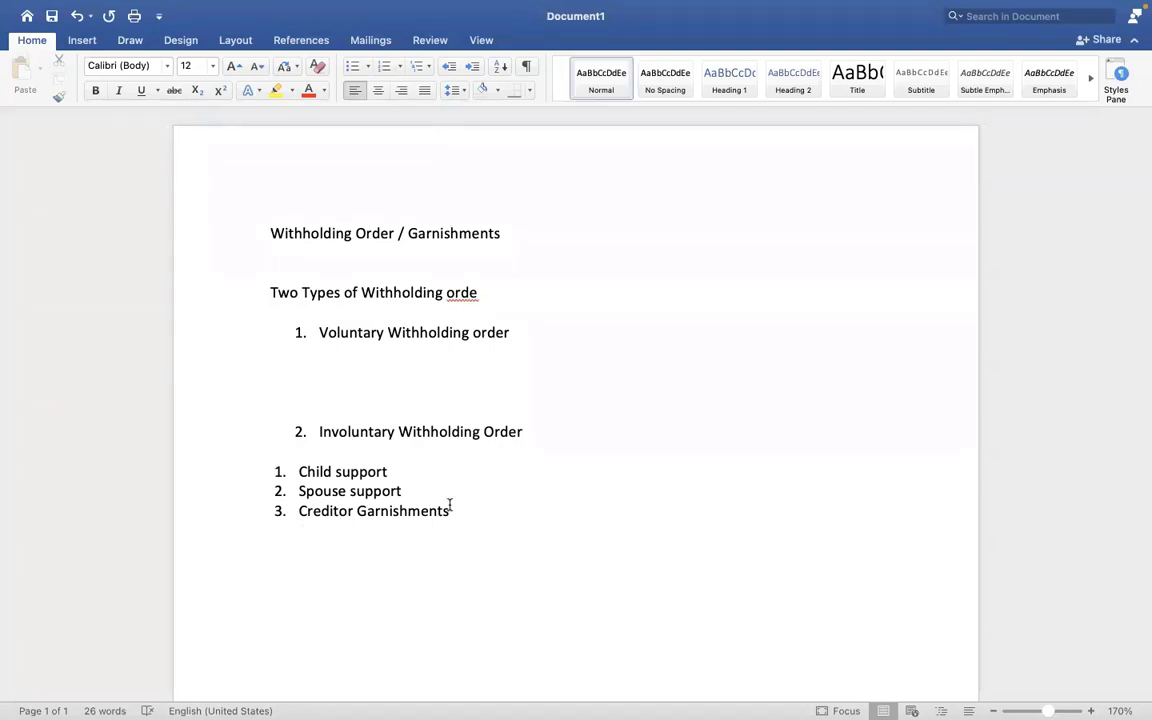
key(ctrl+Right)
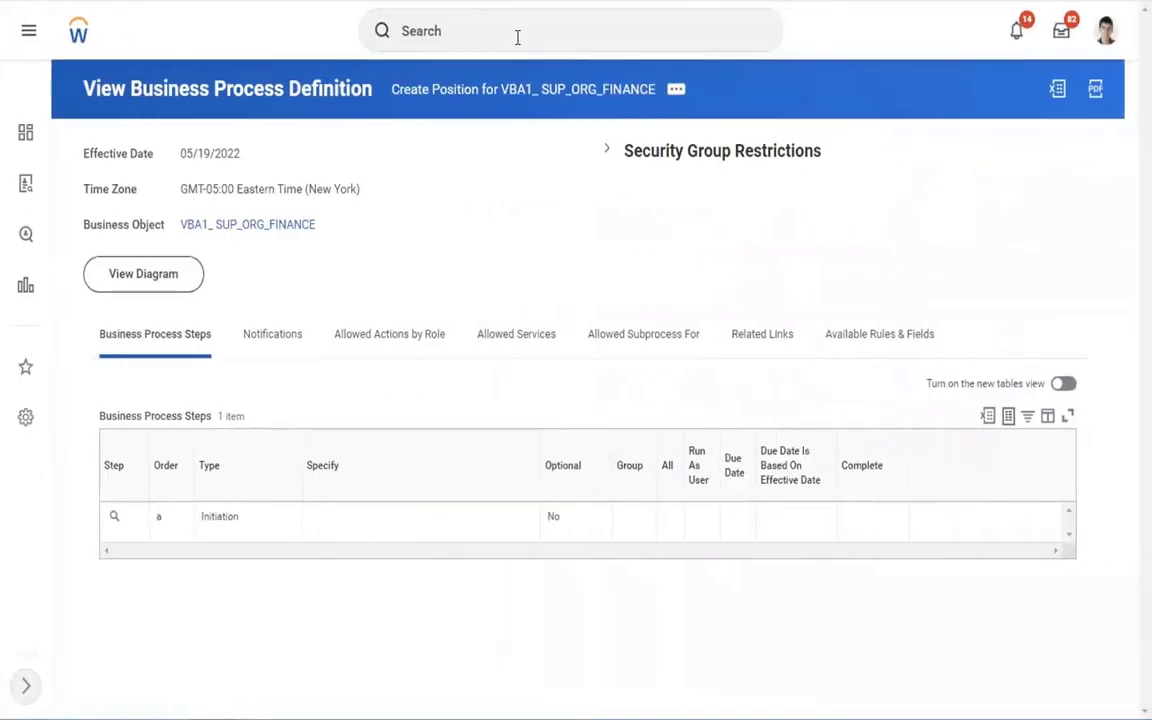
Use the View Pay Group task to open the USA Semi-monthly Professional Corporate pay group.
click(579, 31)
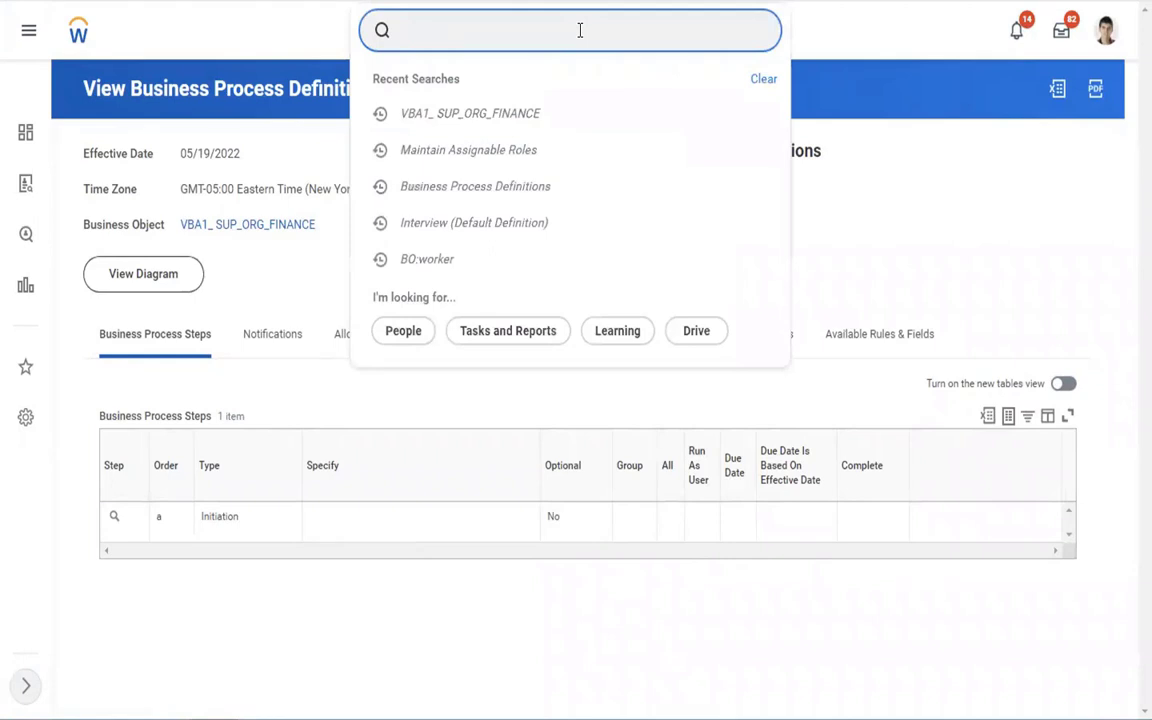
text(view pay grou)
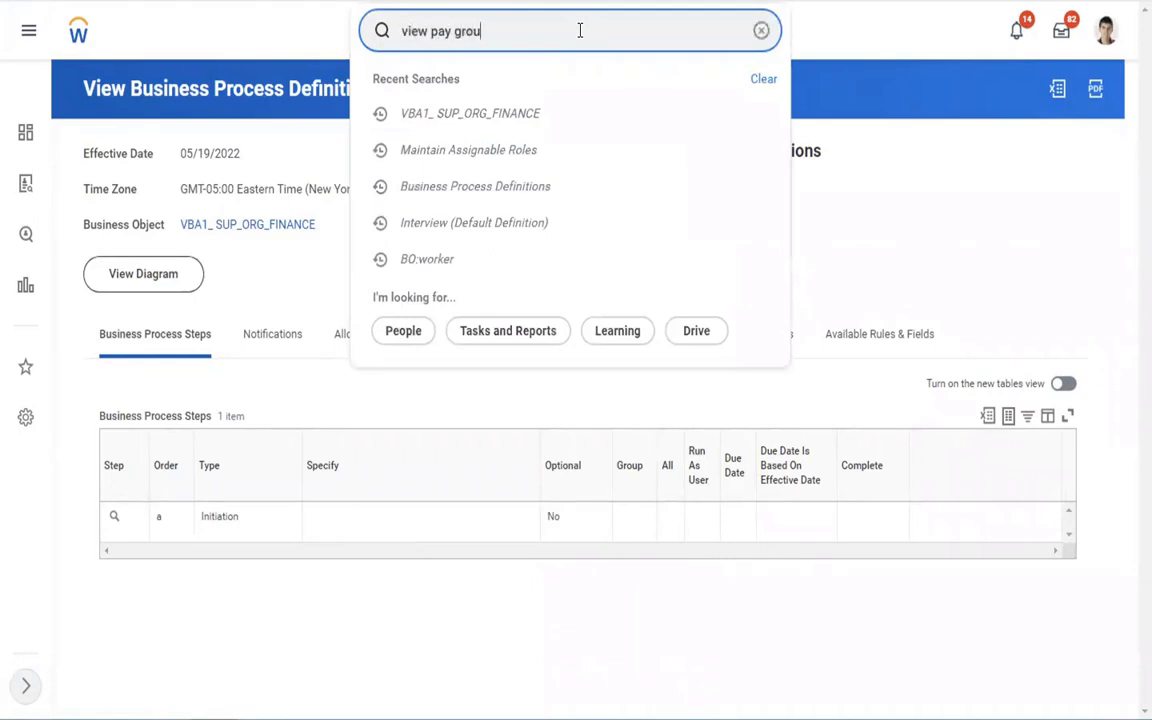
text(p)
click(445, 102)
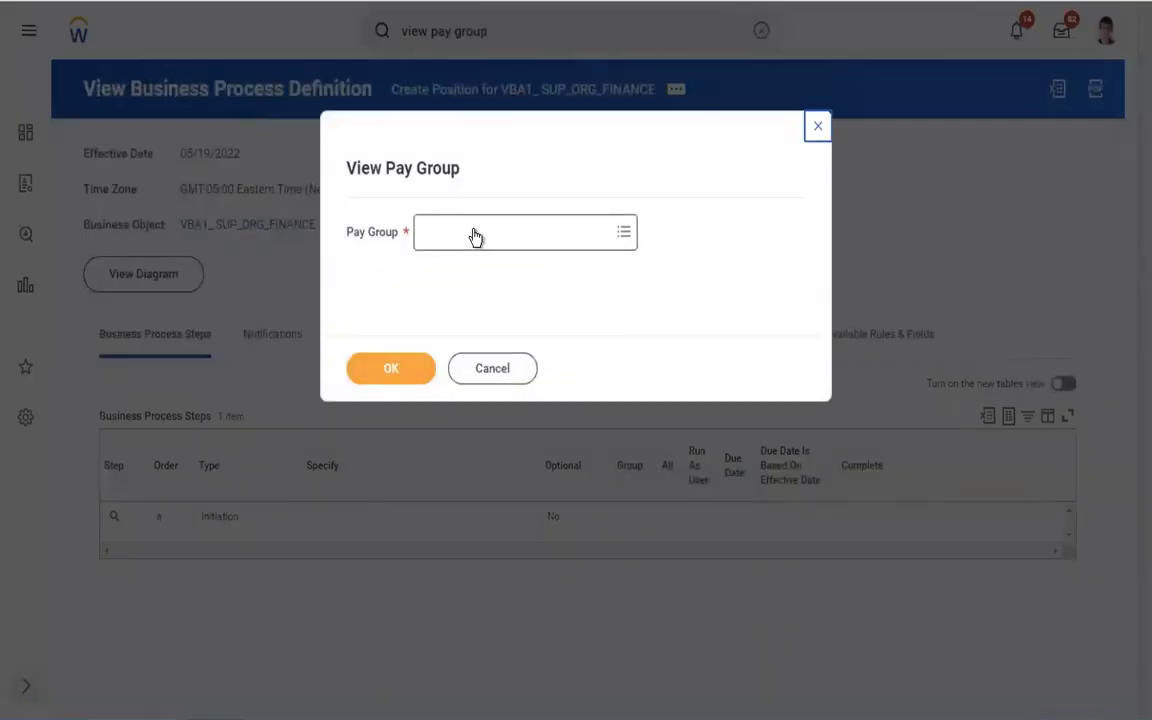
click(476, 234)
text(sem)
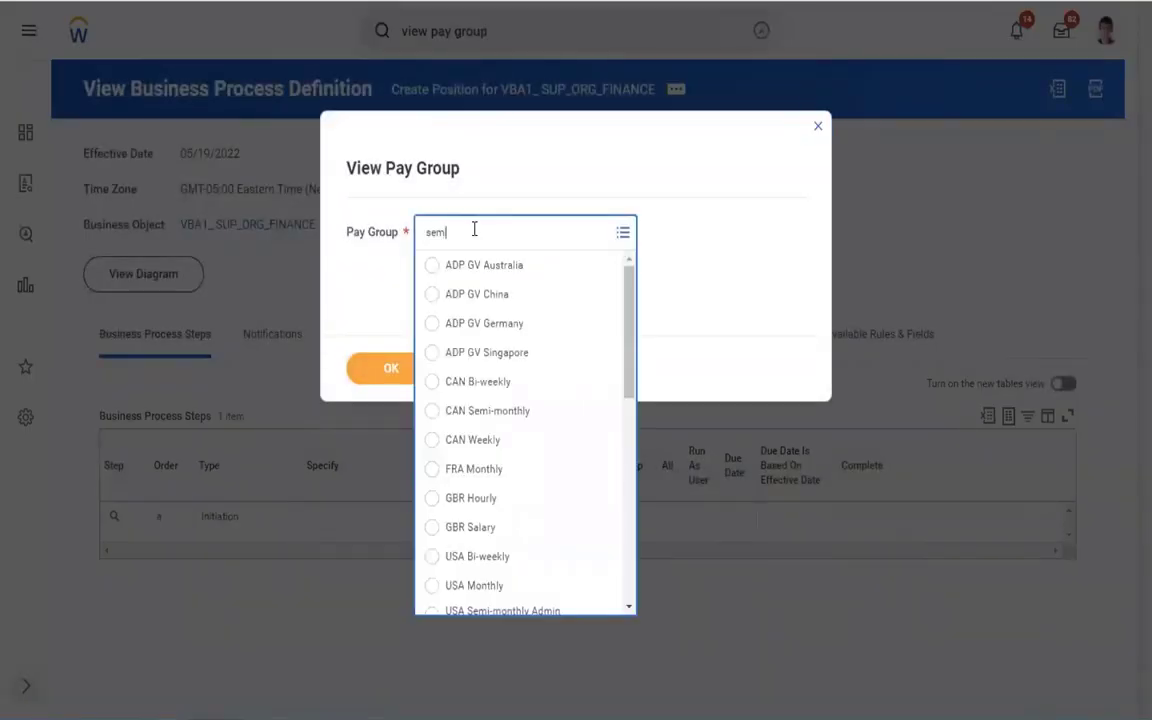
text(i monthl cc)
text(rpo)
key(Return)
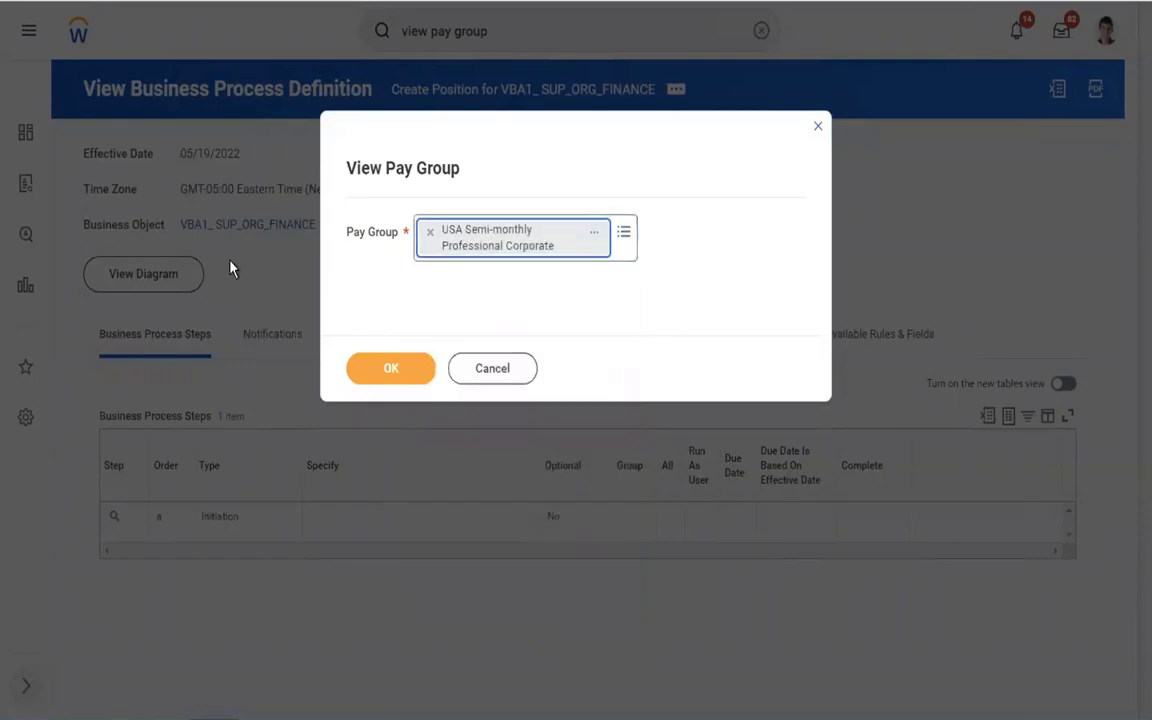
click(386, 372)
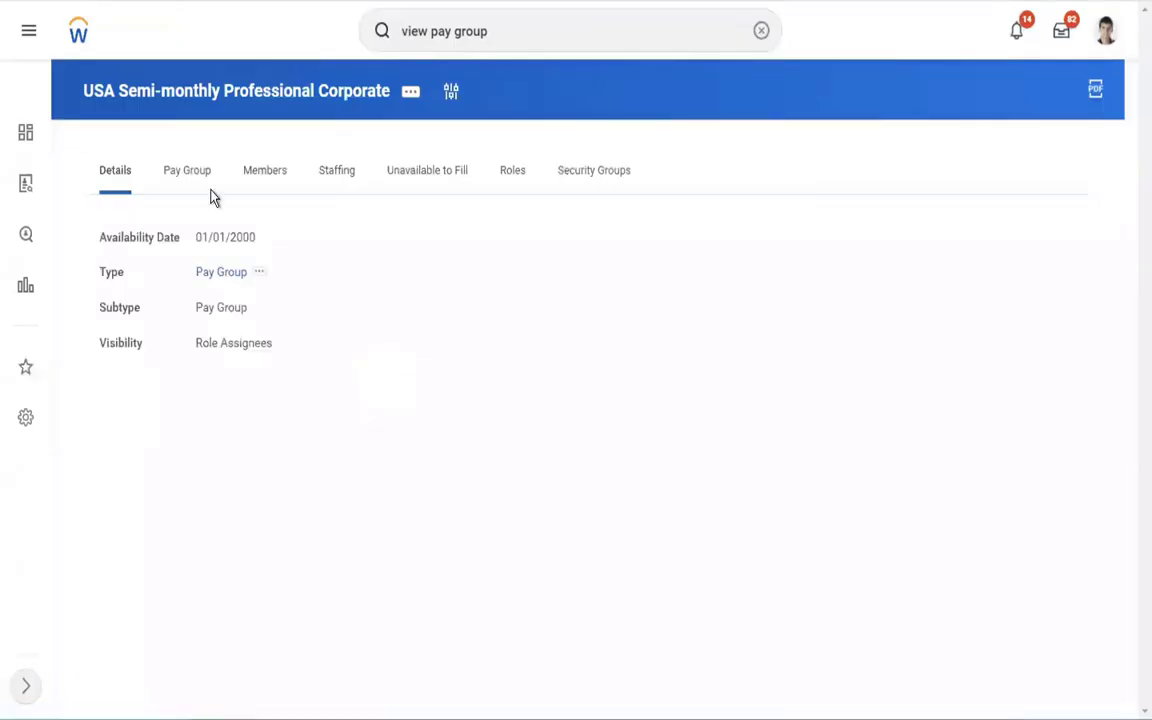
From the pay group's Members list, open the Tax Accountant's worker profile in a new tab.
click(259, 182)
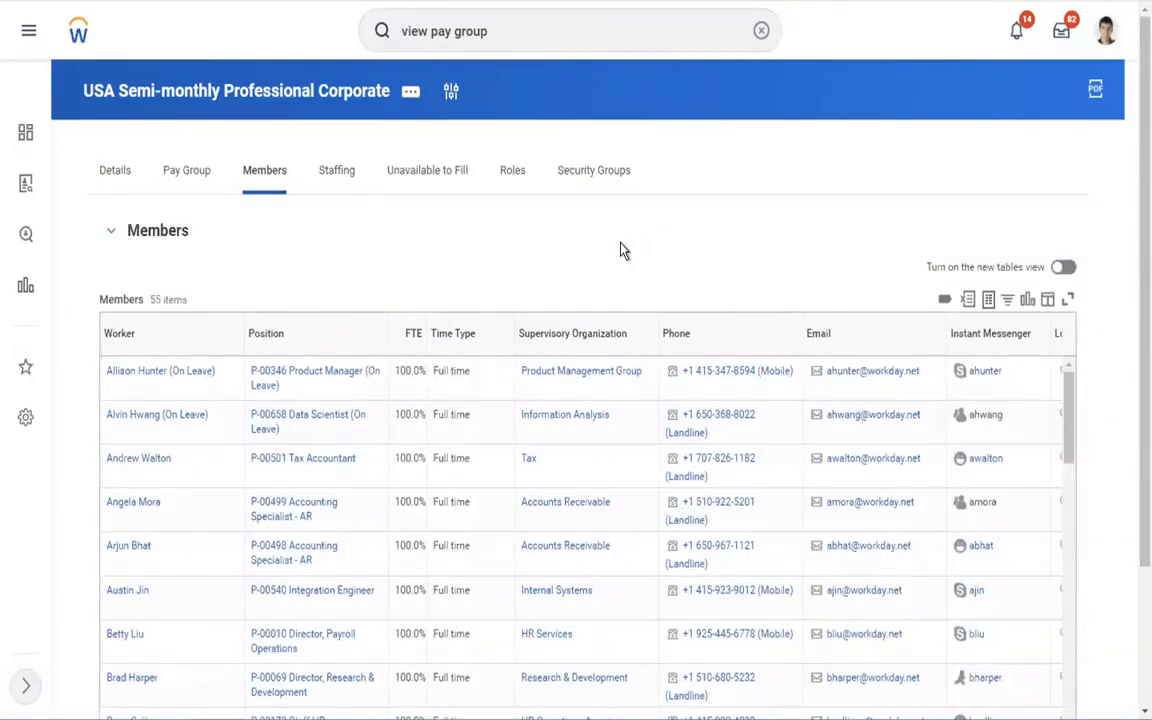
scroll(620, 250, down, 2)
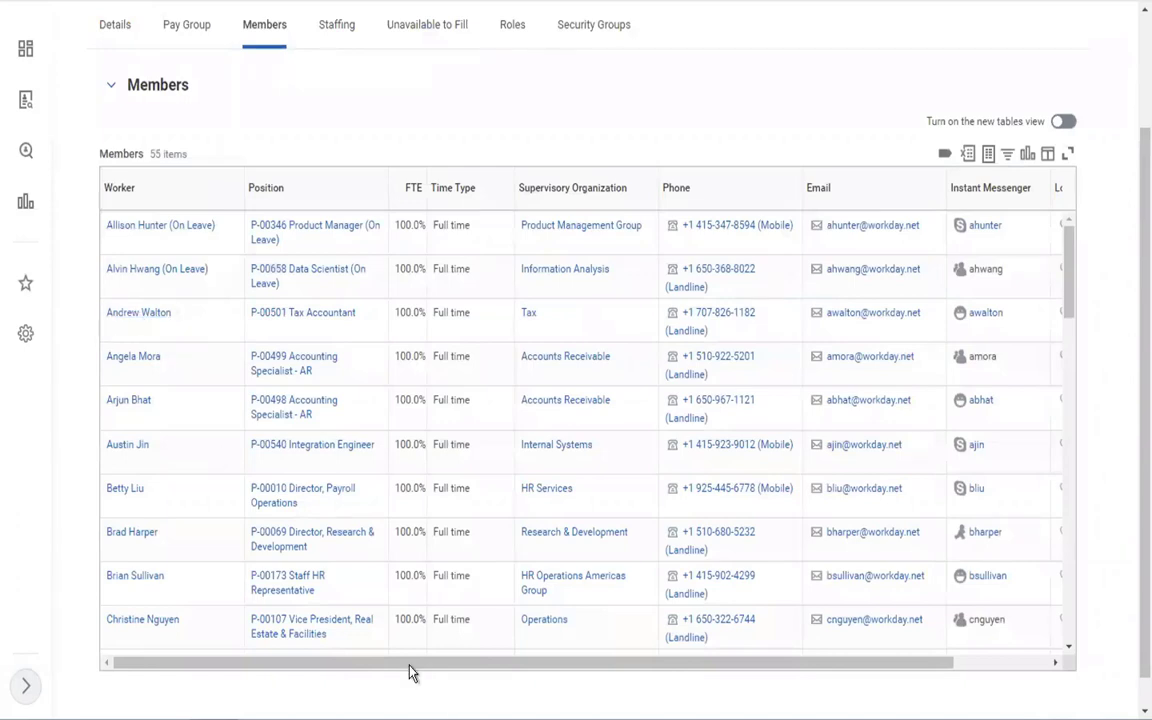
drag(525, 663, 133, 591)
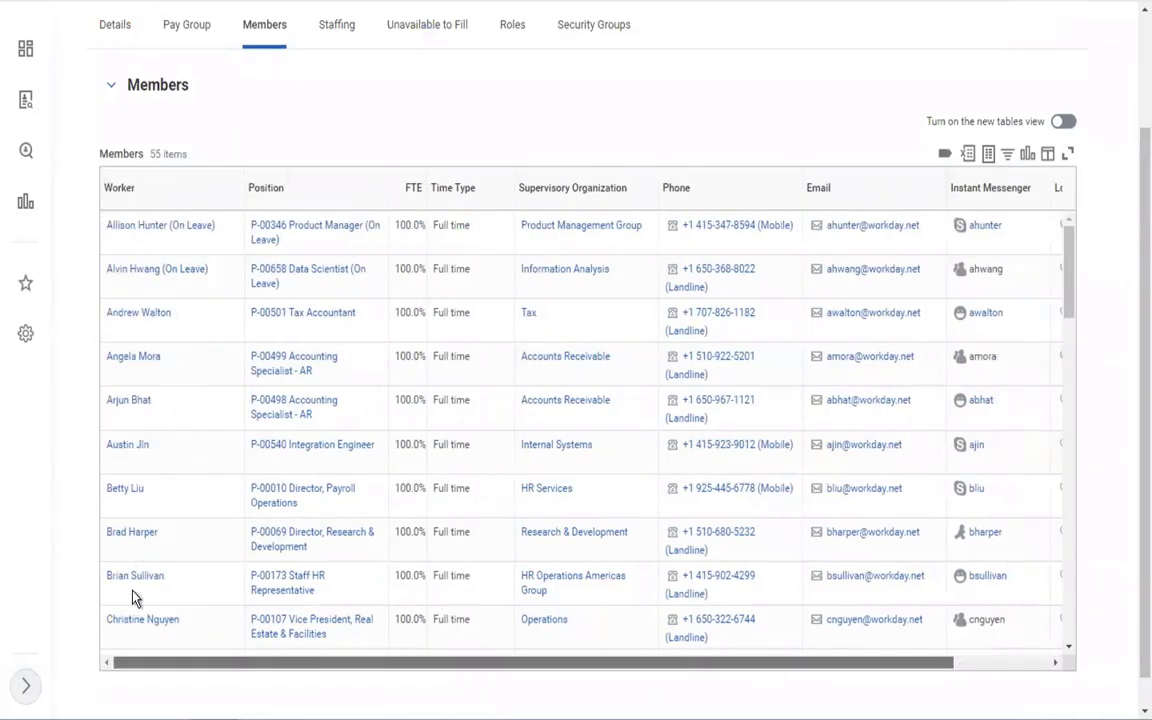
right_click(146, 316)
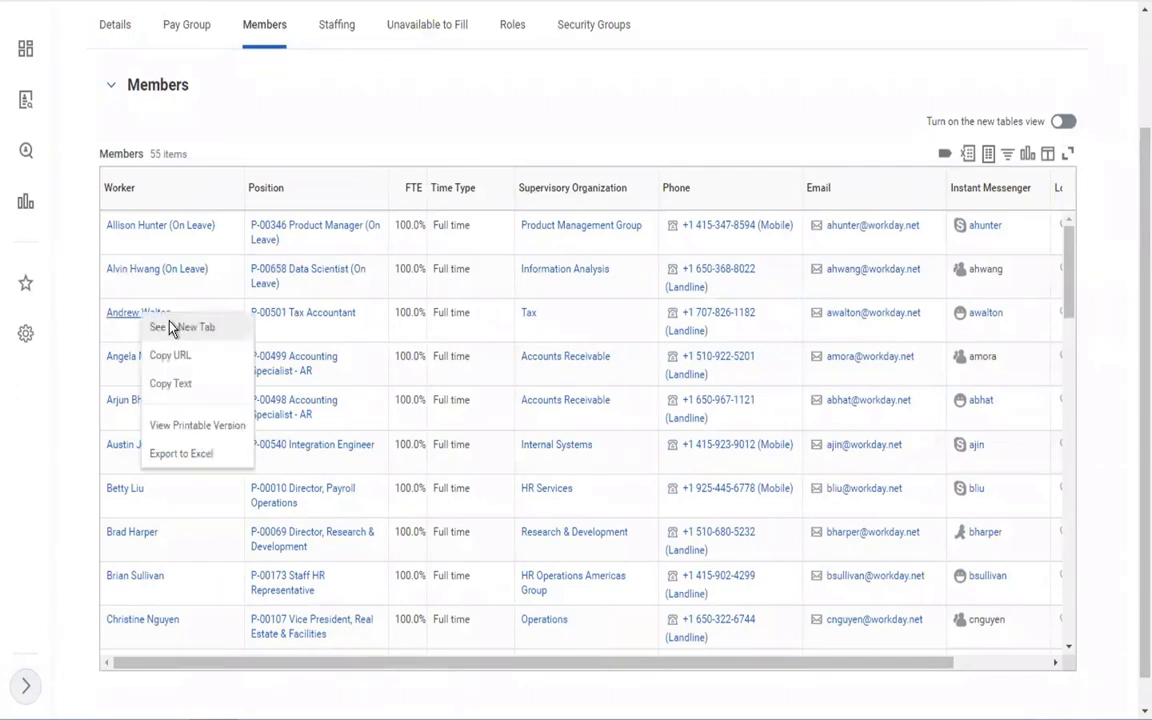
click(172, 329)
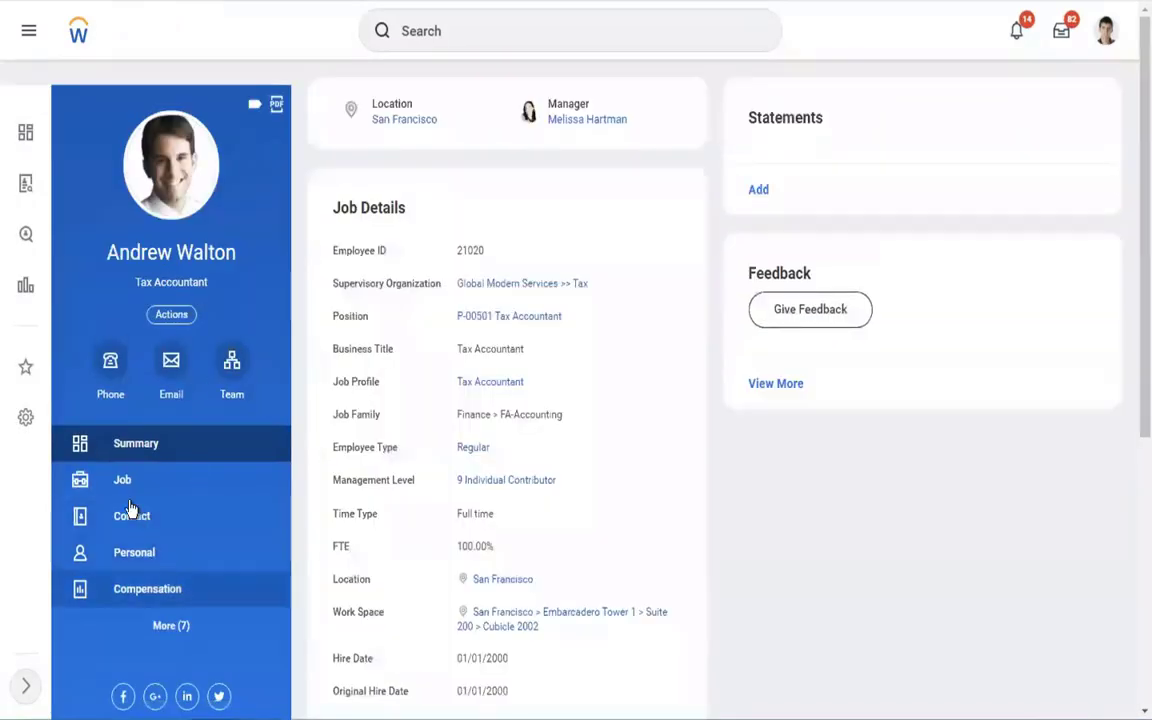
Check the worker's Pay > Withholding Orders (none entered), then open their Personal information.
click(178, 628)
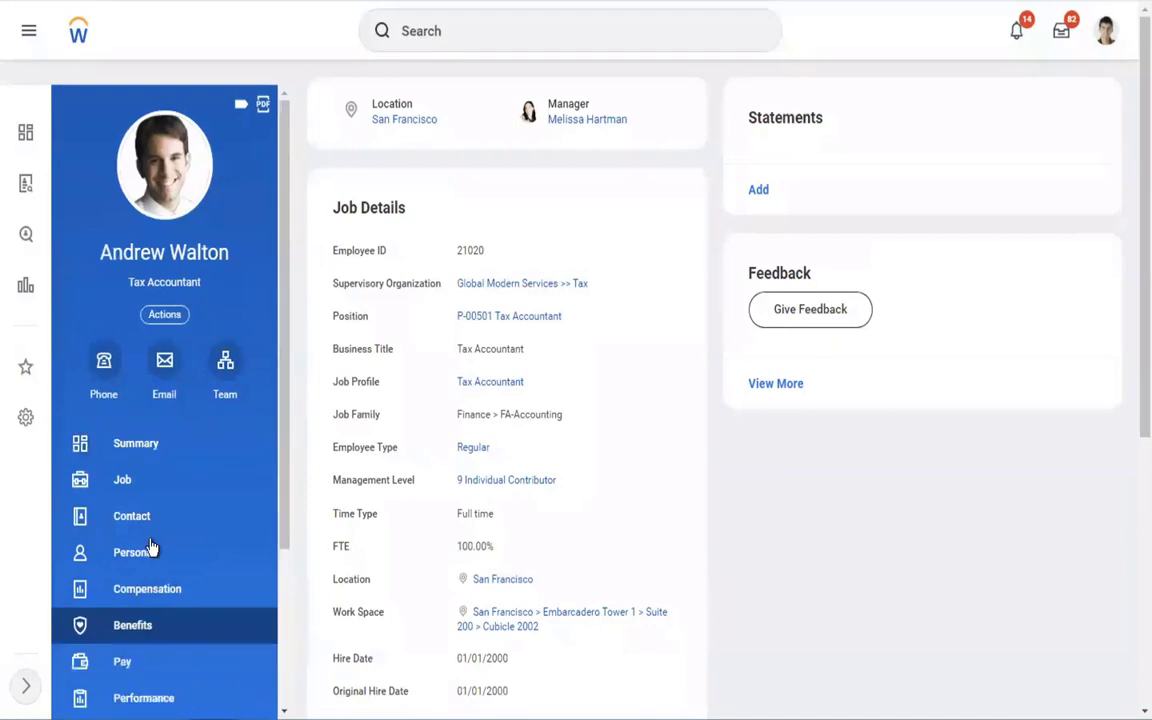
click(121, 664)
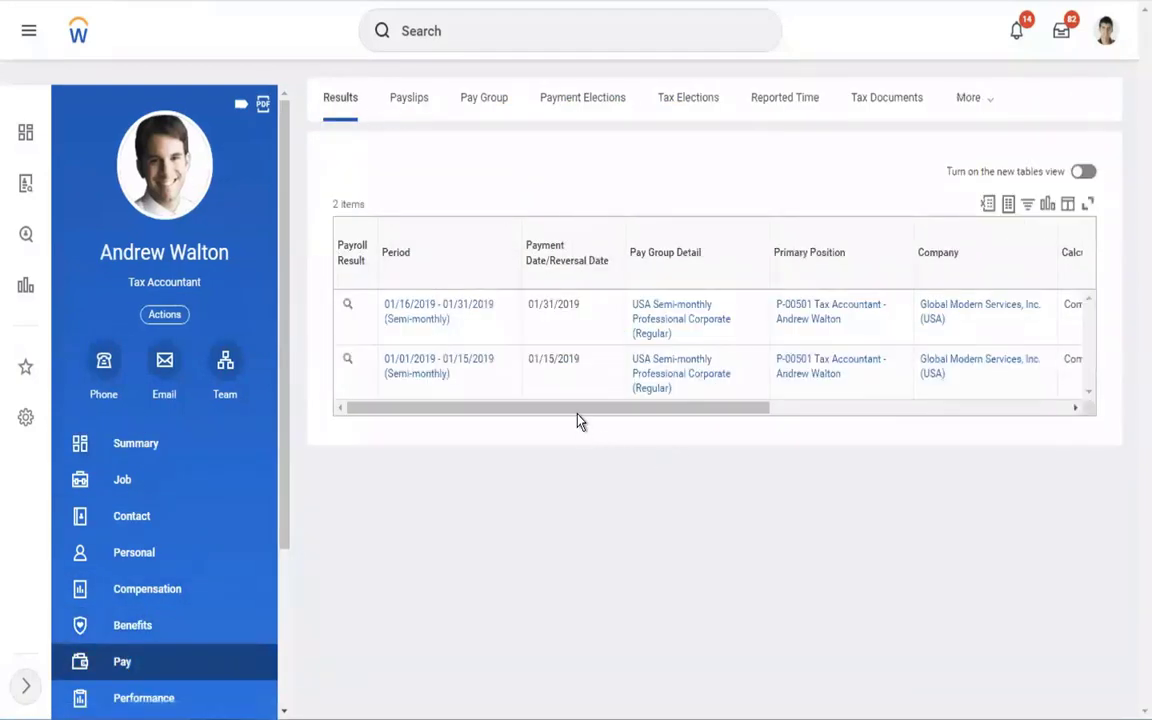
drag(645, 406, 972, 419)
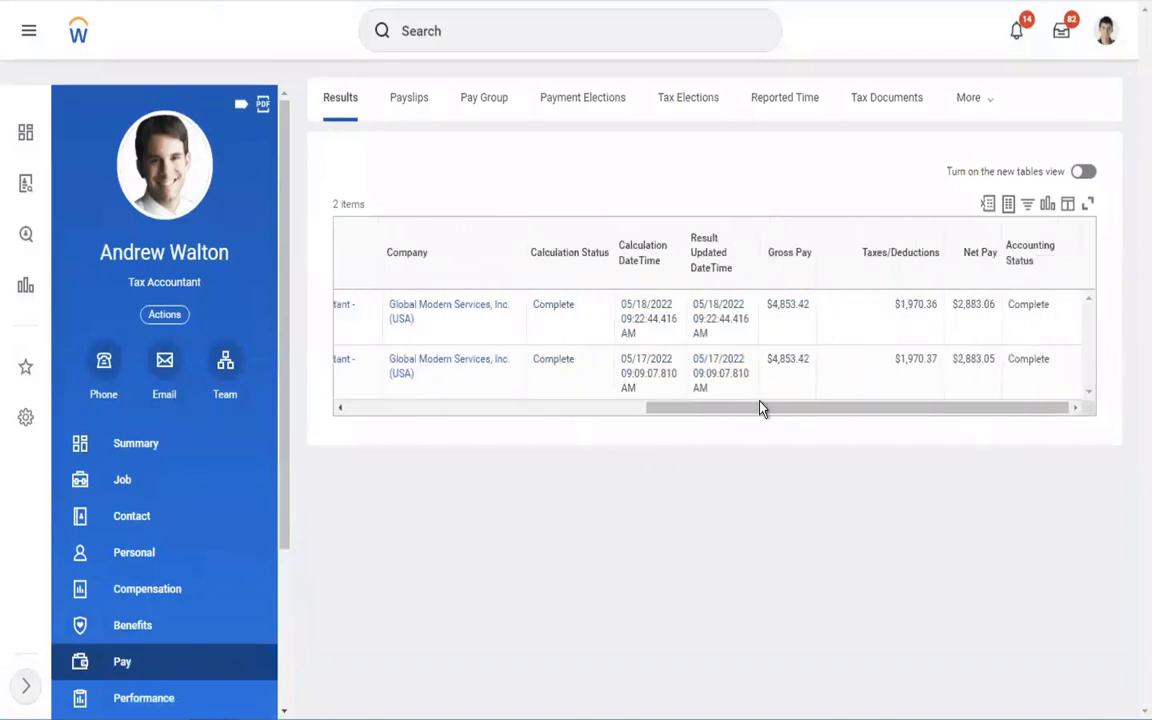
click(995, 102)
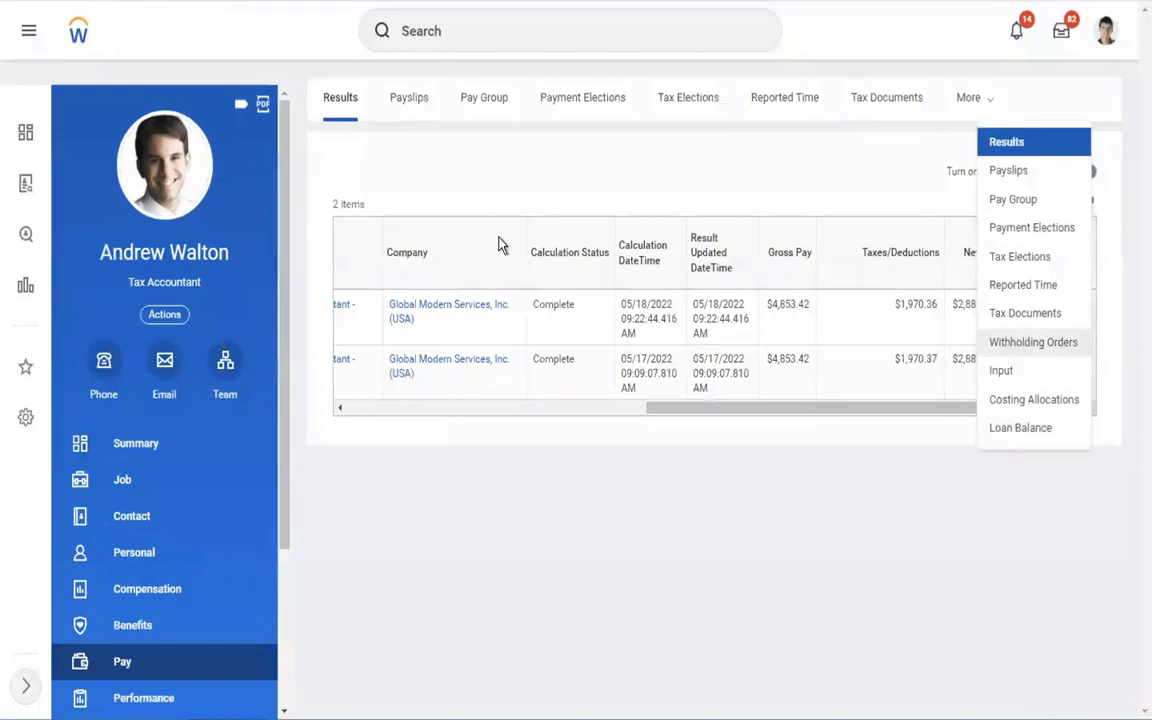
key(Return)
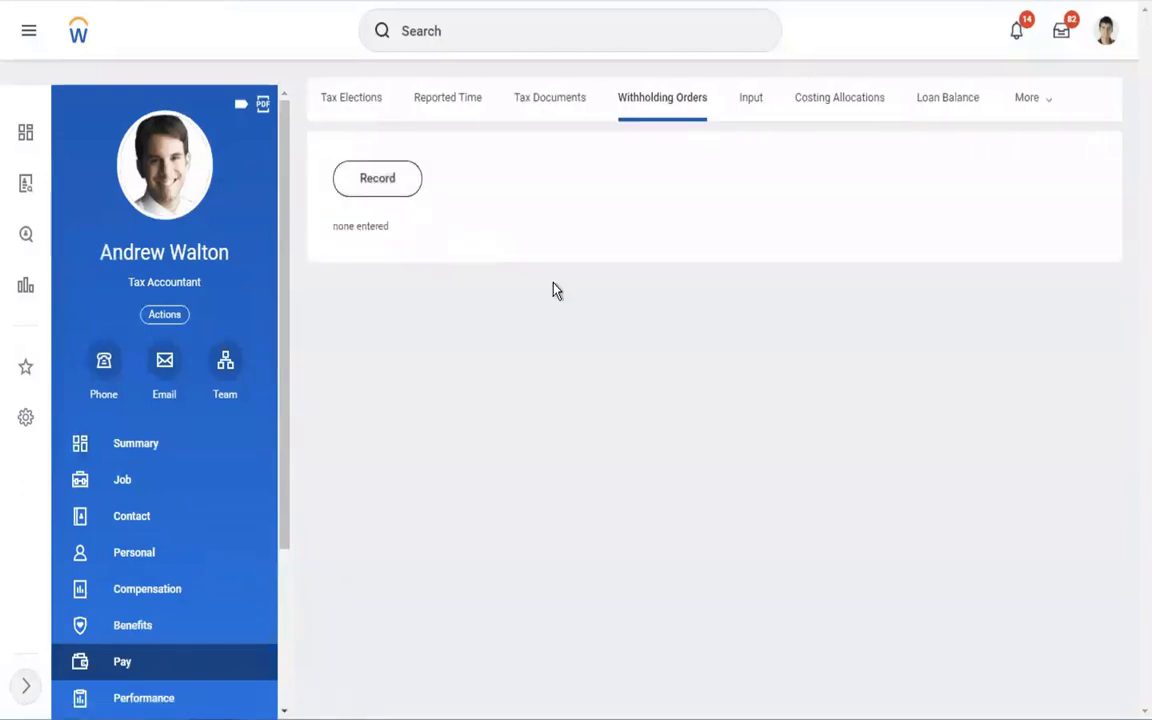
scroll(265, 485, down, 3)
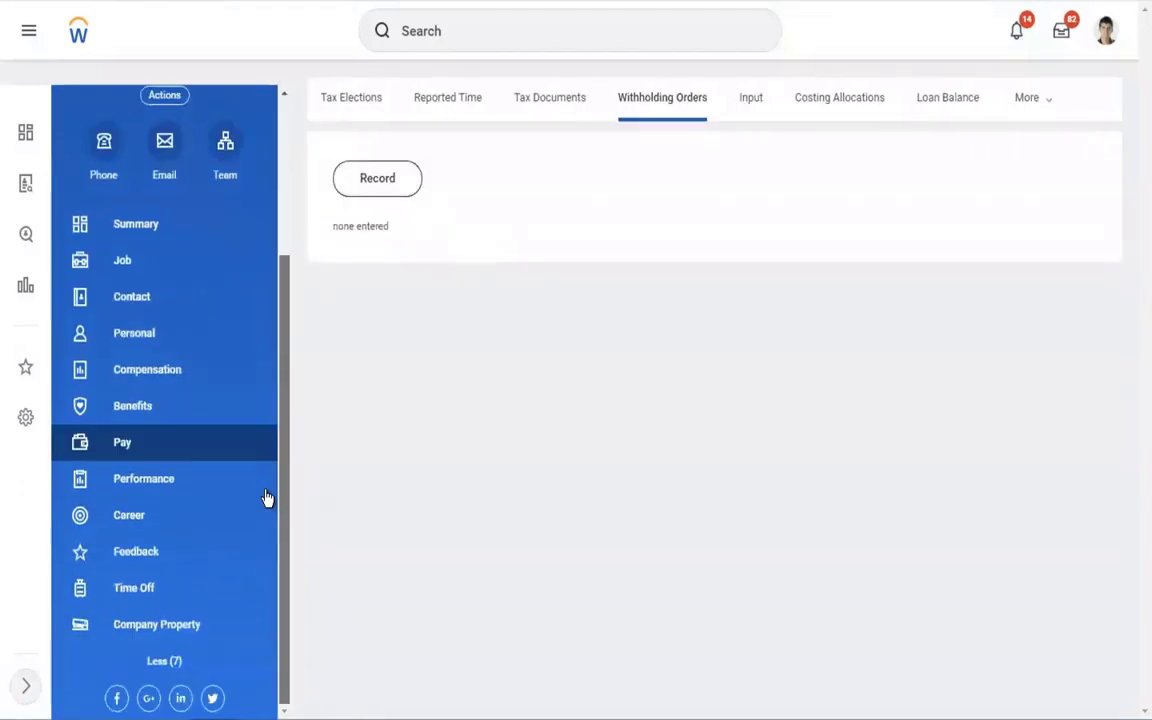
click(138, 333)
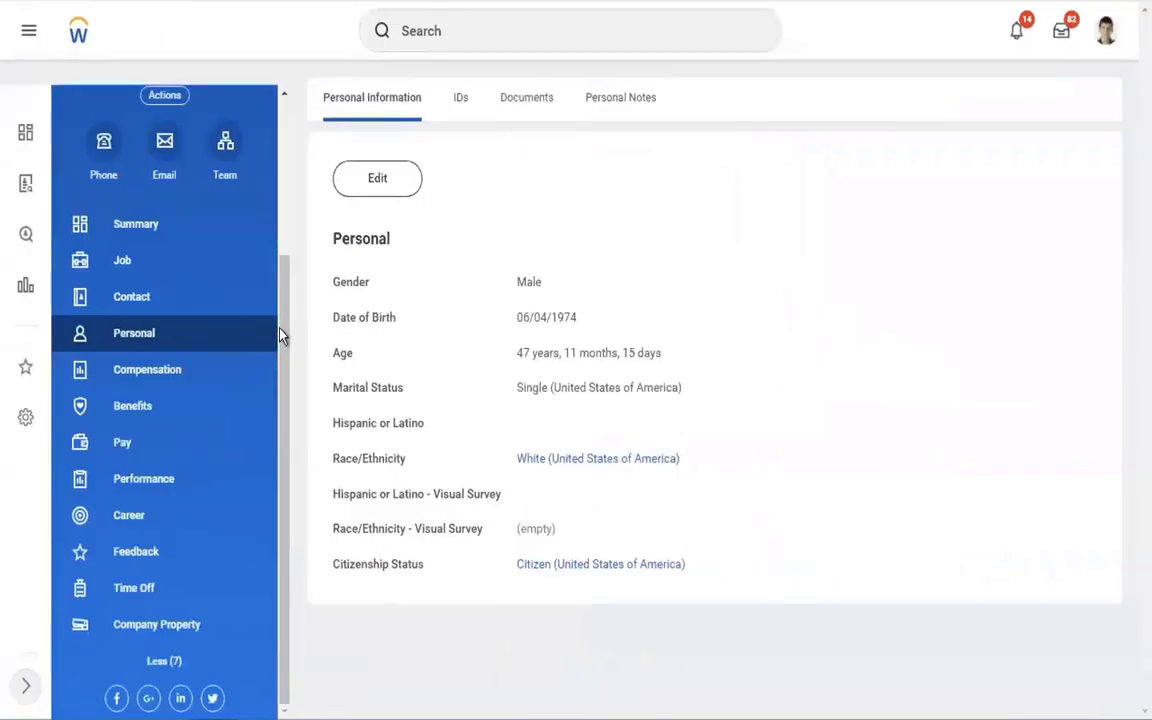
Select the employee's name, then open the Job Summary showing Global Modern Services >> Tax.
drag(283, 278, 286, 130)
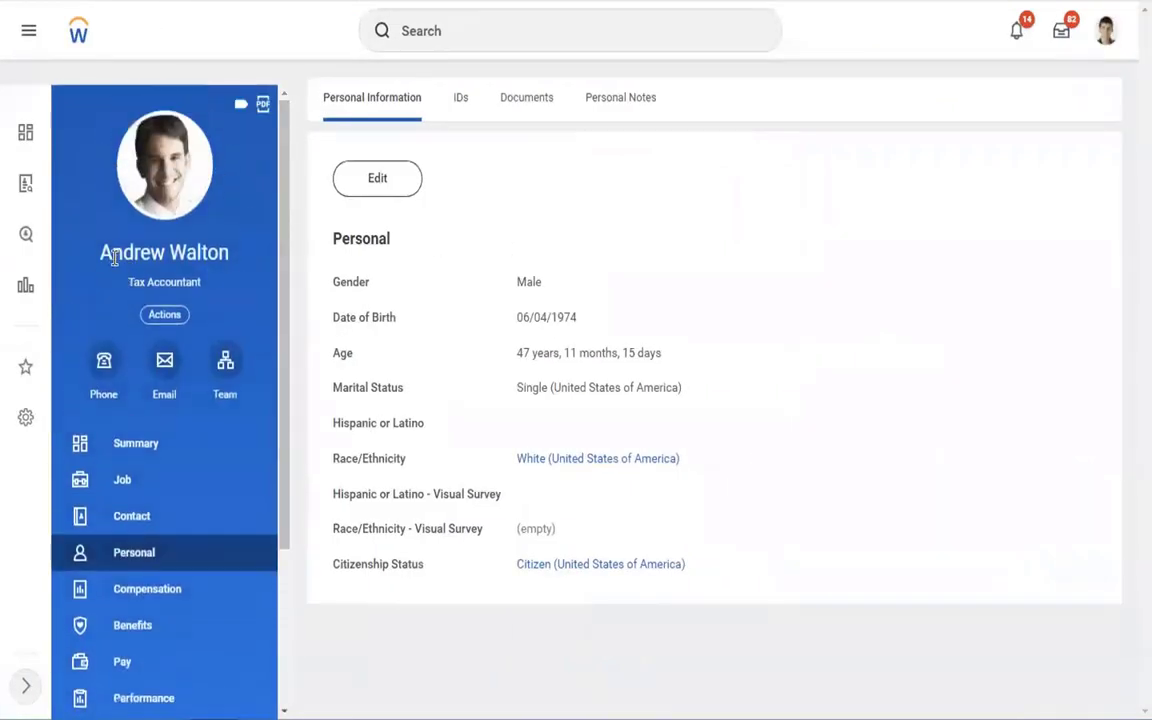
drag(244, 255, 88, 263)
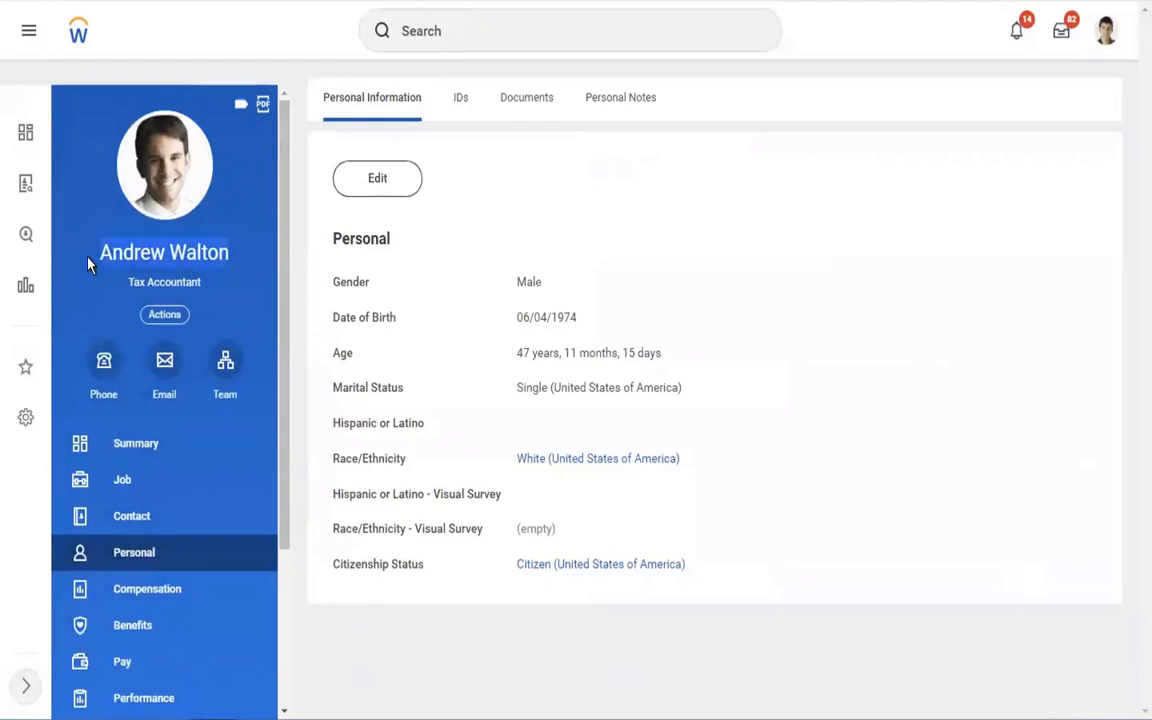
key(ctrl+Left)
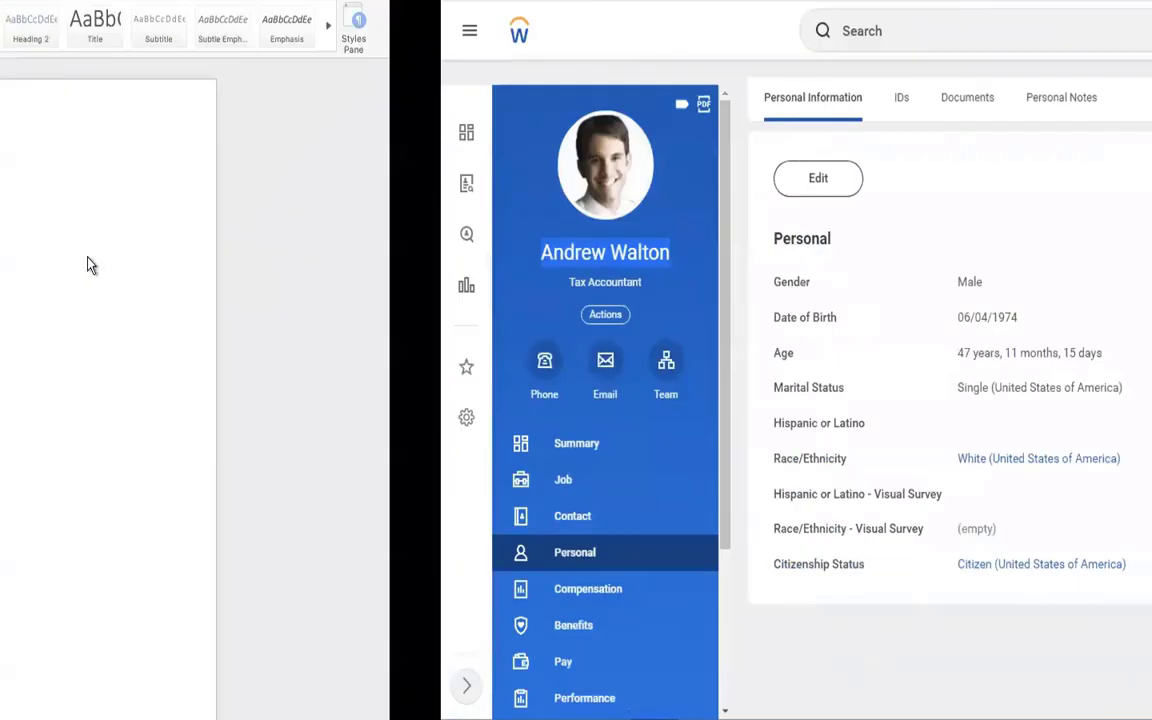
key(ctrl+Right)
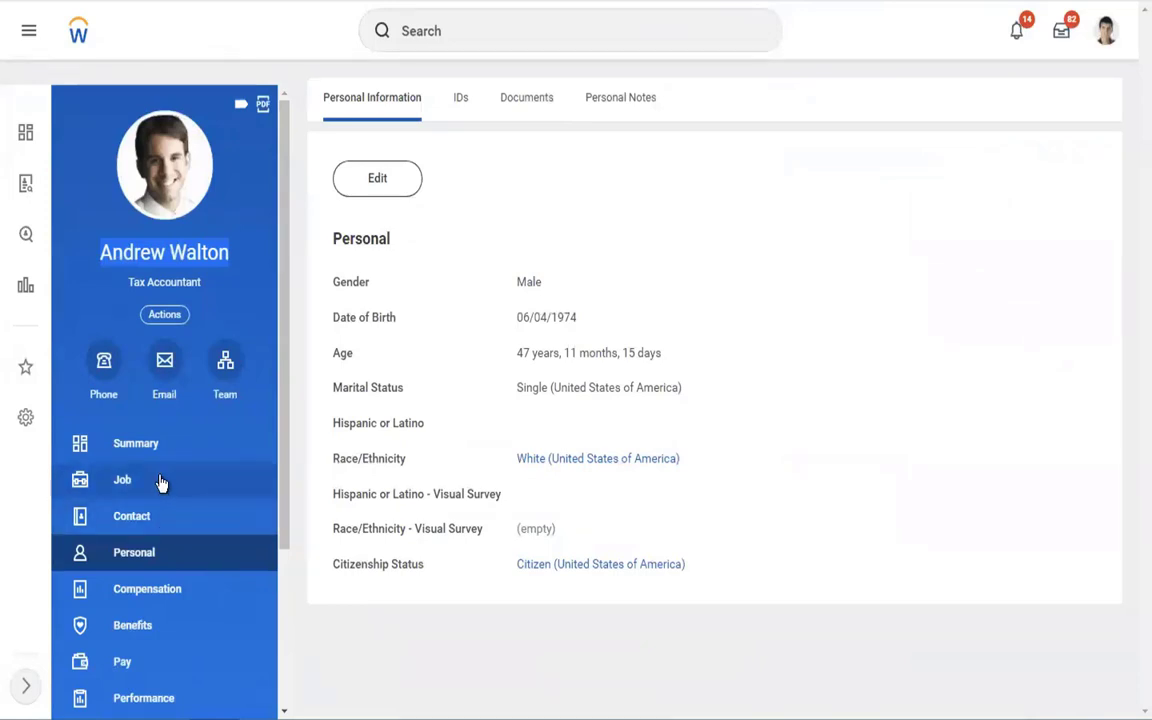
click(175, 470)
click(153, 455)
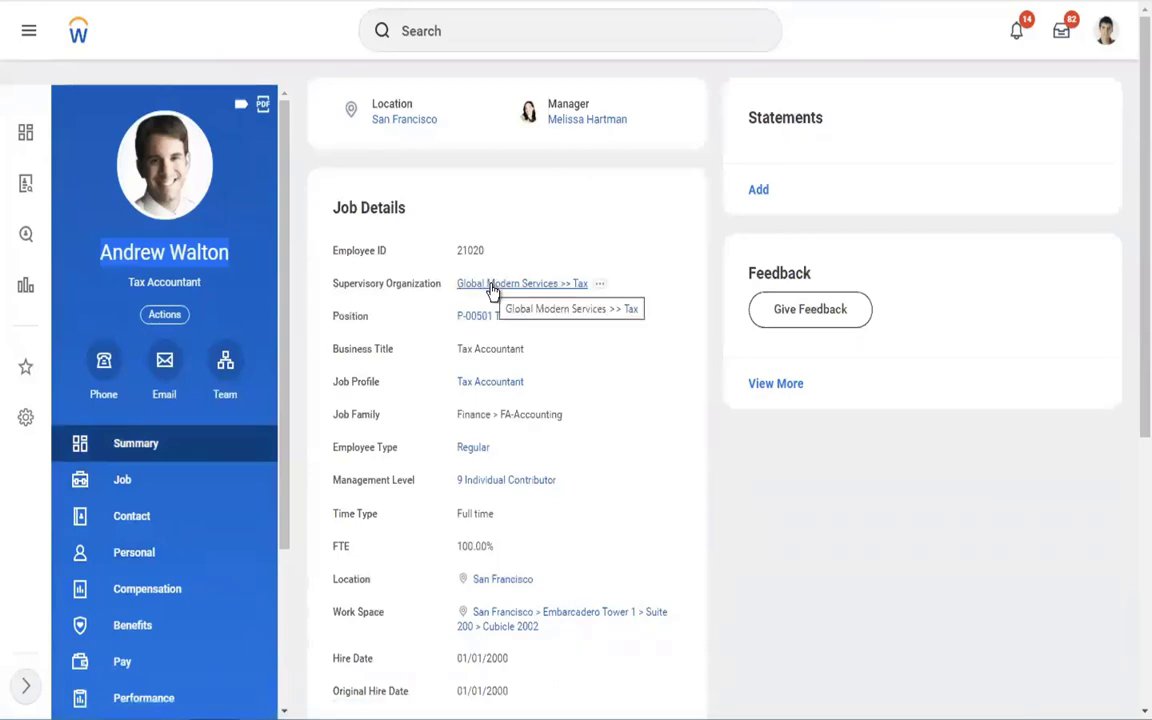
key(ctrl+Left)
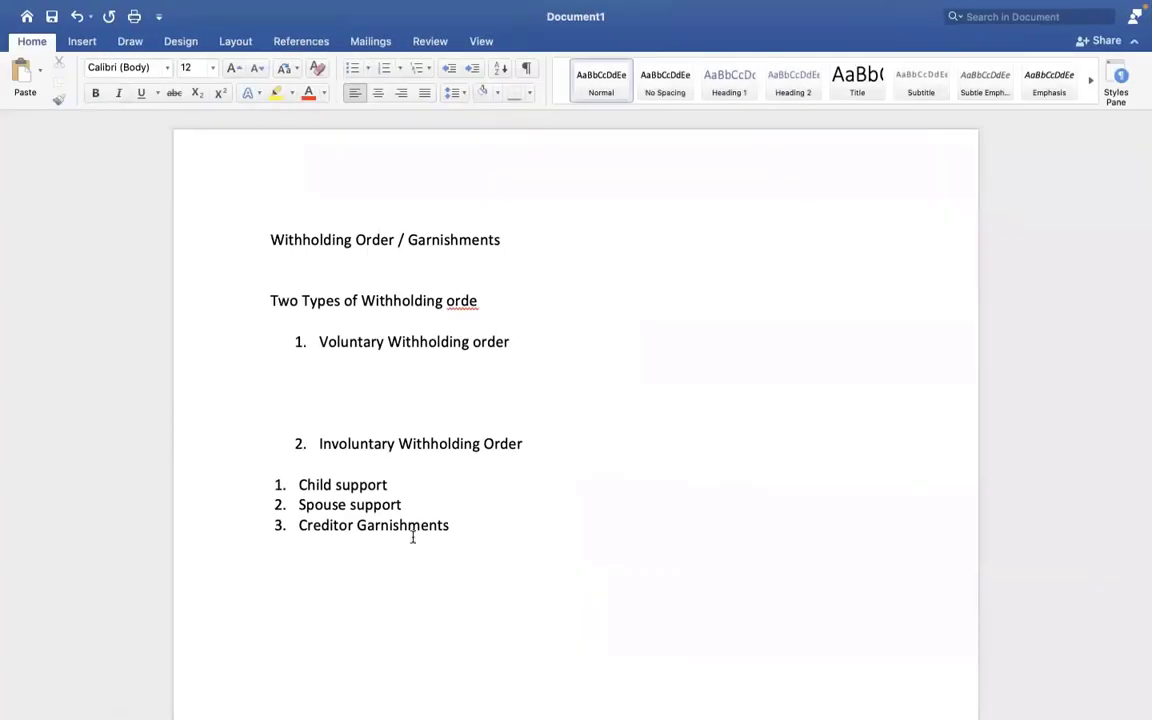
Add an 'Employer : GMS' line and an 'Employee :' line with the employee's surname, plus blank lines.
key(Return)
key(Return)
text(Walton)
click(249, 622)
text(Employ)
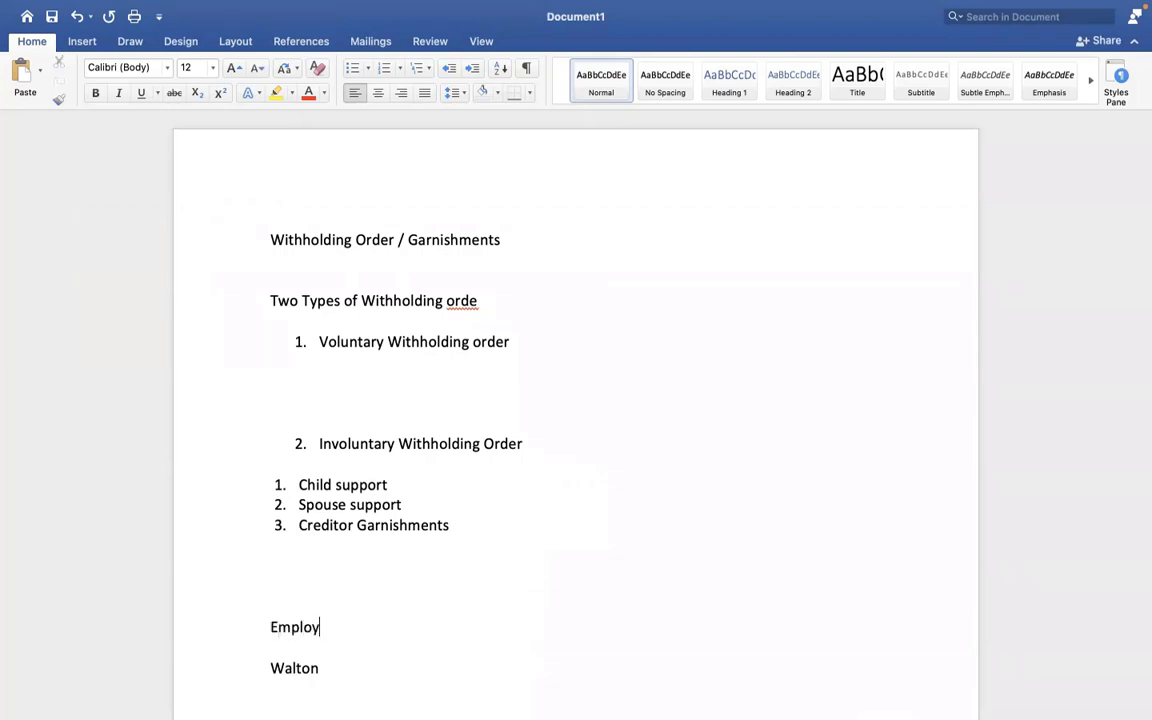
text(er : GMS)
click(271, 667)
text(Emplo)
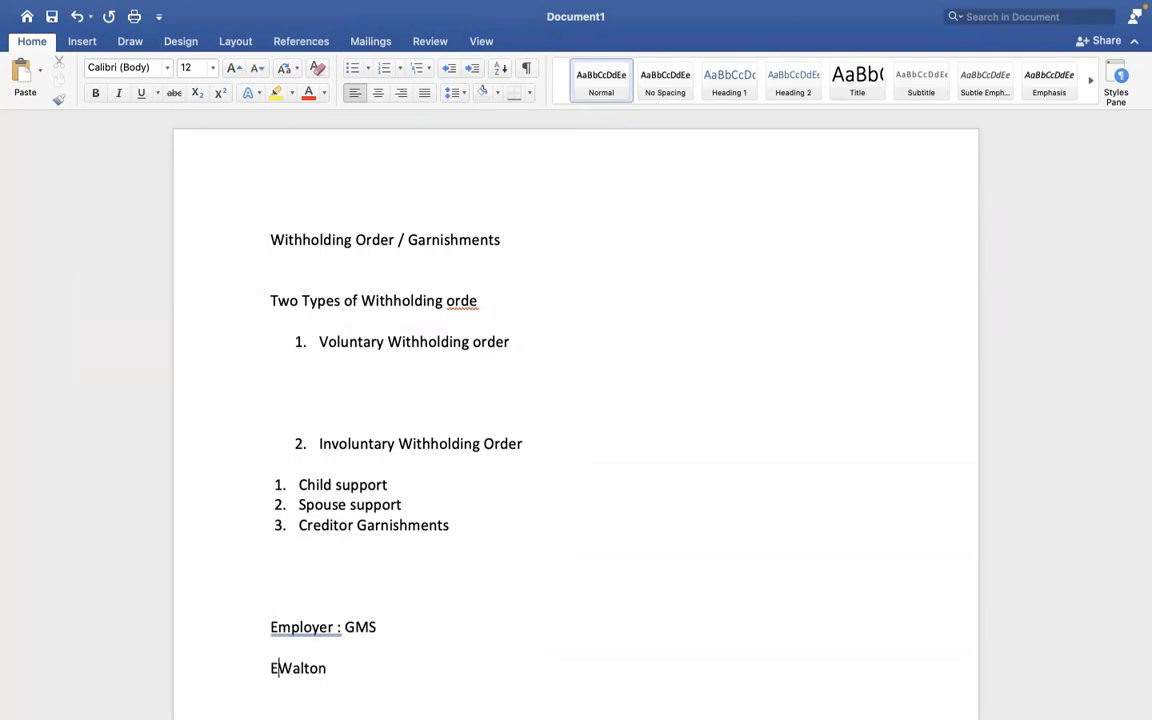
text(yee :)
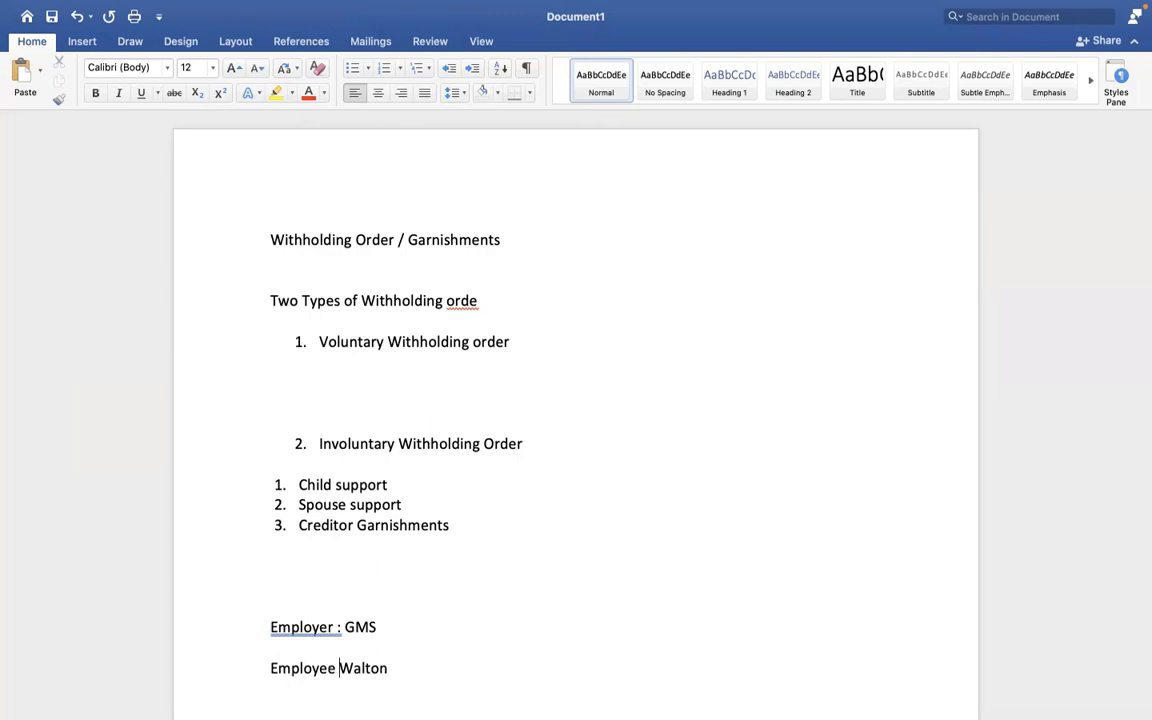
click(450, 663)
key(Return)
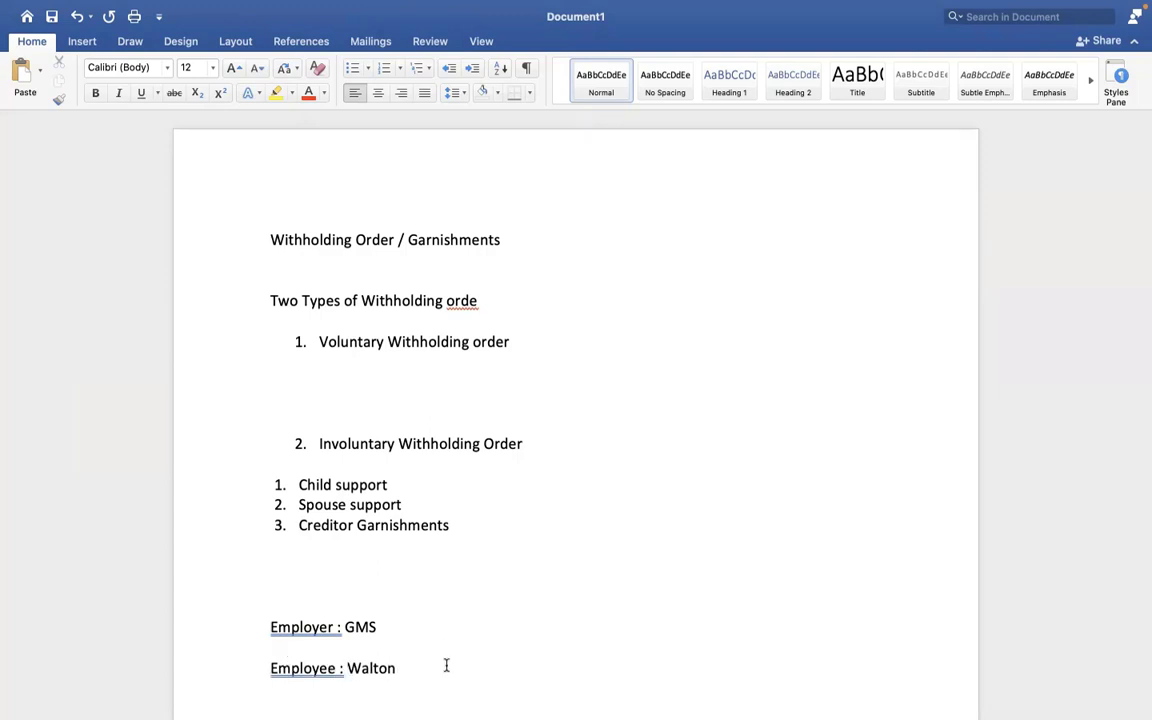
key(Return)
key(Return)
key(Return)
key(Return)
key(Return)
key(Return)
click(272, 595)
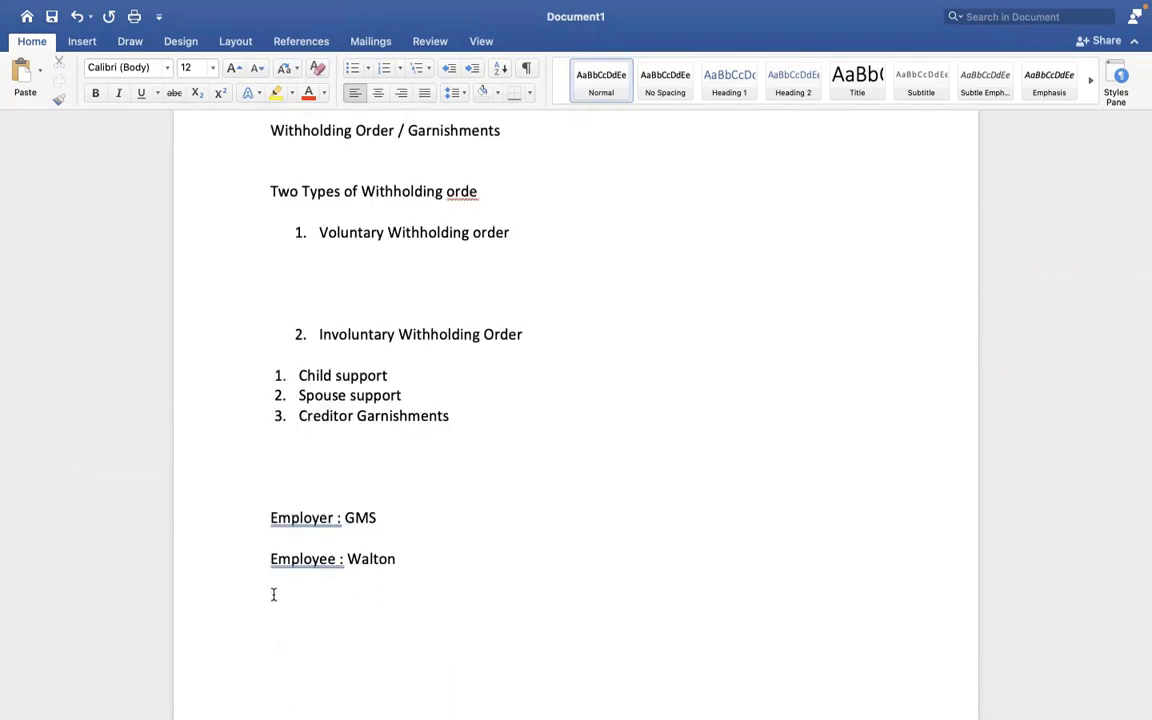
Type the line 'CITI Bank - 10000 USD' and add a '1000 USD' line beneath it.
text(CITI Bank - 10000 USD)
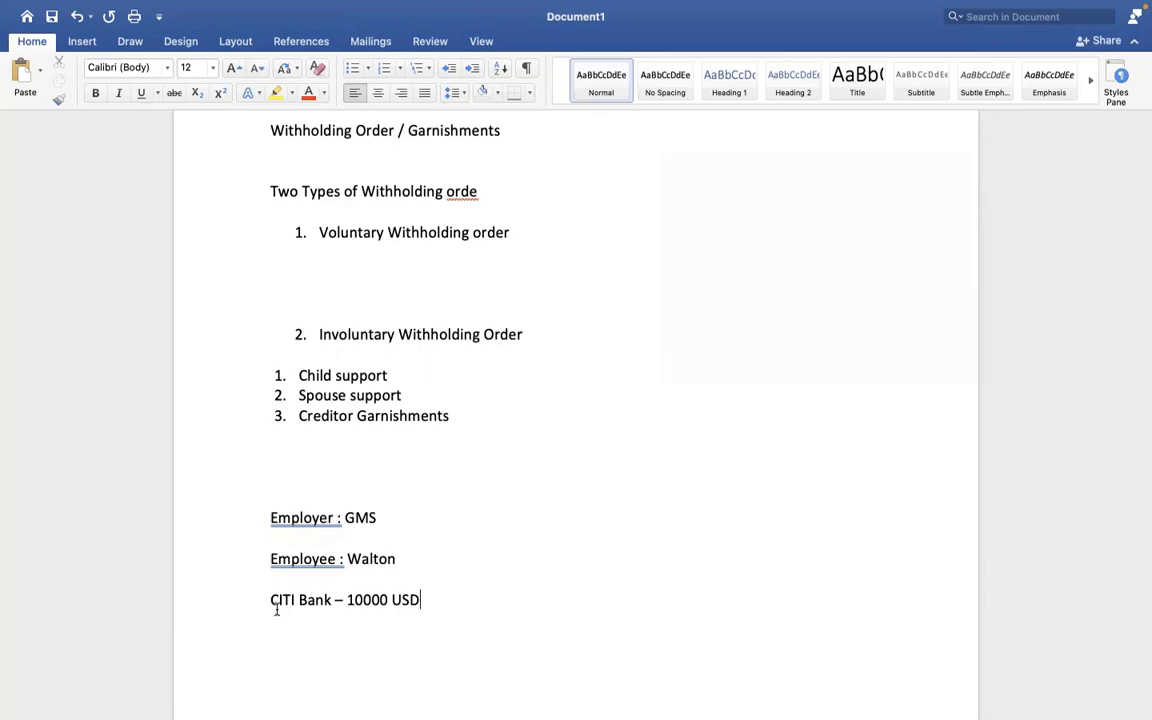
click(435, 583)
drag(346, 599, 426, 595)
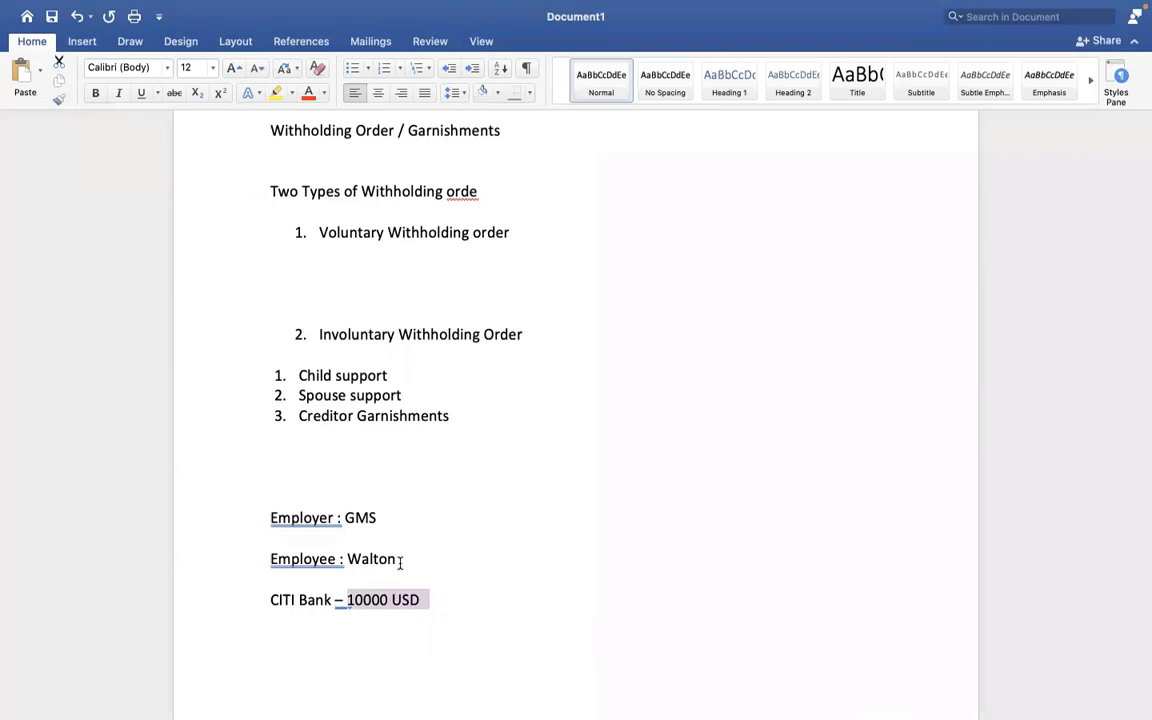
click(400, 562)
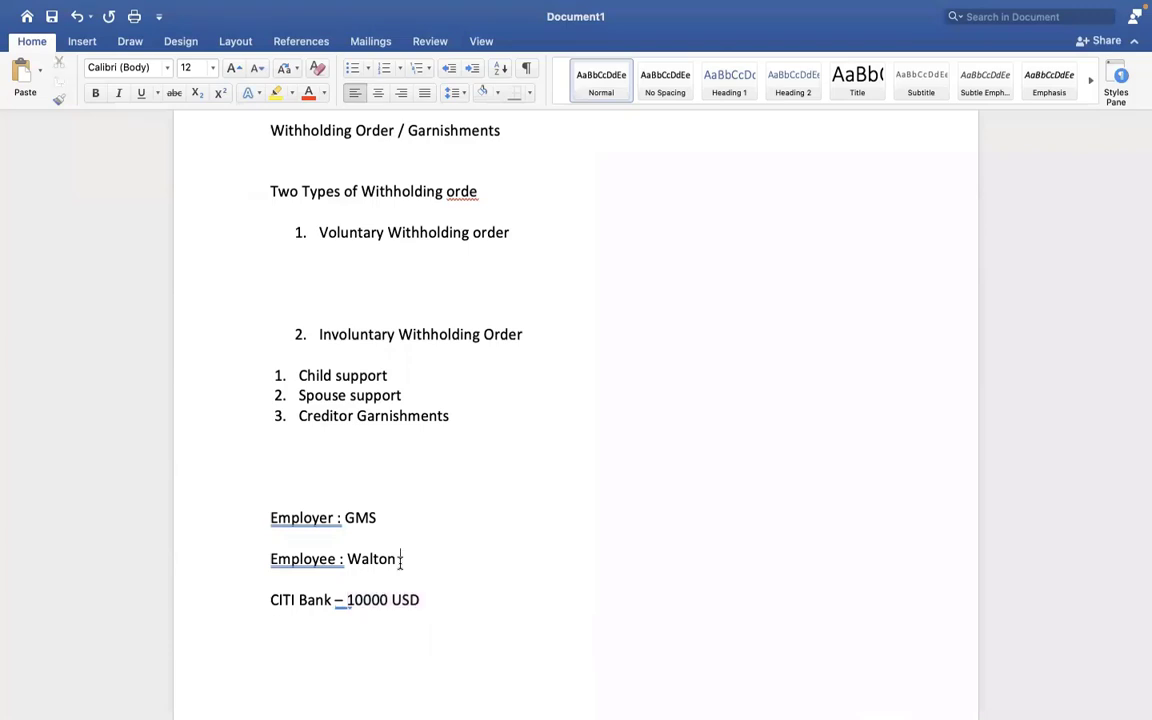
click(446, 606)
key(Return)
text(1000 USD)
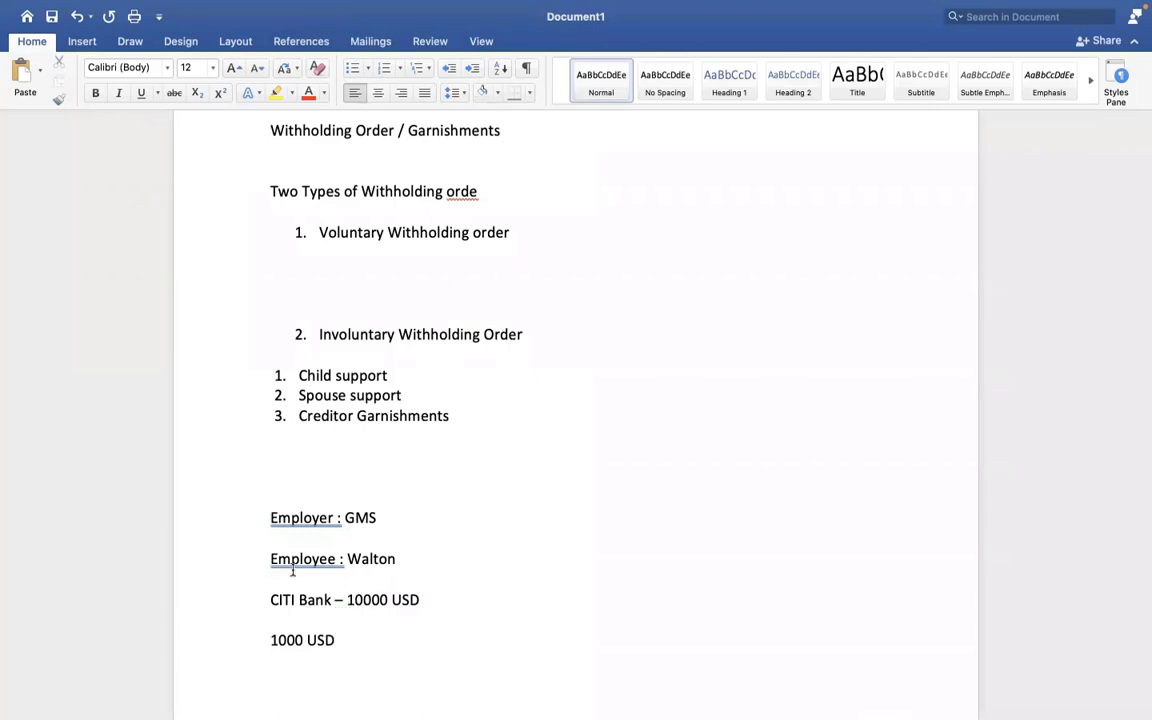
triple_click(399, 557)
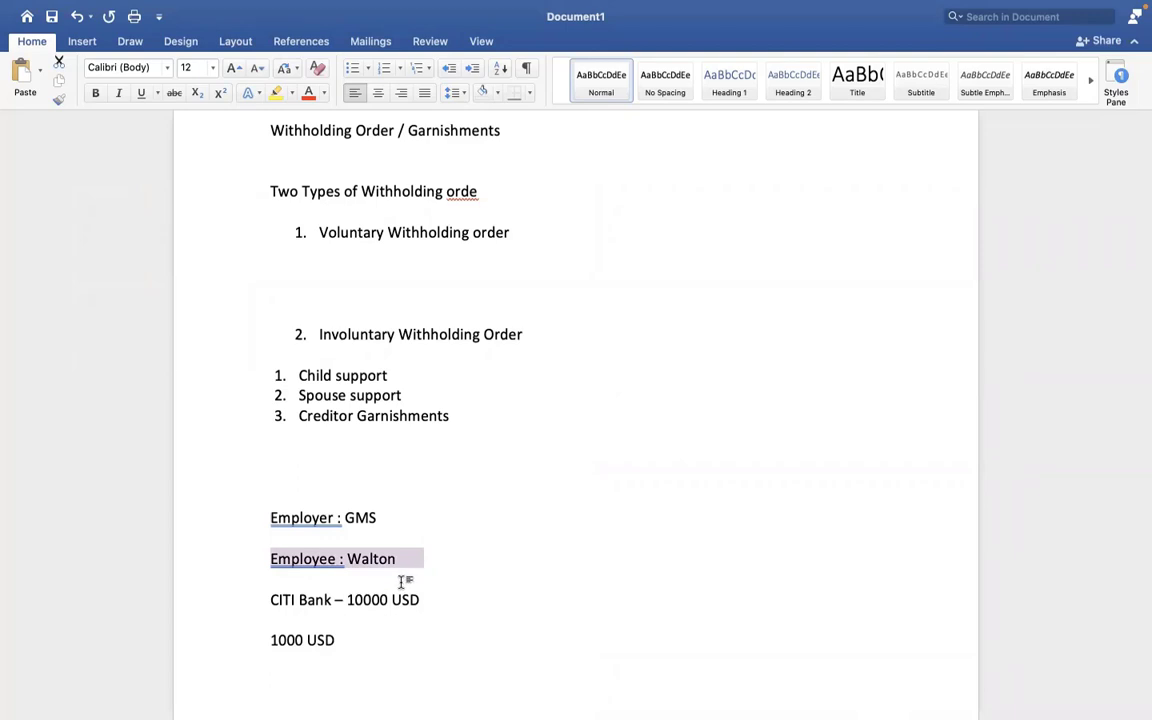
click(349, 627)
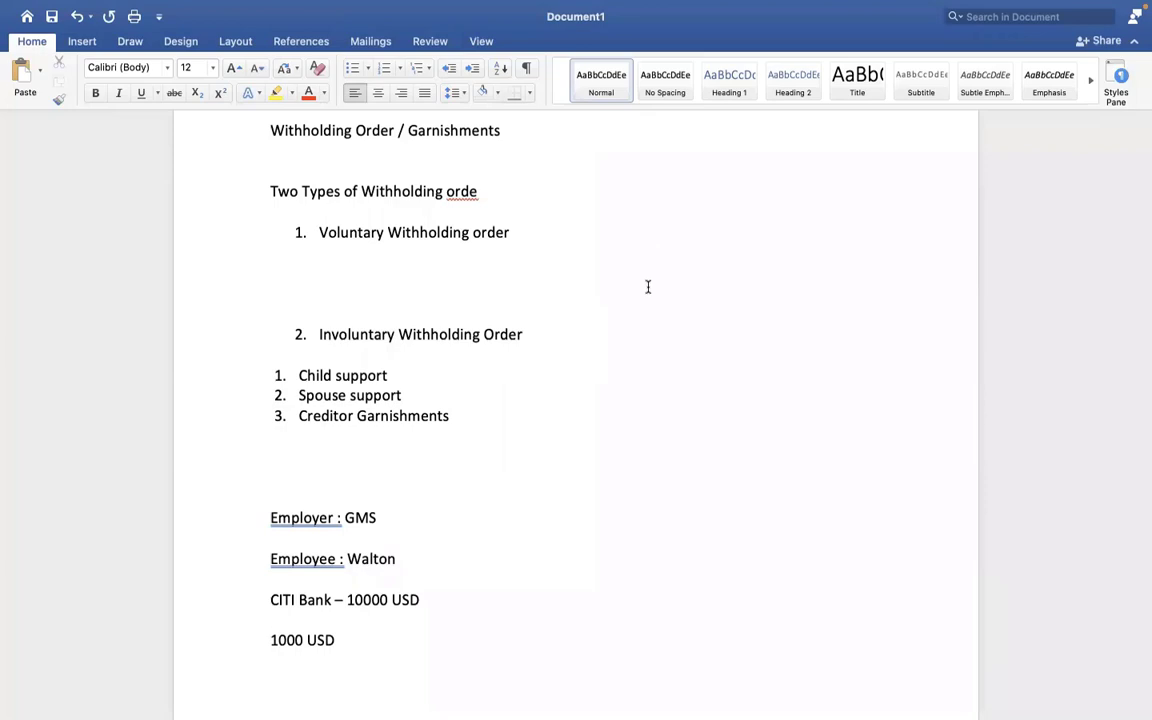
click(648, 357)
drag(403, 559, 296, 563)
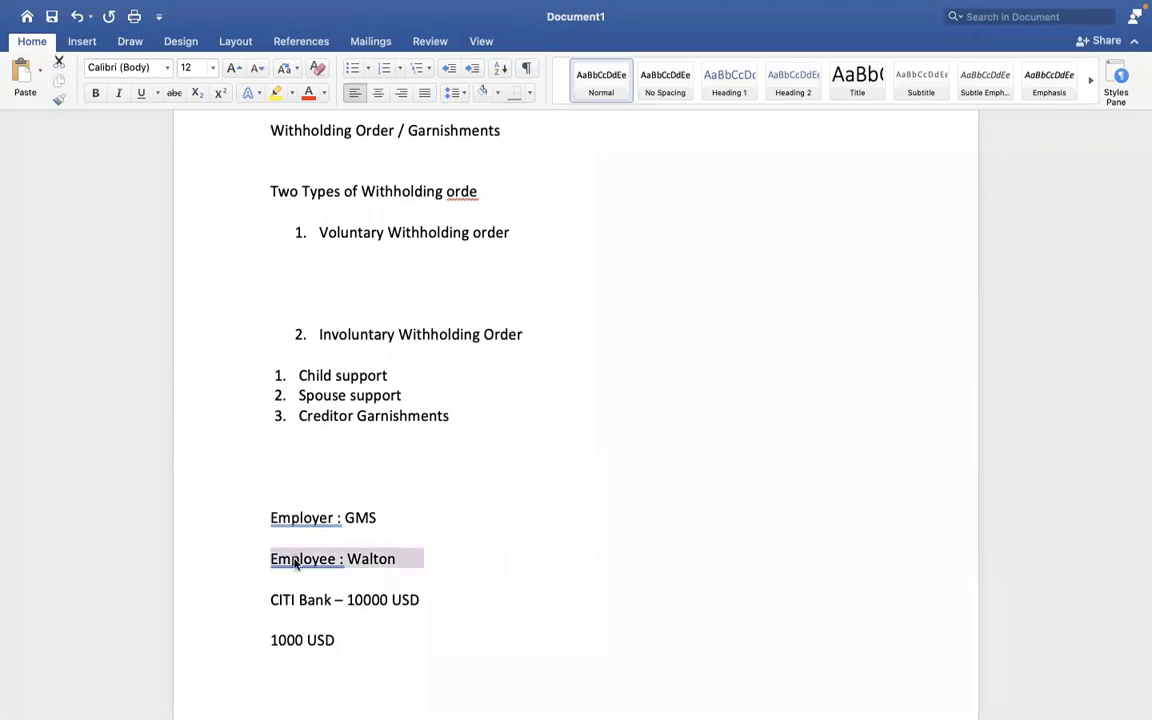
click(270, 600)
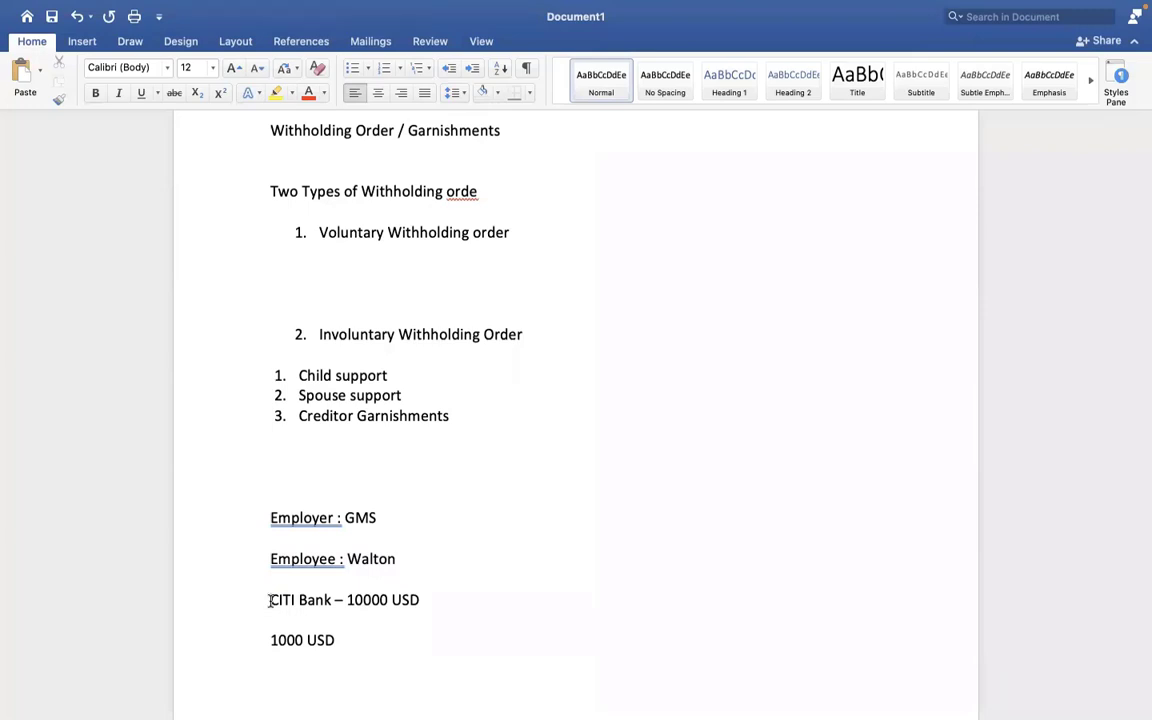
drag(270, 600, 334, 602)
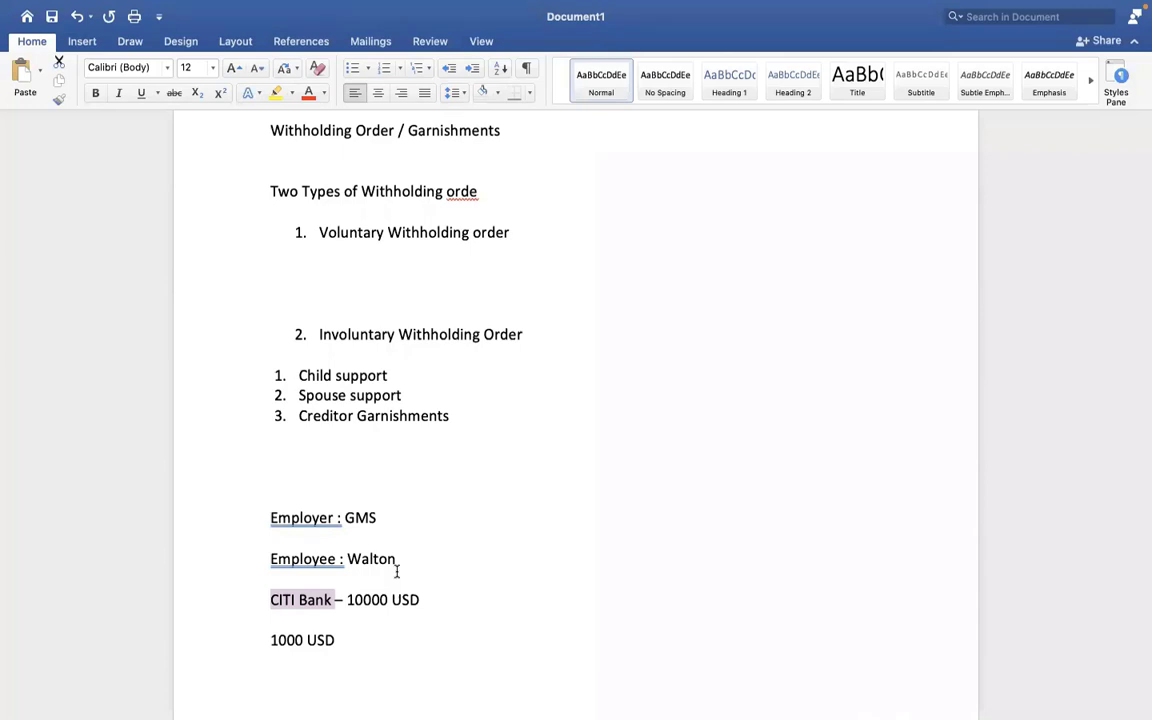
click(334, 600)
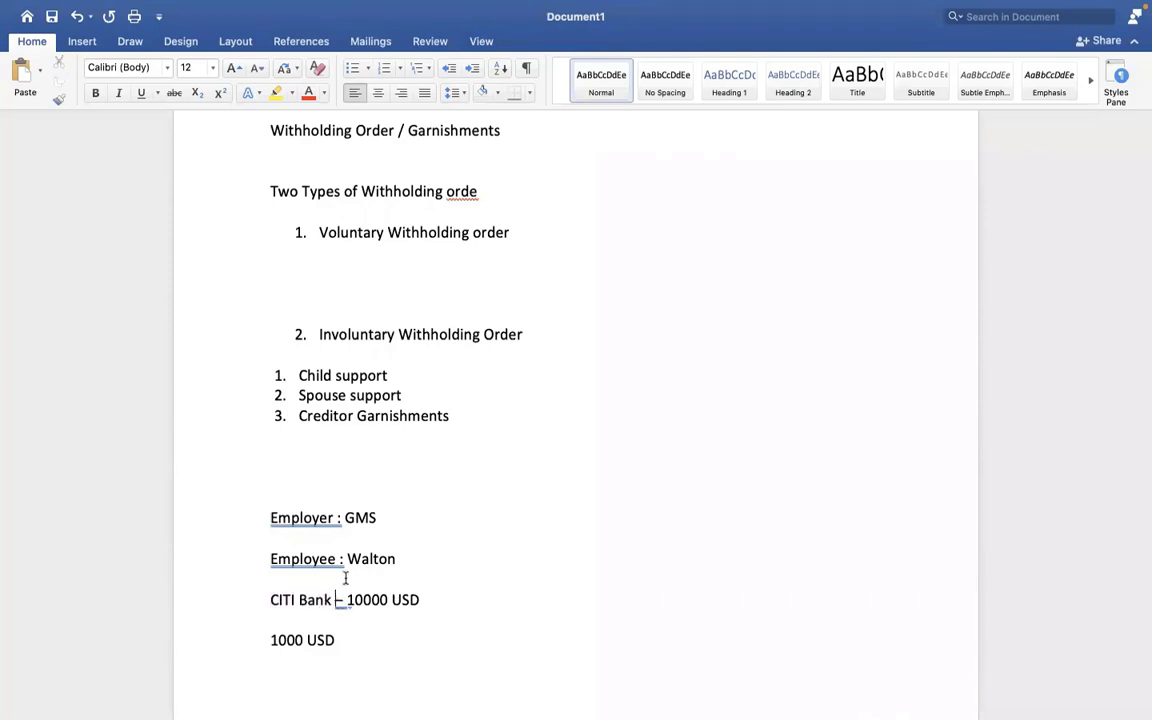
drag(368, 561, 398, 561)
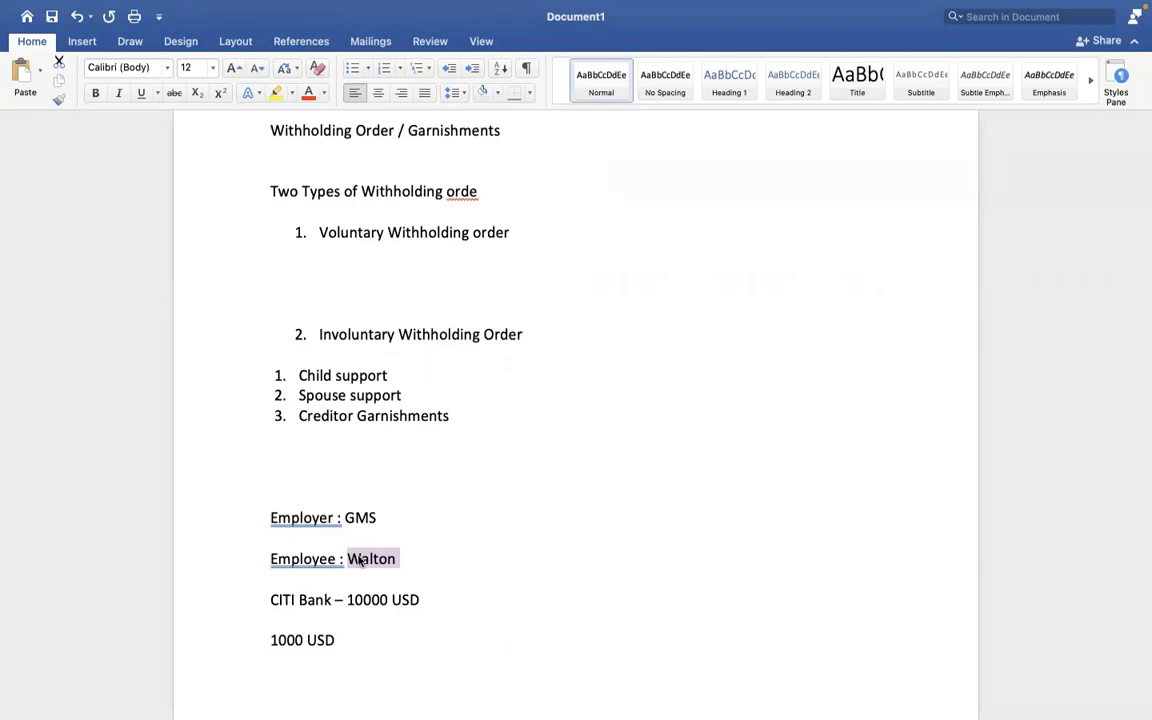
click(388, 562)
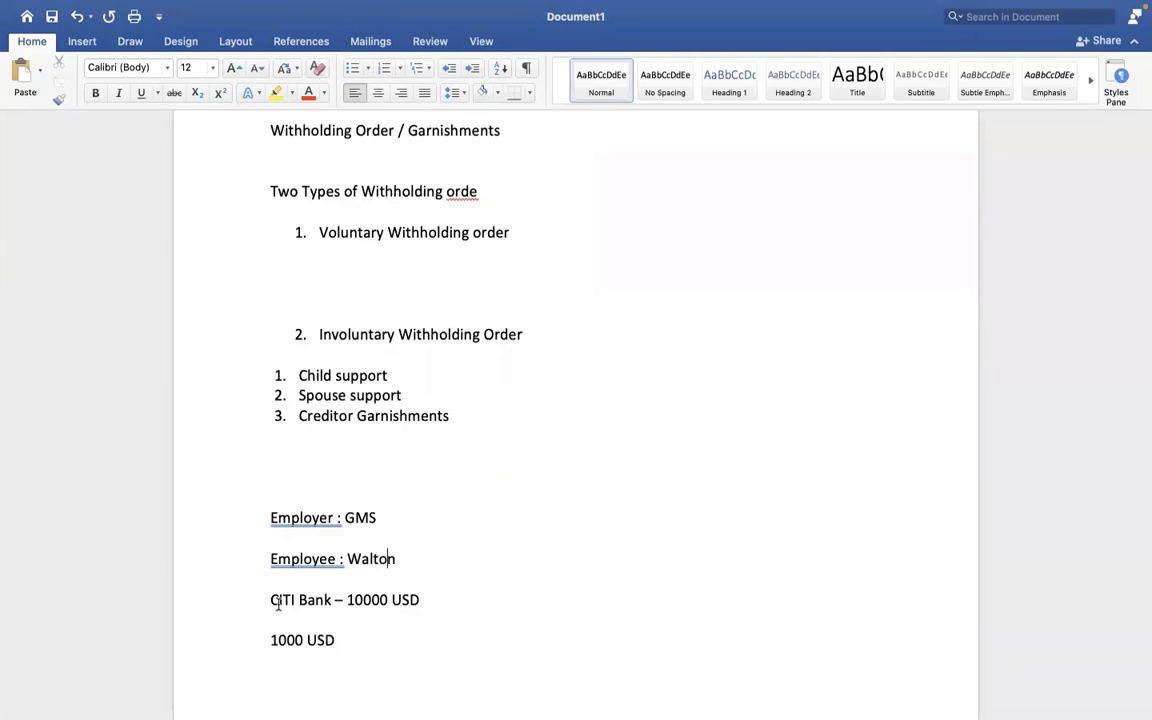
drag(270, 600, 325, 600)
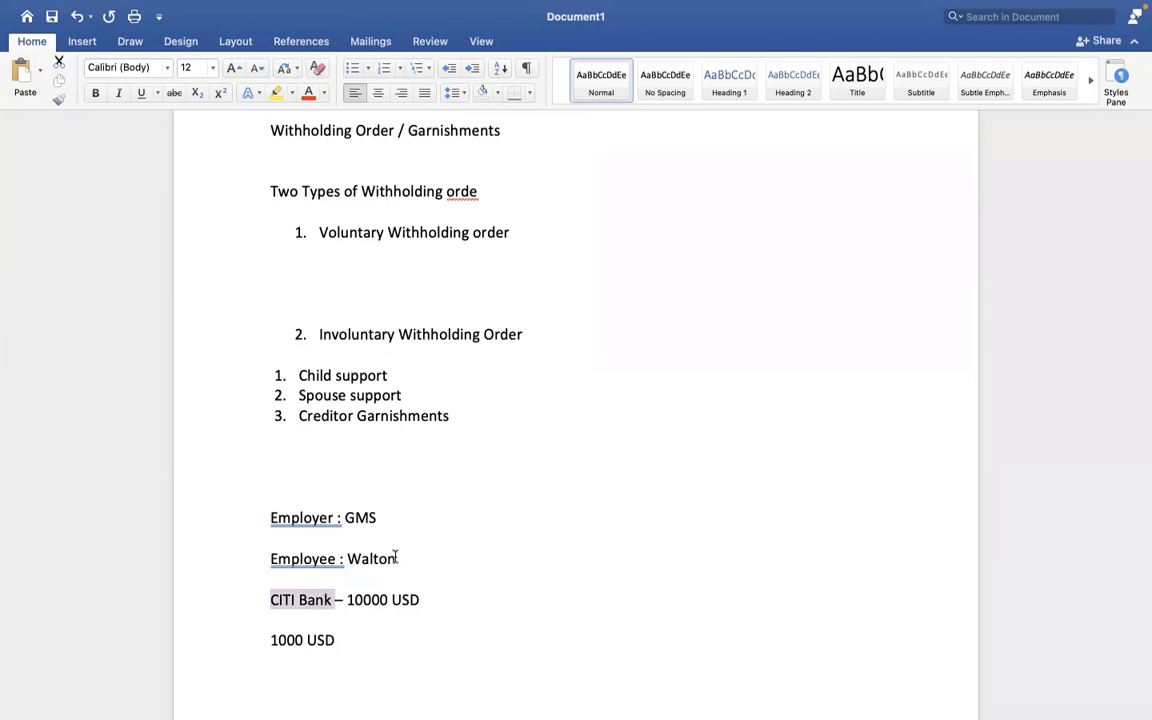
triple_click(397, 558)
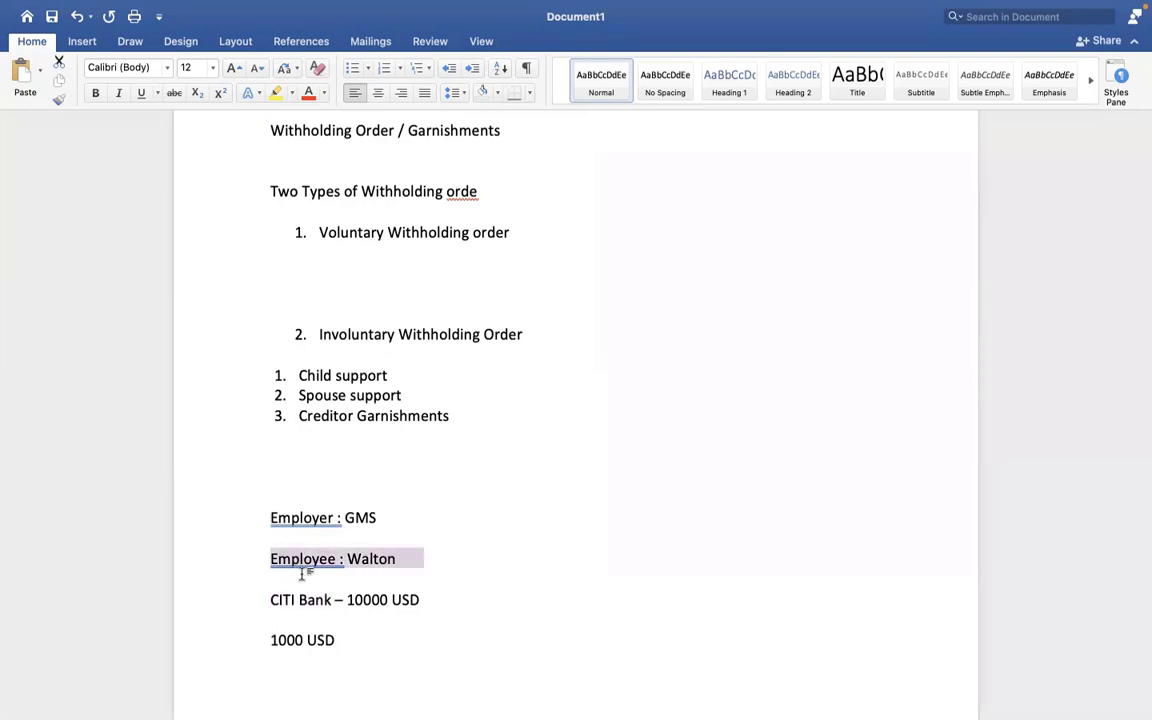
click(302, 573)
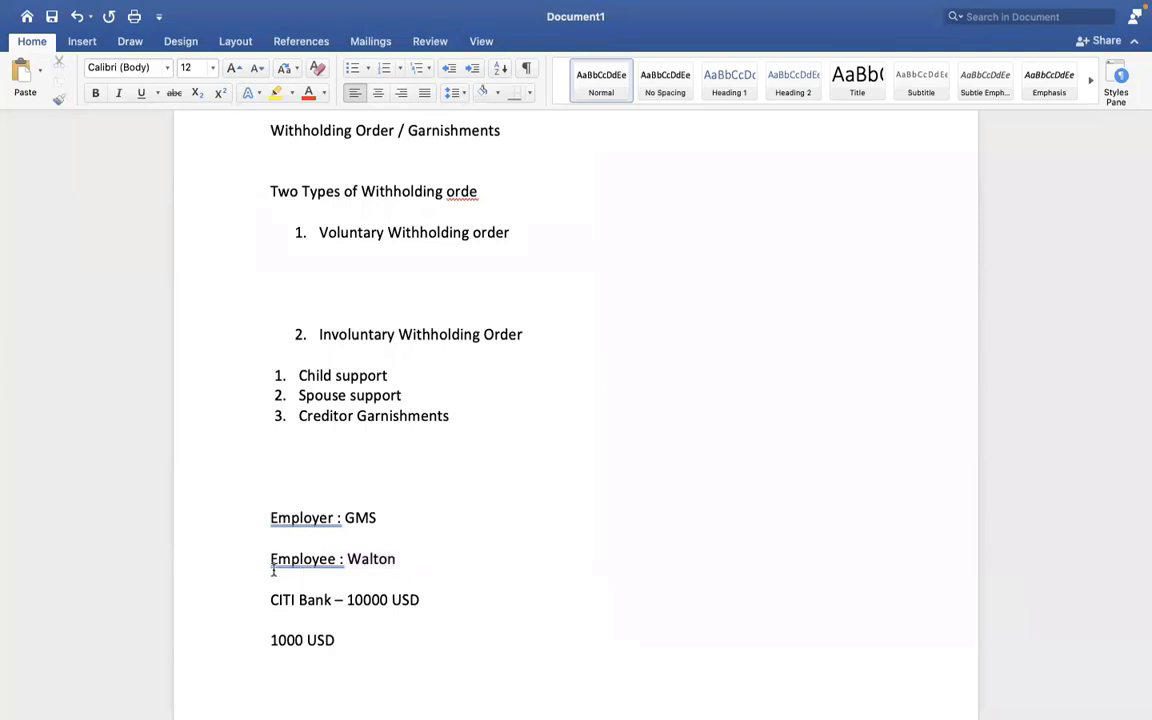
triple_click(377, 551)
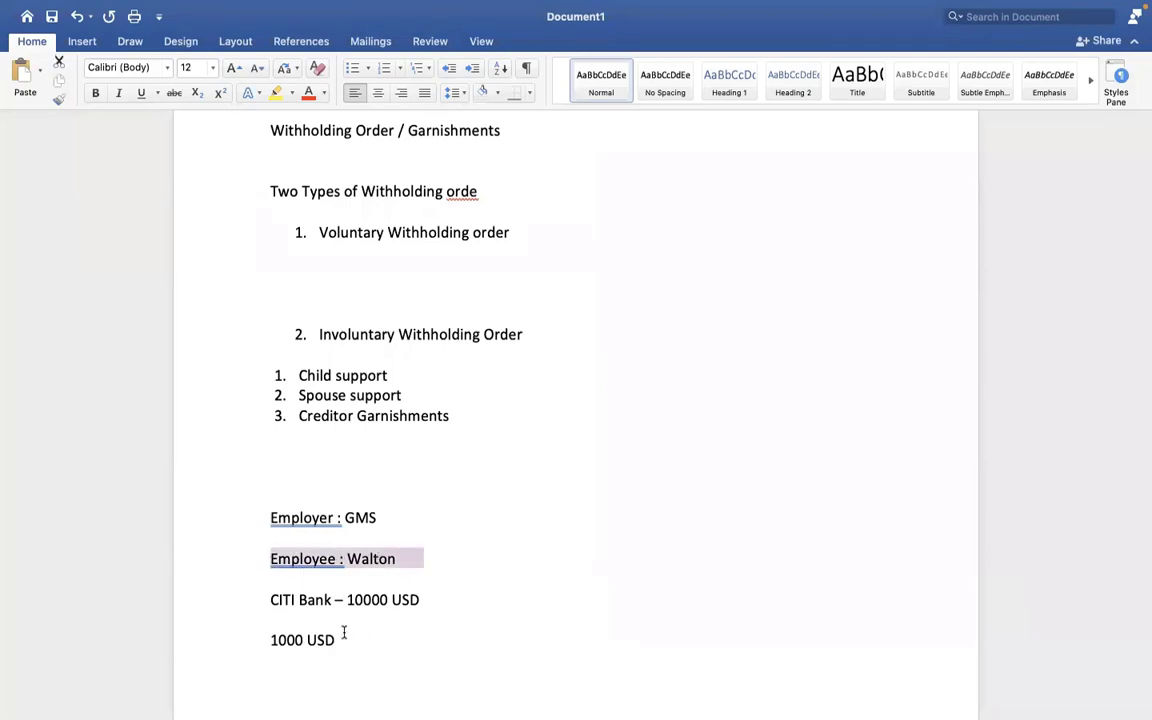
drag(343, 632, 268, 630)
Close the CITI Bank line with '(EARNINGS,COMPANY, ALL SIGNED )' and add a 'Legal Cell(court)' line below.
key(BackSpace)
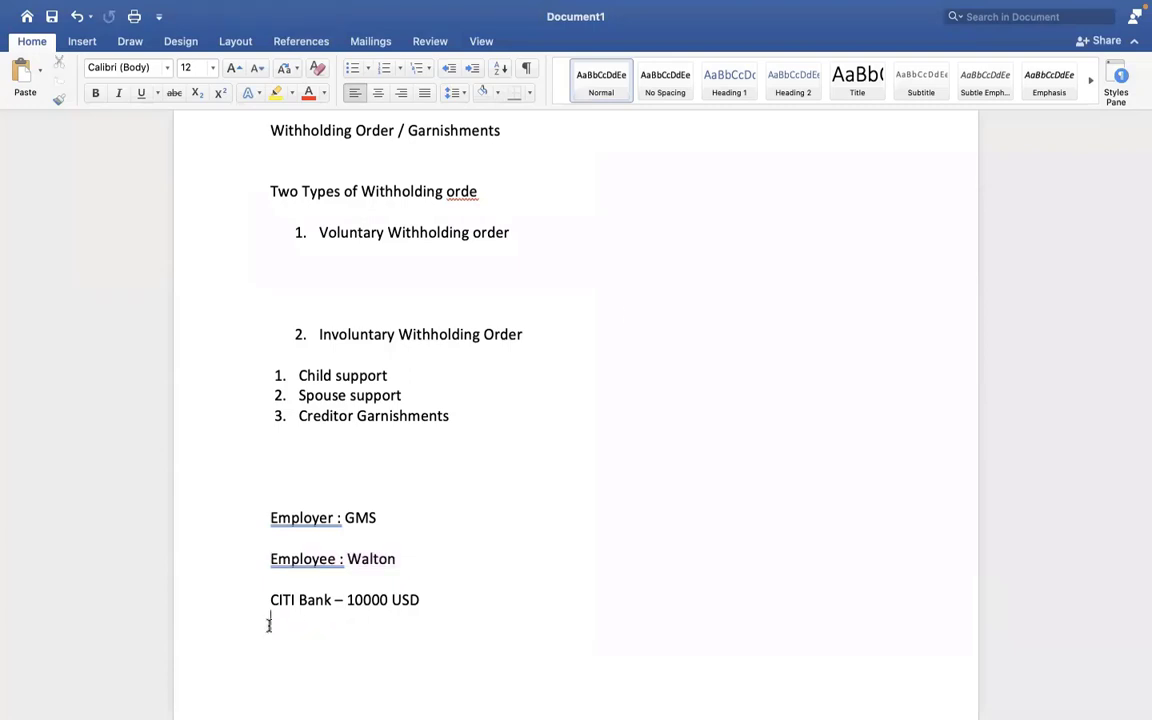
click(457, 595)
key(Return)
click(430, 605)
text((EARNINGS)
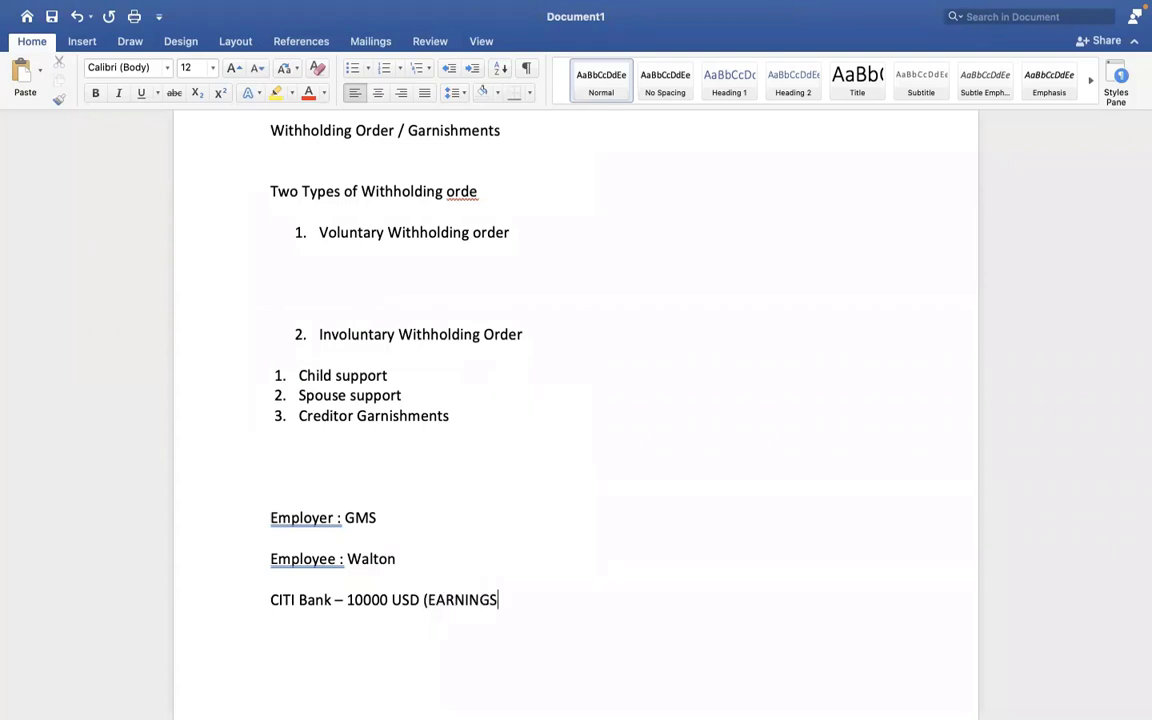
text(,COMPANY, ALL SIGNED )
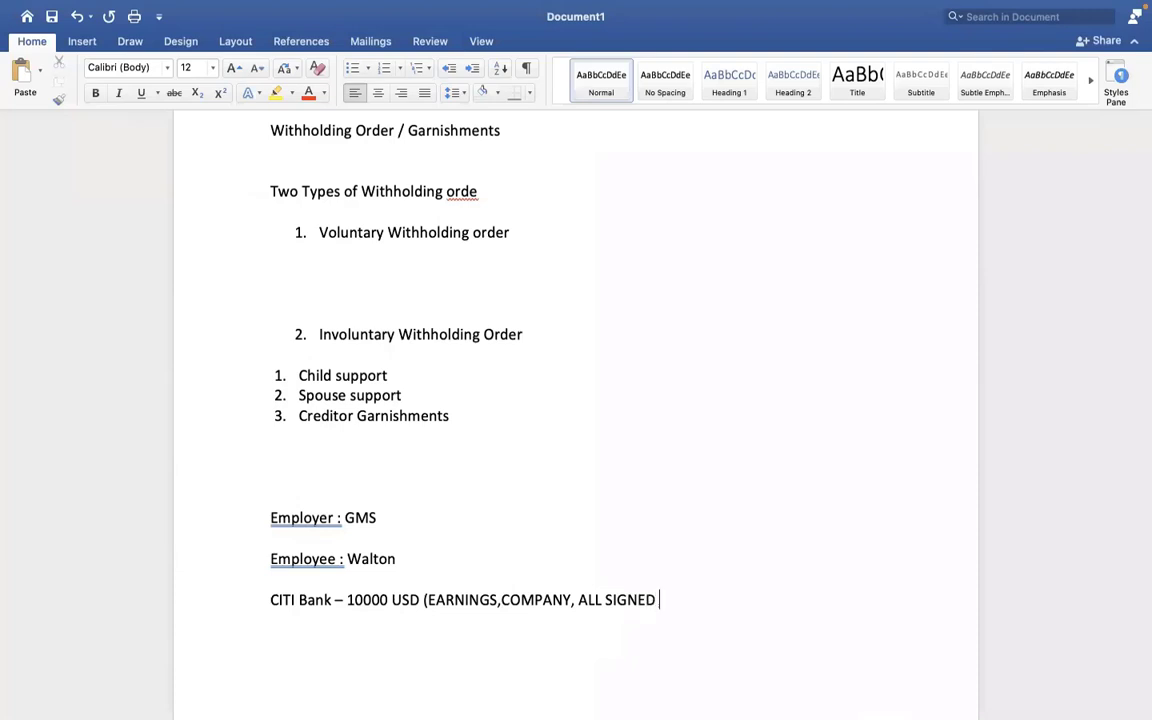
text())
key(Return)
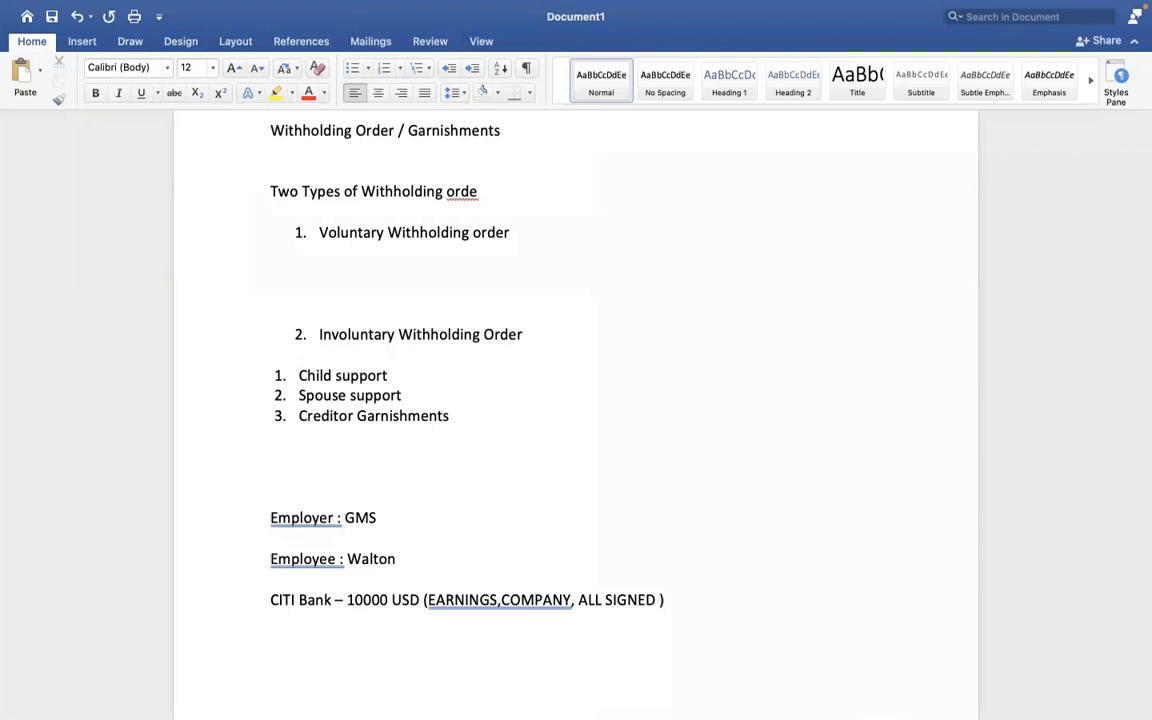
text(Legal Cell(cou)
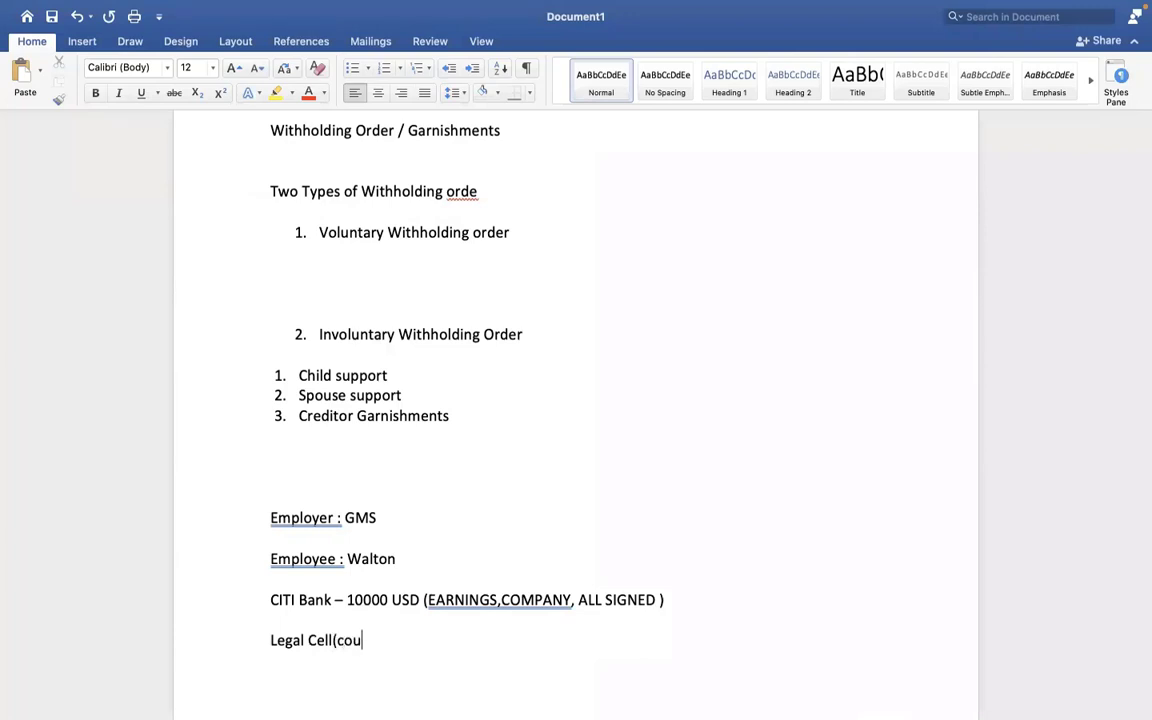
text(rt))
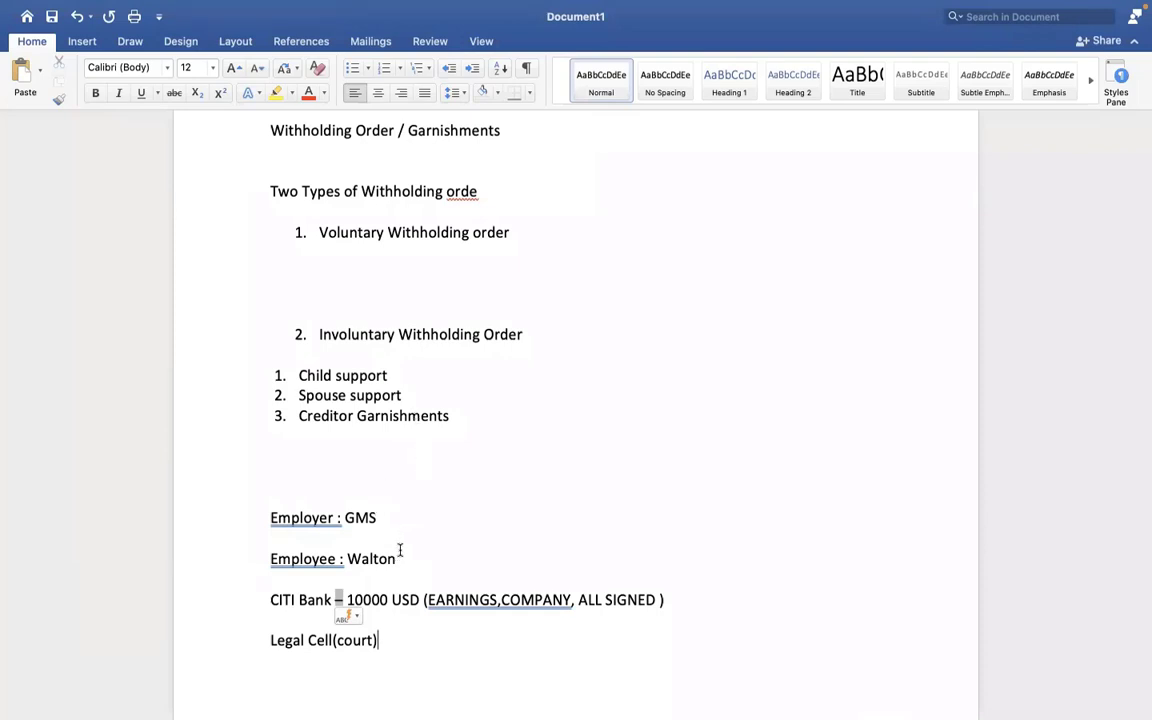
Select the Employee and CITI Bank note lines, then bring up the Insert ribbon.
drag(400, 549, 267, 545)
click(392, 559)
drag(271, 599, 656, 599)
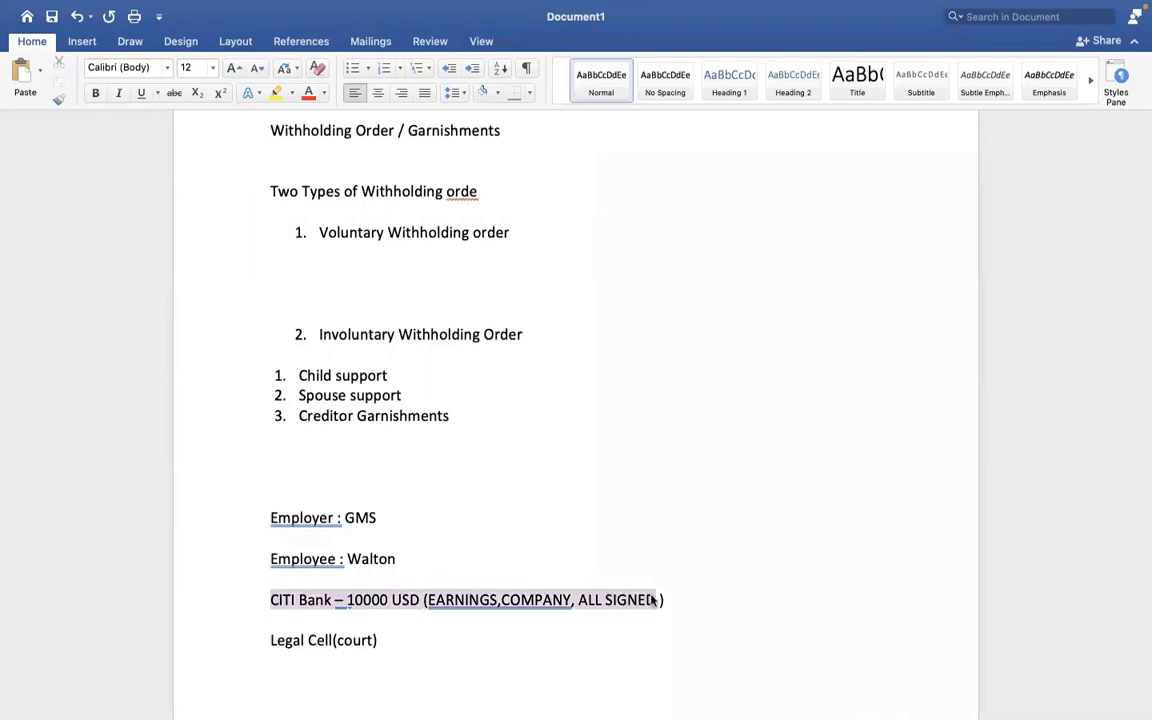
click(416, 558)
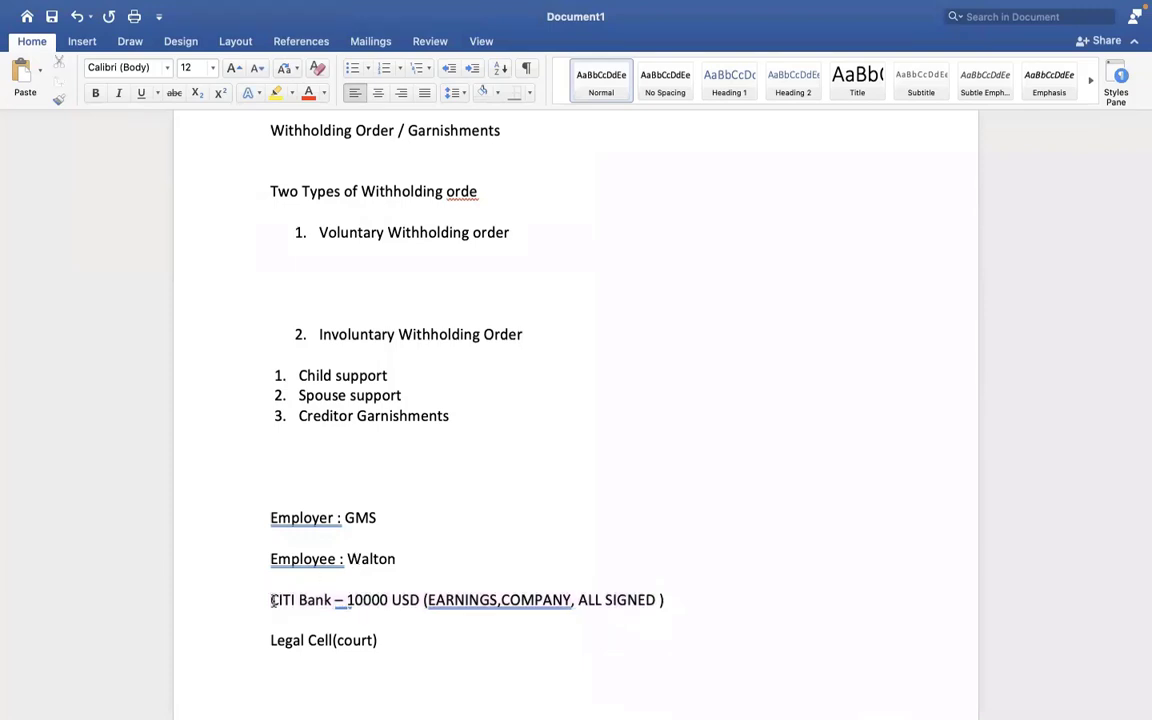
drag(270, 600, 444, 599)
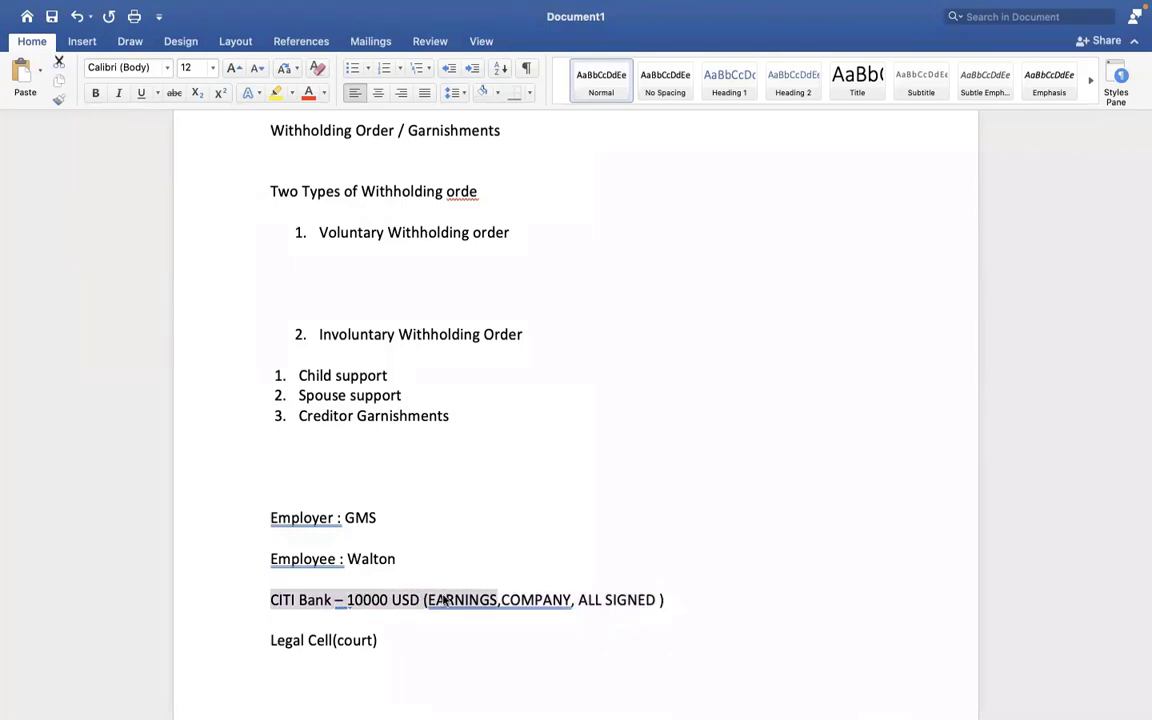
click(386, 638)
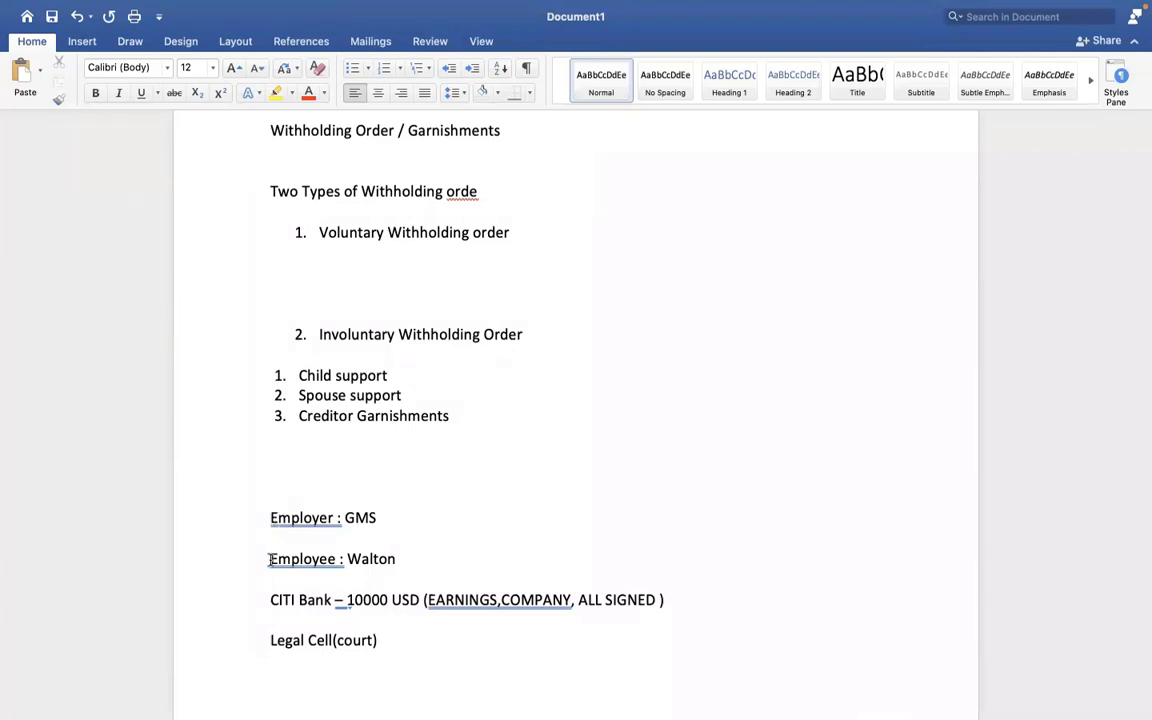
drag(270, 559, 424, 559)
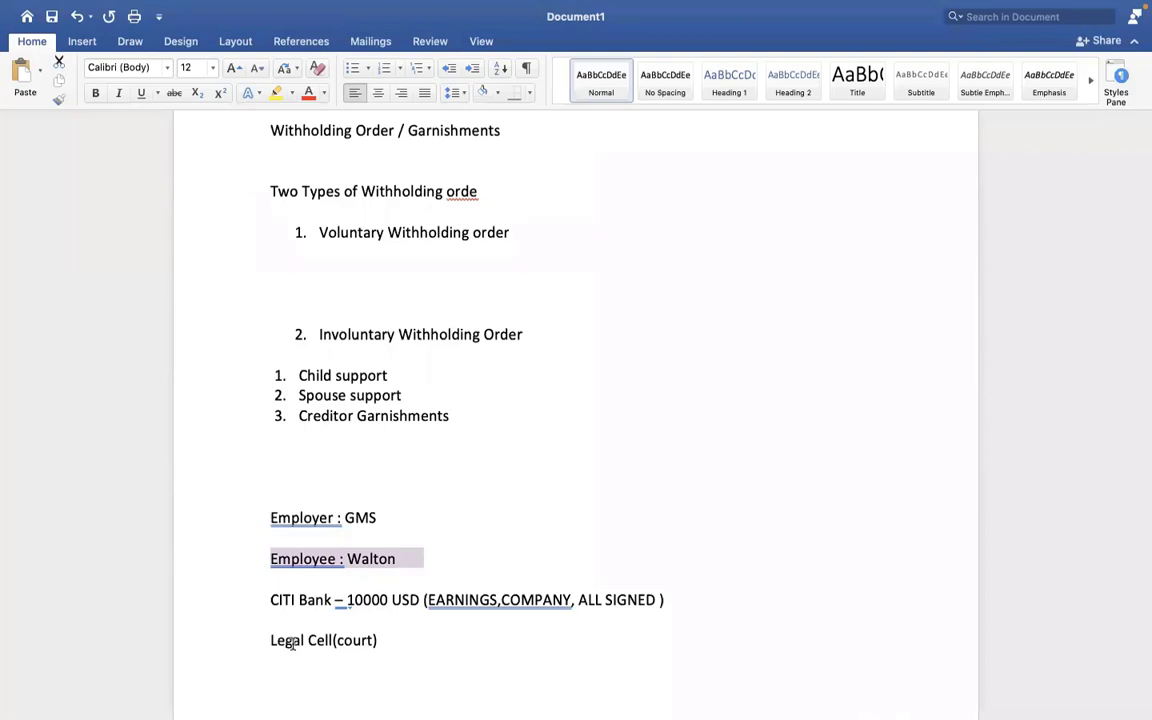
click(80, 44)
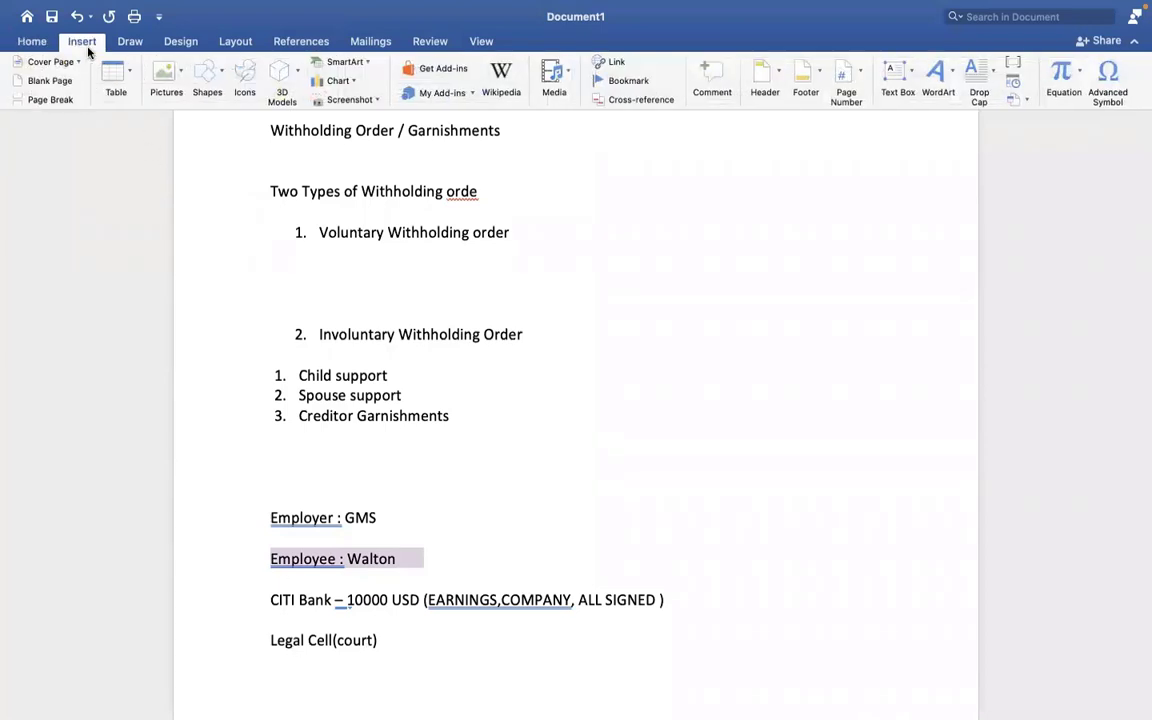
click(203, 78)
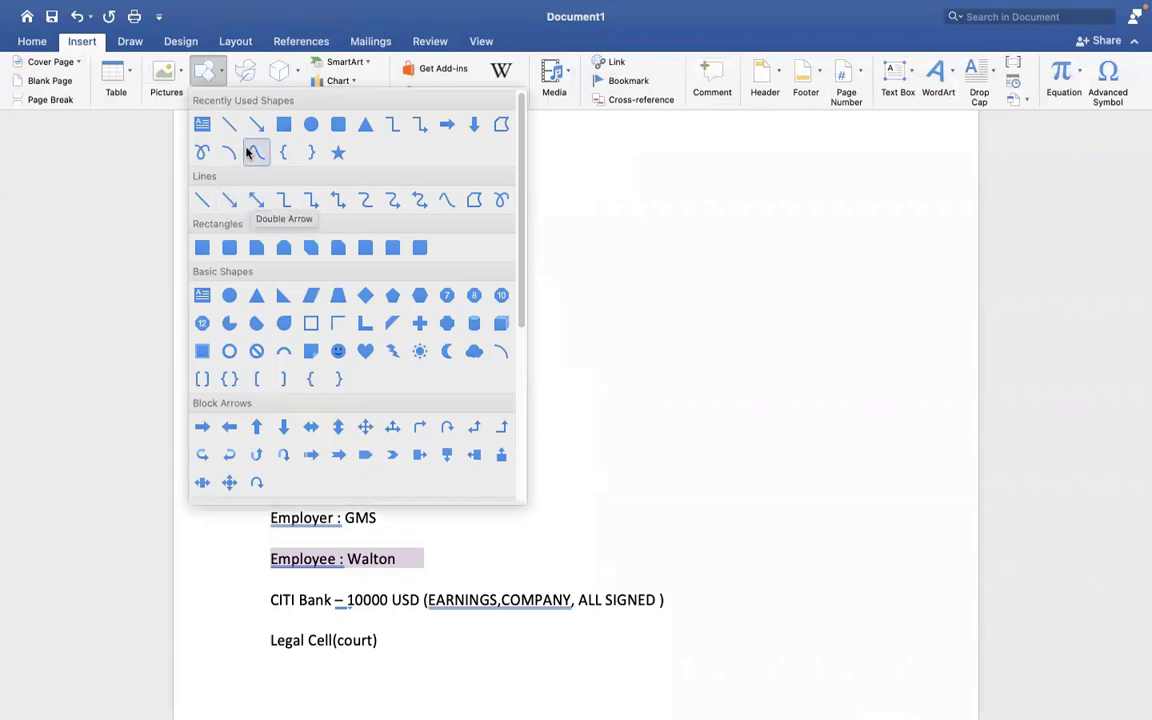
click(231, 152)
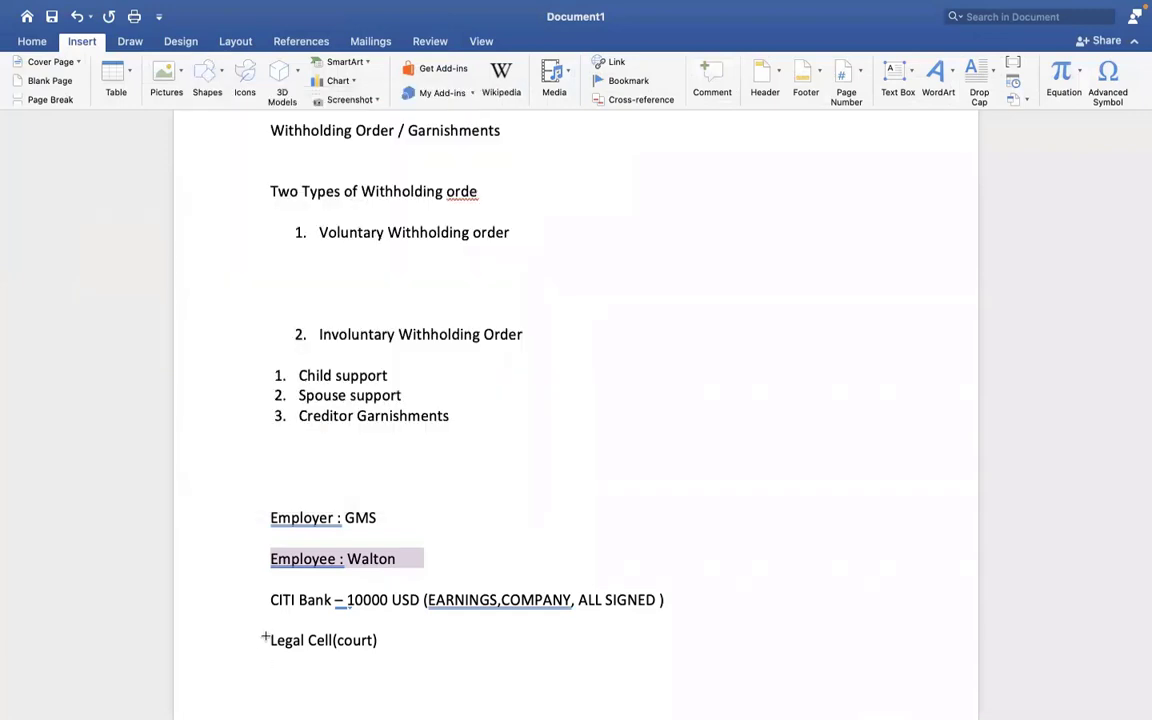
mouse_move(264, 638)
mouse_down()
mouse_move(231, 591)
mouse_move(244, 532)
mouse_move(310, 518)
mouse_move(225, 513)
mouse_move(437, 517)
mouse_move(456, 531)
mouse_up()
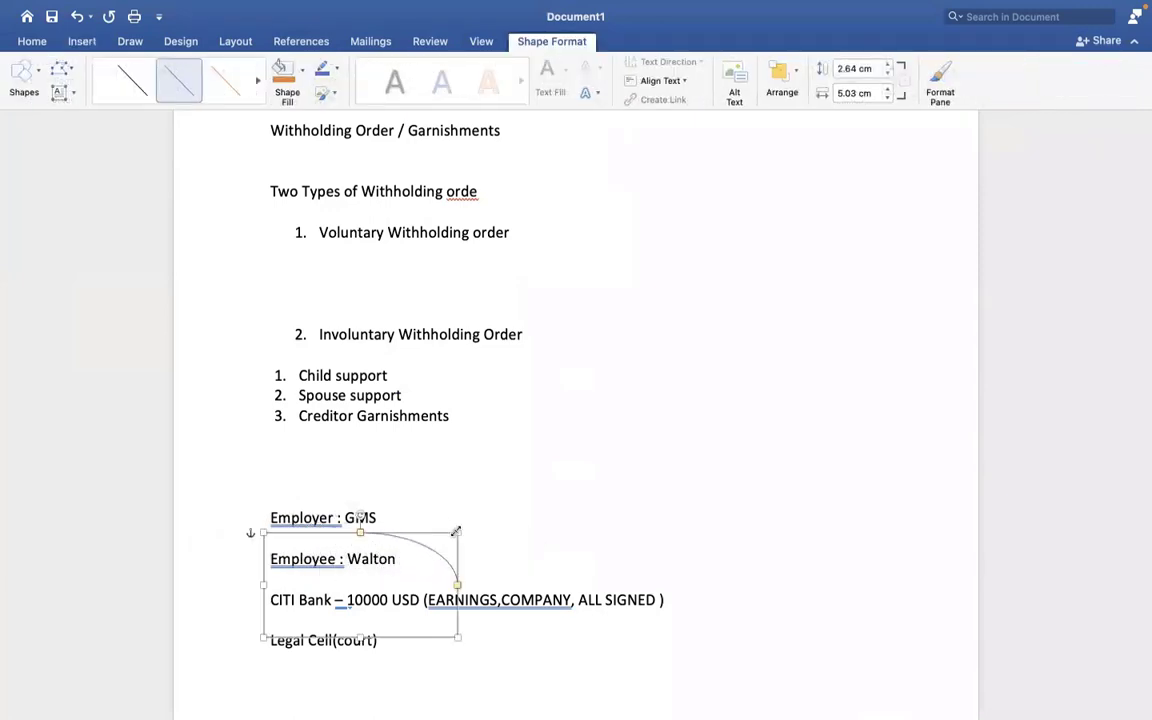
key(Delete)
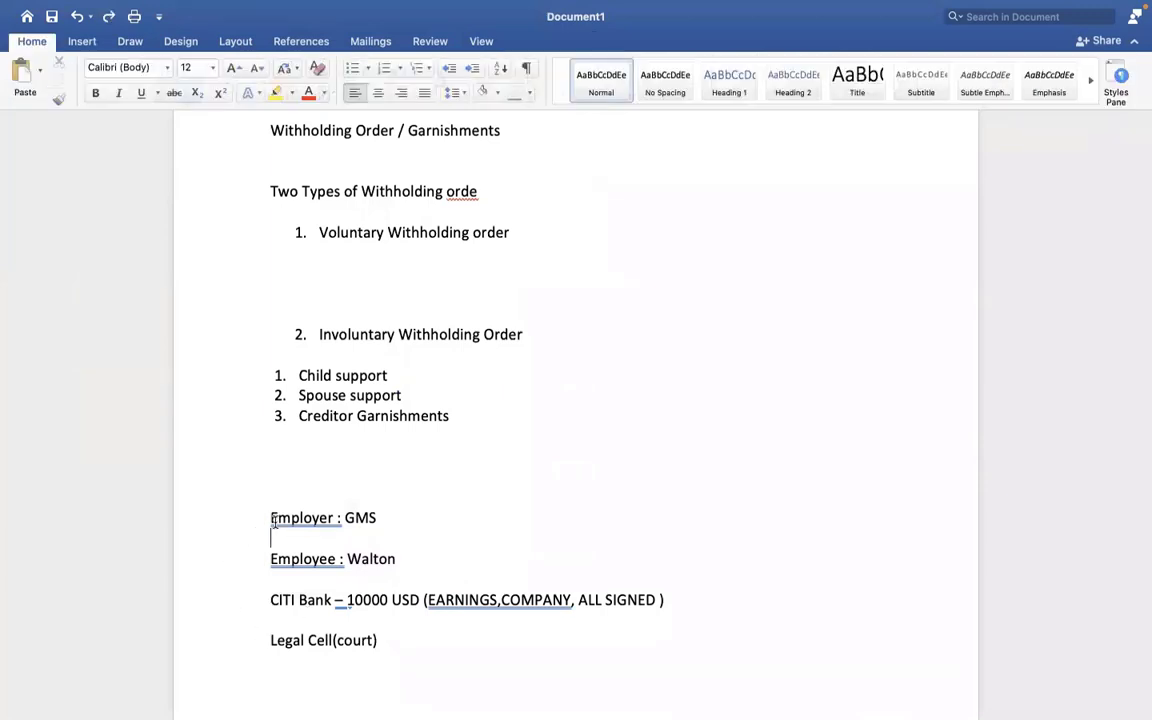
click(271, 579)
drag(272, 640, 386, 645)
click(395, 521)
drag(424, 558, 270, 556)
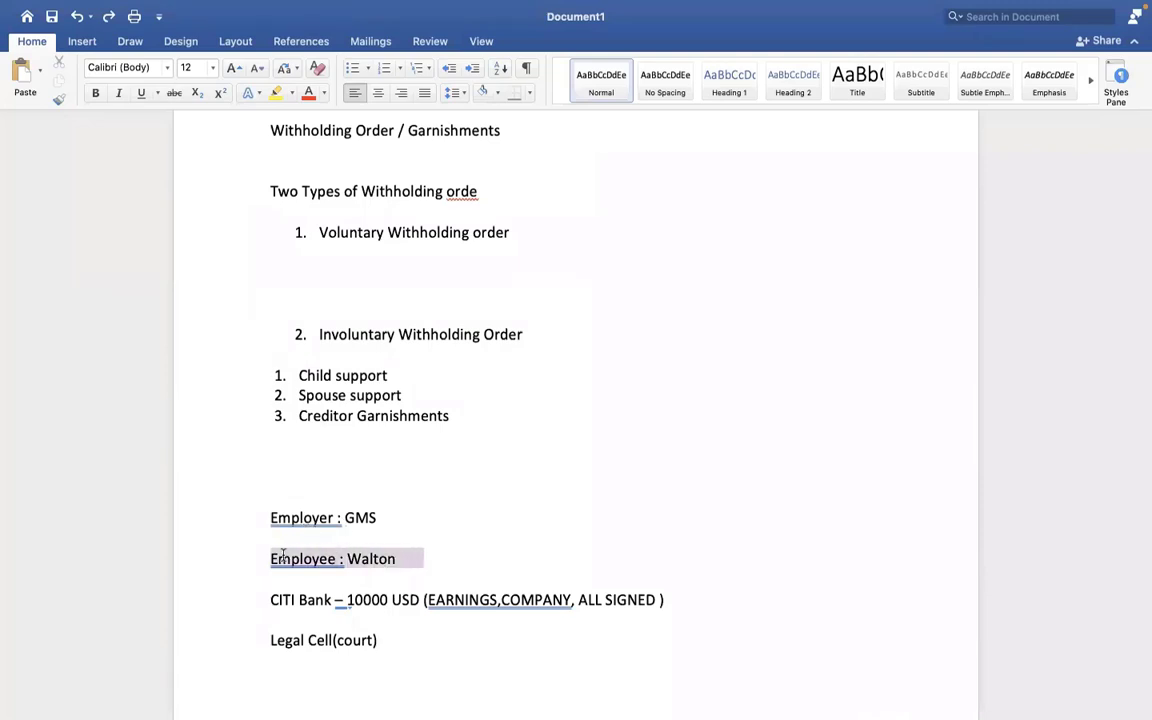
click(476, 563)
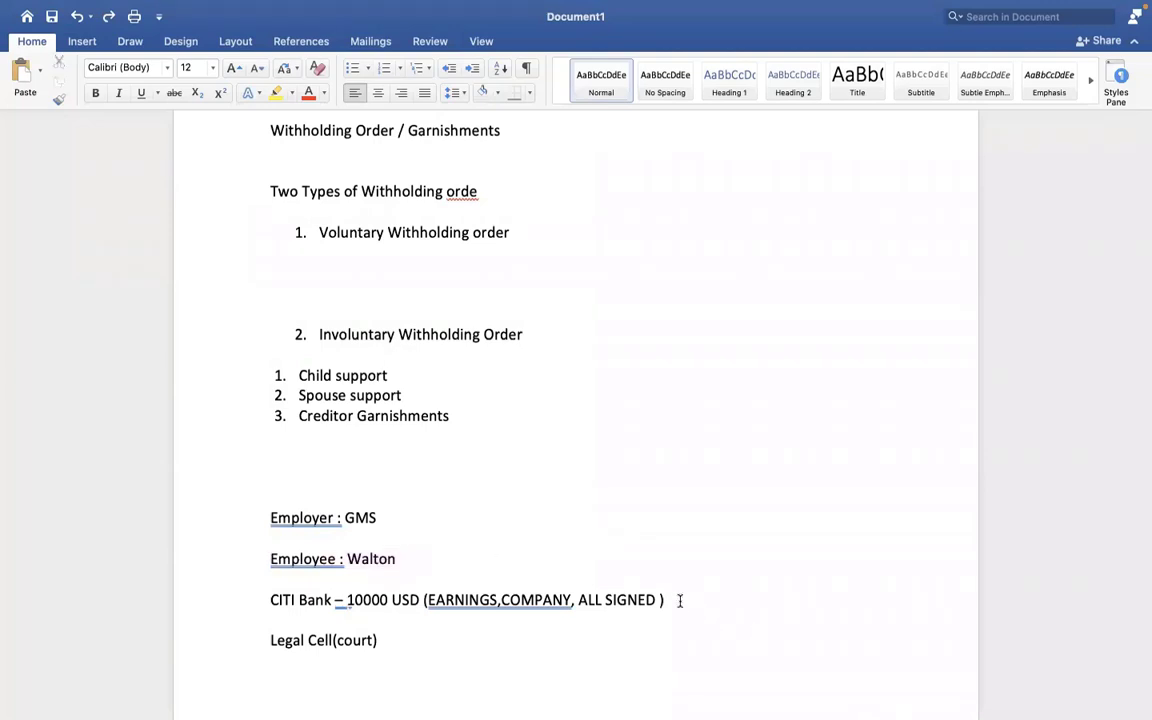
drag(681, 602, 241, 588)
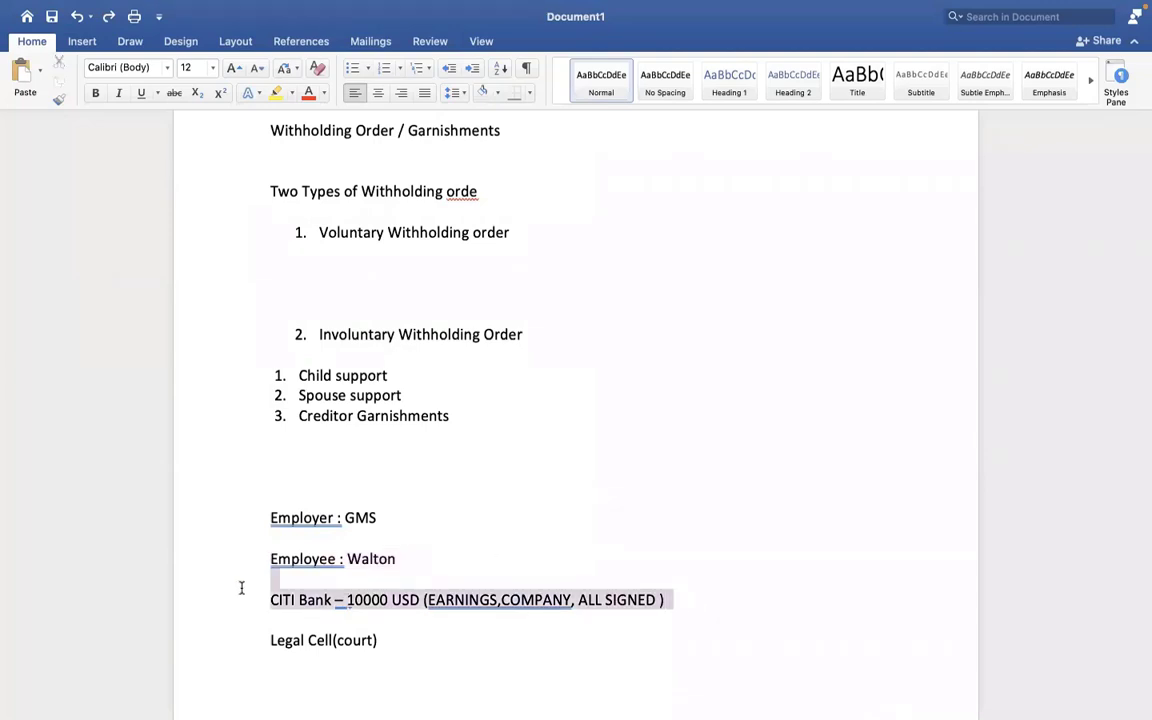
Append '- 500 USD' after 'Employer : GMS' on the Employer line.
click(422, 637)
drag(424, 635, 310, 637)
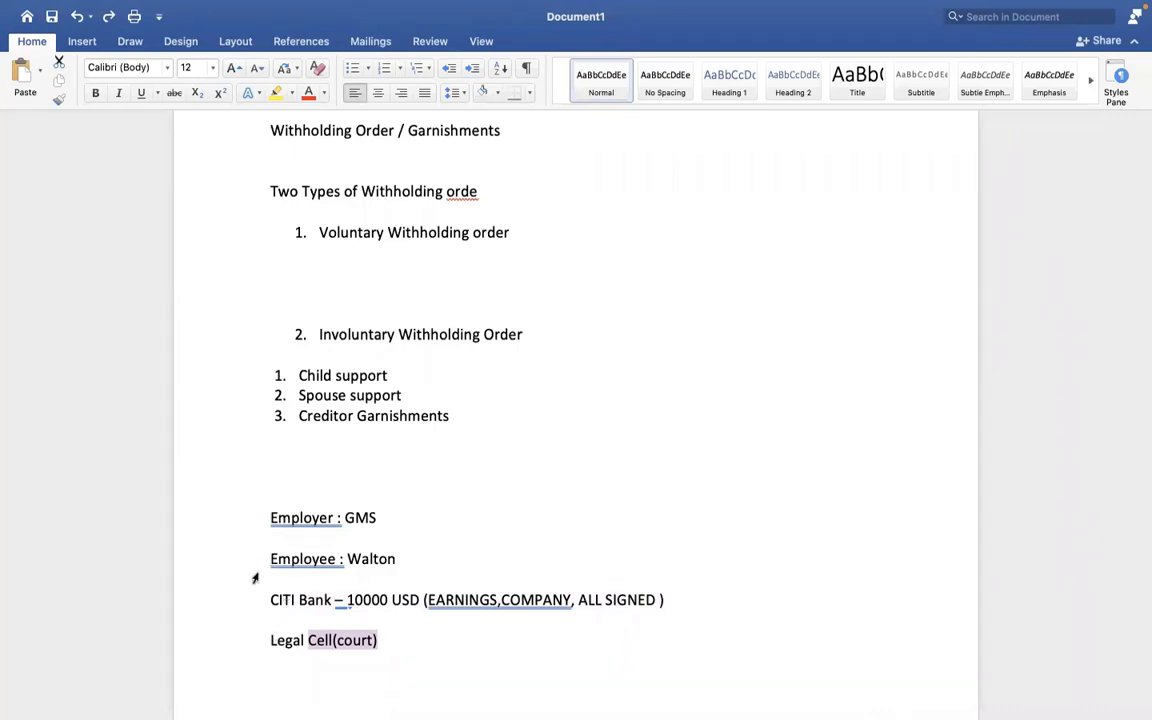
click(388, 517)
text(- 1)
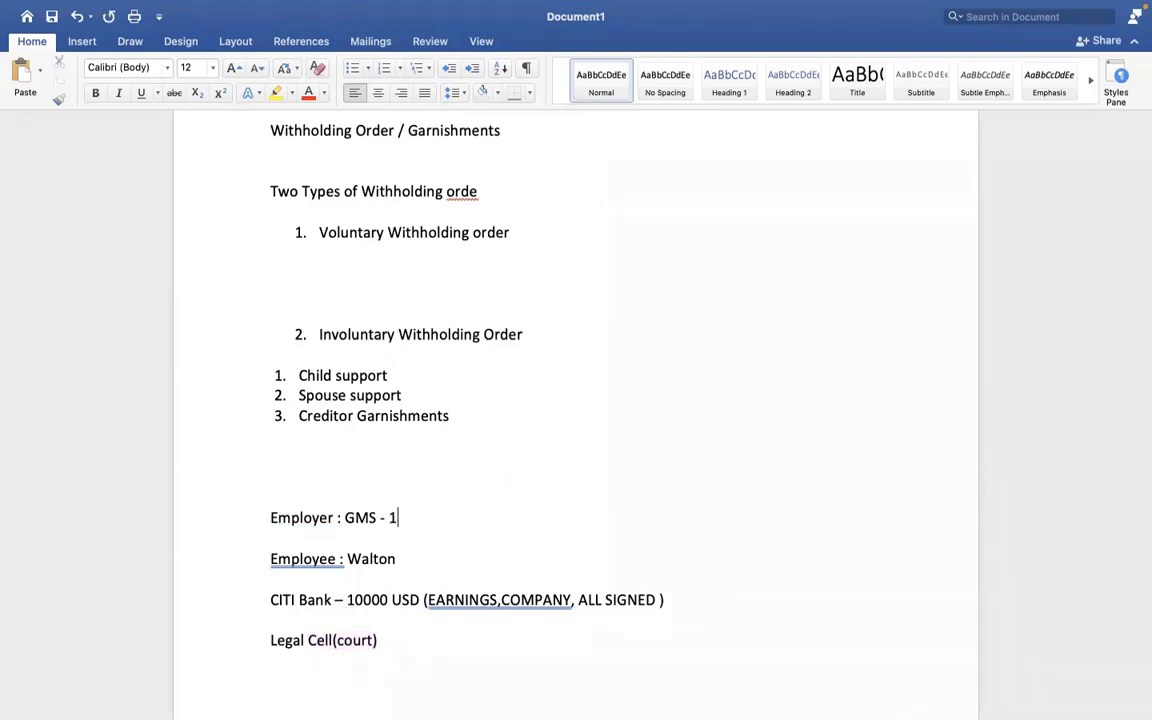
key(BackSpace)
text(500 USD)
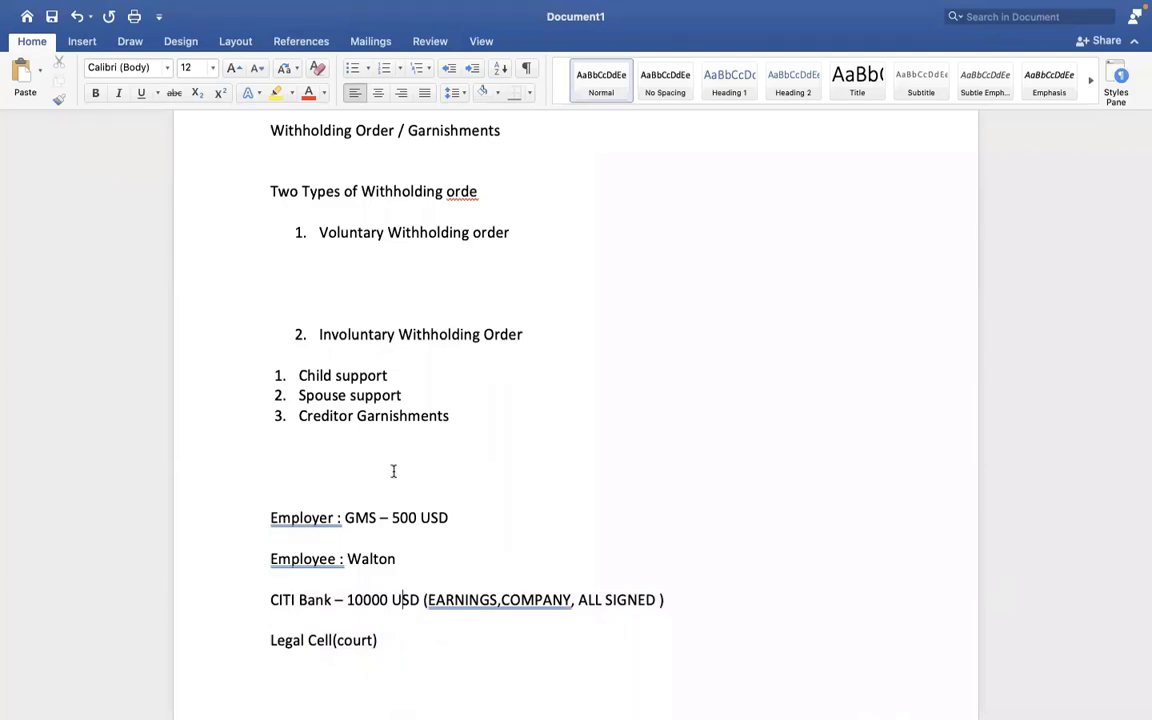
triple_click(297, 560)
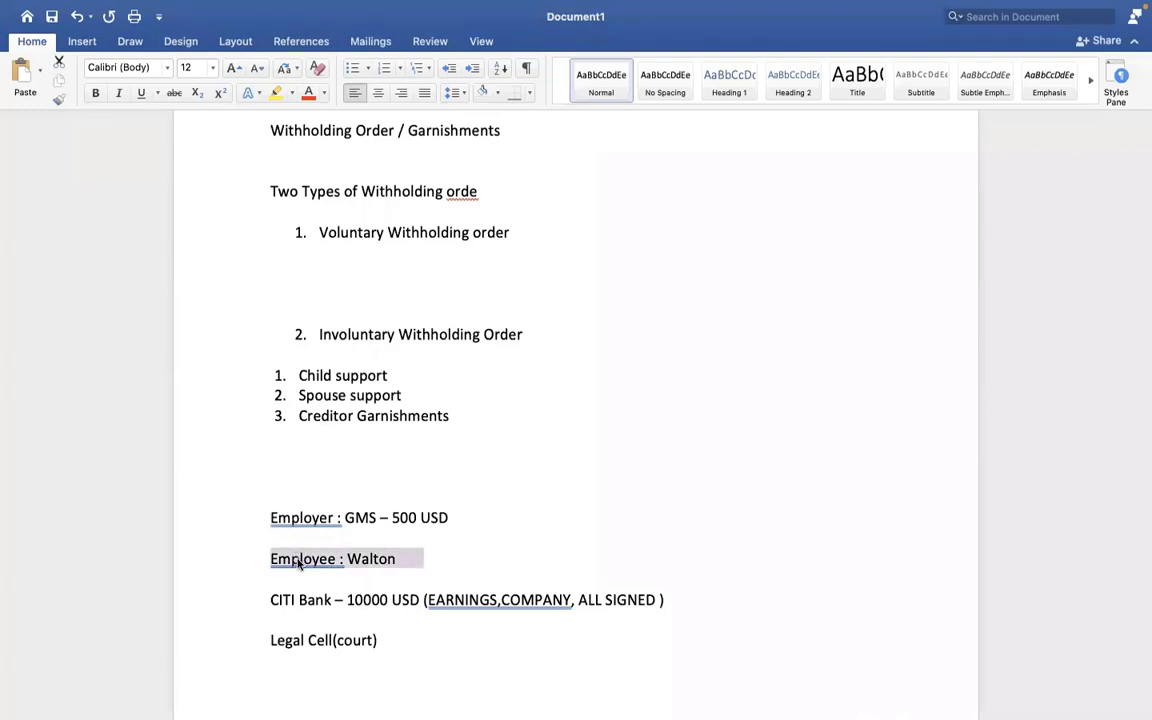
Look over the Employer-to-Legal Cell(court) notes and add an empty line after 'Legal Cell(court)'.
click(343, 559)
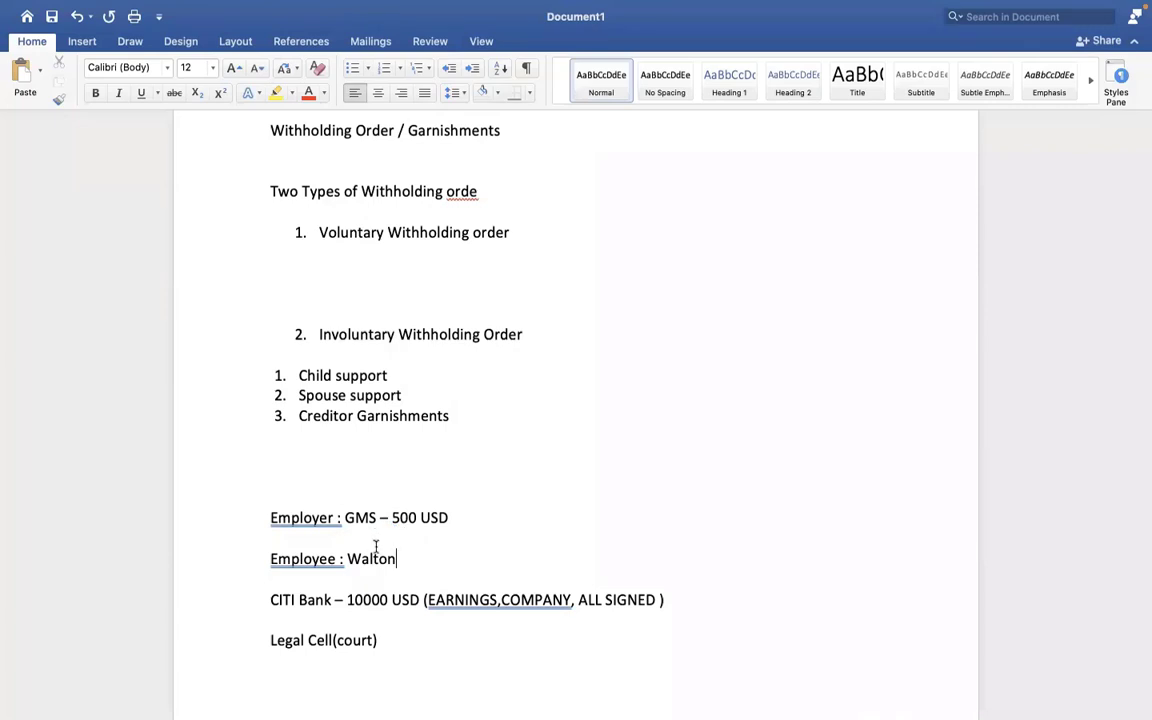
double_click(382, 520)
click(393, 558)
drag(270, 515, 374, 638)
click(437, 540)
click(450, 526)
drag(416, 559, 347, 559)
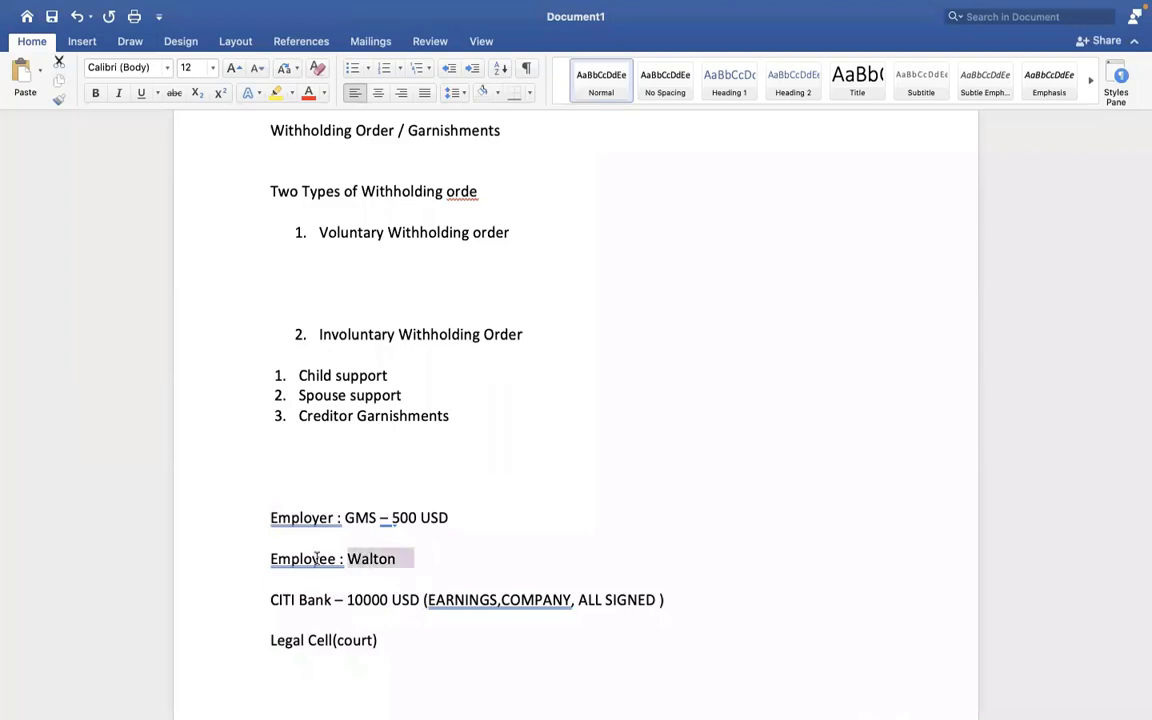
click(414, 648)
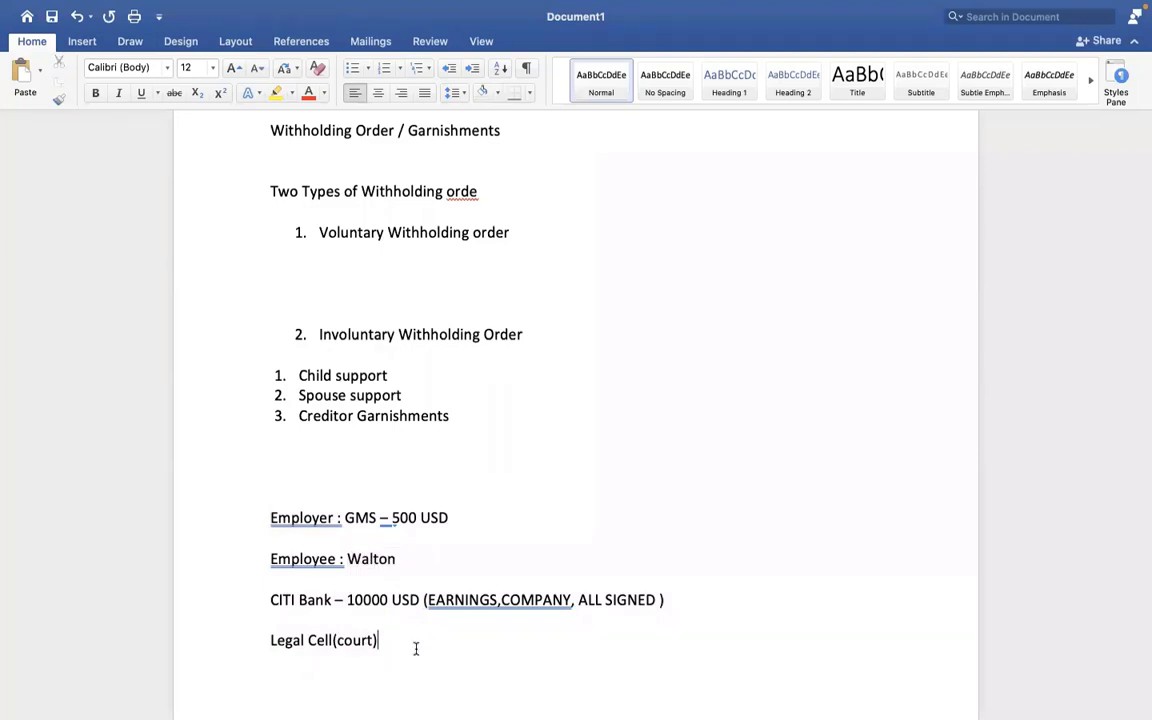
key(Return)
key(Return)
key(Return)
key(Return)
key(Return)
key(Return)
key(Return)
key(Return)
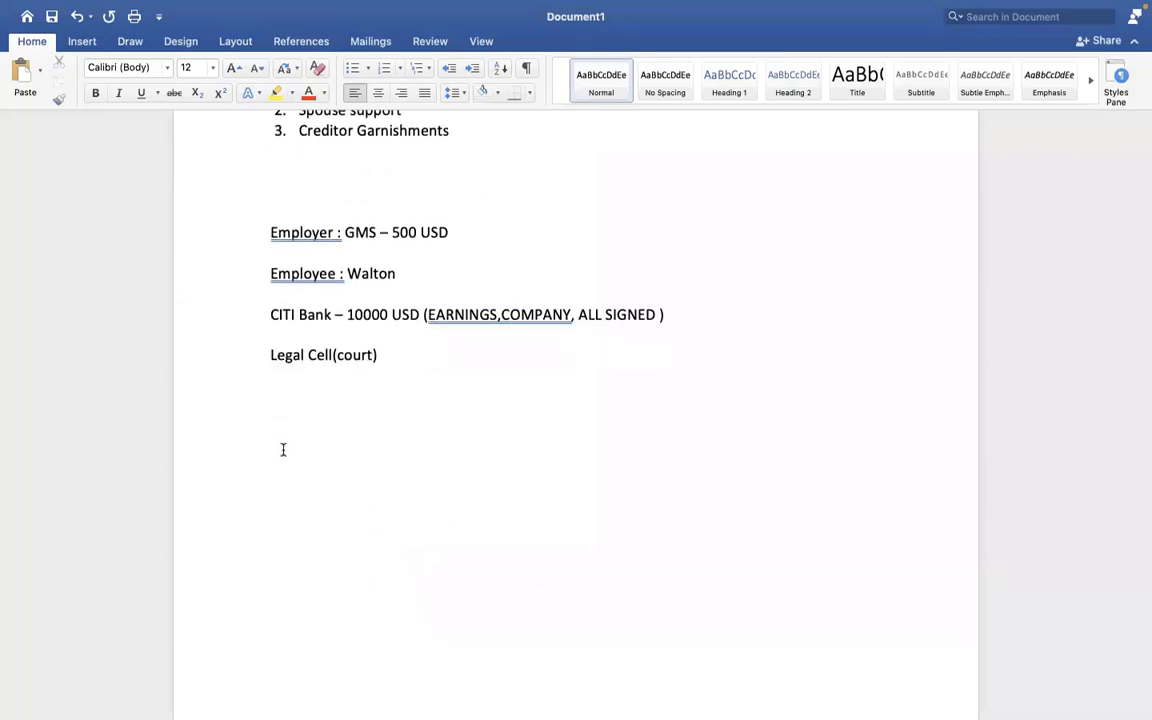
click(280, 435)
List questions: order number, effective date of order, order issued, total debt amount, lump sum/ongoing.
text(order number)
key(Return)
text(effective date of orde)
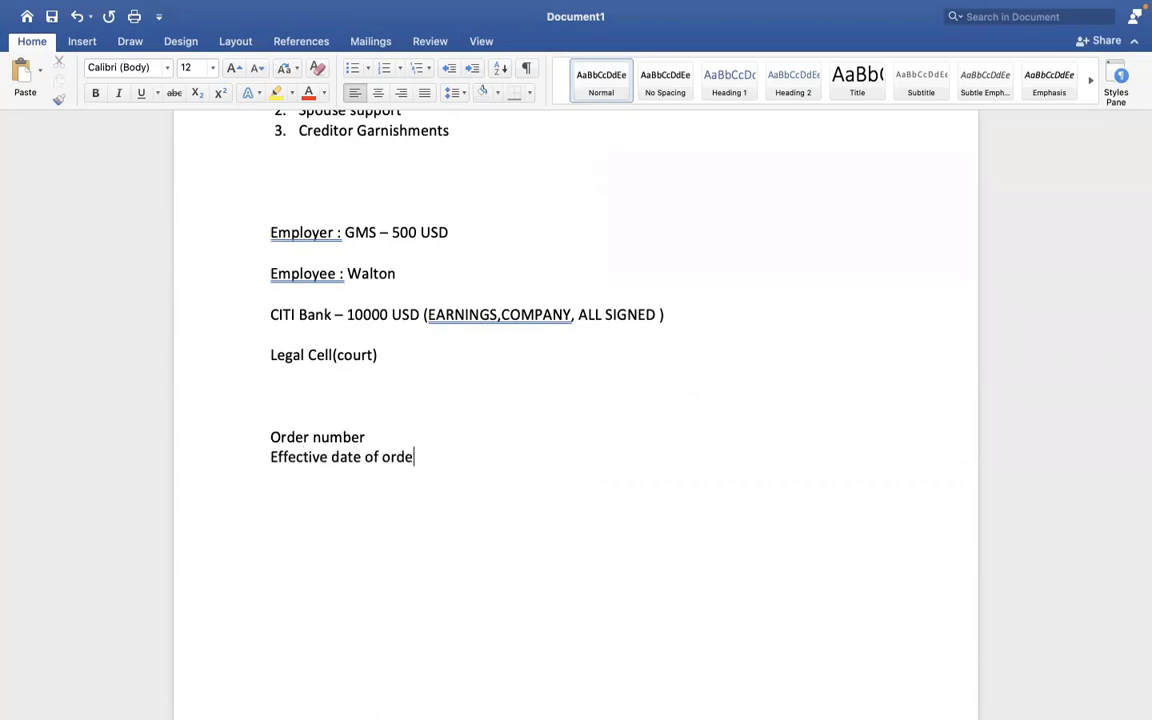
text(r)
key(Return)
text(order issue)
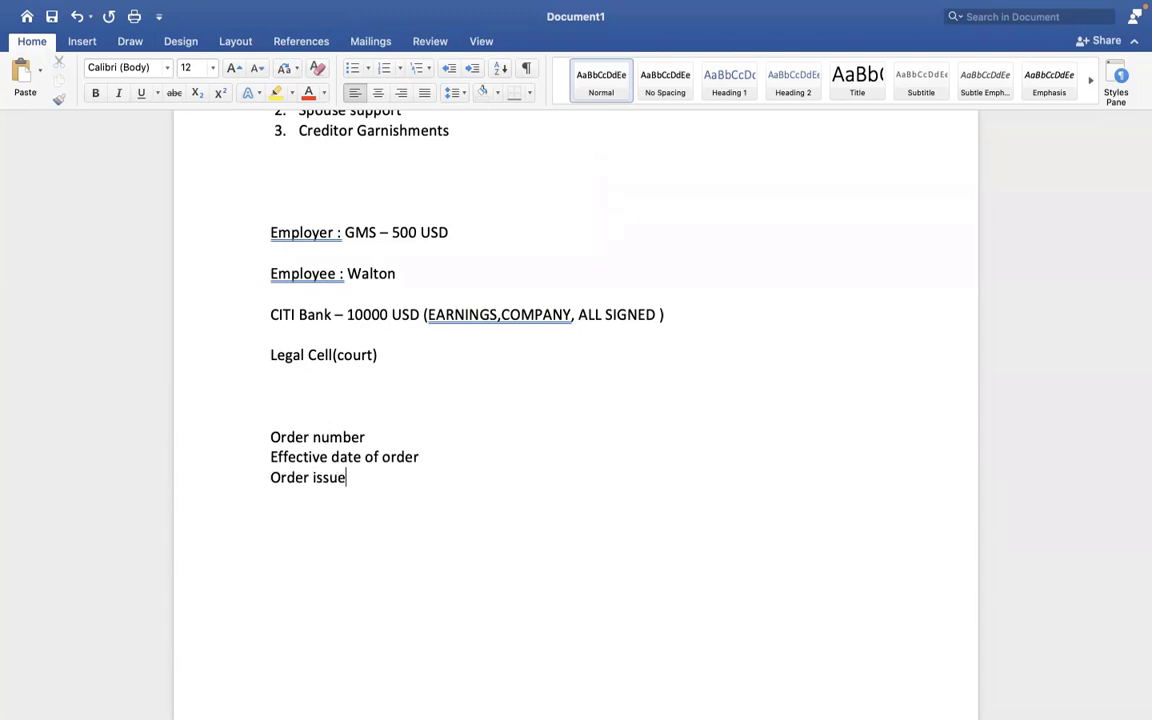
key(BackSpace)
text(ed)
key(Return)
text(What tis th)
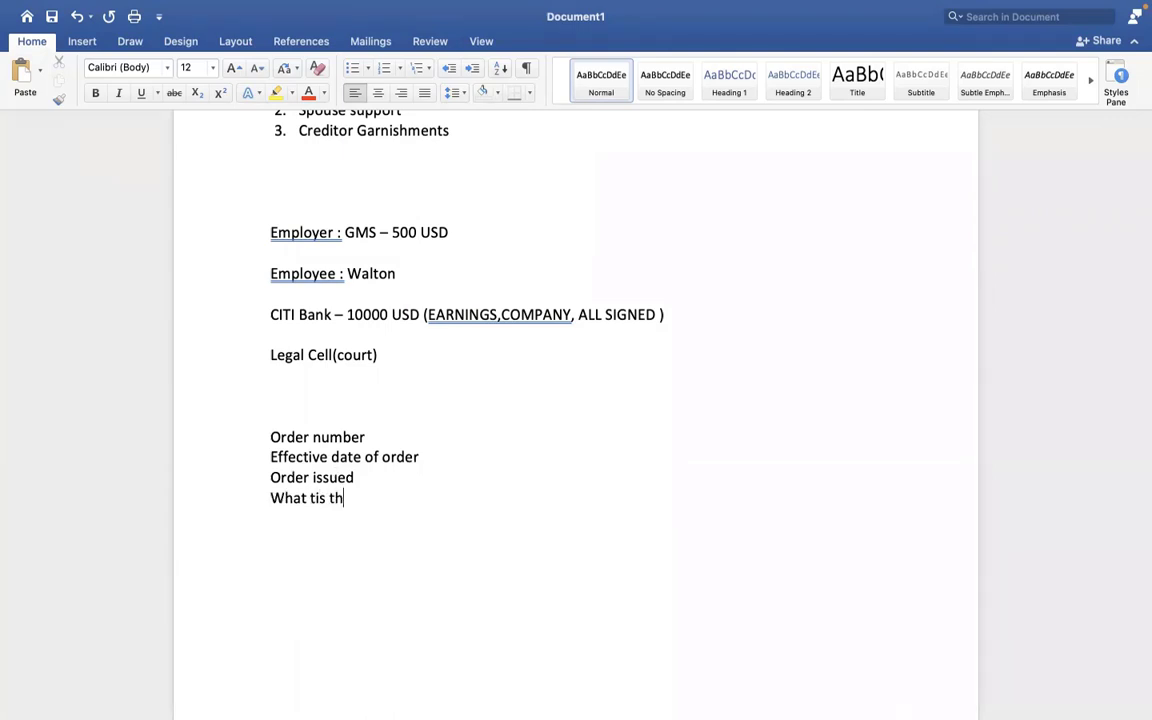
text(e total debt amount)
key(Return)
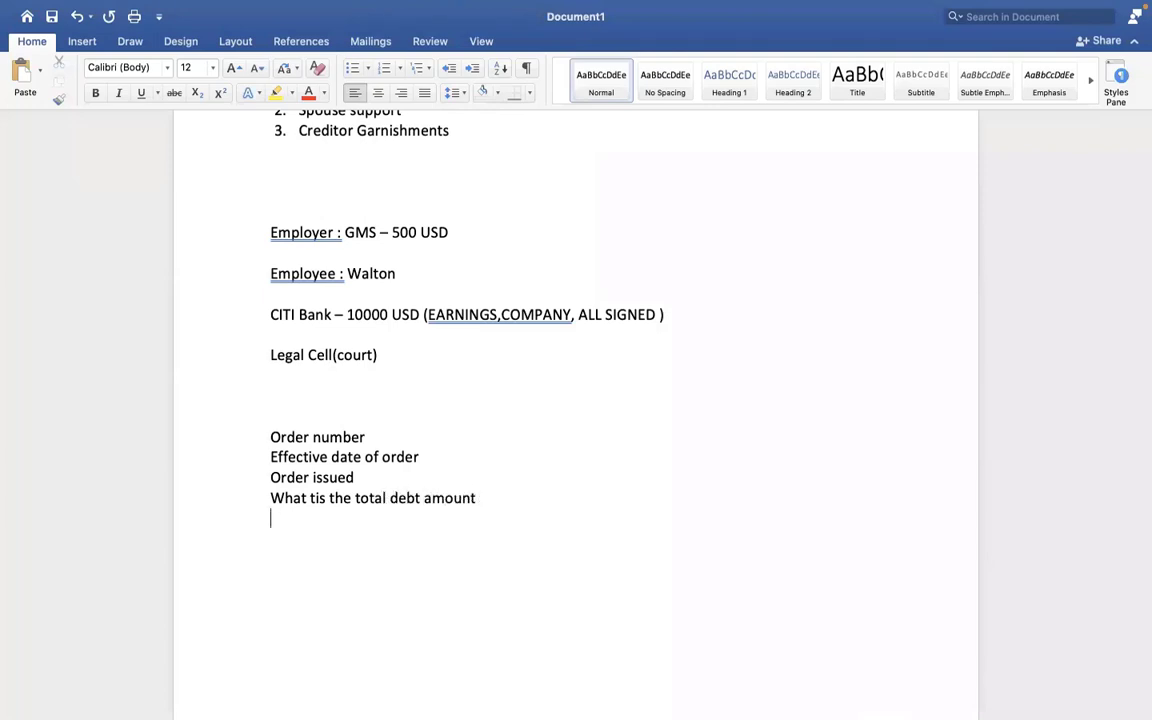
text(lump sup/ omgoing)
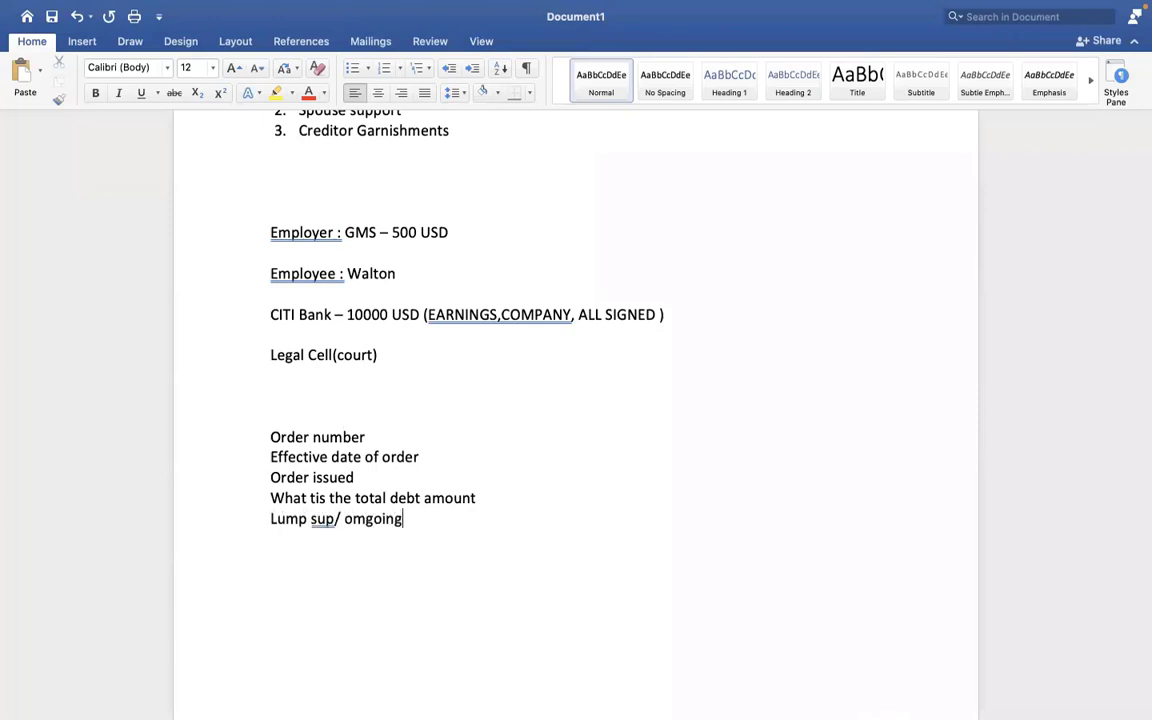
key(Return)
Correct 'omgoing' to 'ongoing' and add maximum-per-pay-check and employer-fees questions.
click(363, 518)
key(BackSpace)
text(n)
key(BackSpace)
click(409, 522)
key(Return)
text(what is the ma)
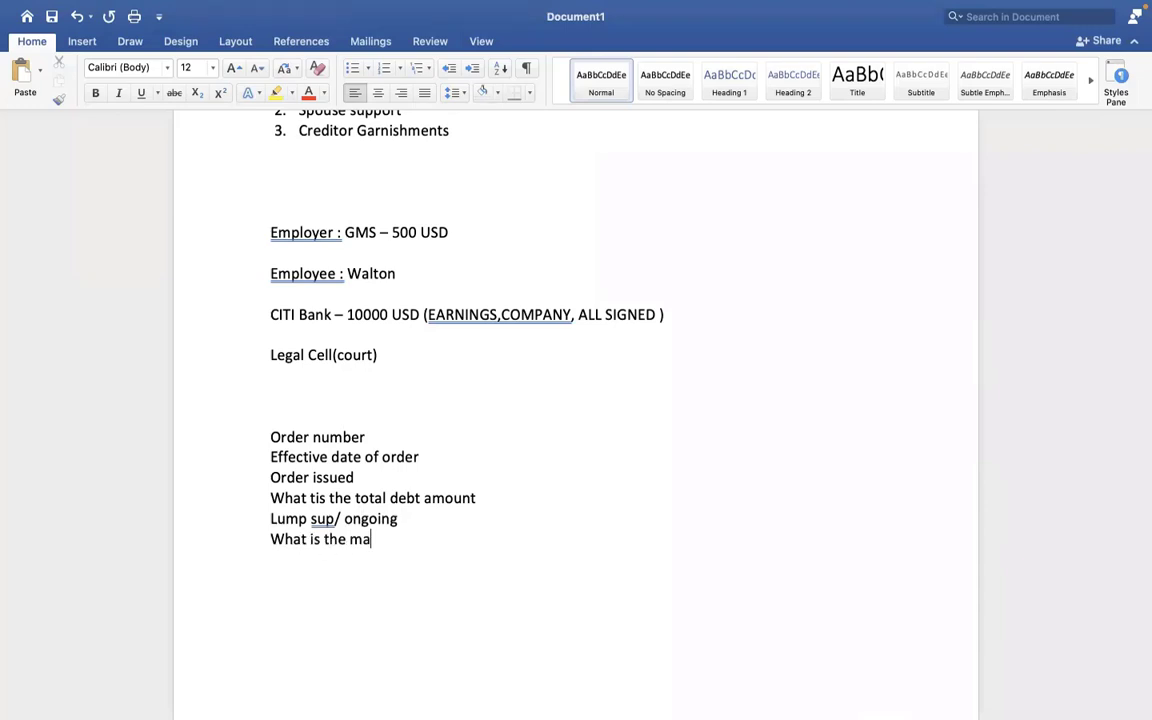
text(ximum amou)
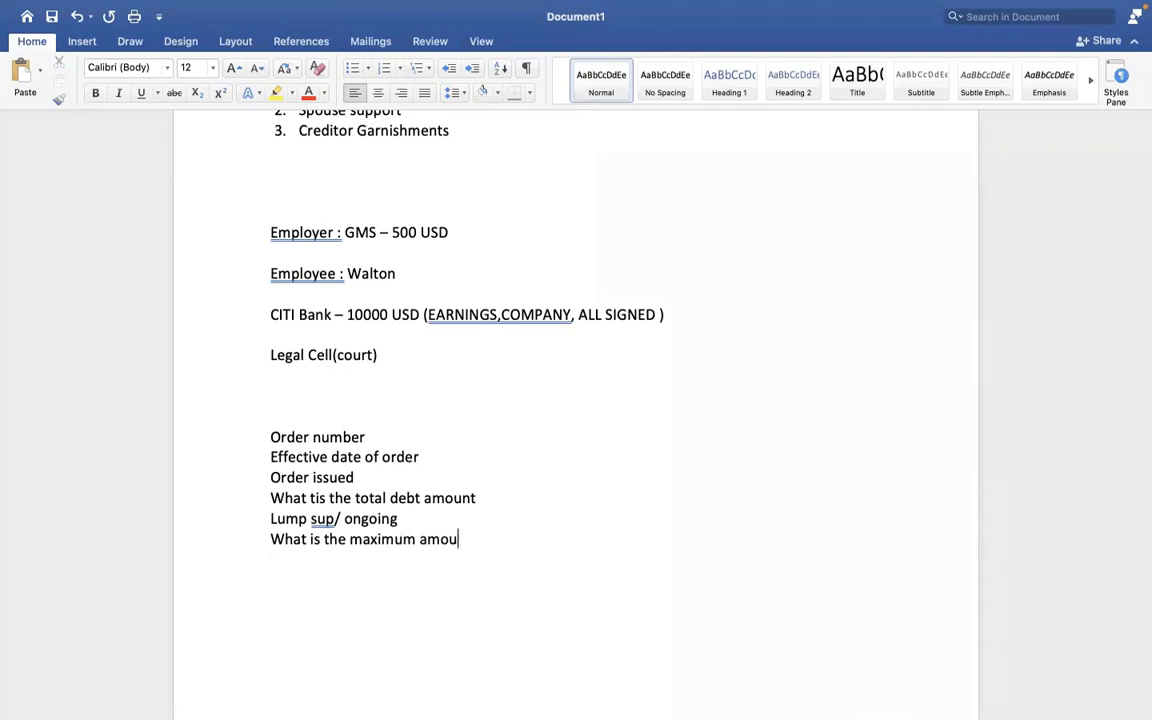
text(nt we can hold pe)
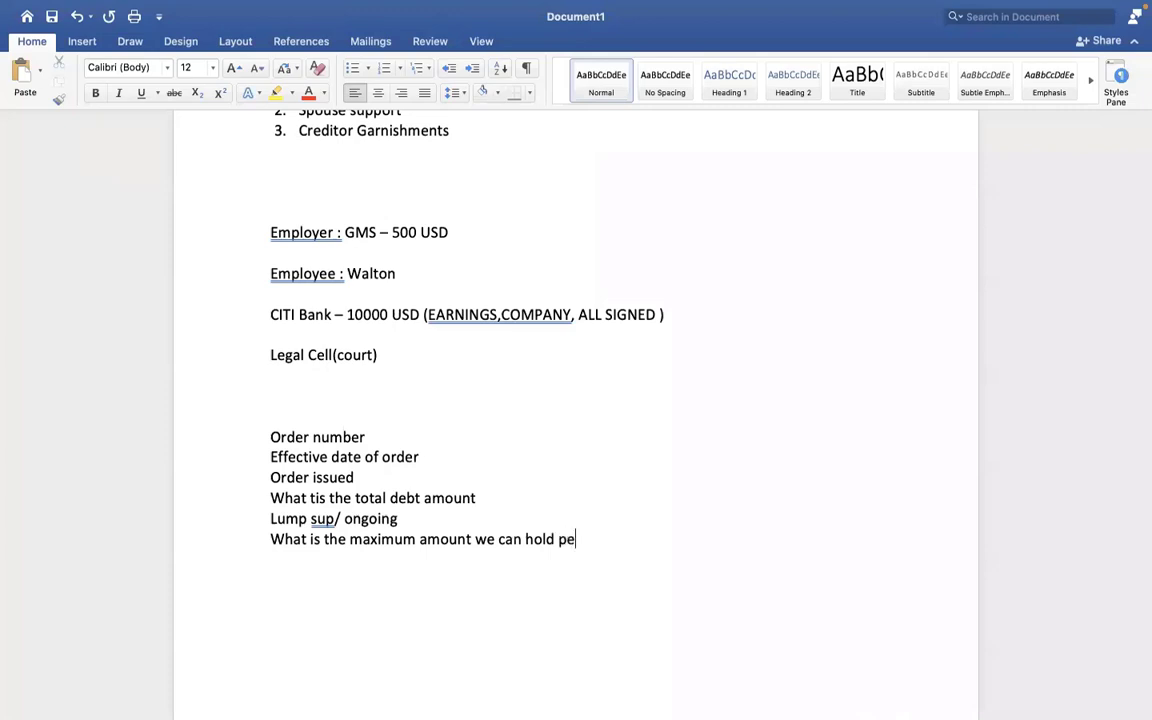
text(r pay check)
key(Return)
text(w)
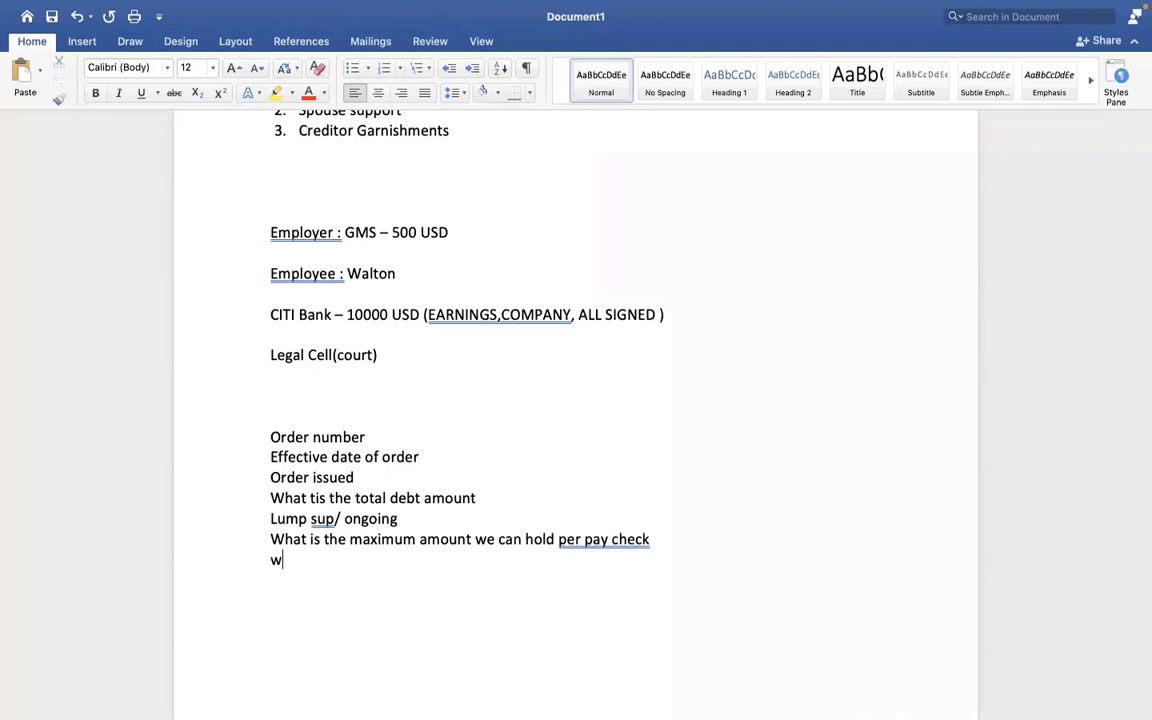
text(hat is the employer )
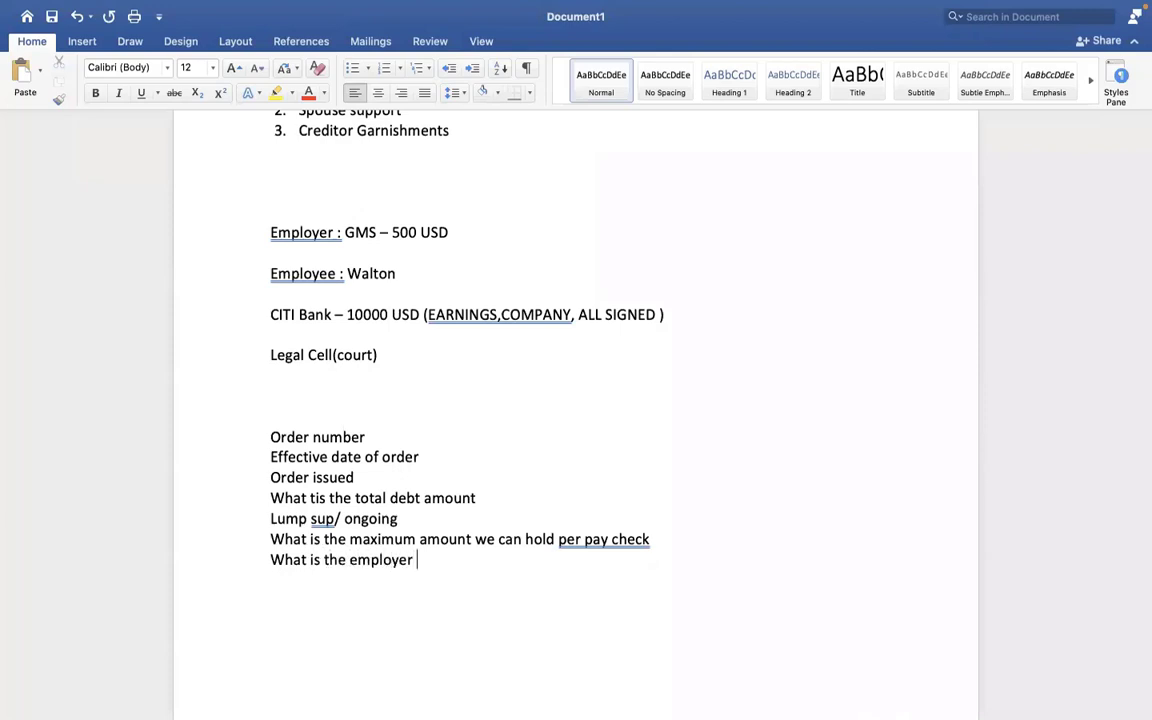
text(fees)
key(Return)
drag(278, 431, 458, 555)
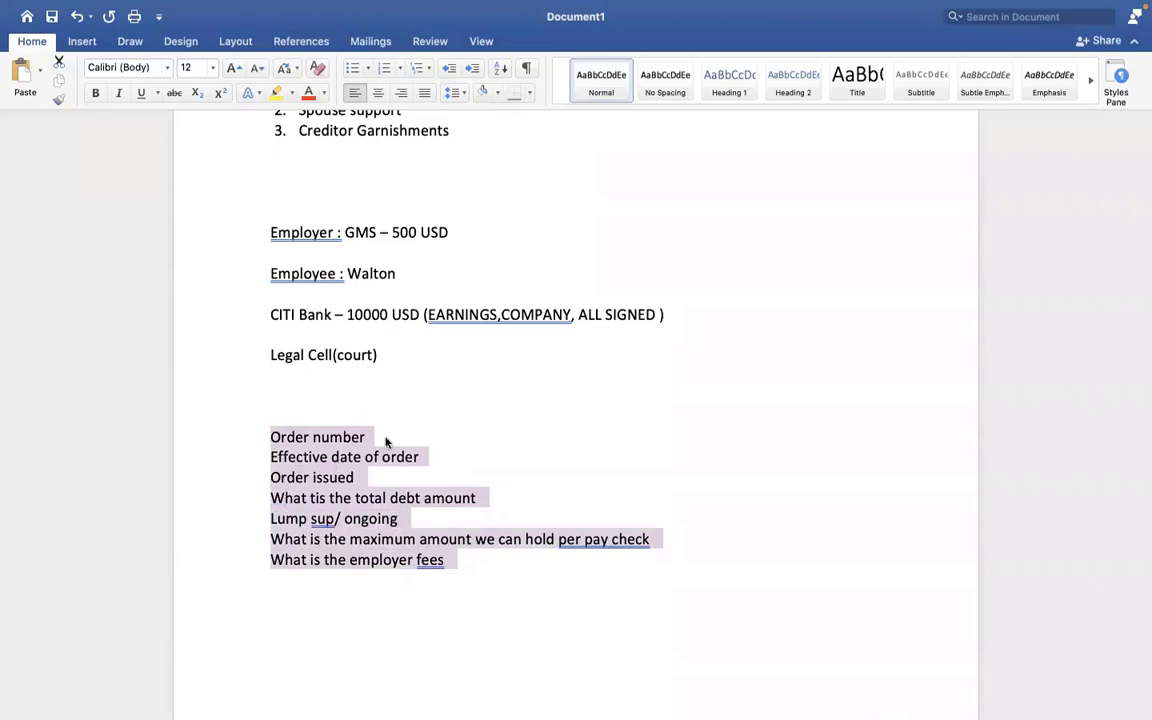
Review the seven question lines, then switch back to the Workday browser.
click(390, 497)
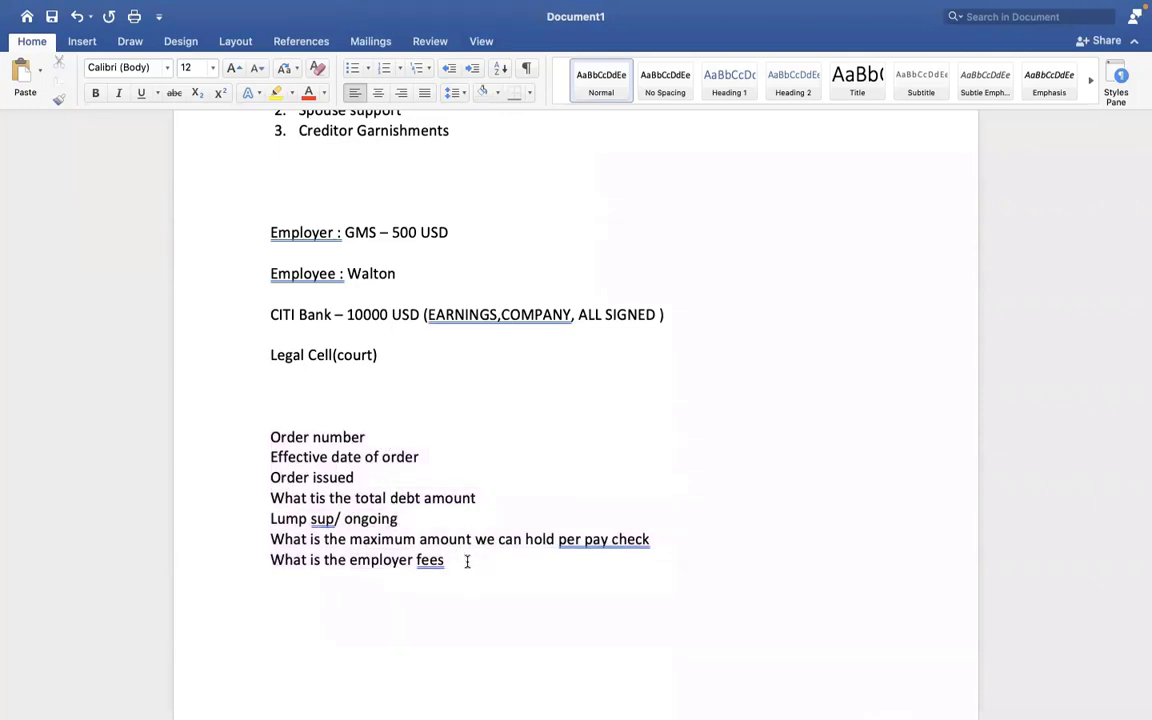
drag(458, 560, 278, 447)
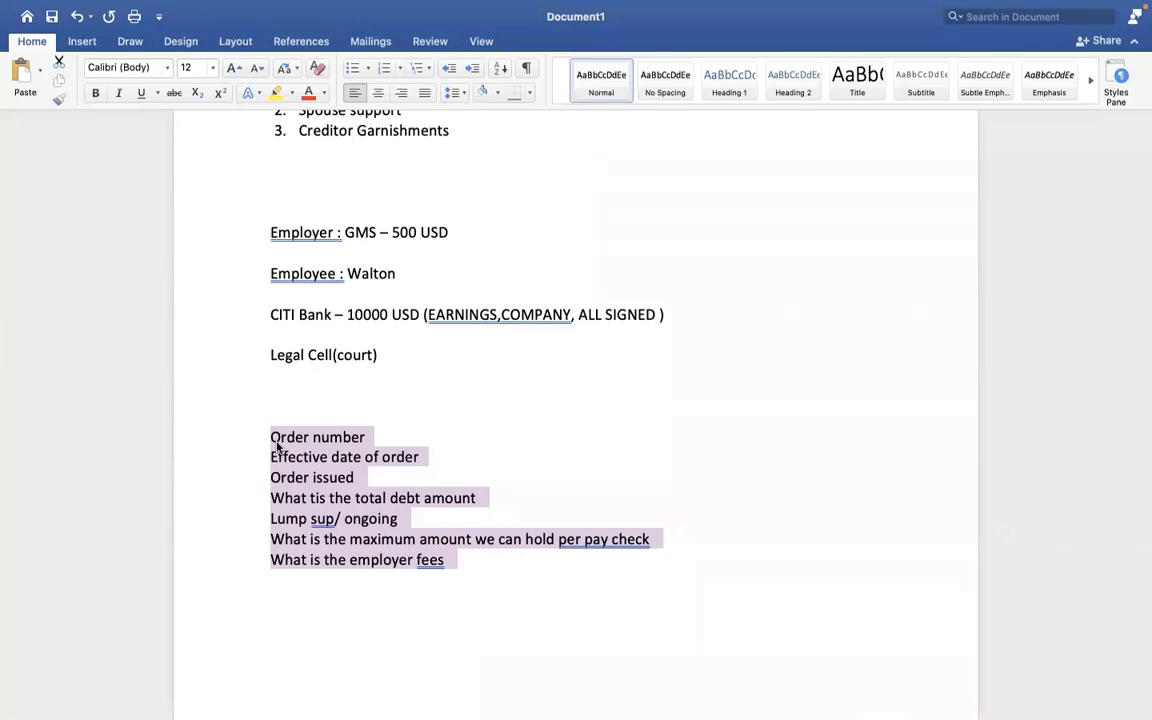
click(501, 478)
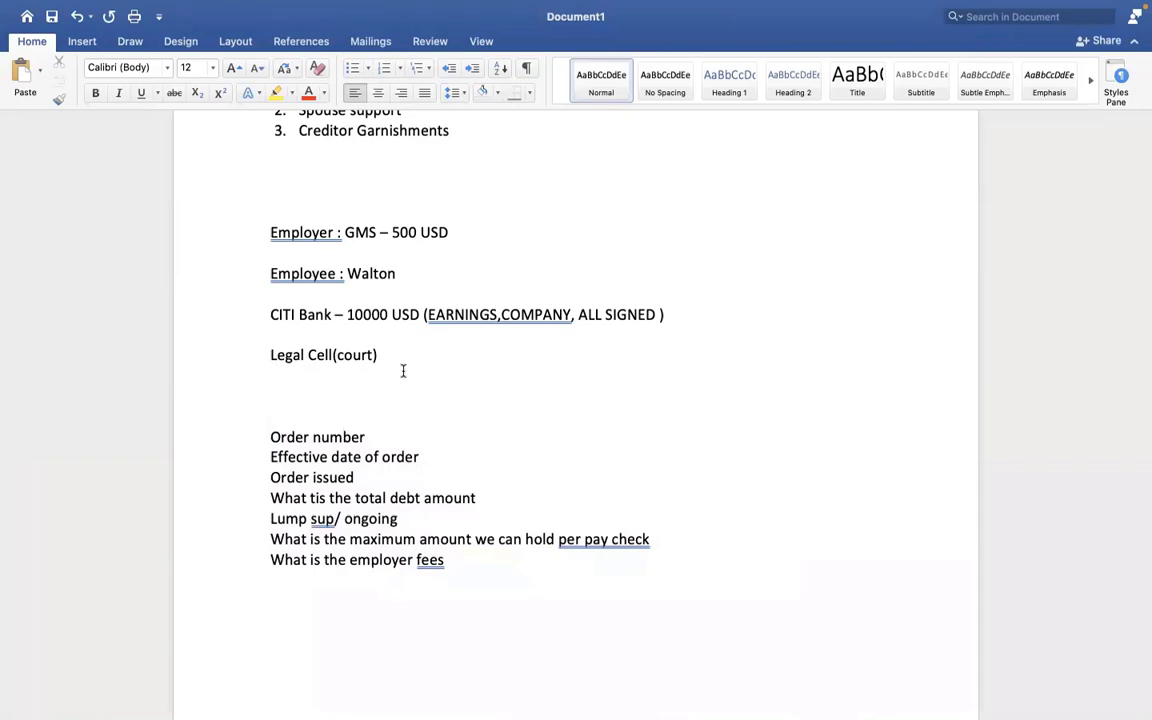
click(404, 370)
key(ctrl+Right)
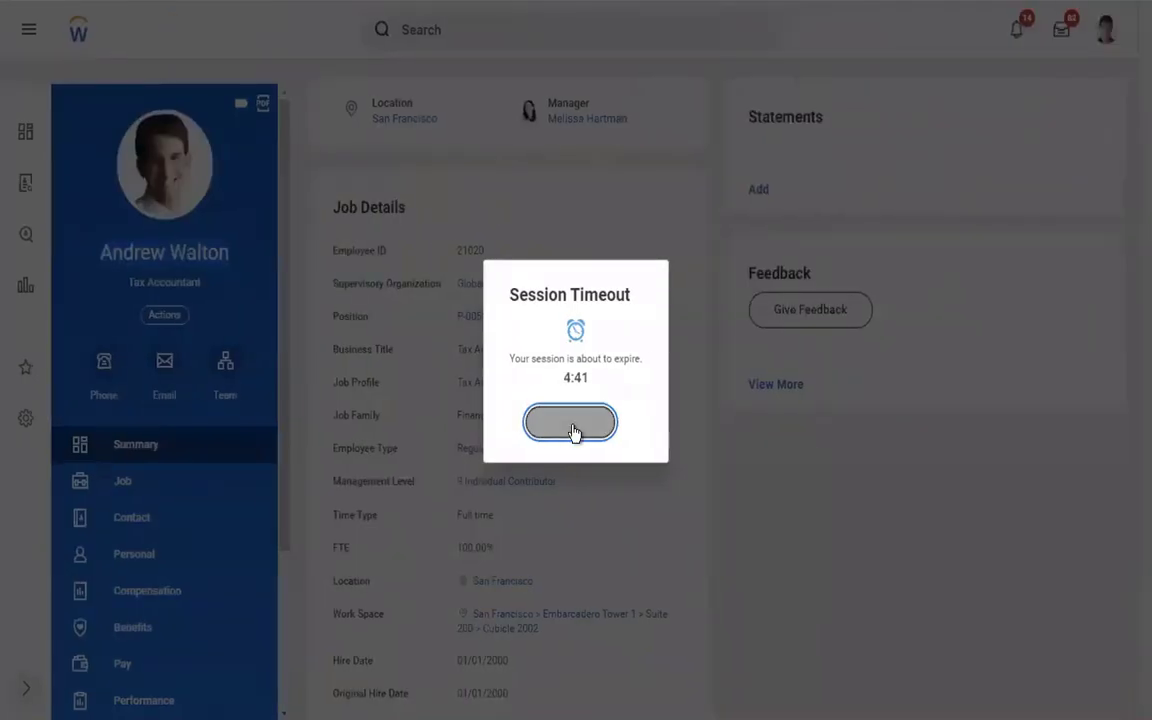
Reset the session timeout so Workday stays signed in.
click(573, 432)
drag(230, 252, 98, 253)
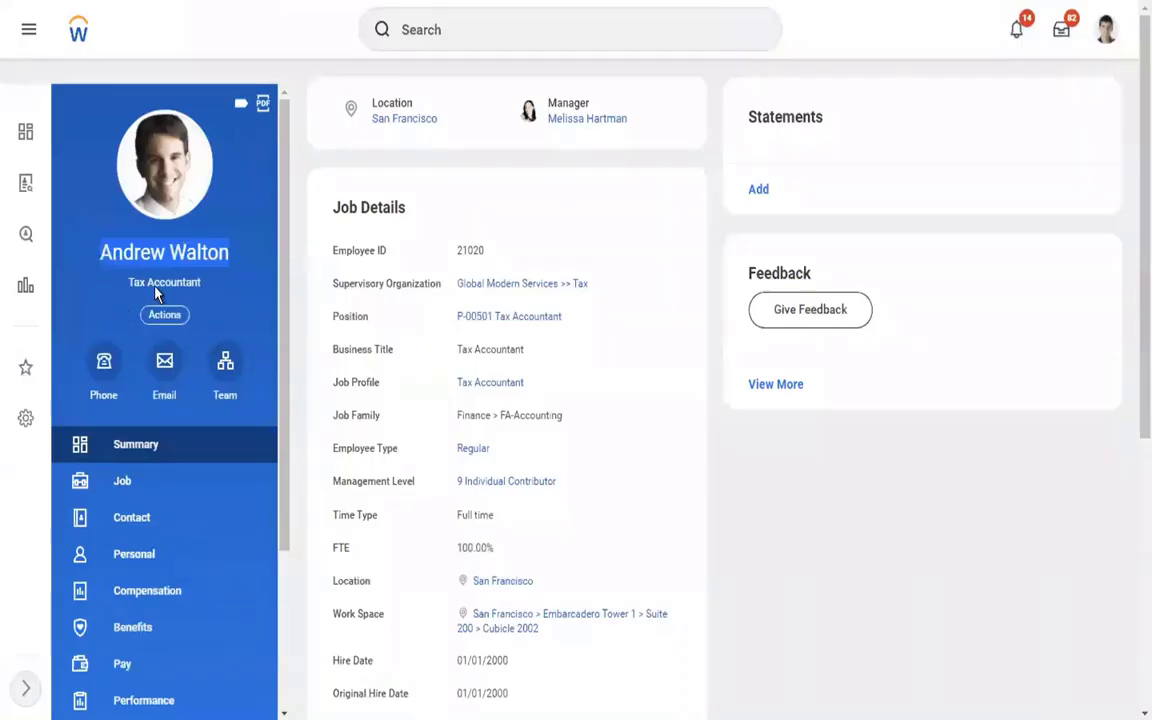
click(715, 527)
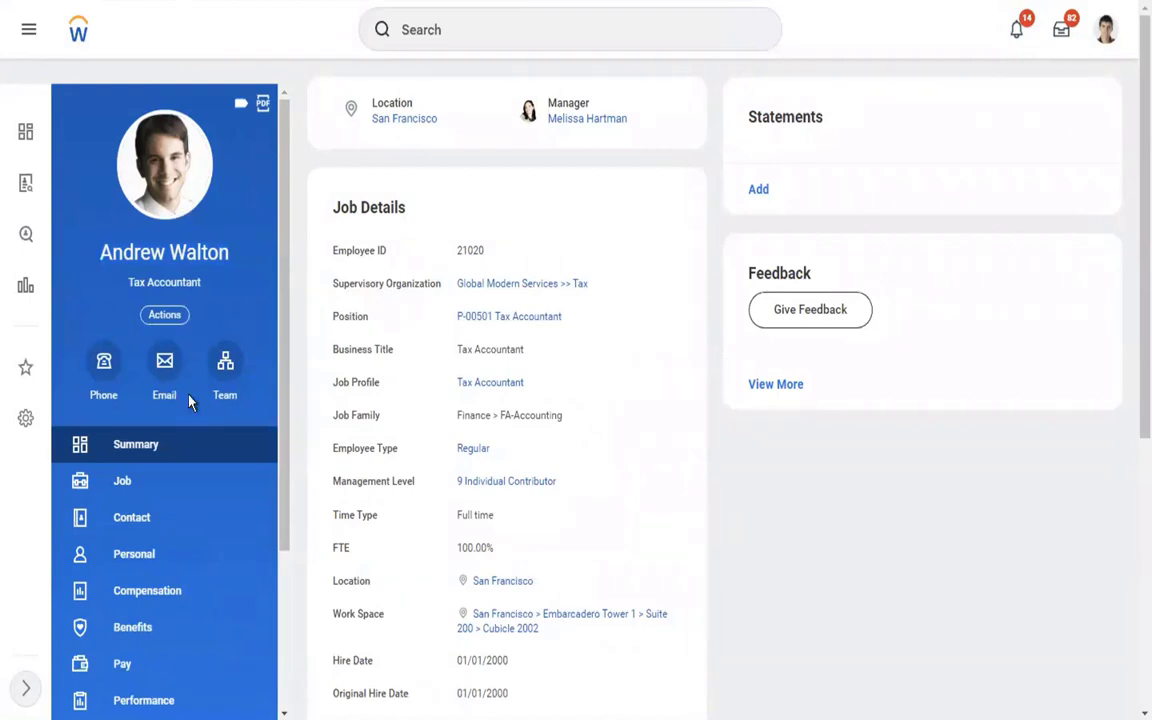
Open the employee's Withholding Orders page from Pay > More.
click(123, 665)
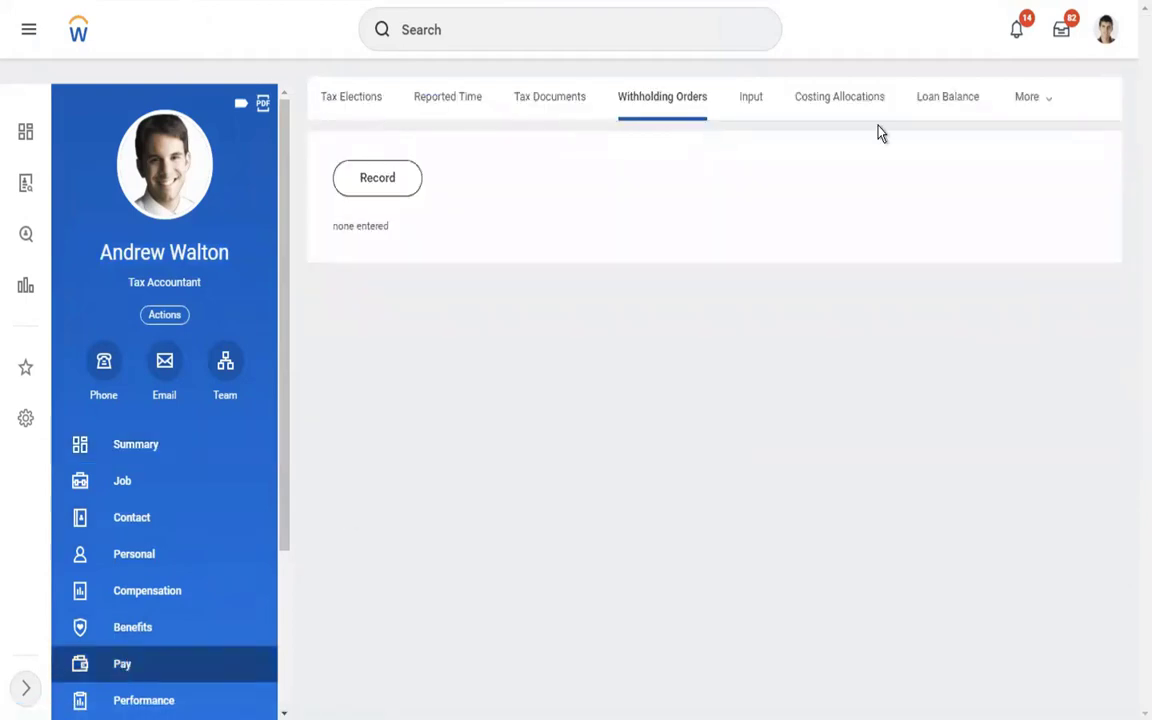
click(1010, 97)
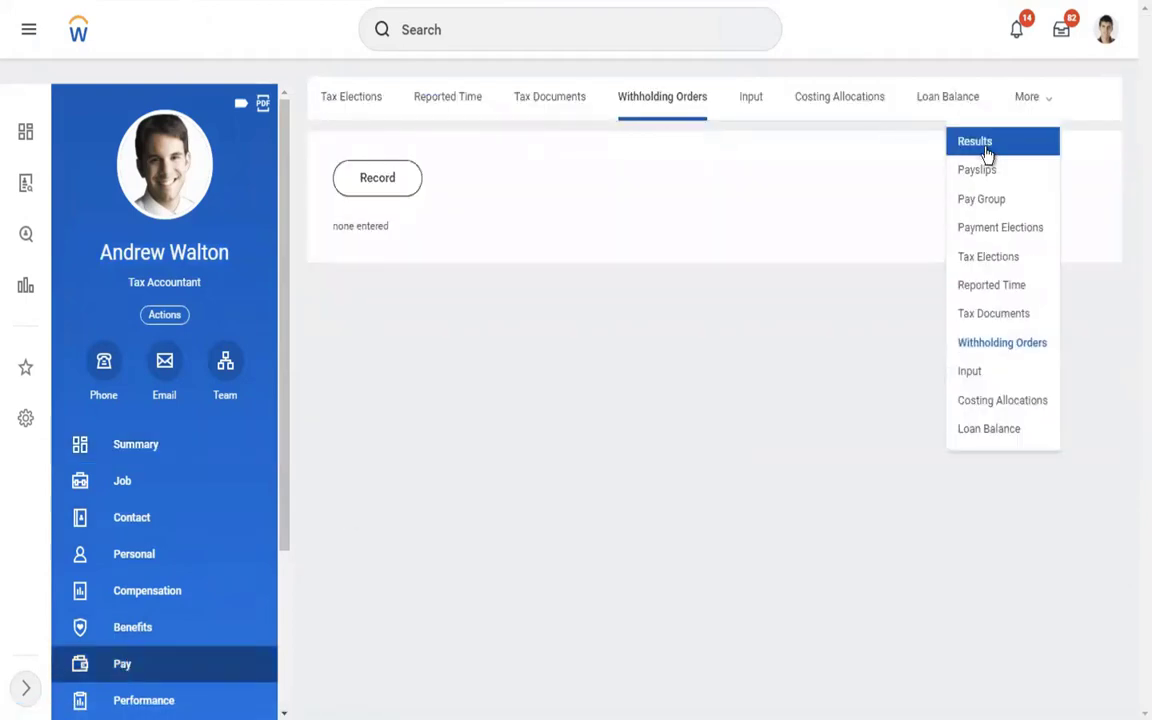
click(987, 155)
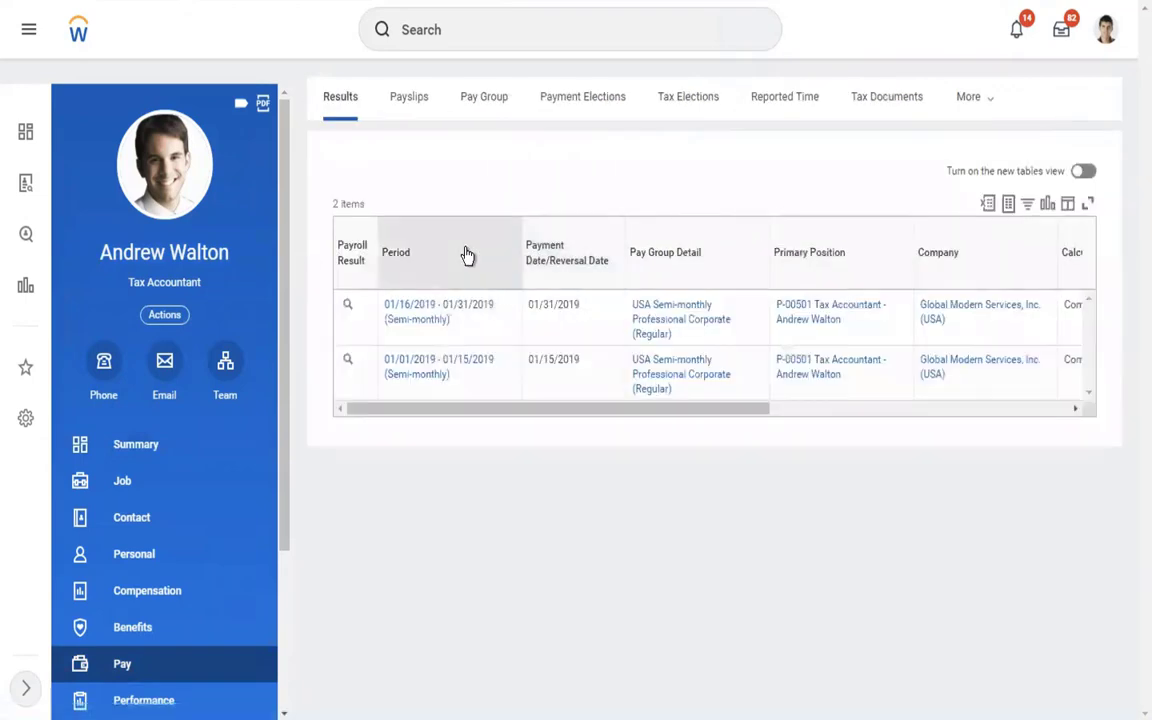
mouse_move(419, 375)
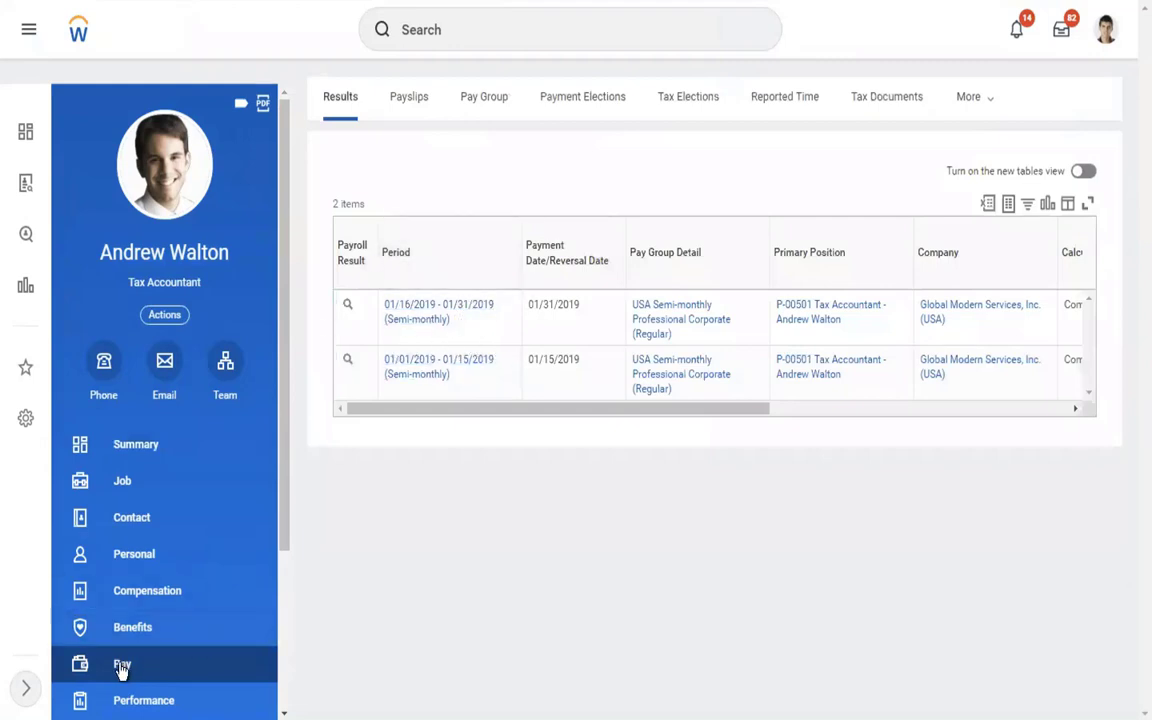
click(981, 108)
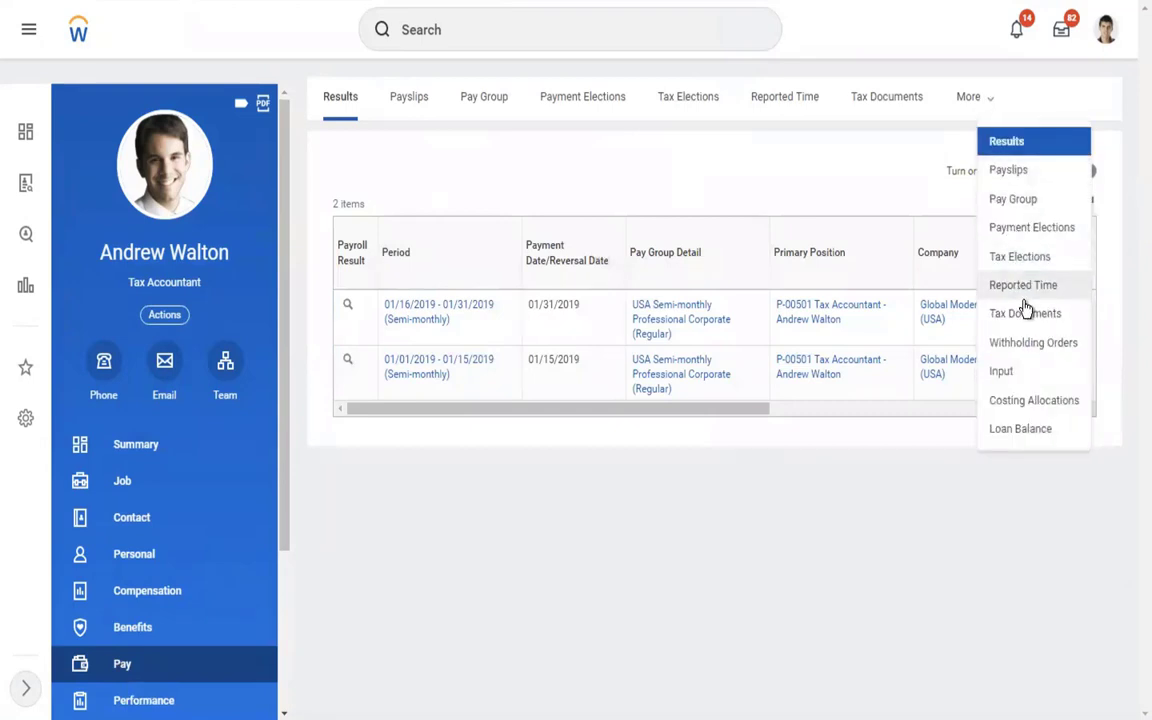
click(1005, 342)
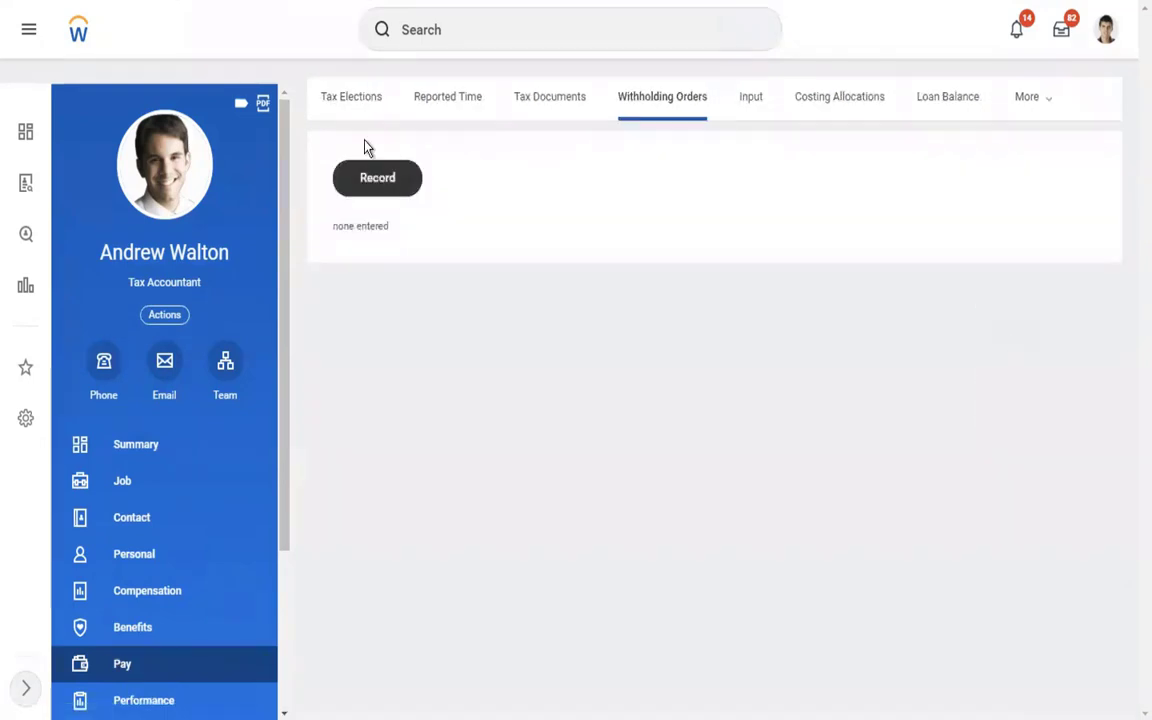
click(176, 318)
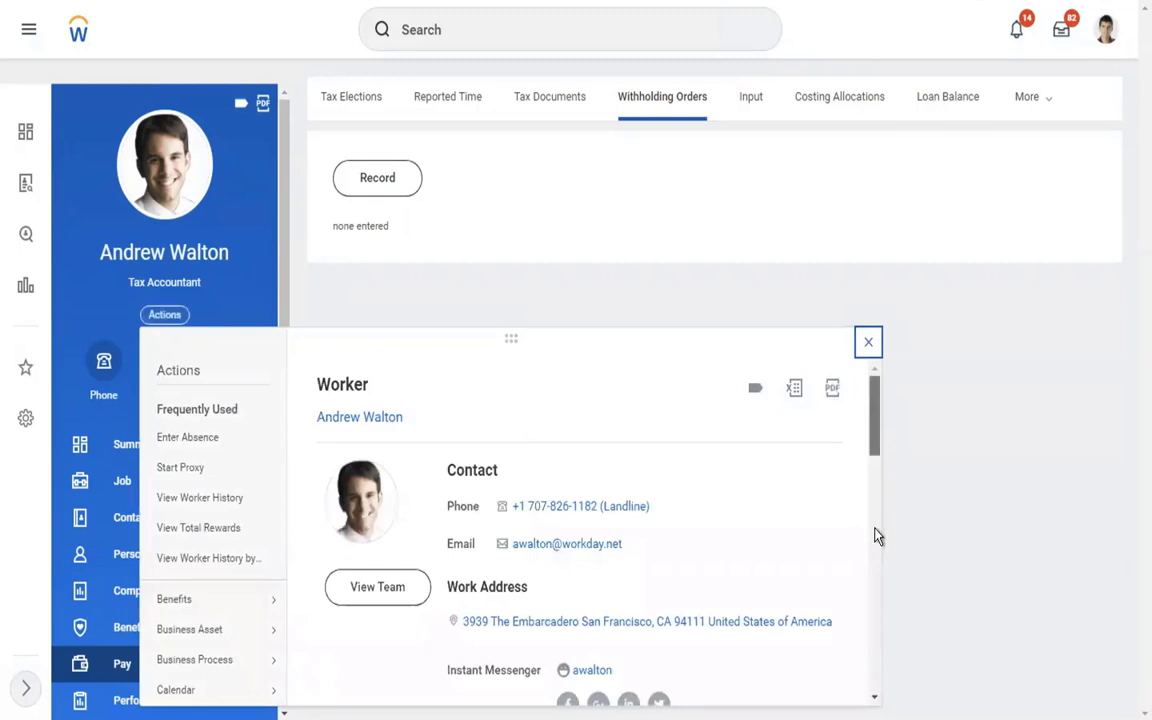
mouse_move(874, 535)
mouse_down()
mouse_move(873, 662)
mouse_move(876, 522)
mouse_up()
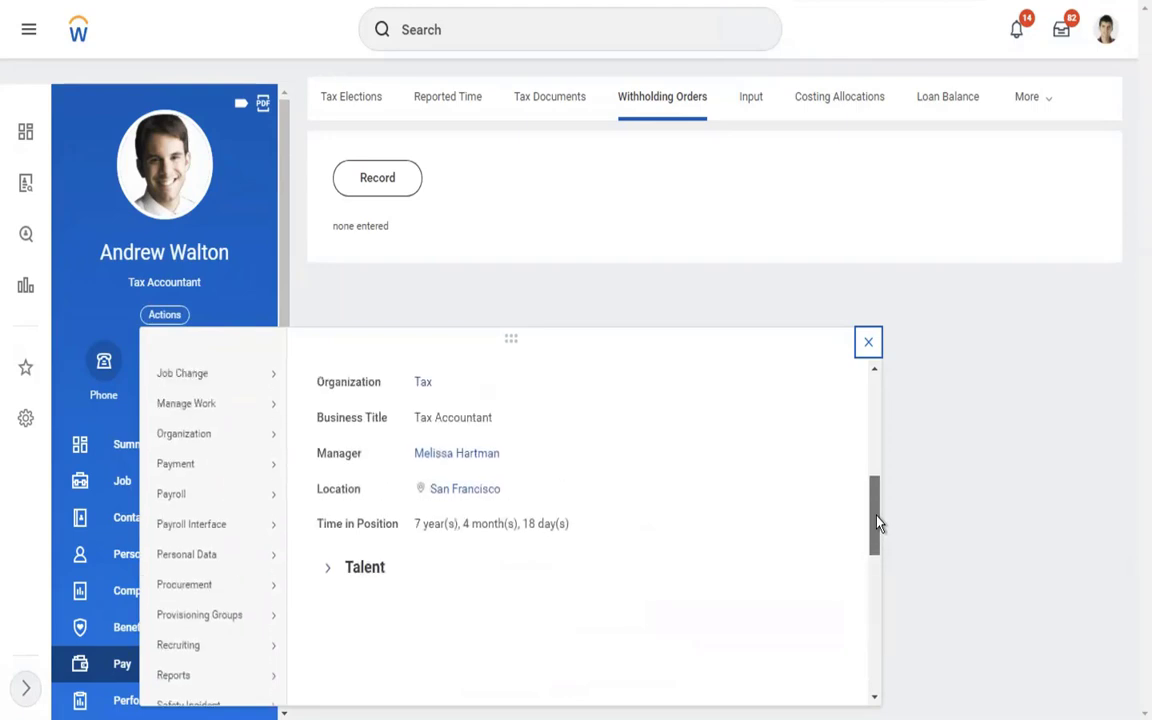
mouse_move(183, 498)
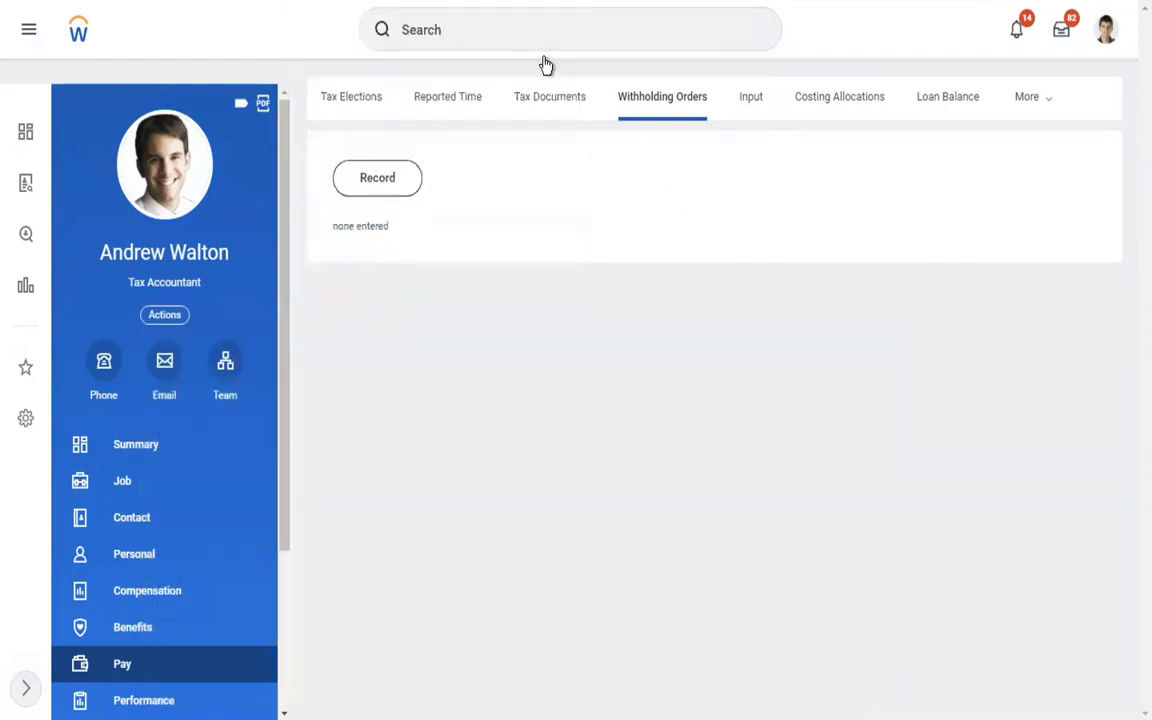
Record a new withholding order for the worker with order type Creditor Garnishment (USA).
click(523, 33)
text(re)
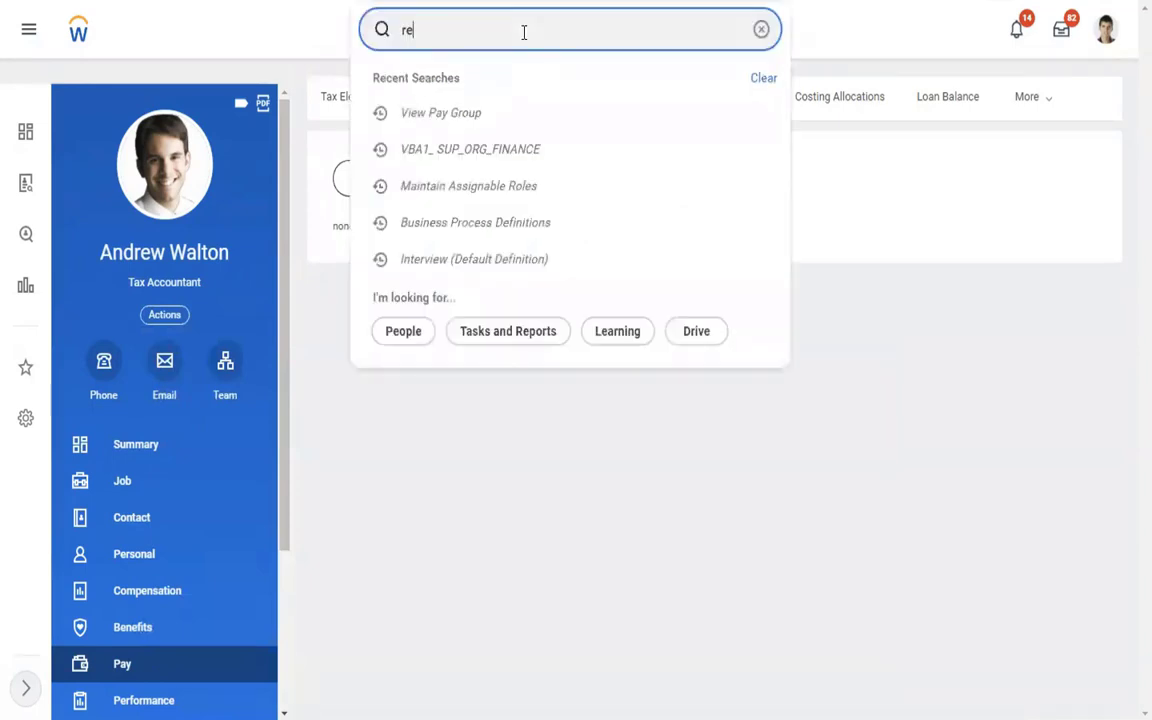
text(cord)
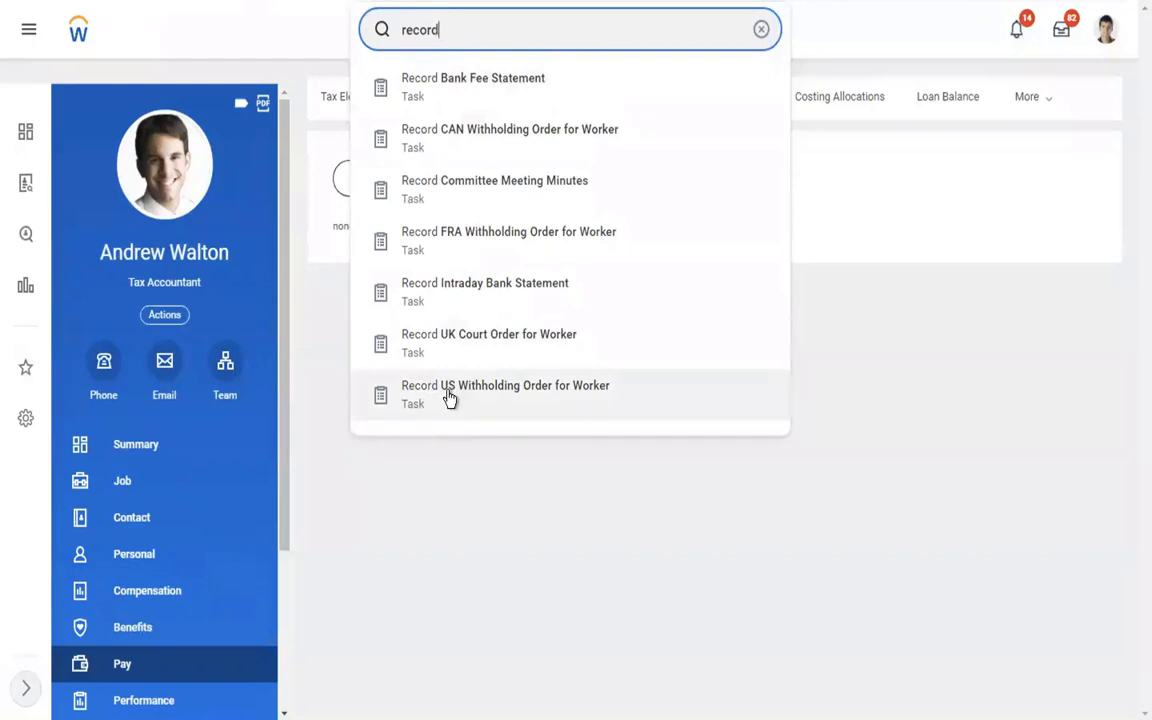
click(1040, 284)
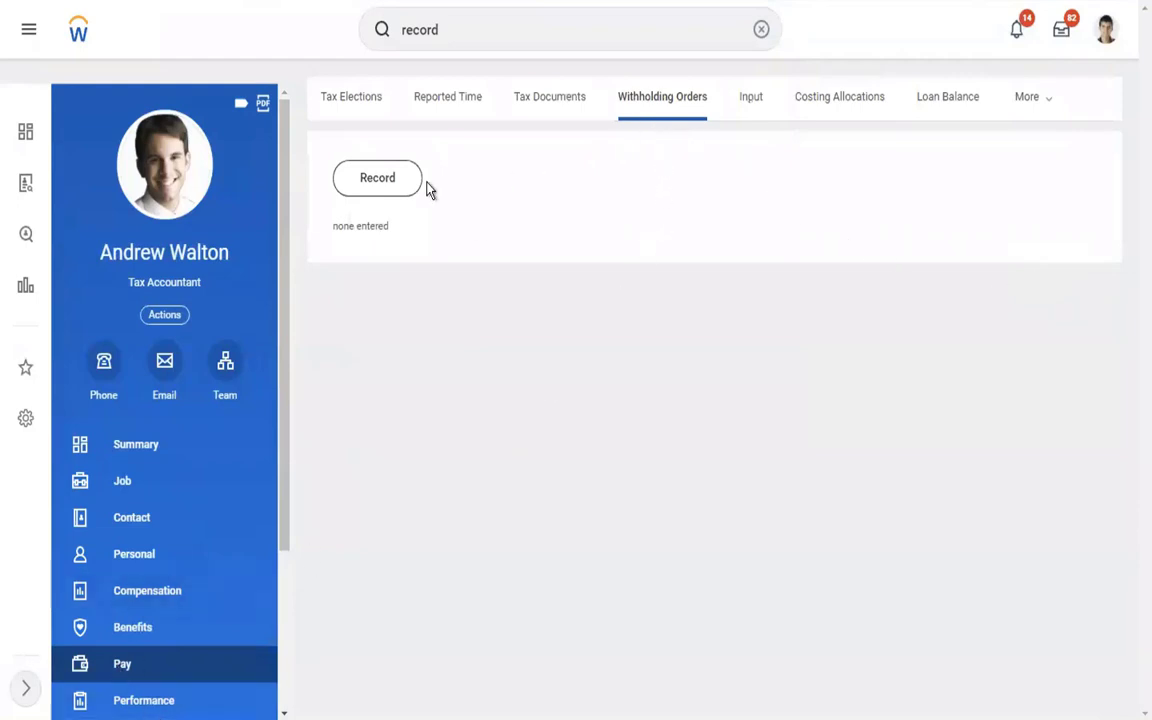
click(373, 189)
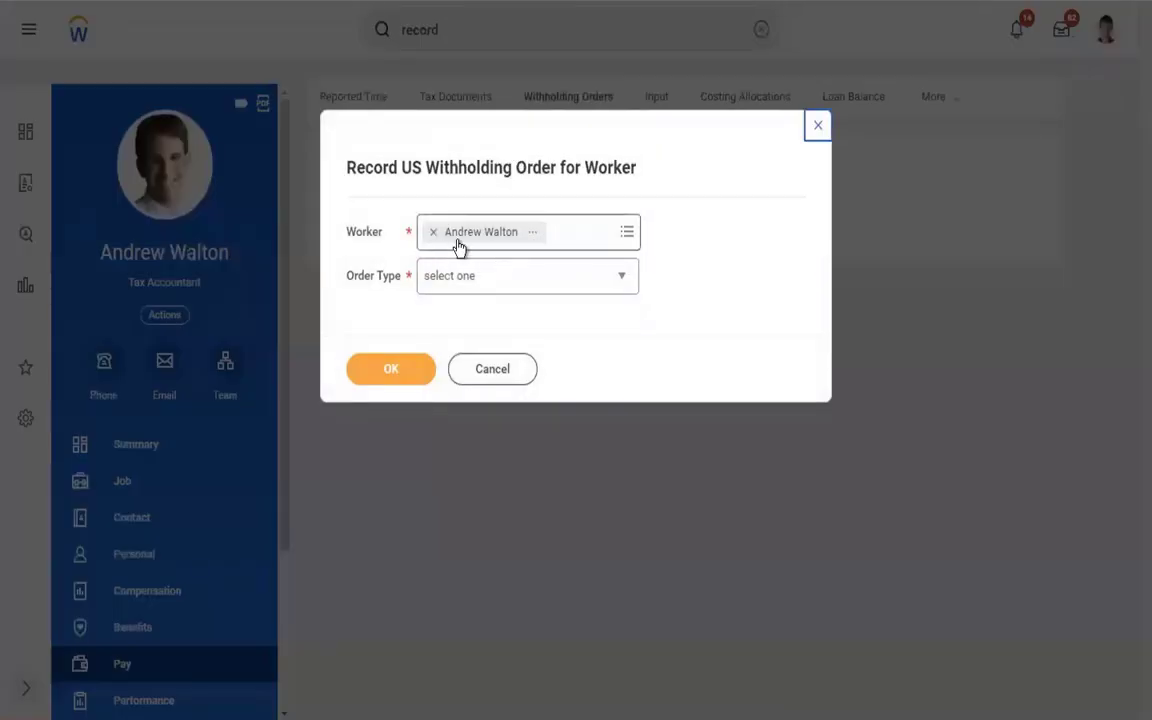
click(470, 278)
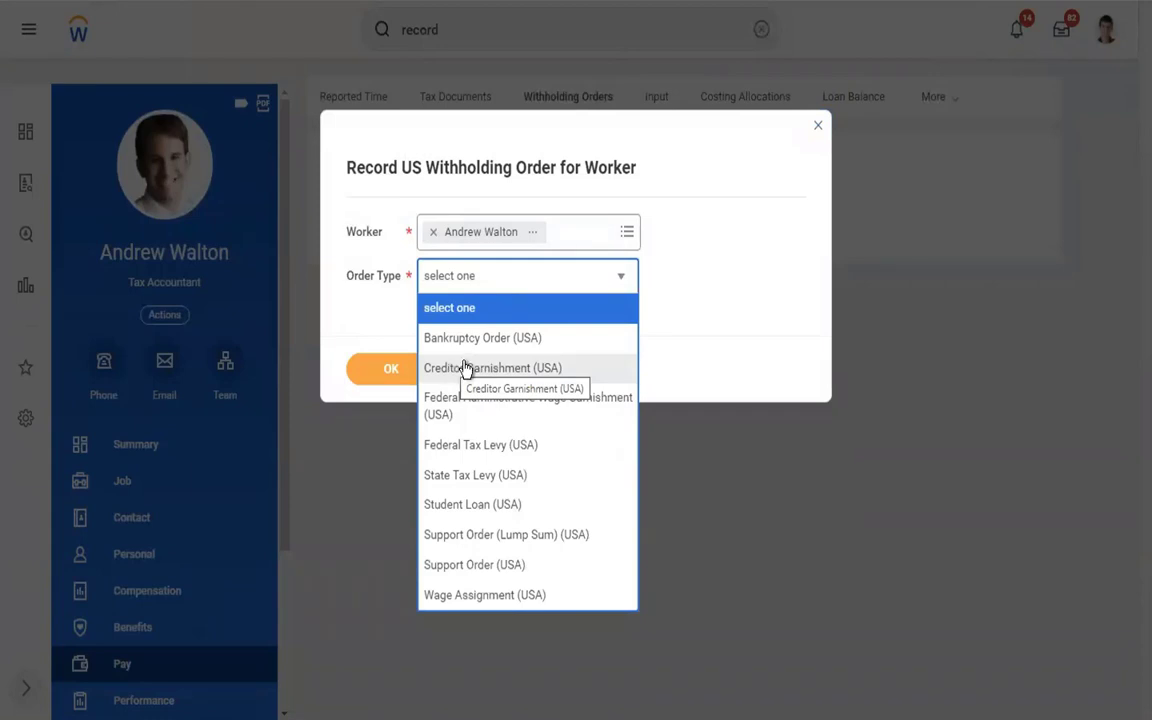
click(471, 370)
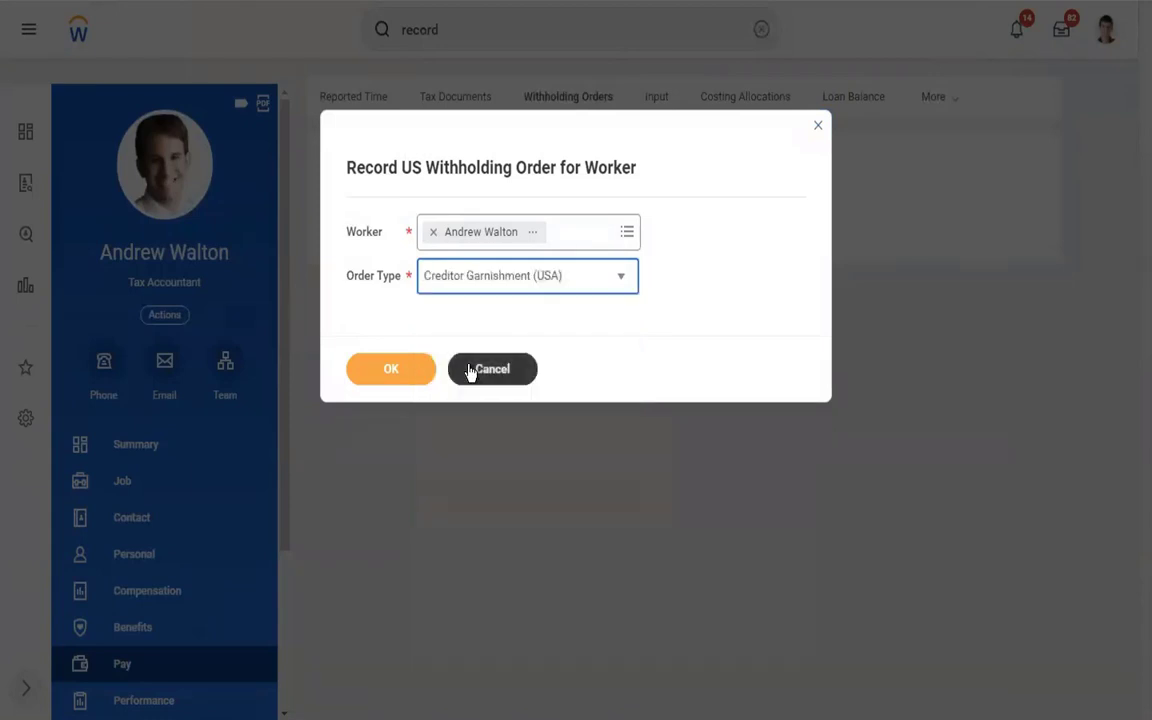
click(380, 376)
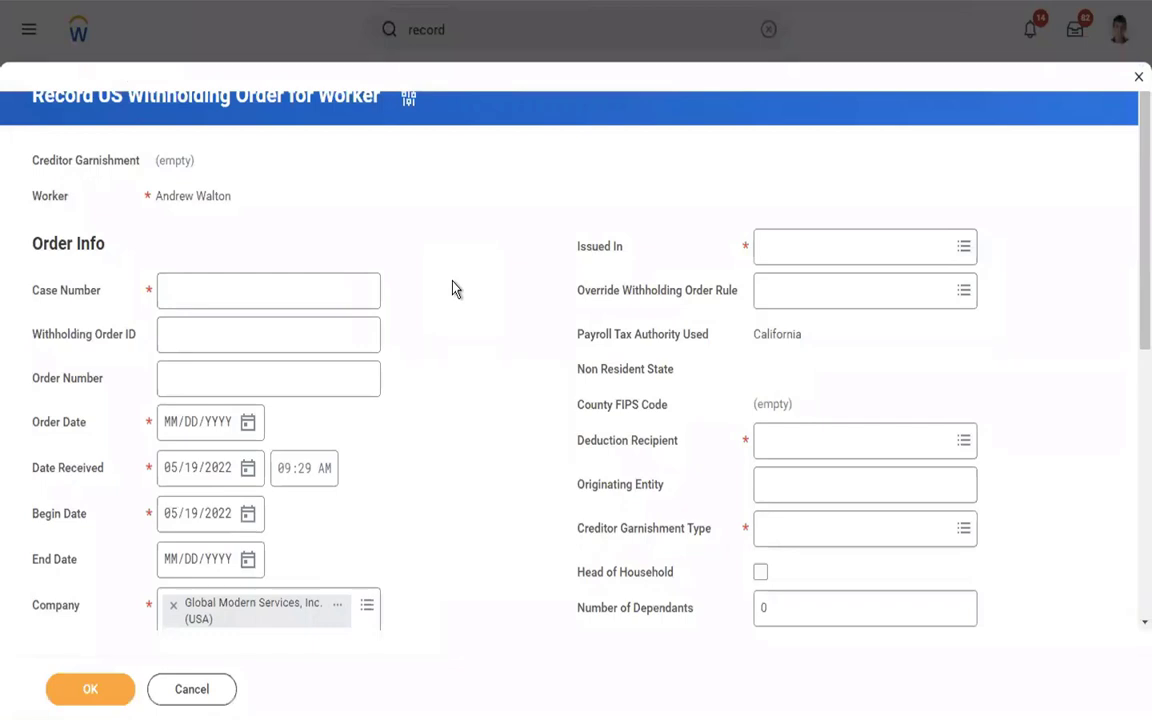
Enter the case number on the garnishment withholding order.
scroll(452, 288, down, 2)
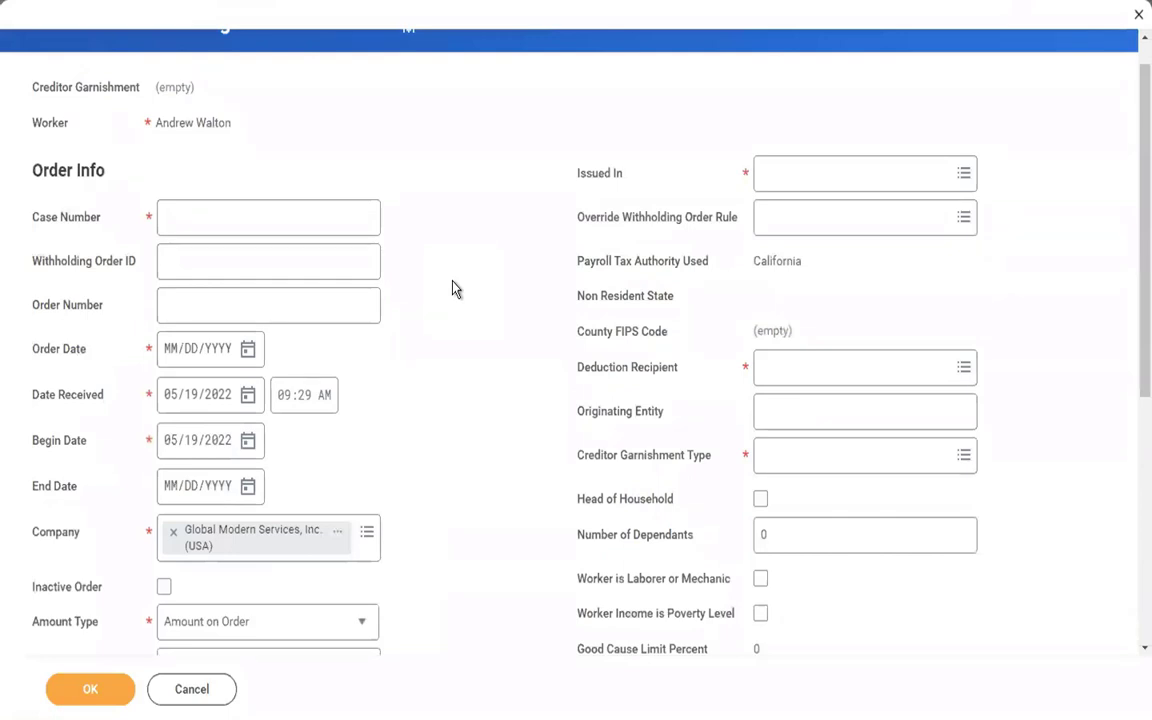
click(223, 213)
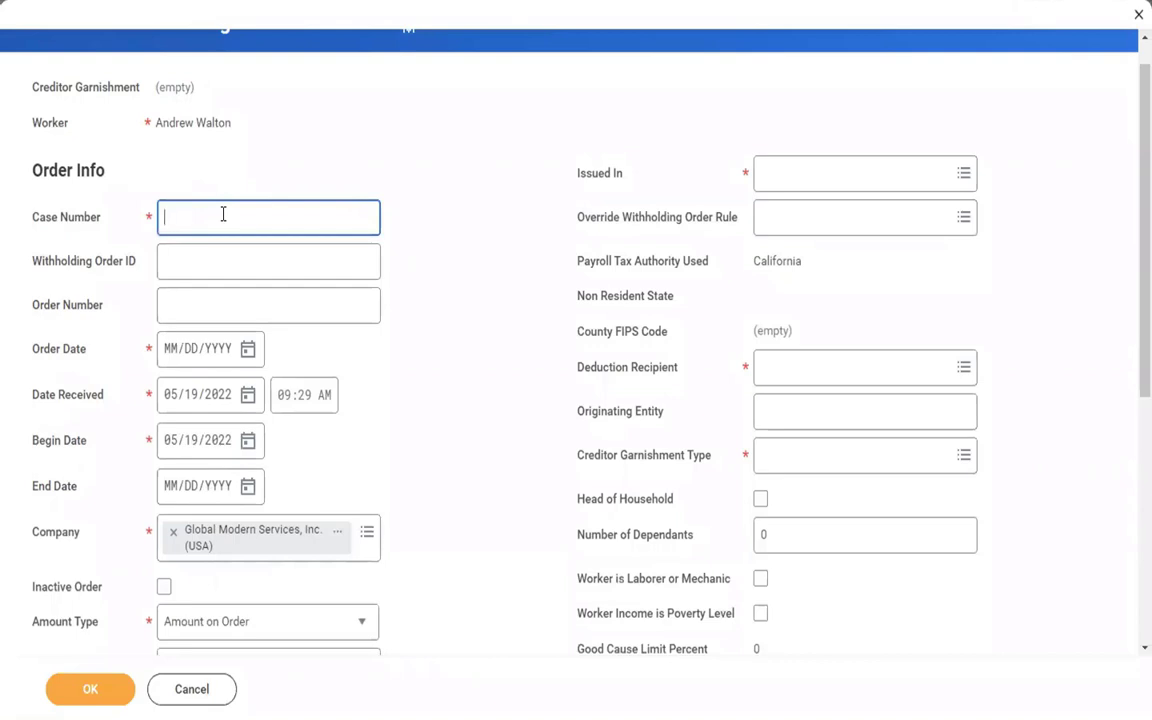
text(12345678)
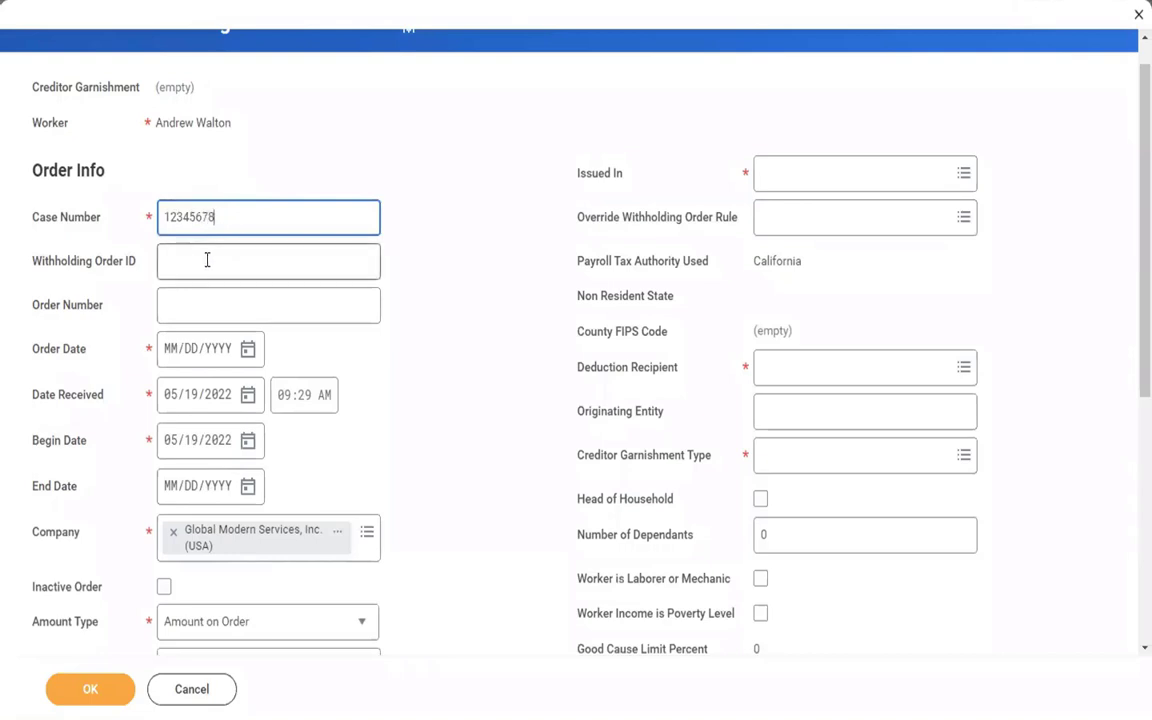
click(207, 260)
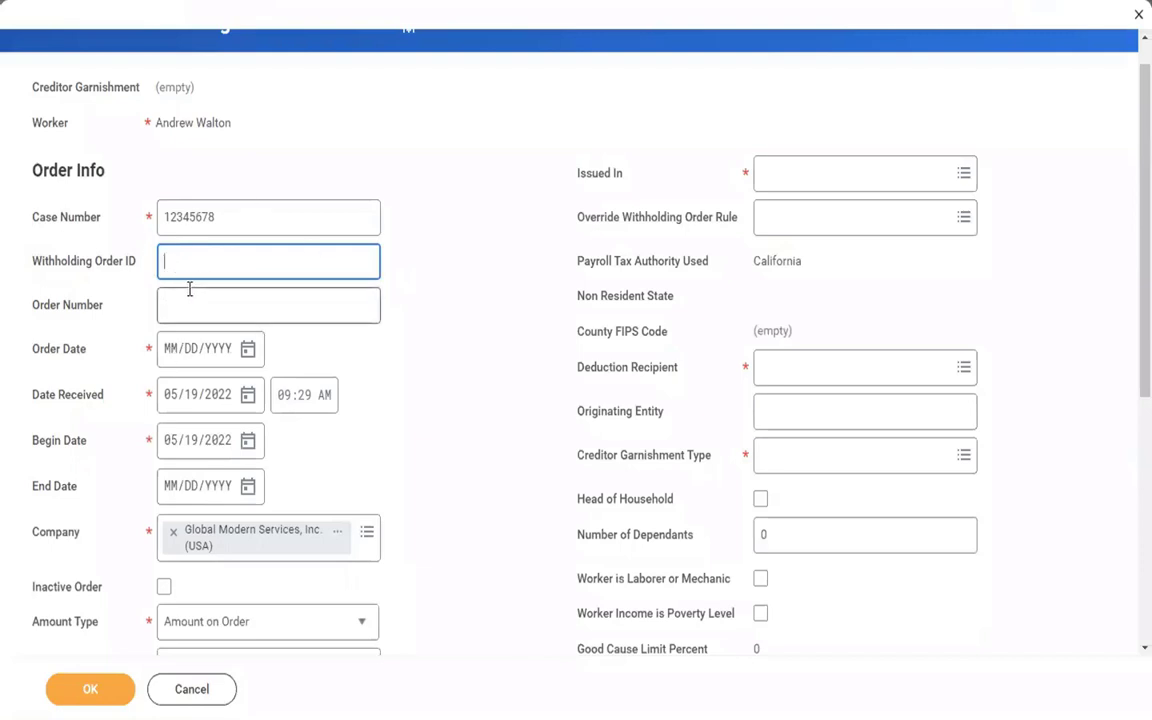
click(417, 101)
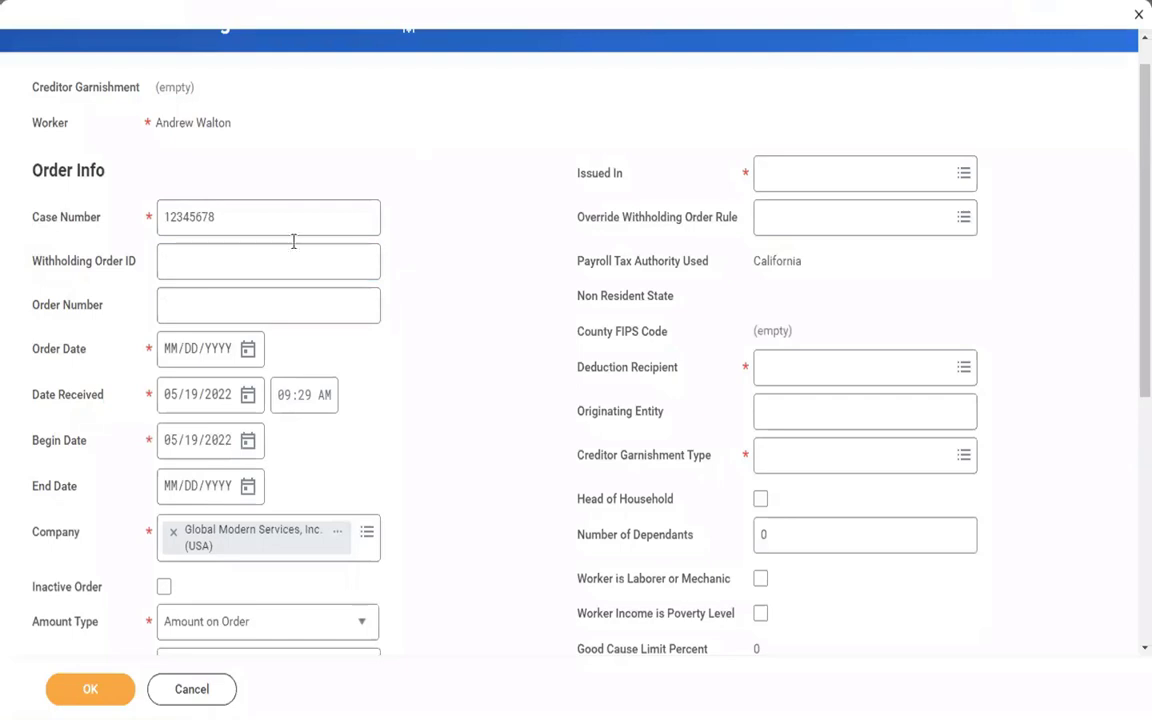
Fill in and commit the order number, correcting a mistyped entry.
click(204, 307)
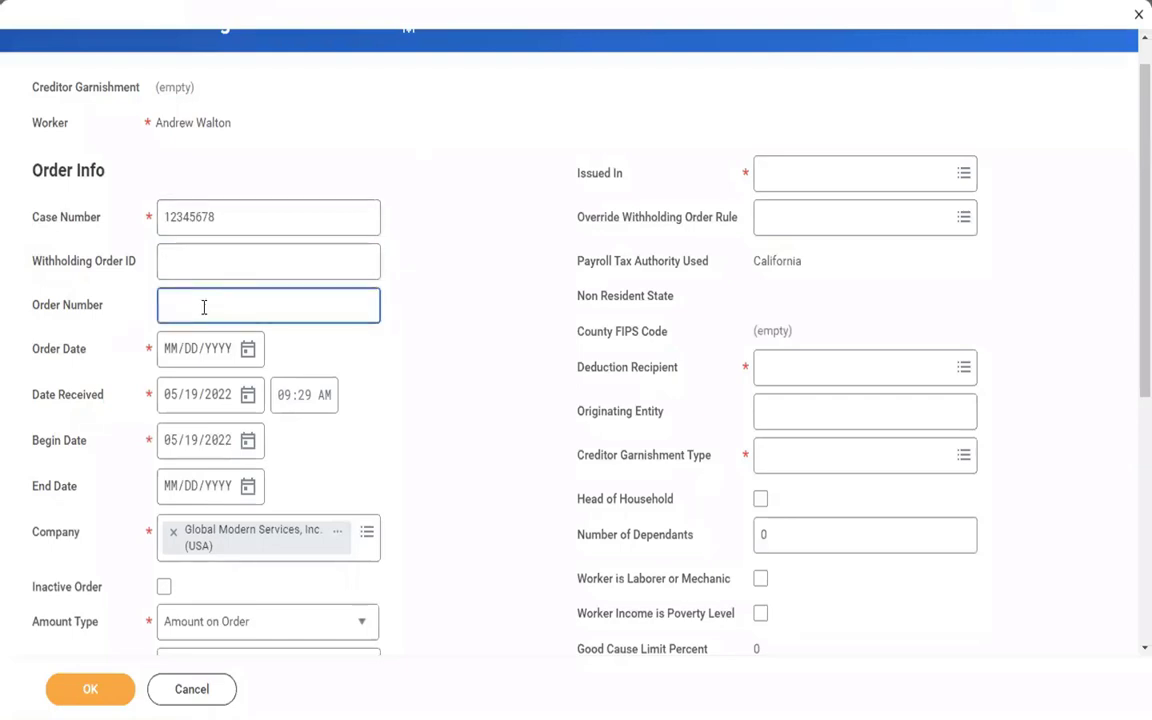
click(248, 348)
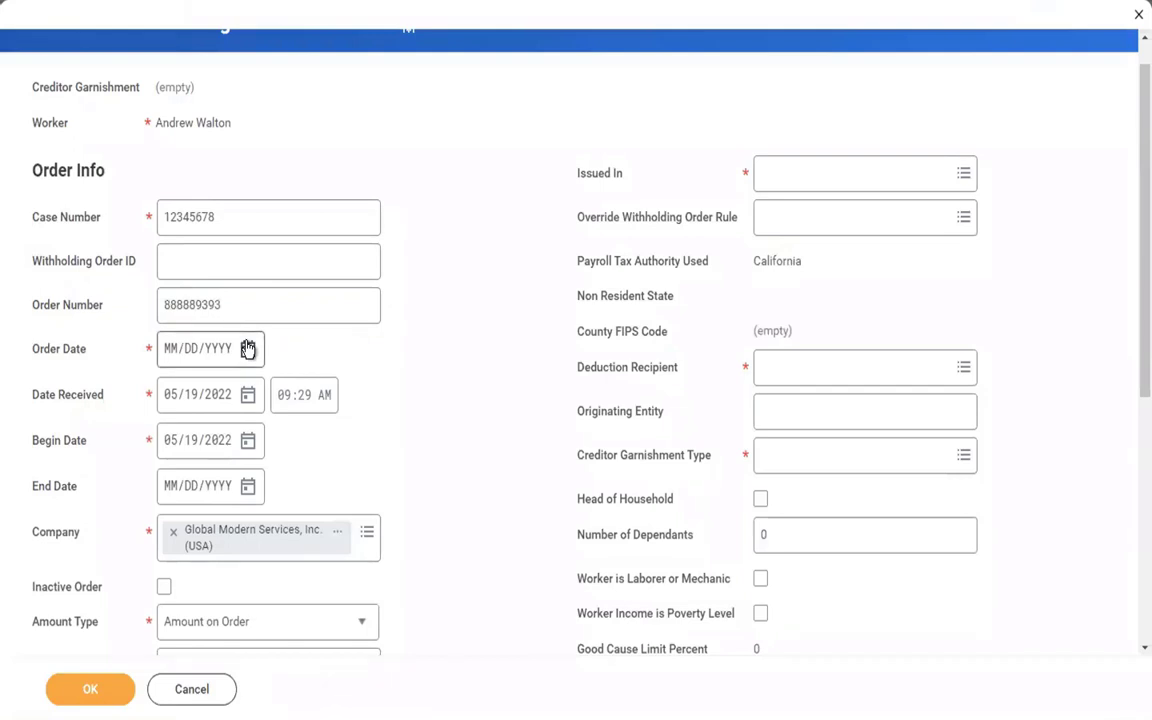
Set the Order Date to 01/01/2019.
click(248, 348)
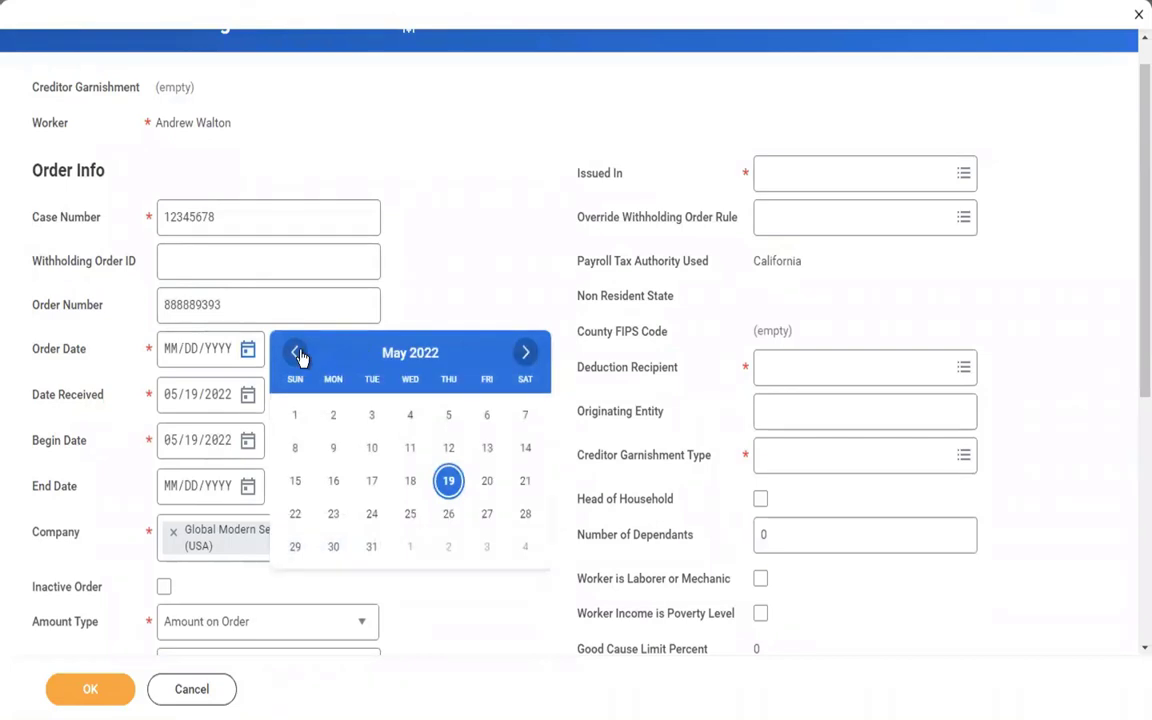
click(297, 353)
click(297, 353)
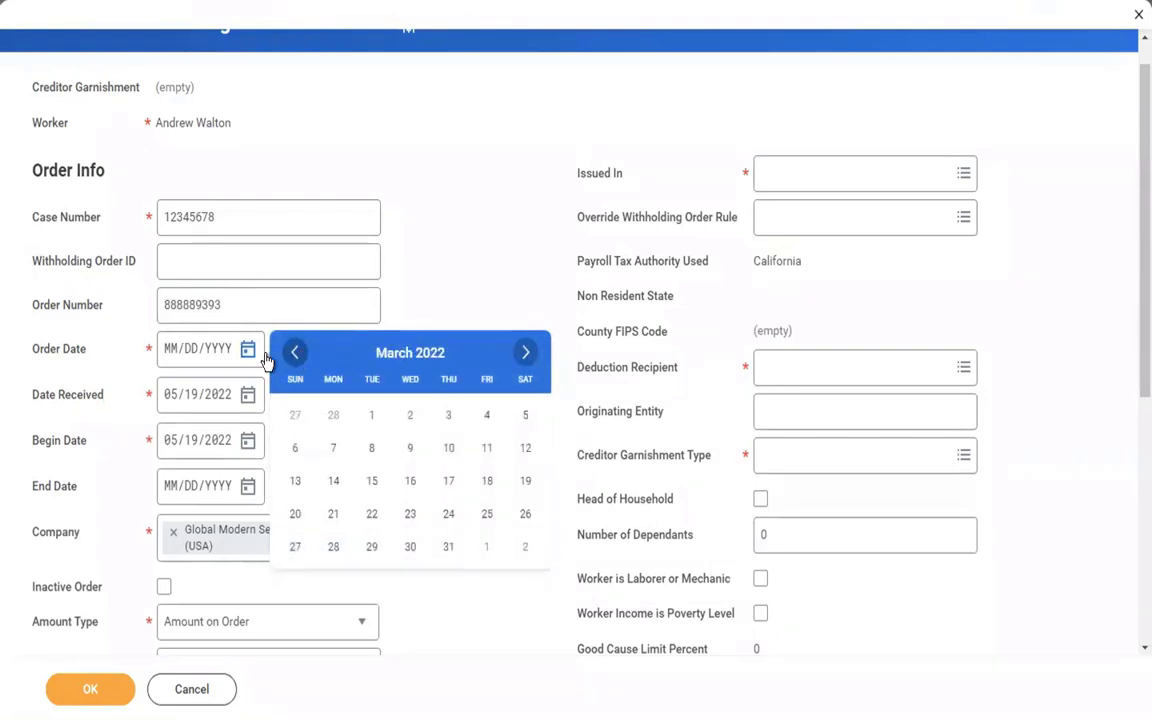
click(175, 355)
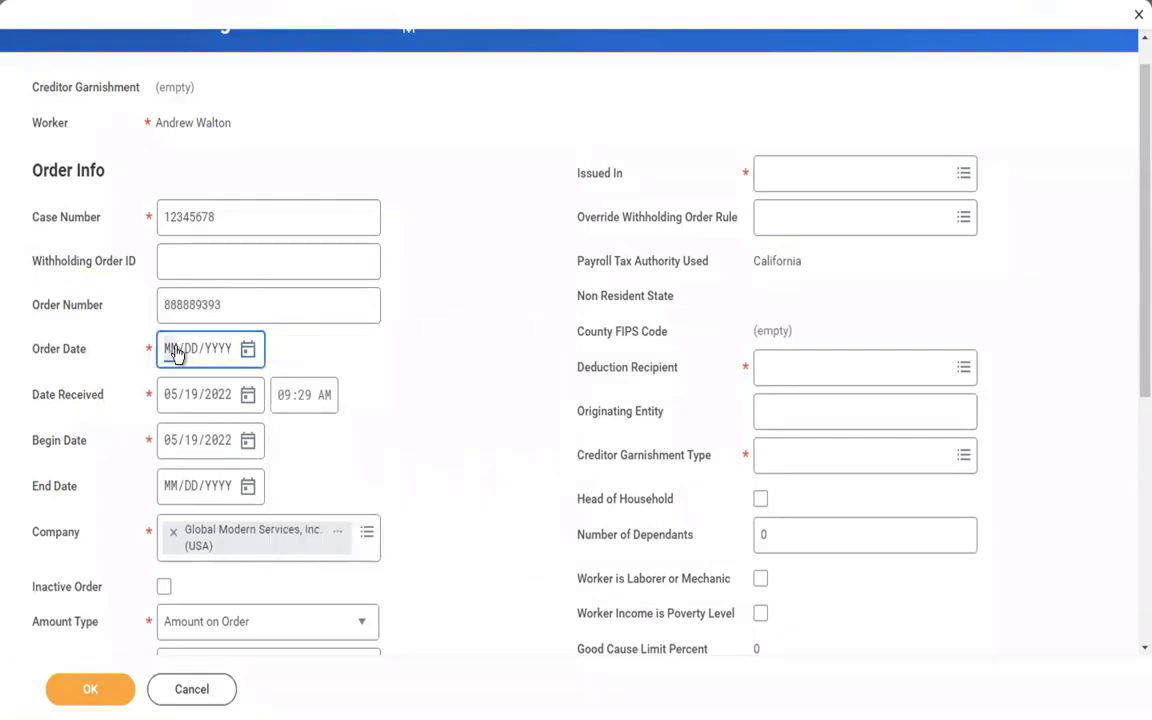
text(01/01/2019)
click(432, 345)
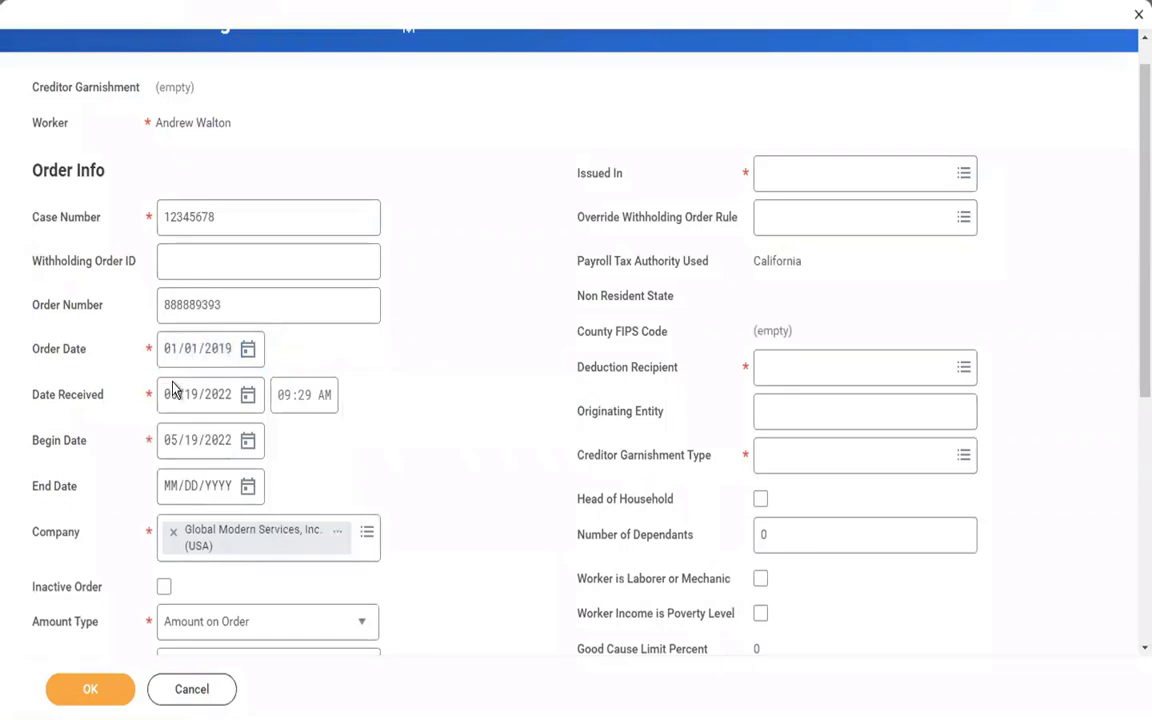
Correct the Date Received to 01/15/2019.
click(173, 400)
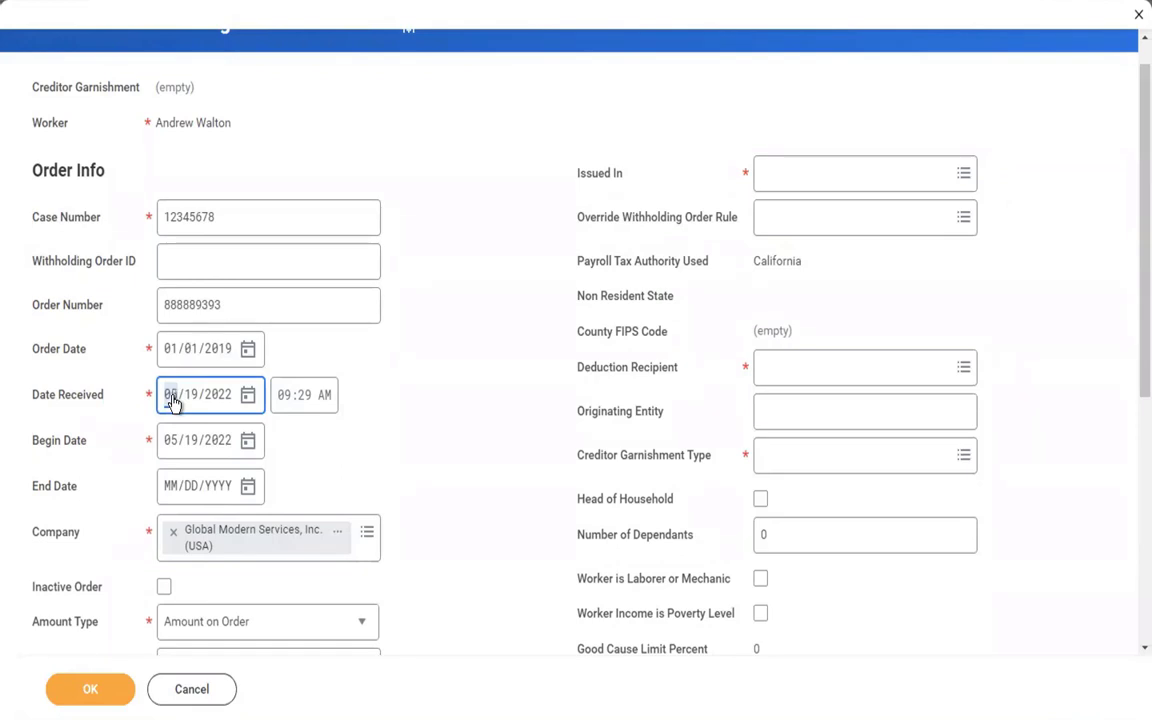
text(0812192021)
key(BackSpace)
key(BackSpace)
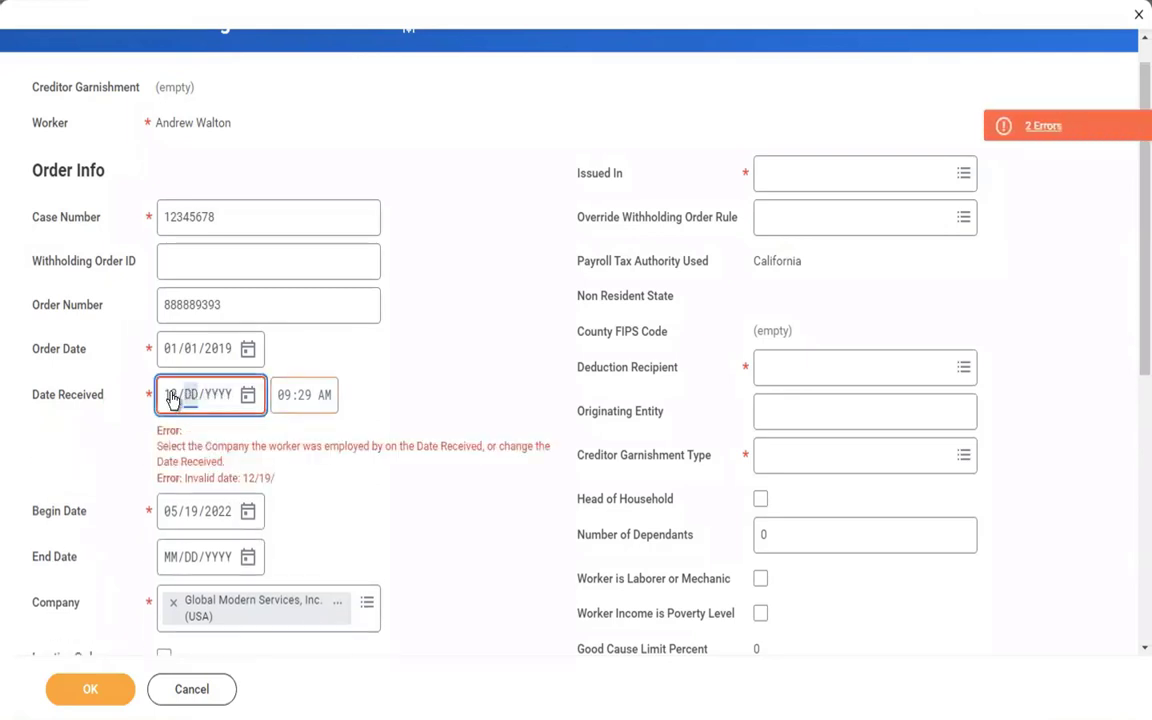
key(BackSpace)
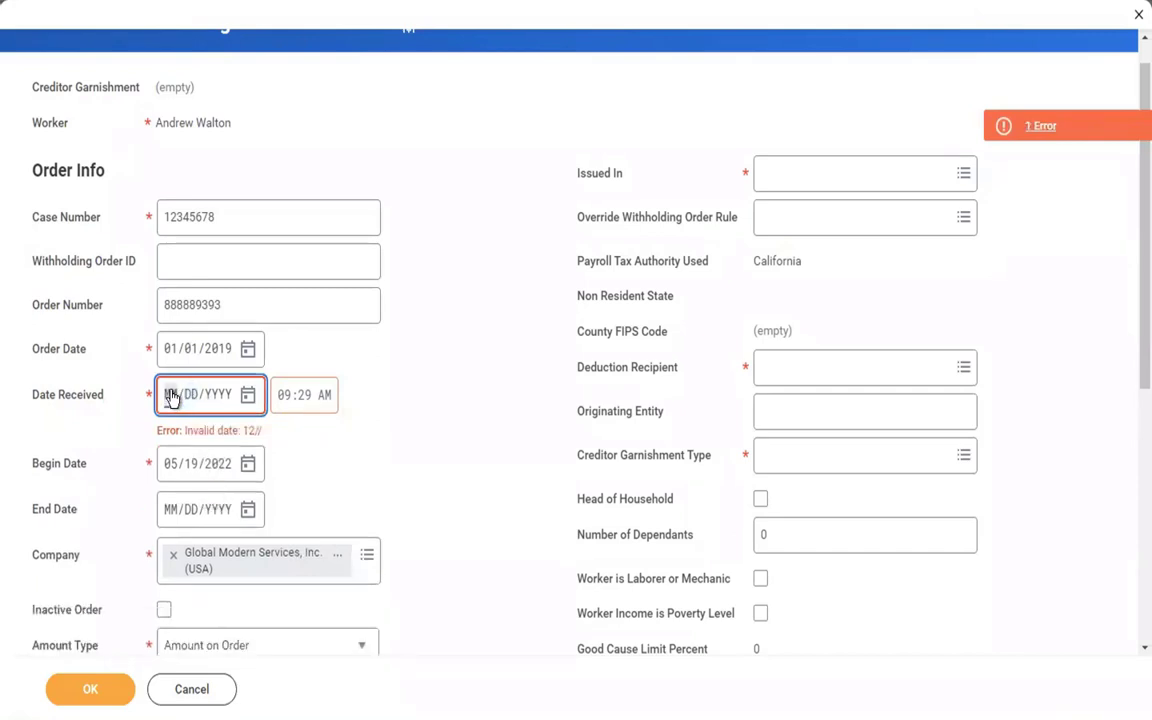
text(01/)
text(15/2019)
click(375, 400)
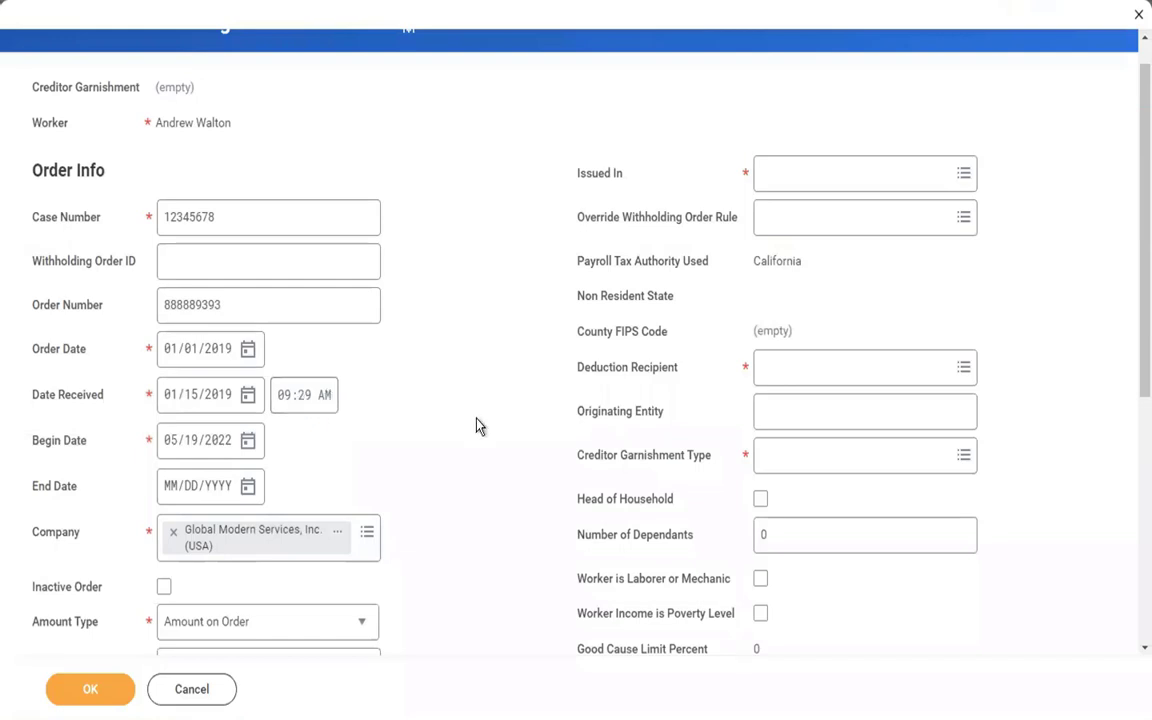
Enter 02/01/2019 as the withholding order's Begin Date and leave the End Date blank.
click(172, 446)
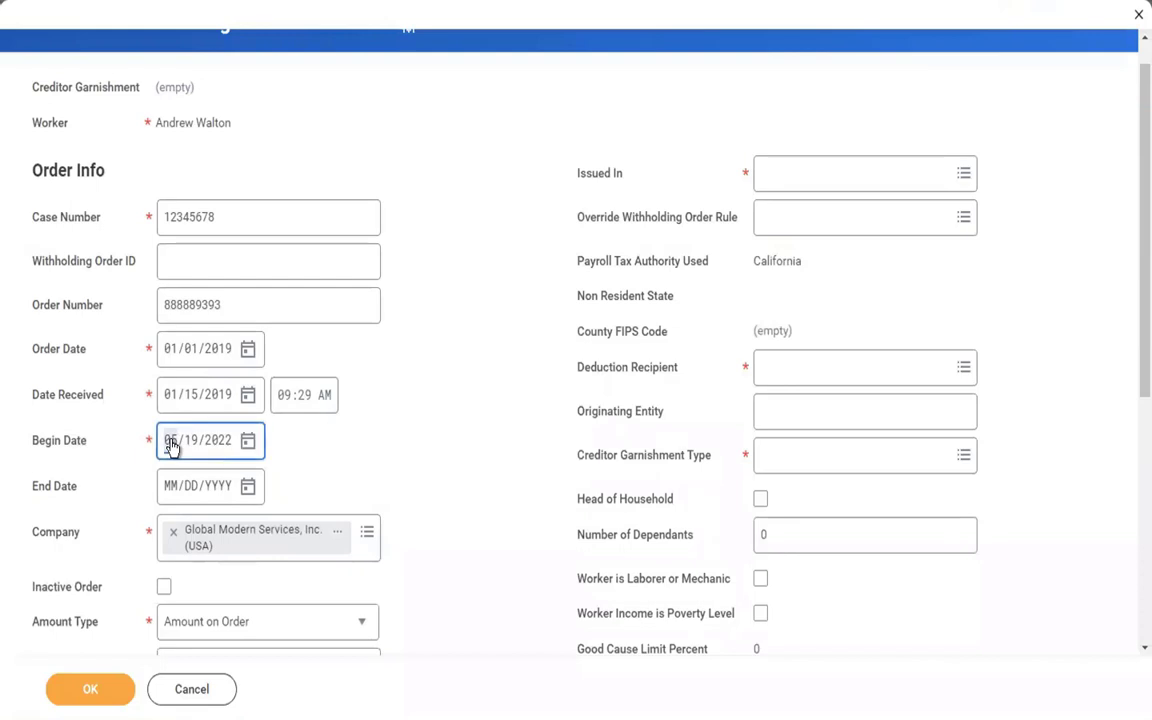
text(08)
text(01)
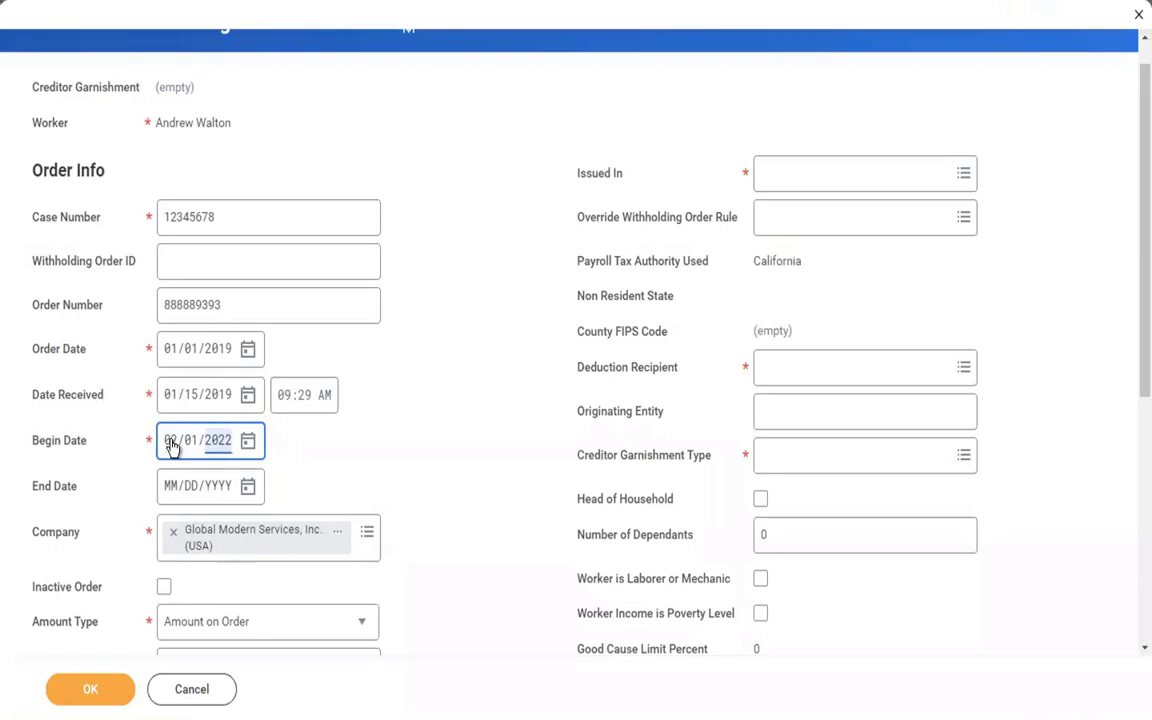
text(2019)
click(265, 488)
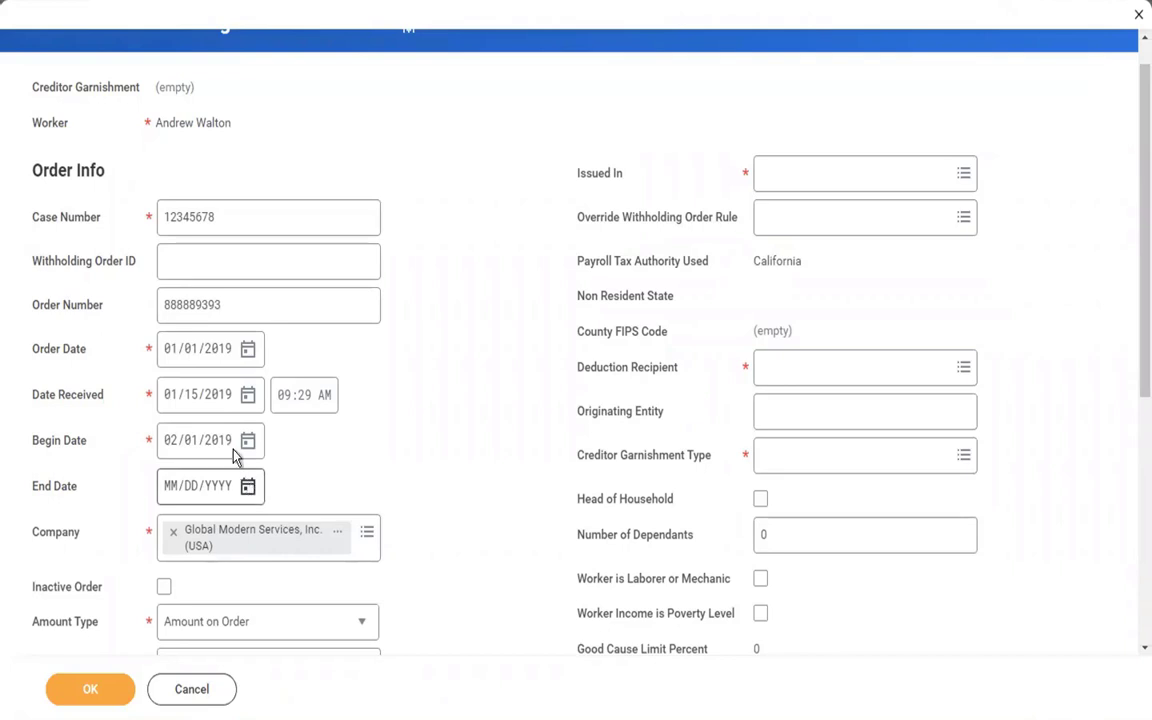
click(248, 485)
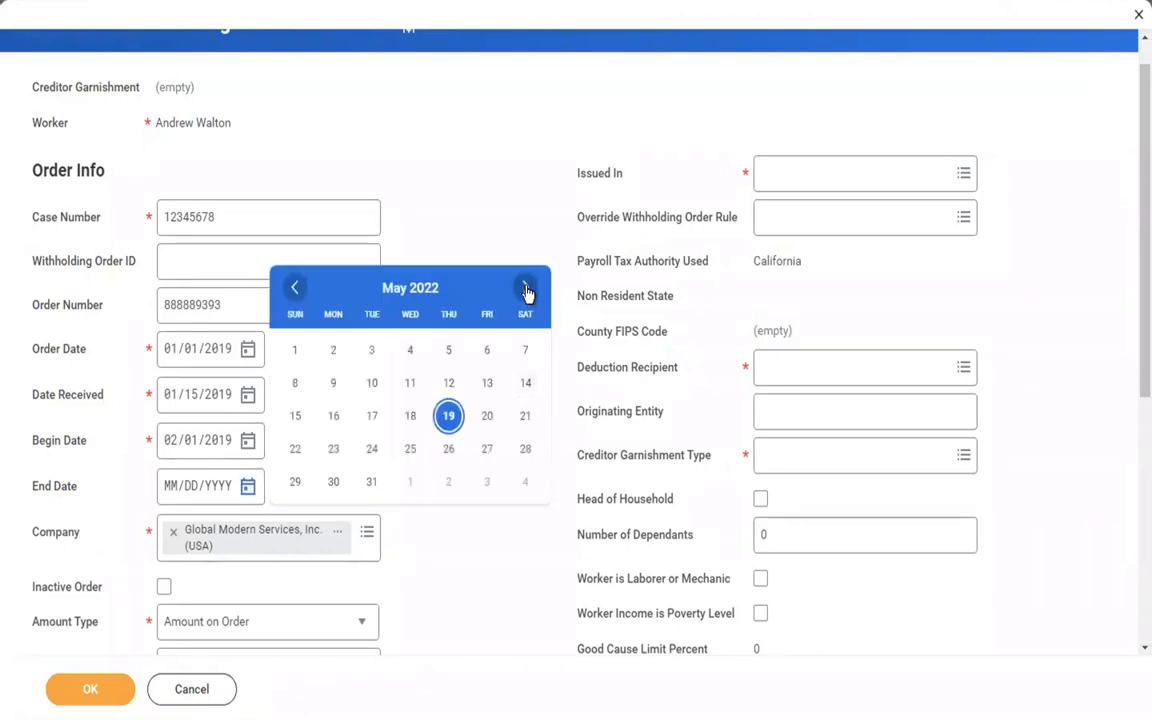
click(463, 170)
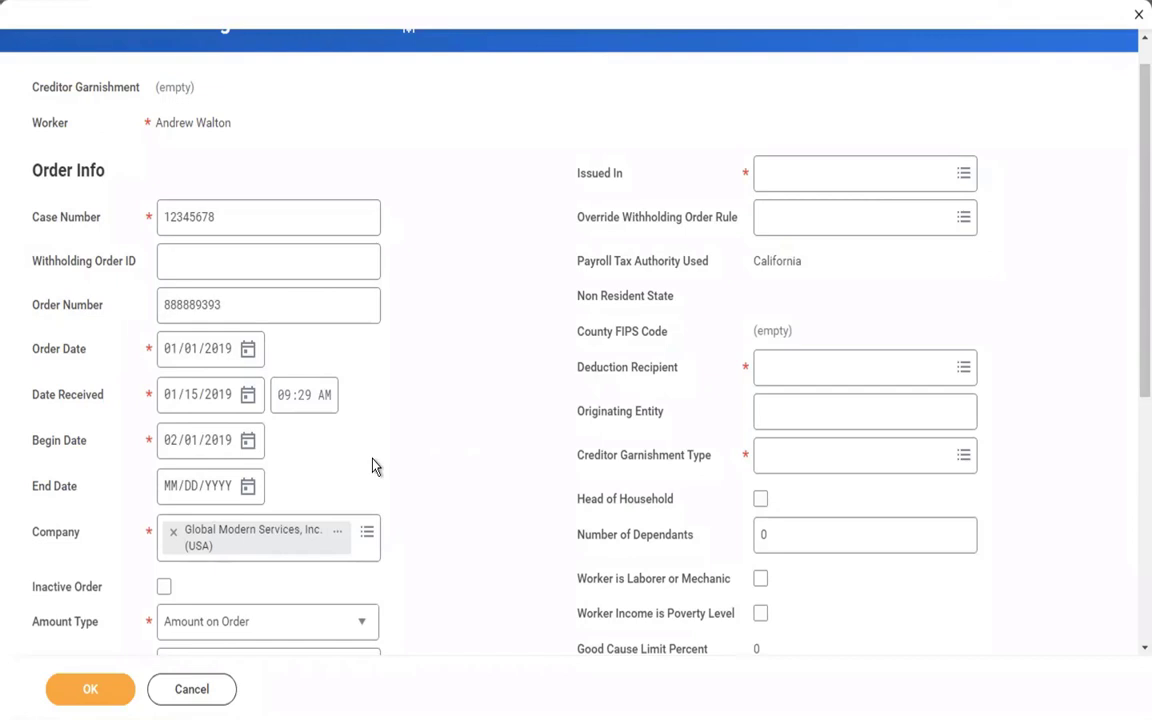
Replace the 0 in Pay Period Amount with 500.
scroll(372, 466, down, 1)
scroll(373, 466, down, 1)
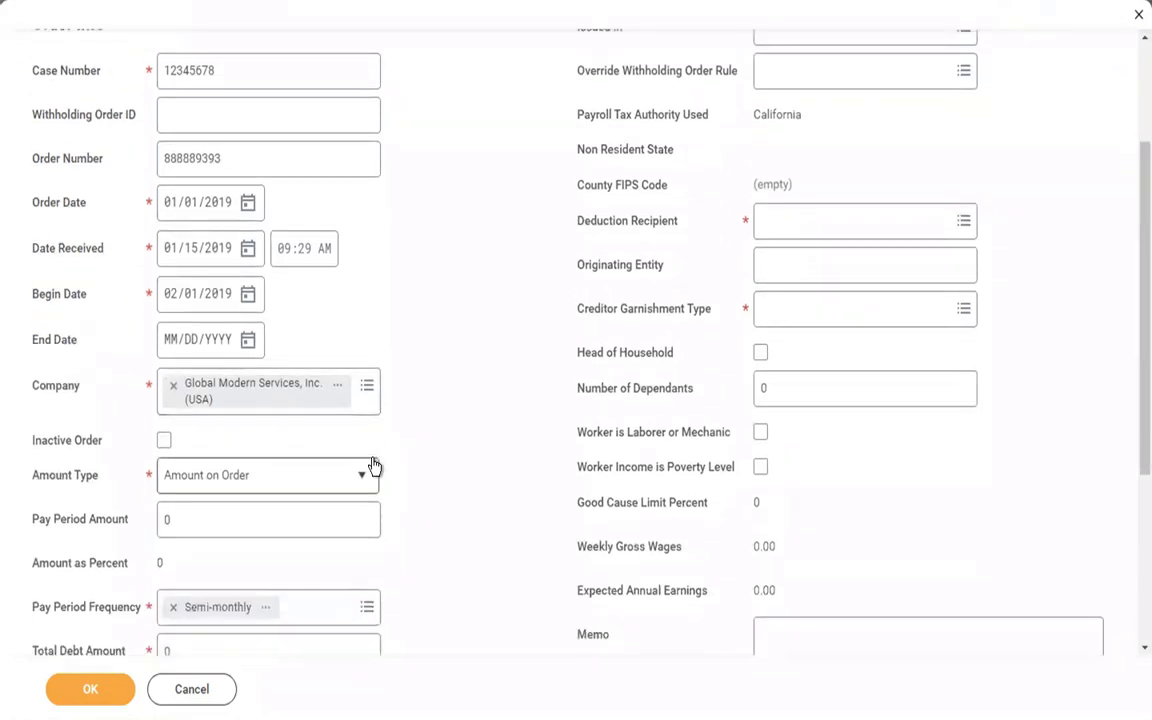
scroll(372, 466, down, 2)
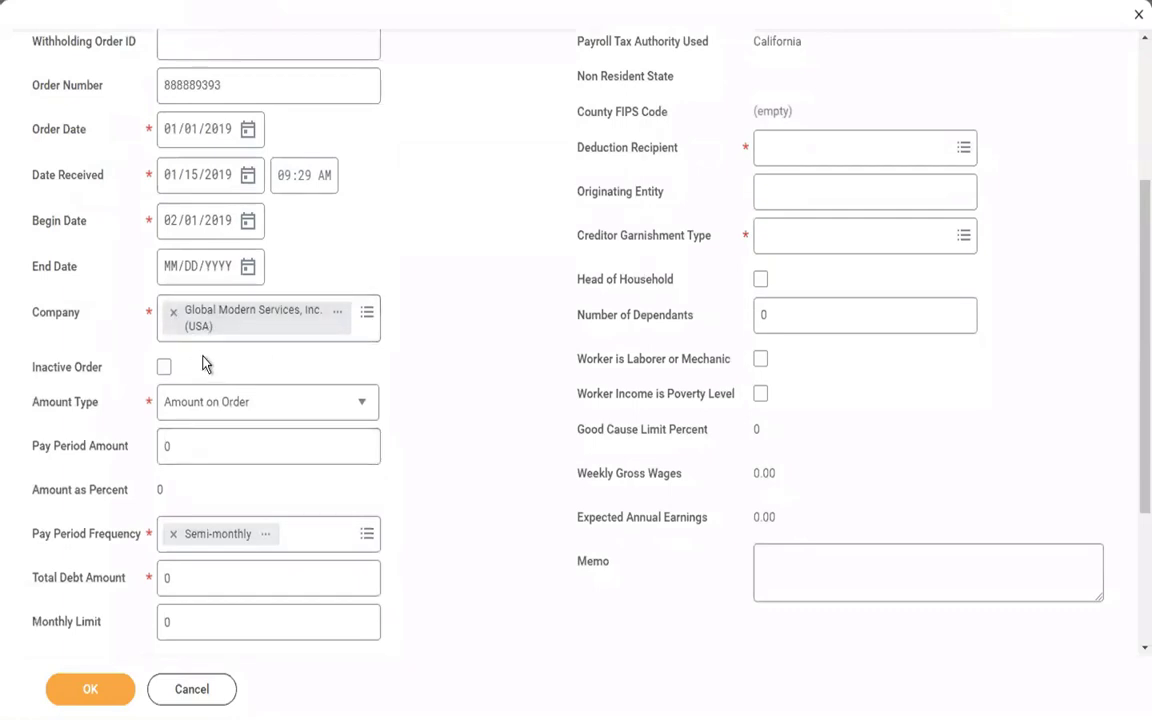
scroll(203, 361, down, 2)
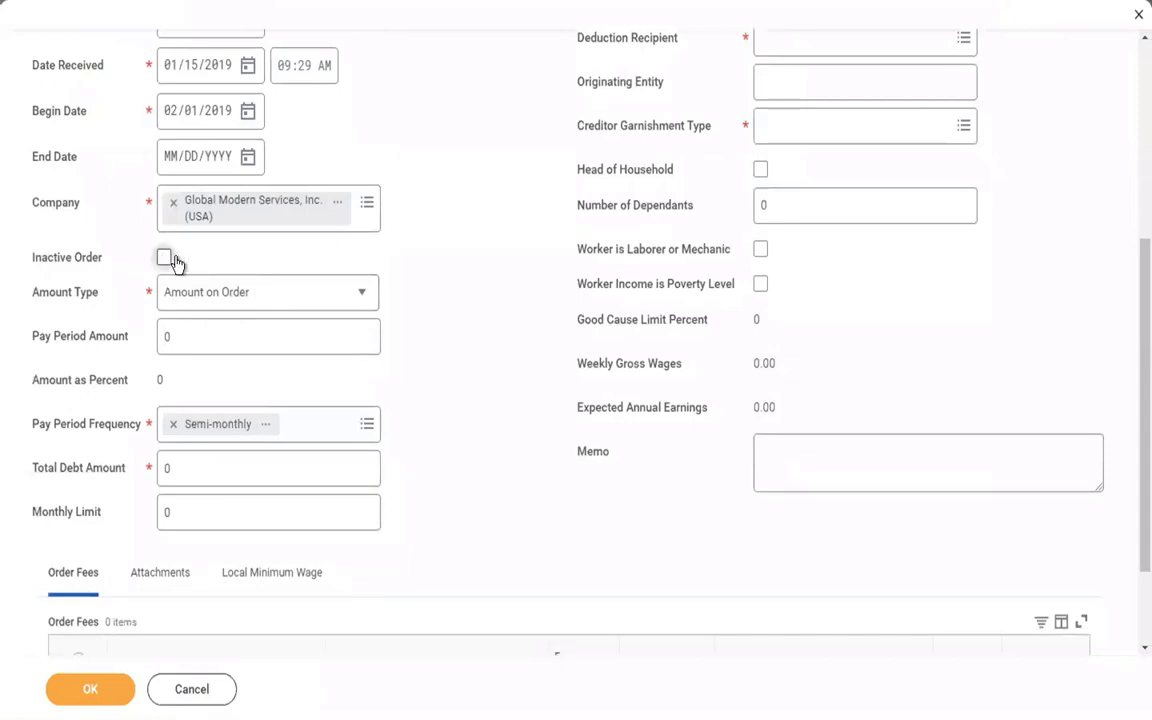
click(203, 344)
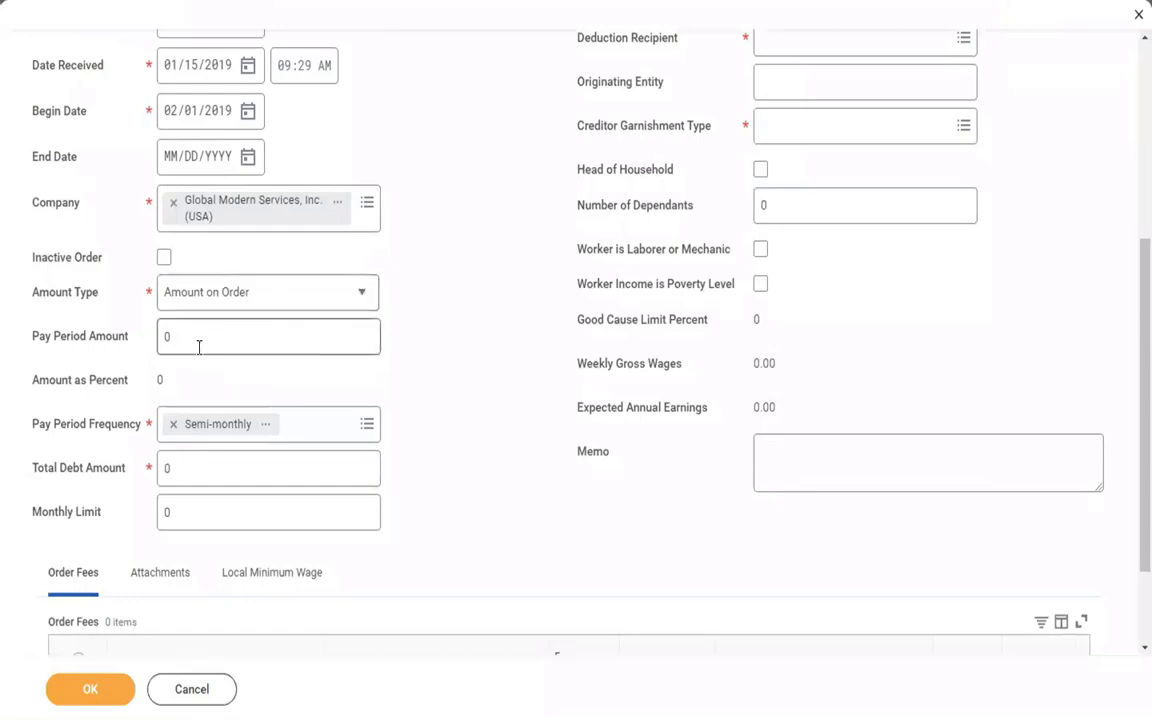
double_click(199, 347)
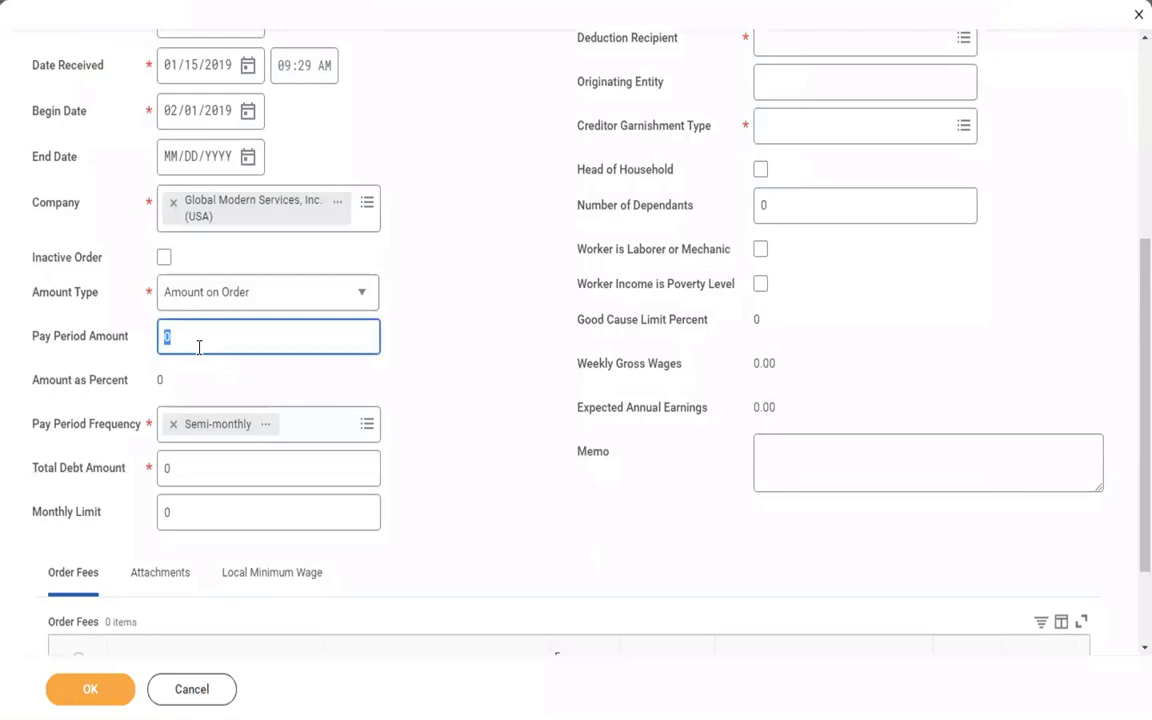
key(BackSpace)
text(500)
click(397, 352)
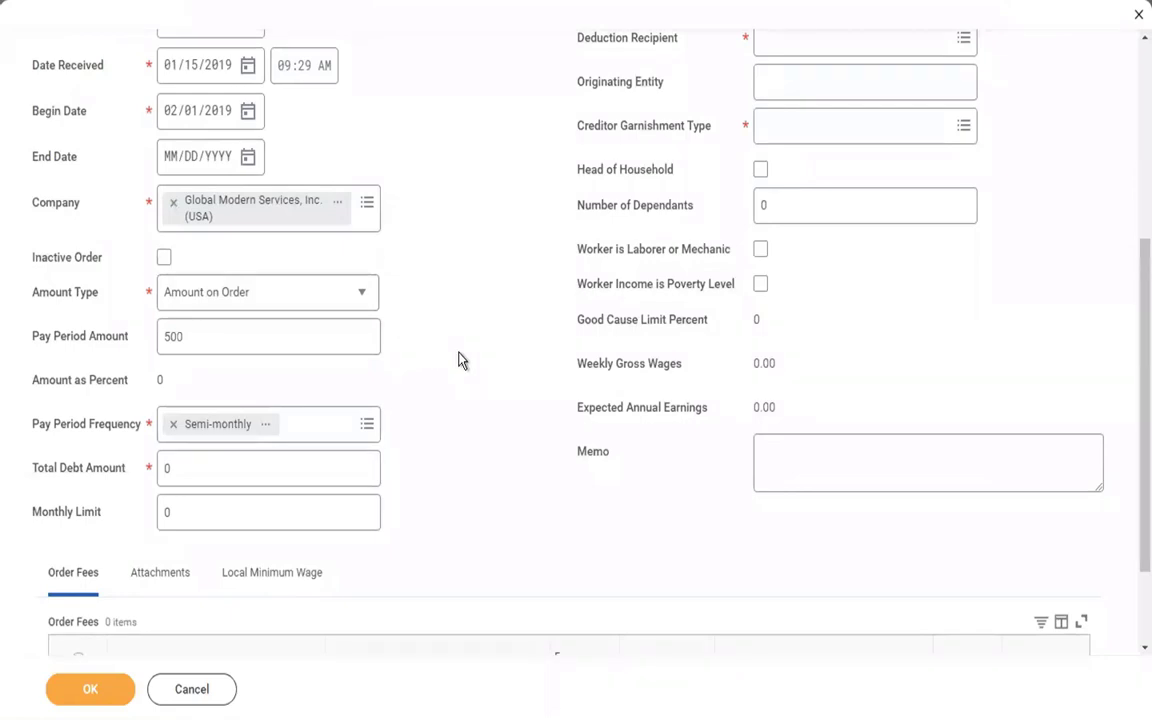
Set Total Debt Amount to 5000 and Monthly Limit to 1000.
scroll(460, 360, down, 2)
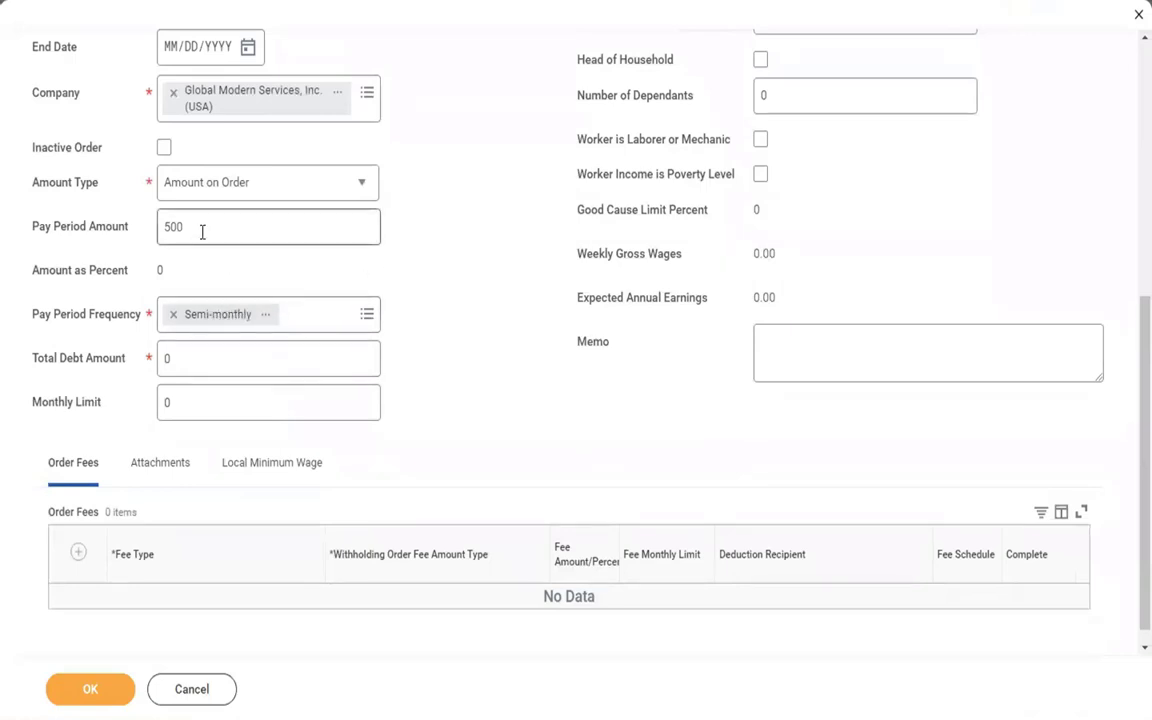
click(193, 369)
key(BackSpace)
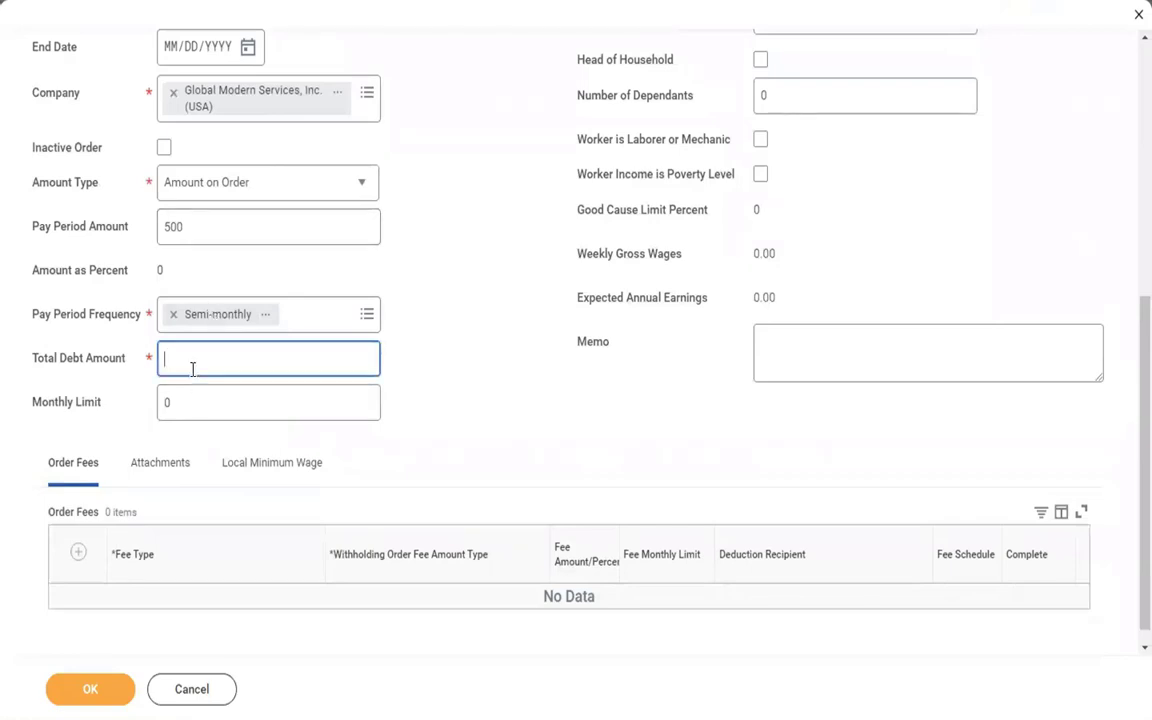
text(5000)
click(213, 399)
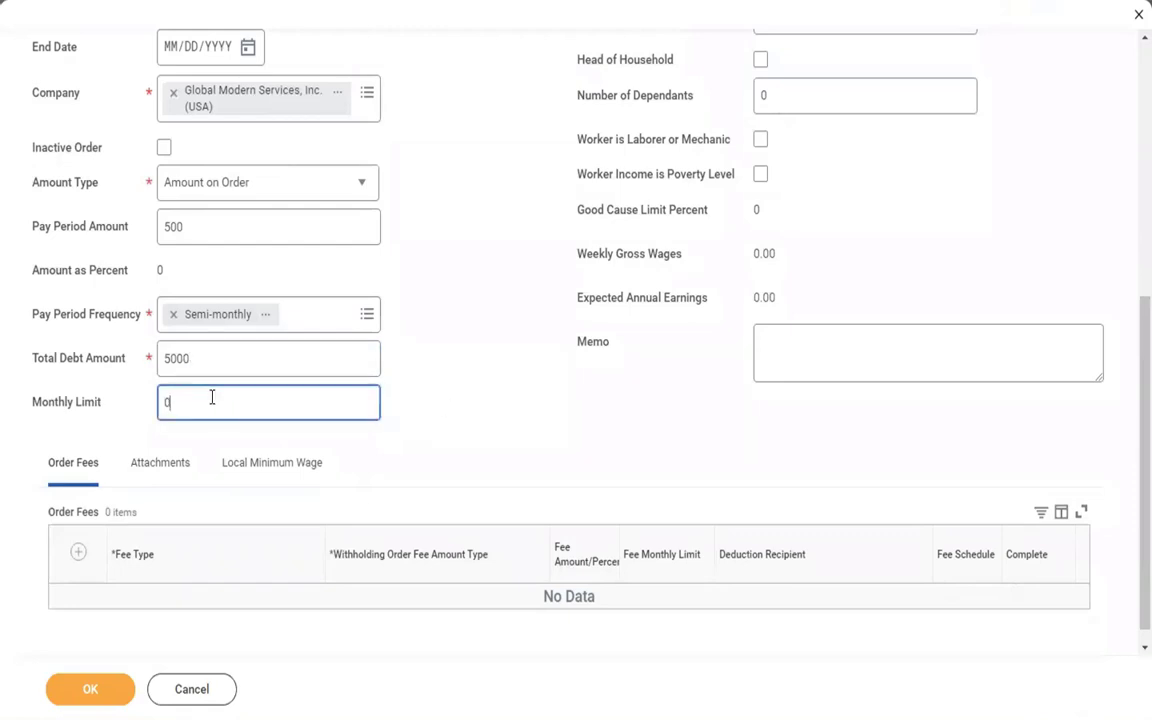
key(BackSpace)
text(1000)
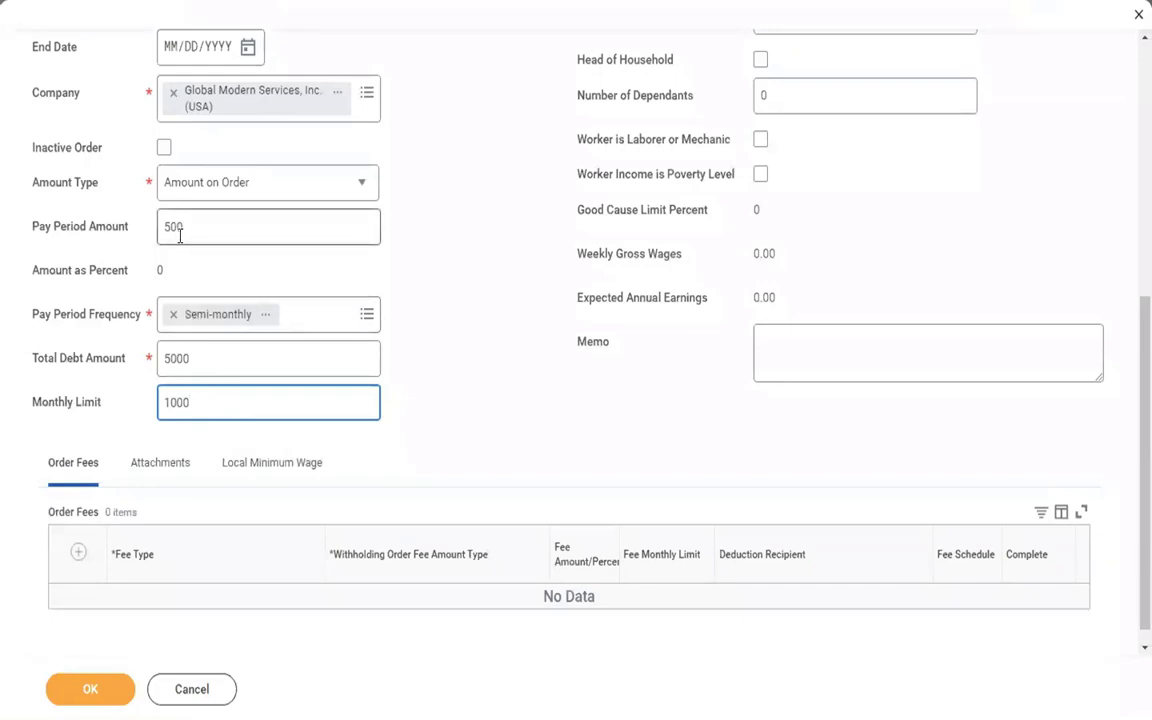
Commit the 1000 monthly limit, then open the related actions for the order's worker.
click(389, 187)
scroll(389, 187, up, 4)
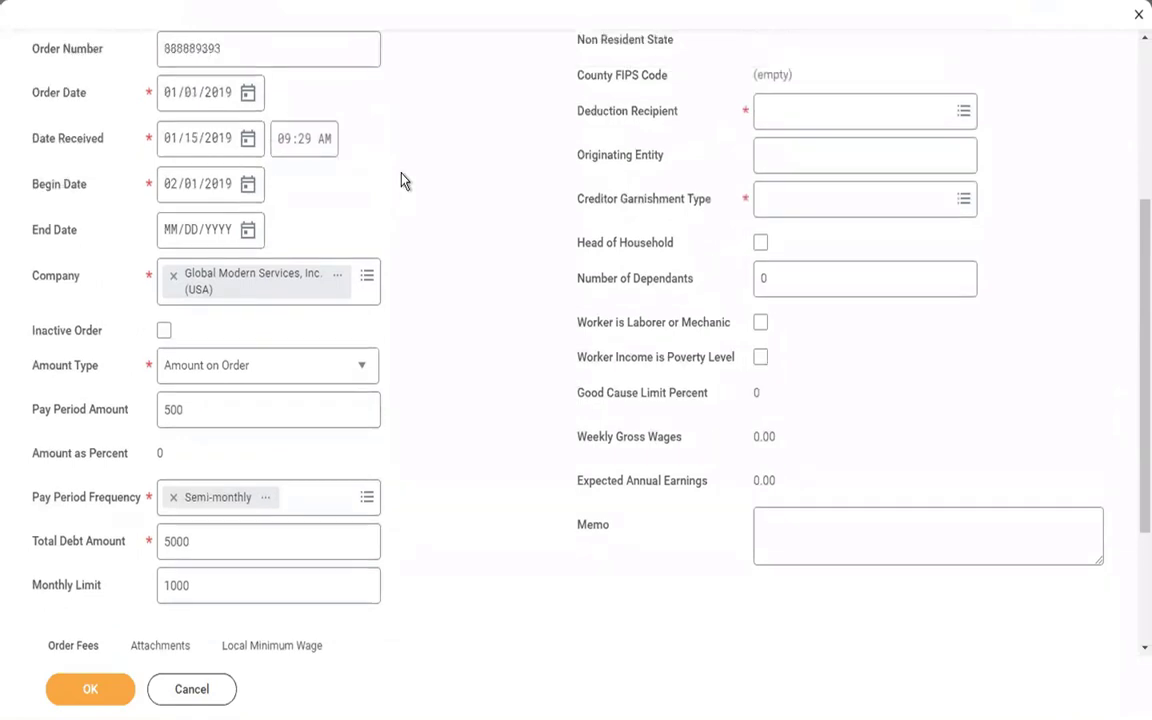
scroll(404, 180, up, 6)
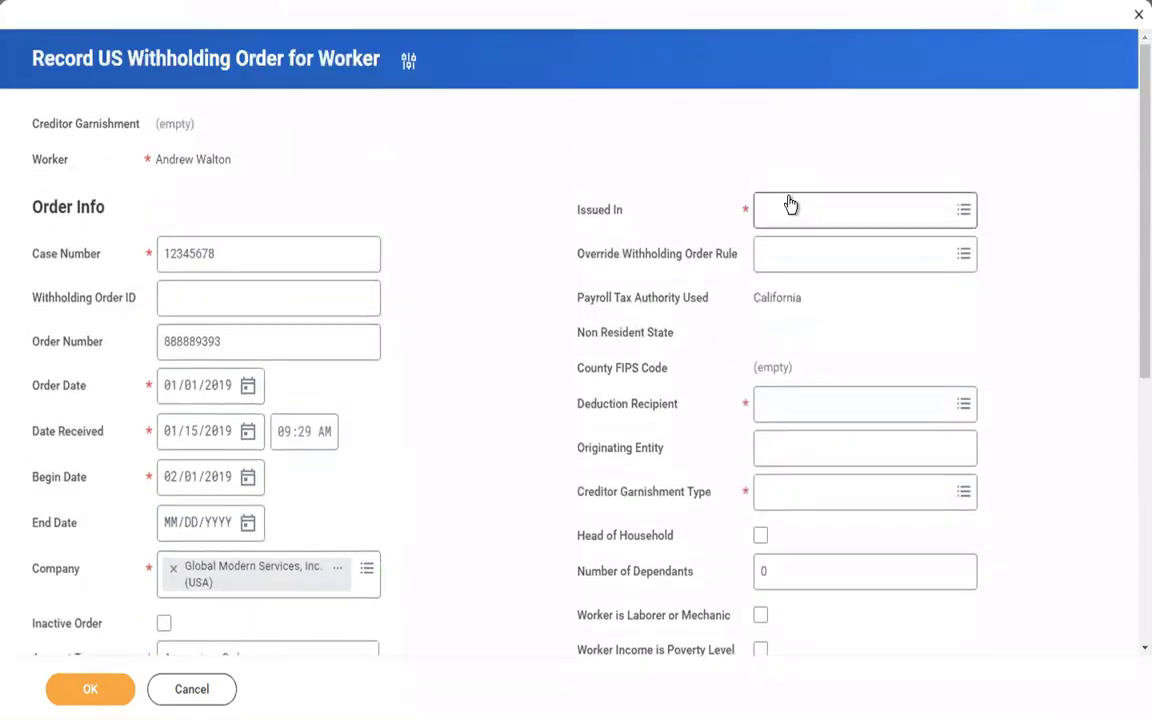
click(241, 165)
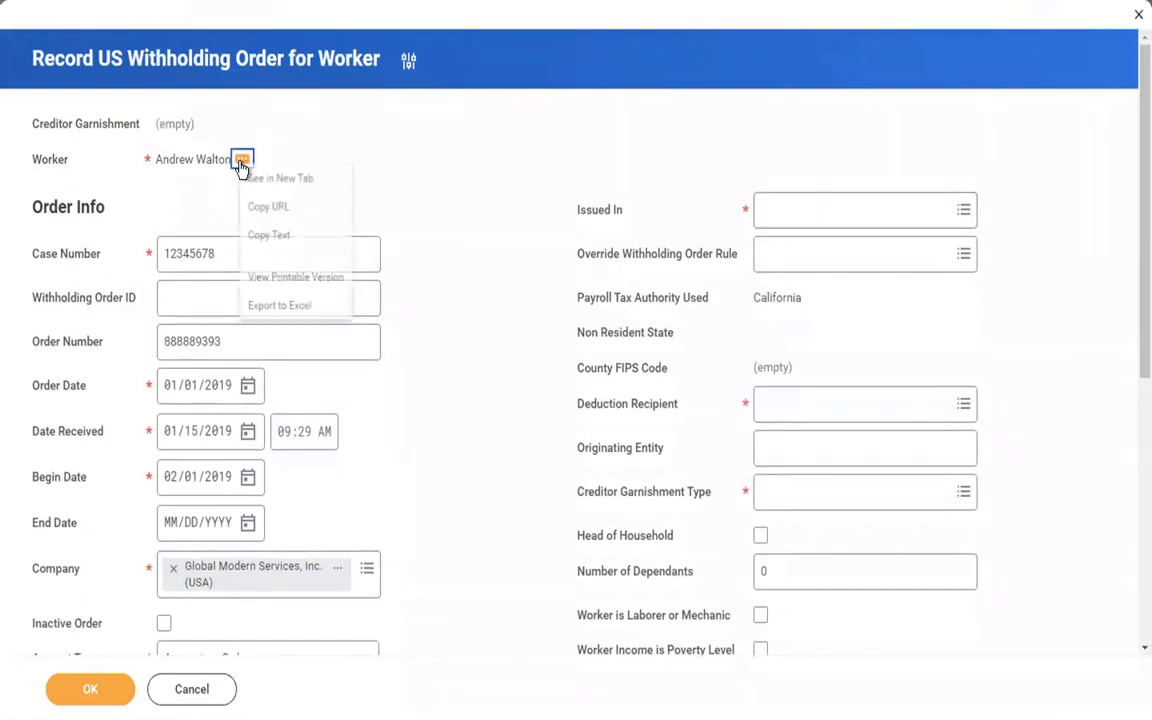
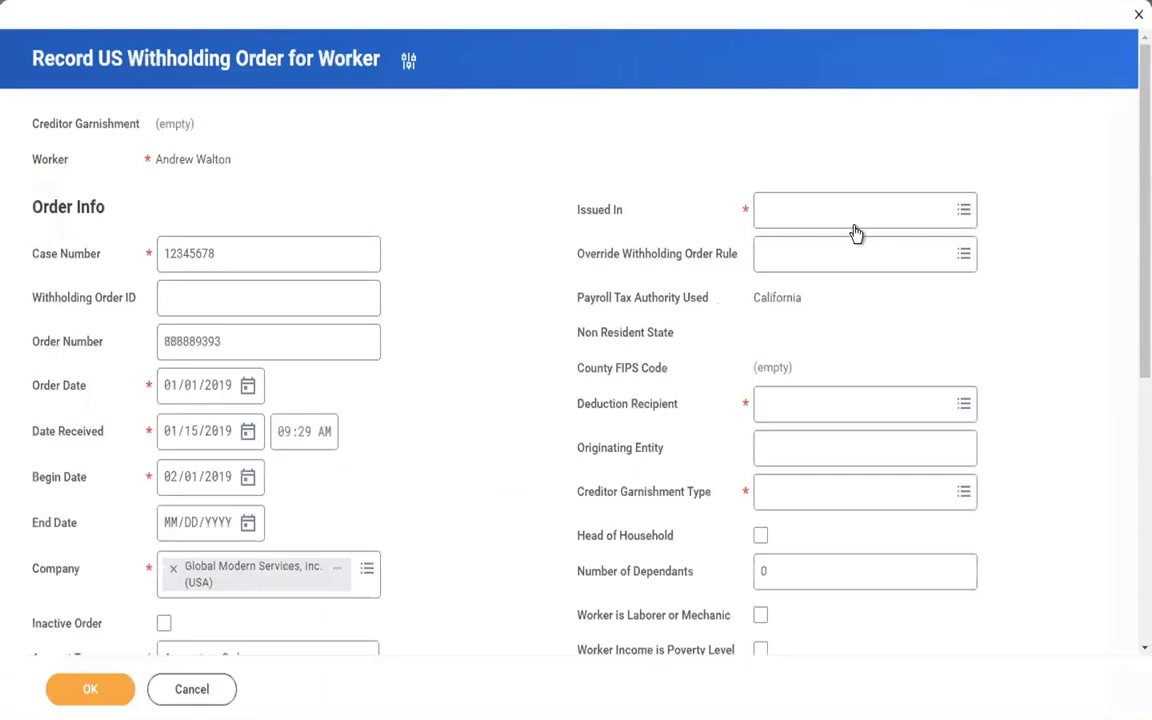
Set the withholding order's Issued In state to California.
click(818, 216)
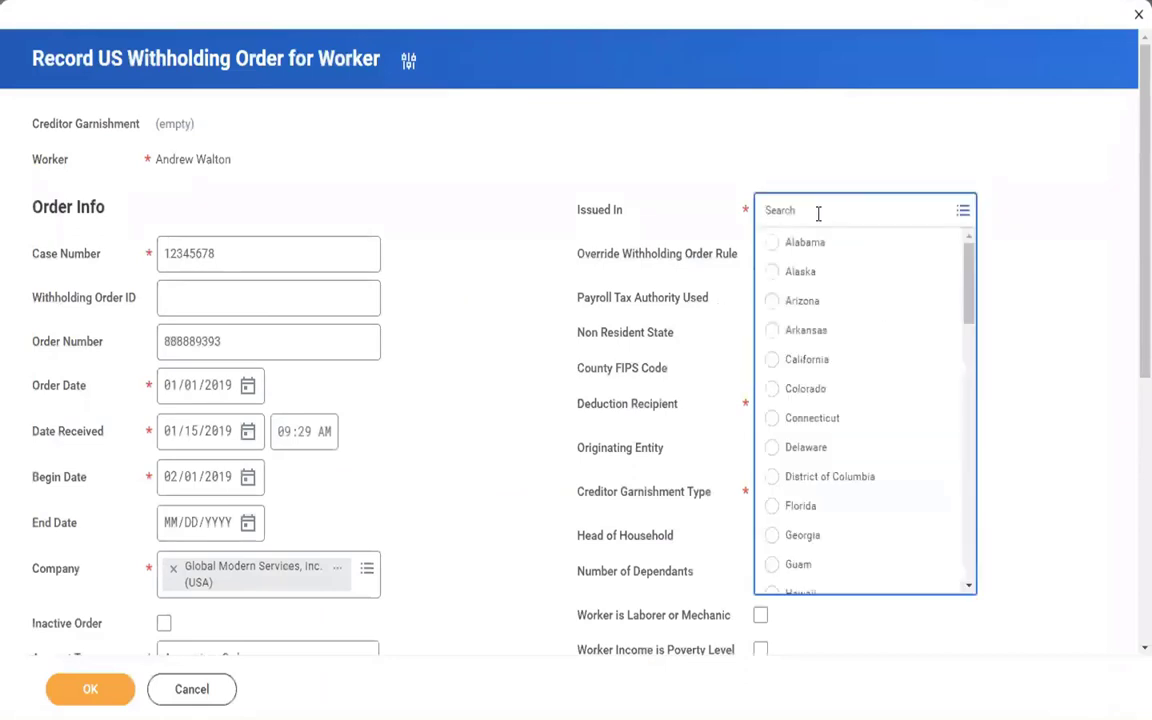
text(san)
key(Return)
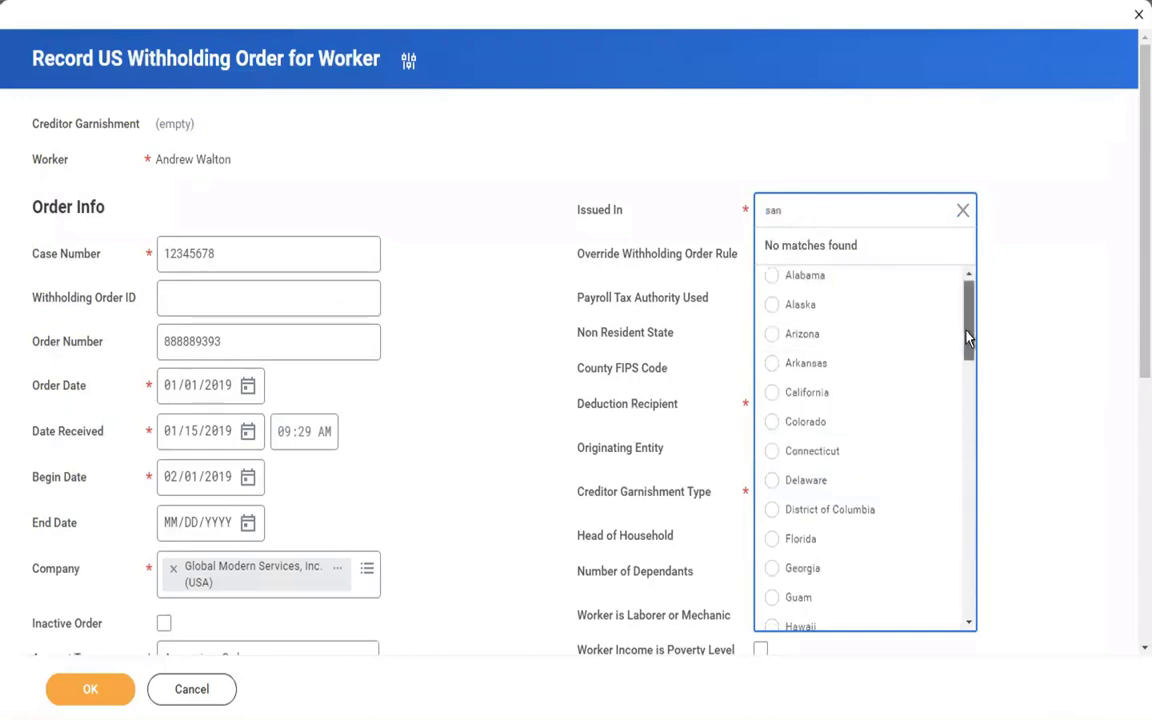
drag(968, 324, 968, 335)
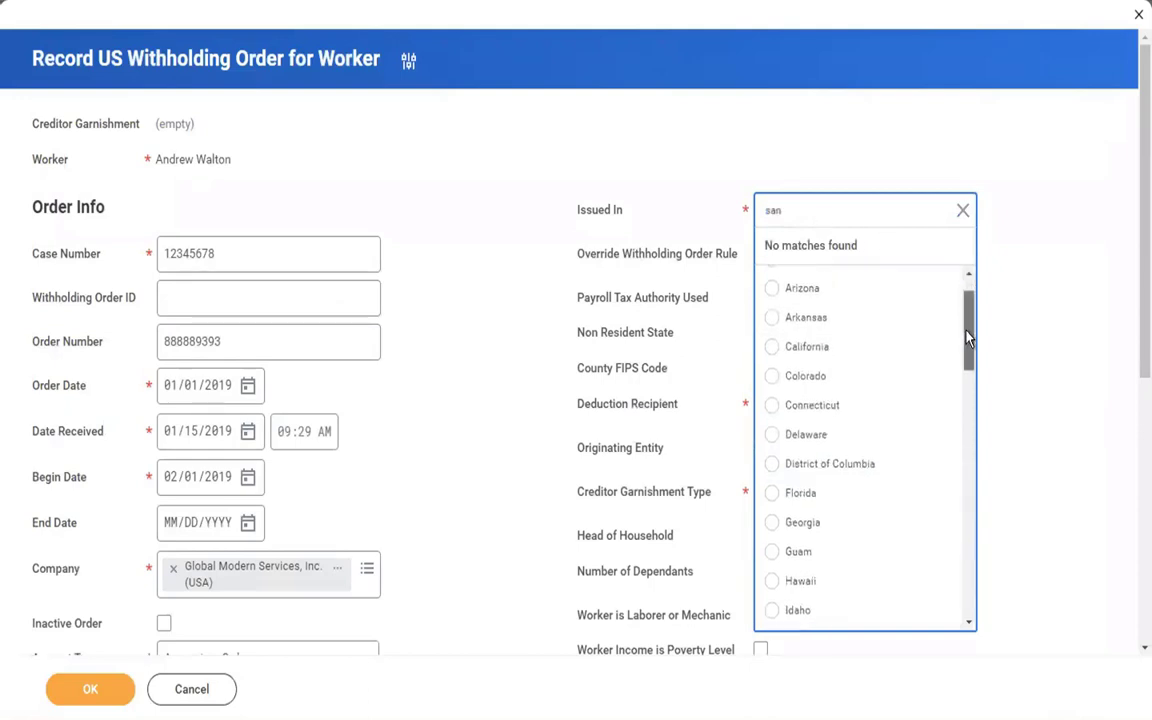
click(815, 347)
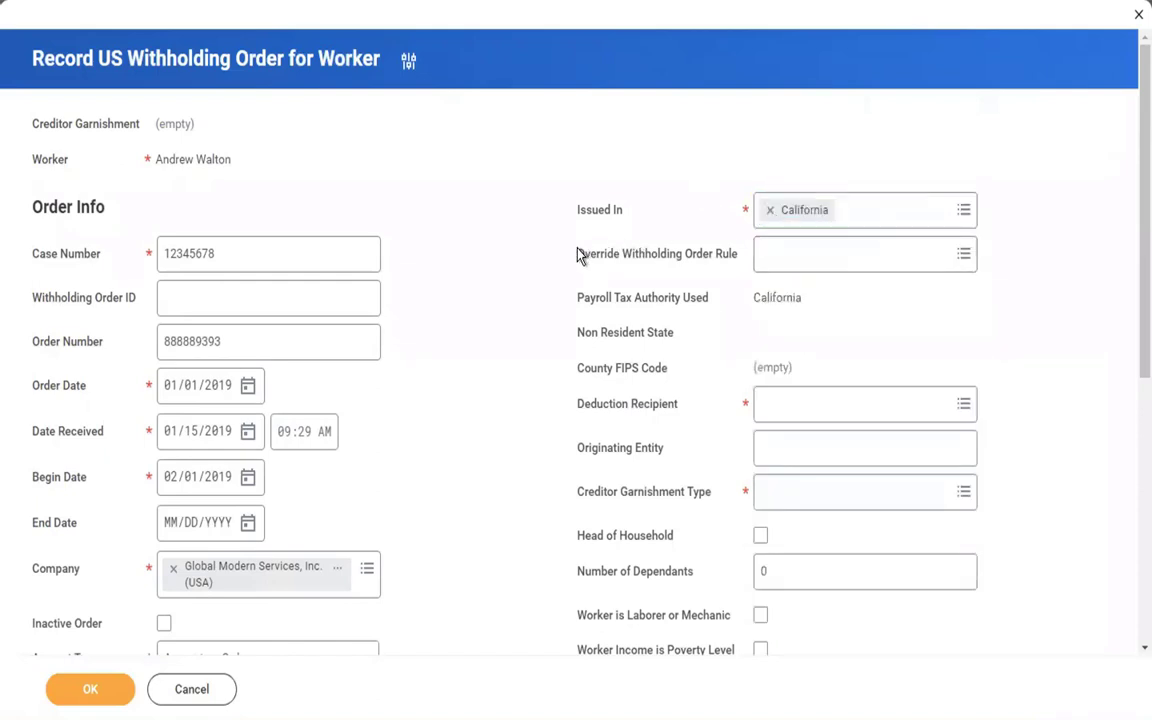
Look over the Override Withholding Order Rule options without choosing one.
drag(578, 256, 731, 259)
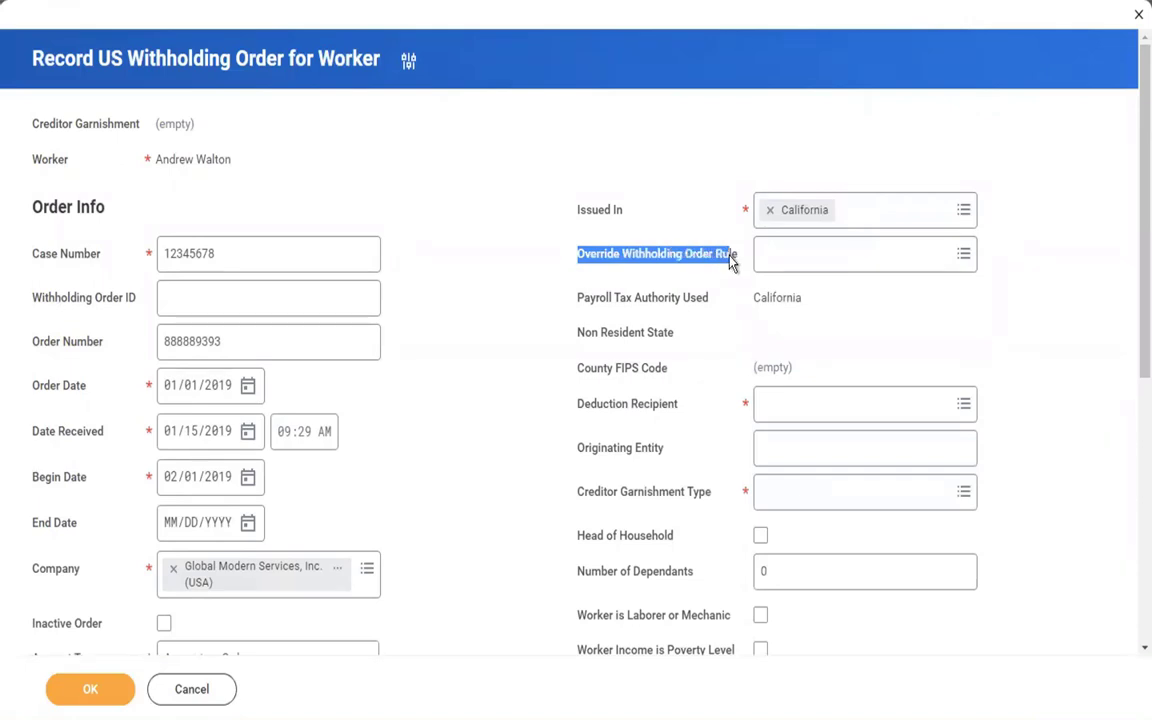
click(683, 262)
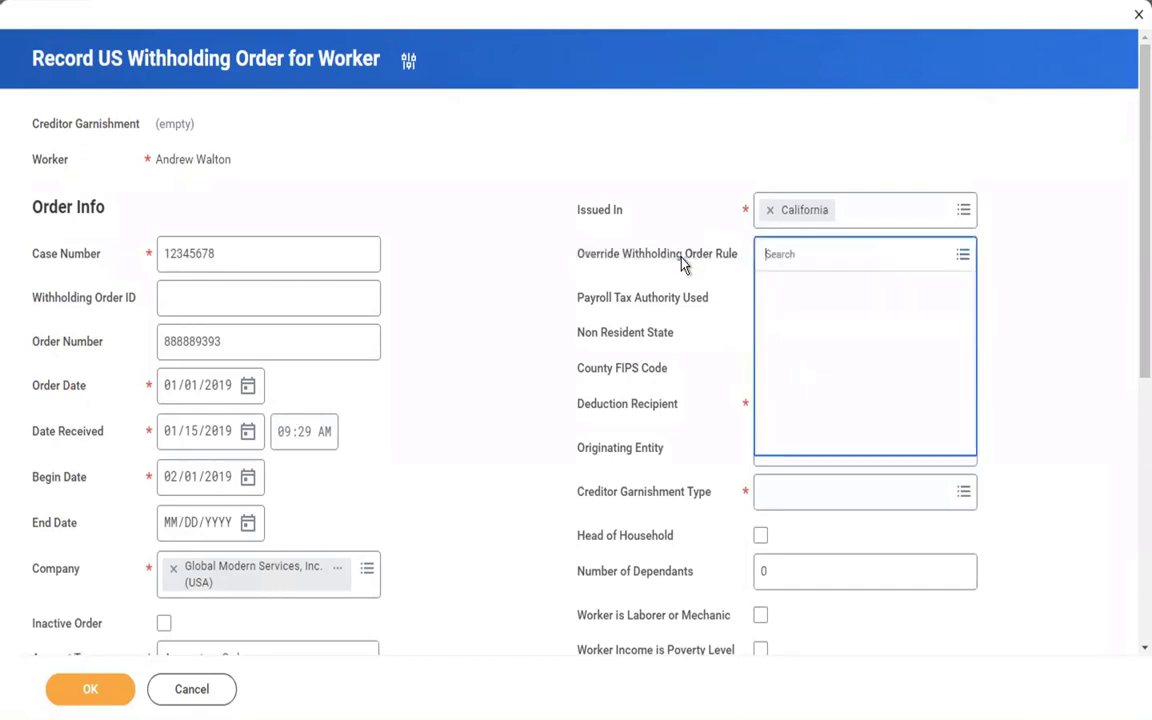
click(658, 200)
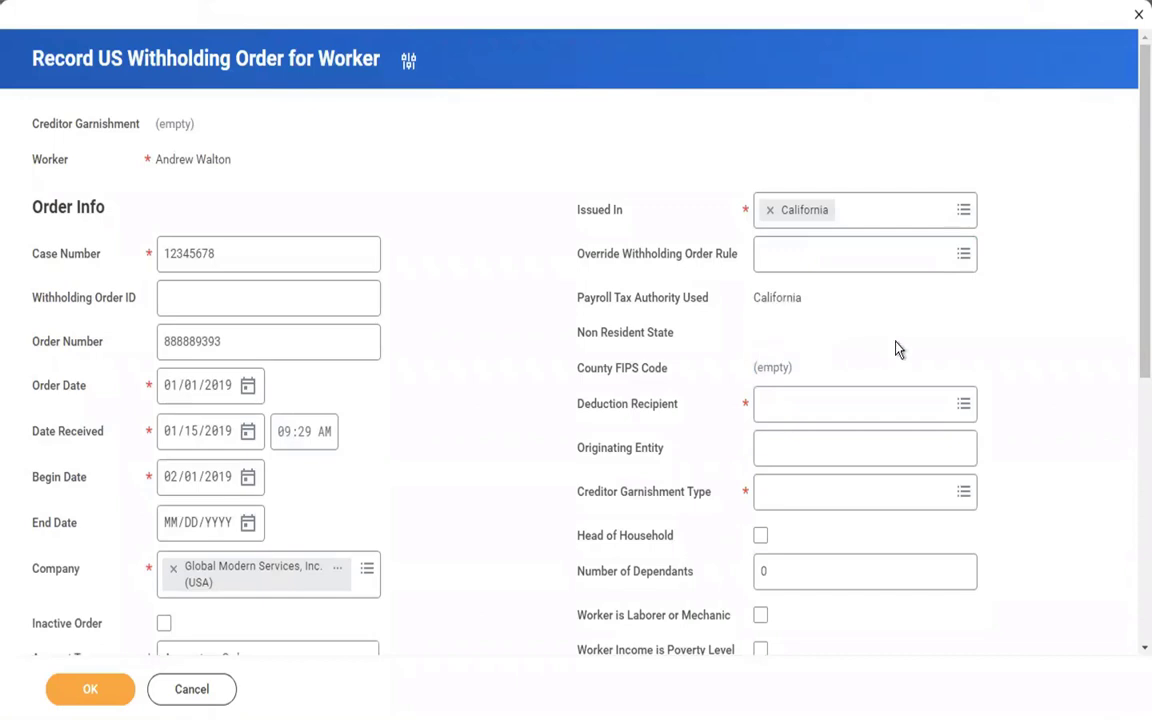
Bring up the Deduction Recipient choices, then switch to the Word notes.
scroll(896, 349, down, 2)
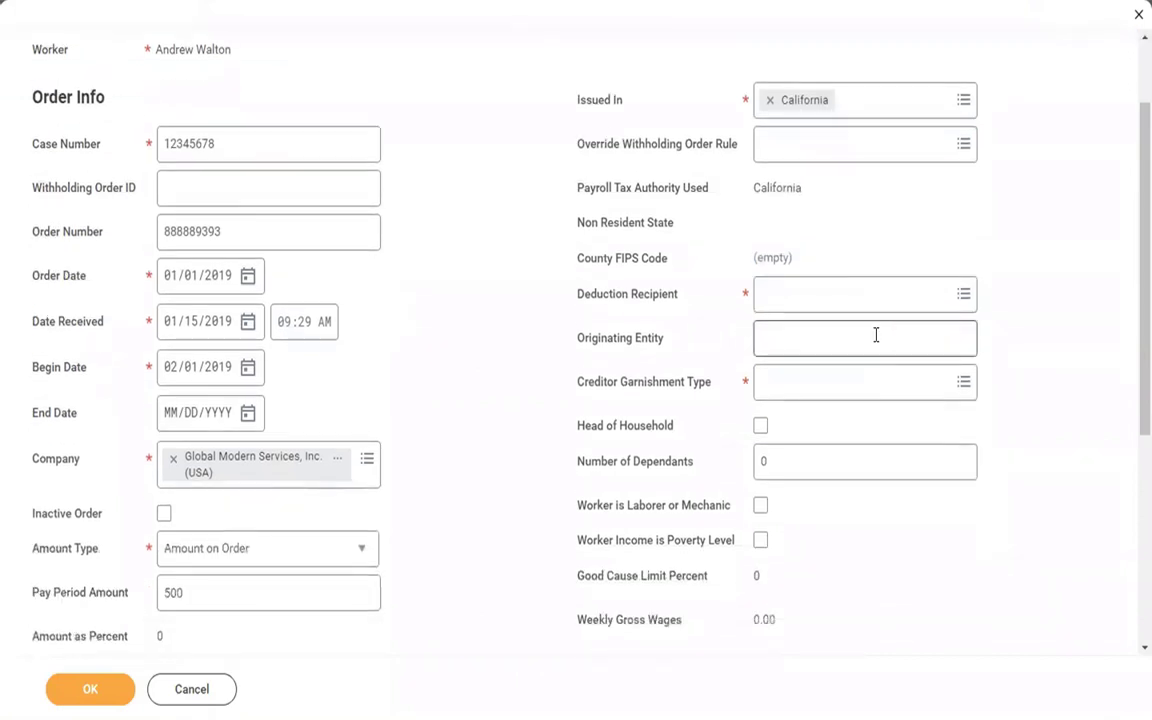
click(783, 302)
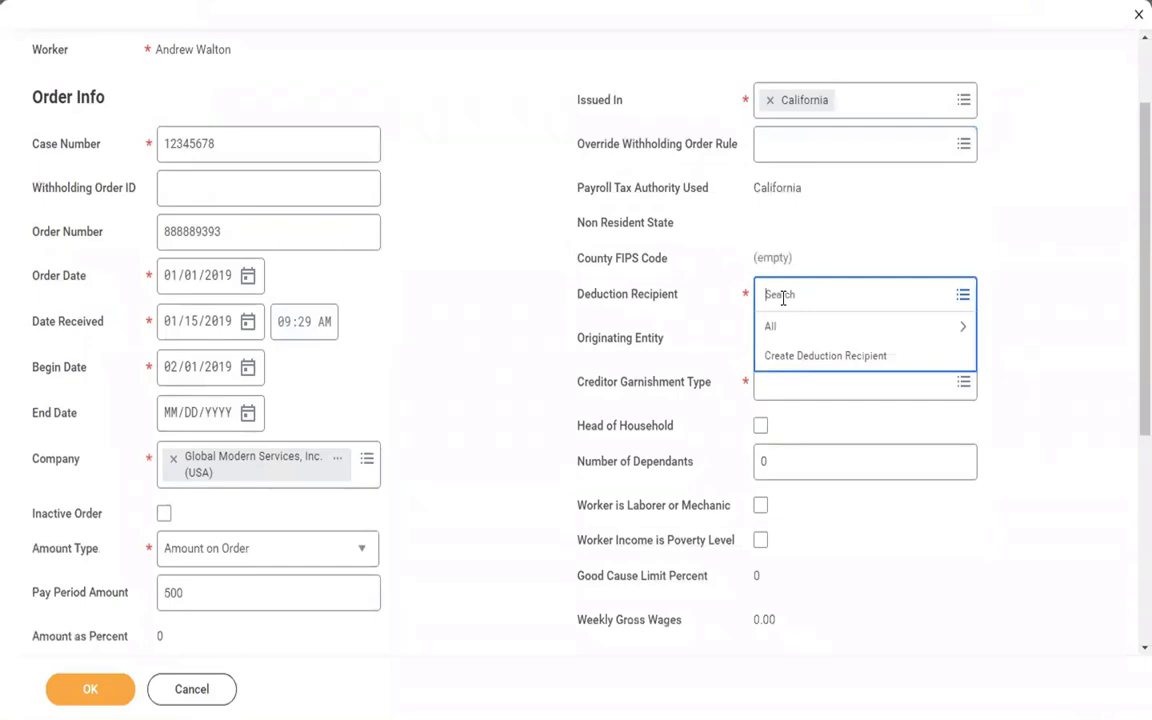
key(ctrl+Left)
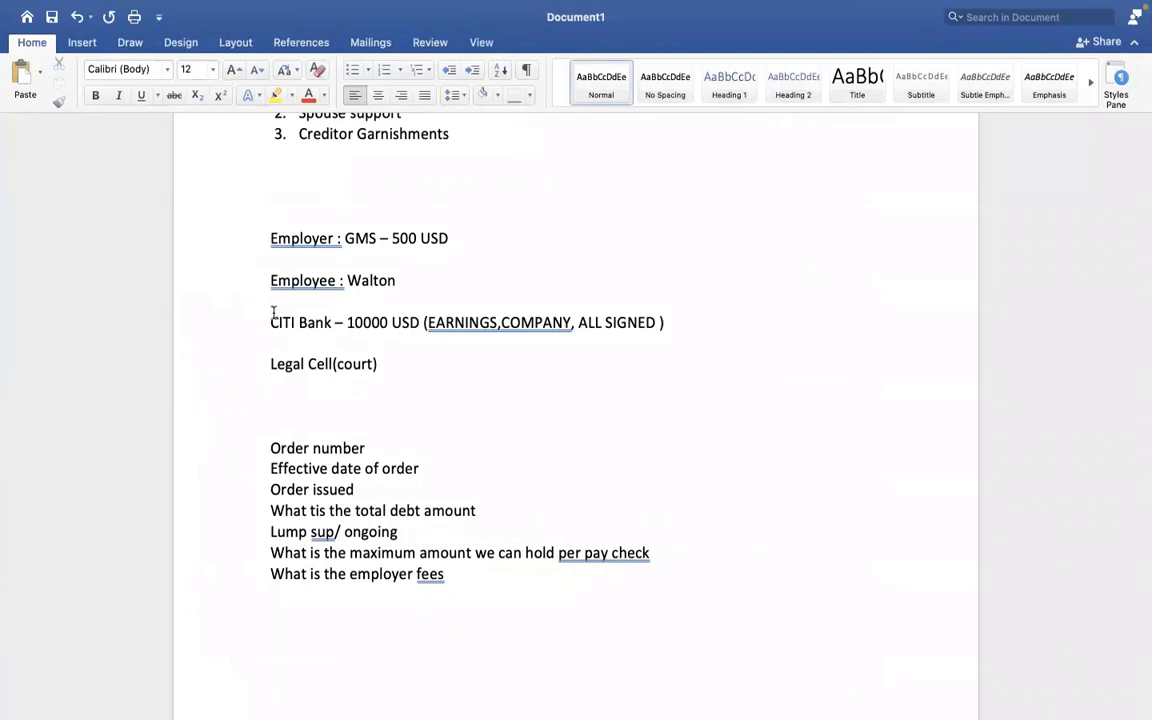
Highlight the CITI Bank – 10000 and Legal Cell(court) note lines, then return to Workday.
drag(271, 308, 371, 310)
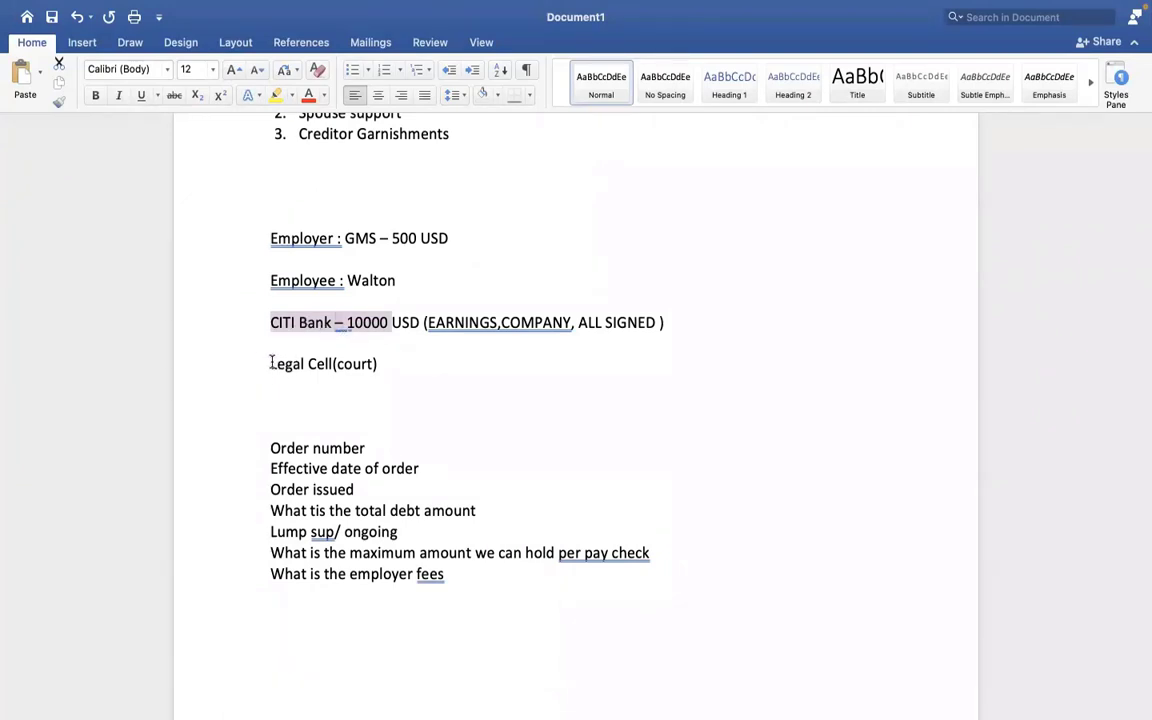
drag(271, 364, 377, 364)
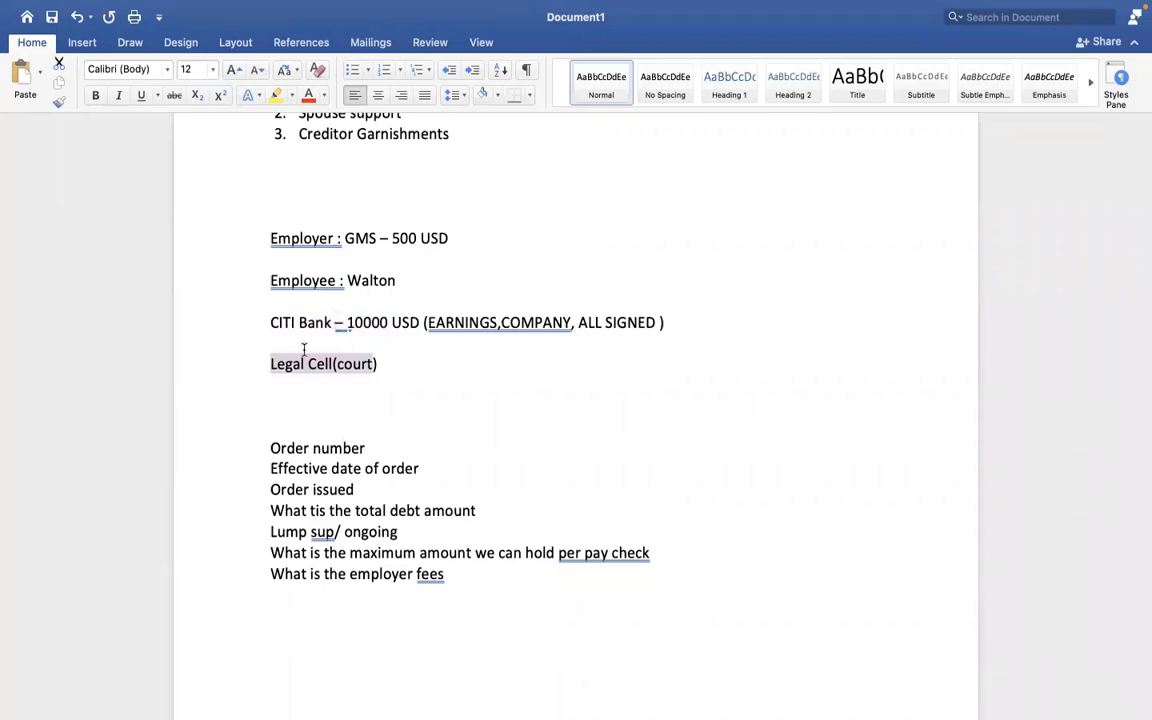
key(ctrl+Right)
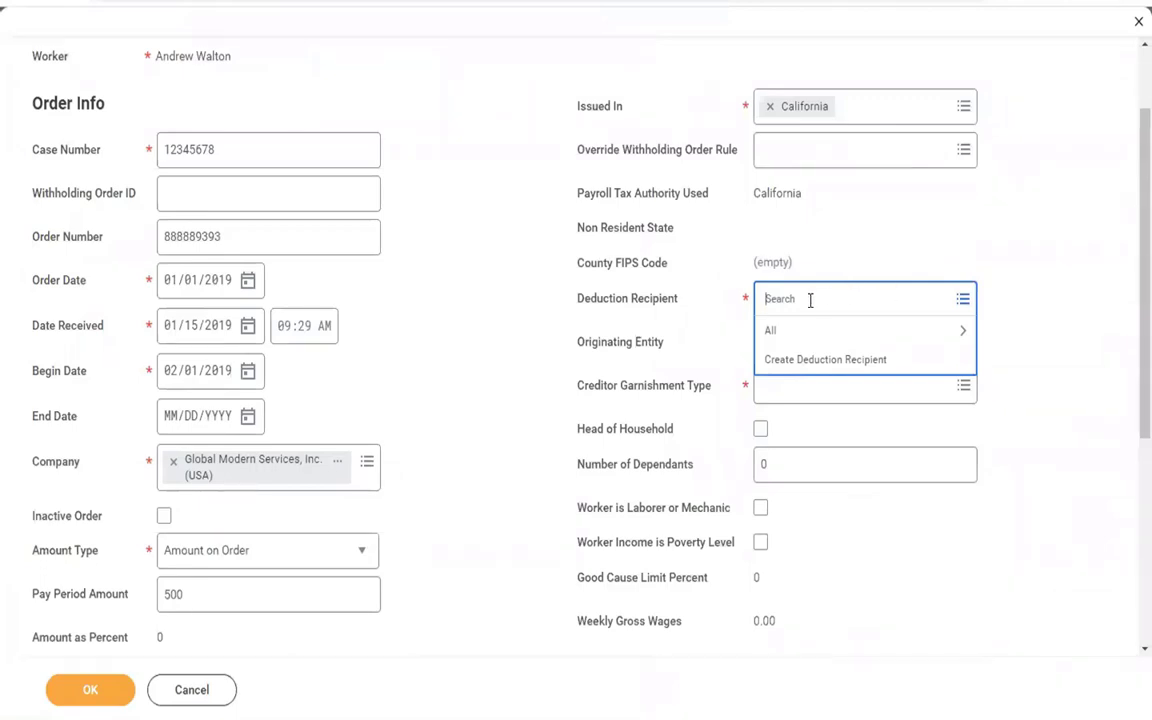
Search recipients for 'cal', pick California State Disbursement Unit, then start a new deduction recipient.
text(san)
key(Return)
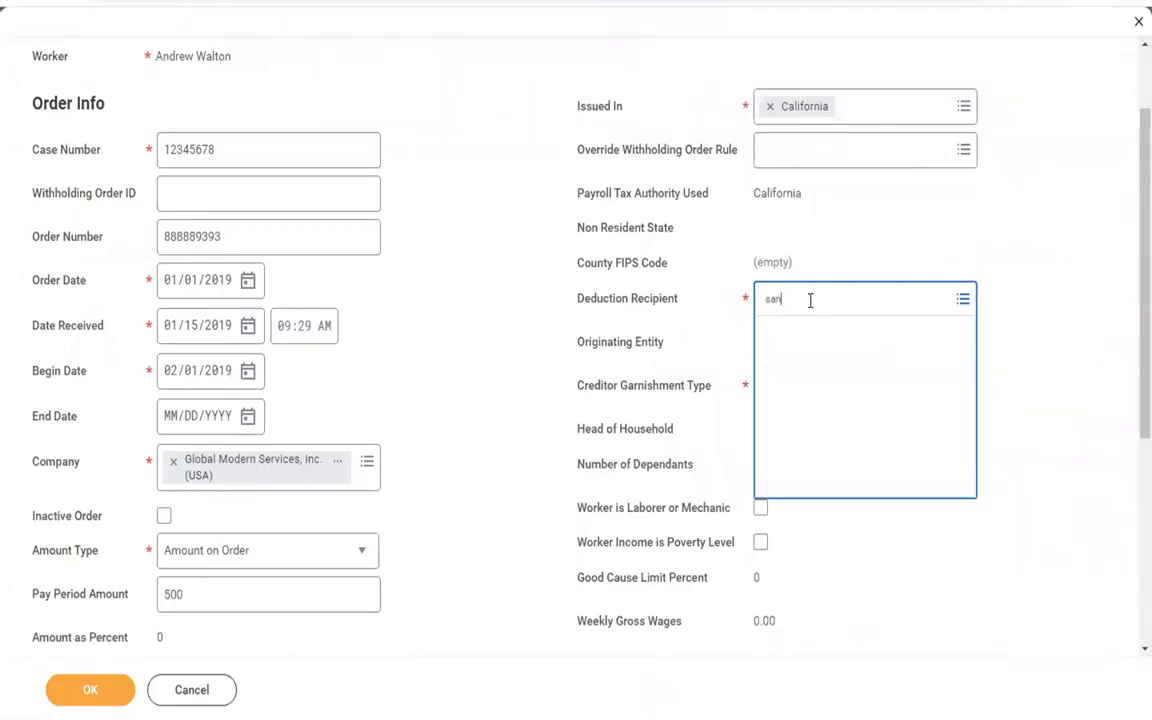
text(cal)
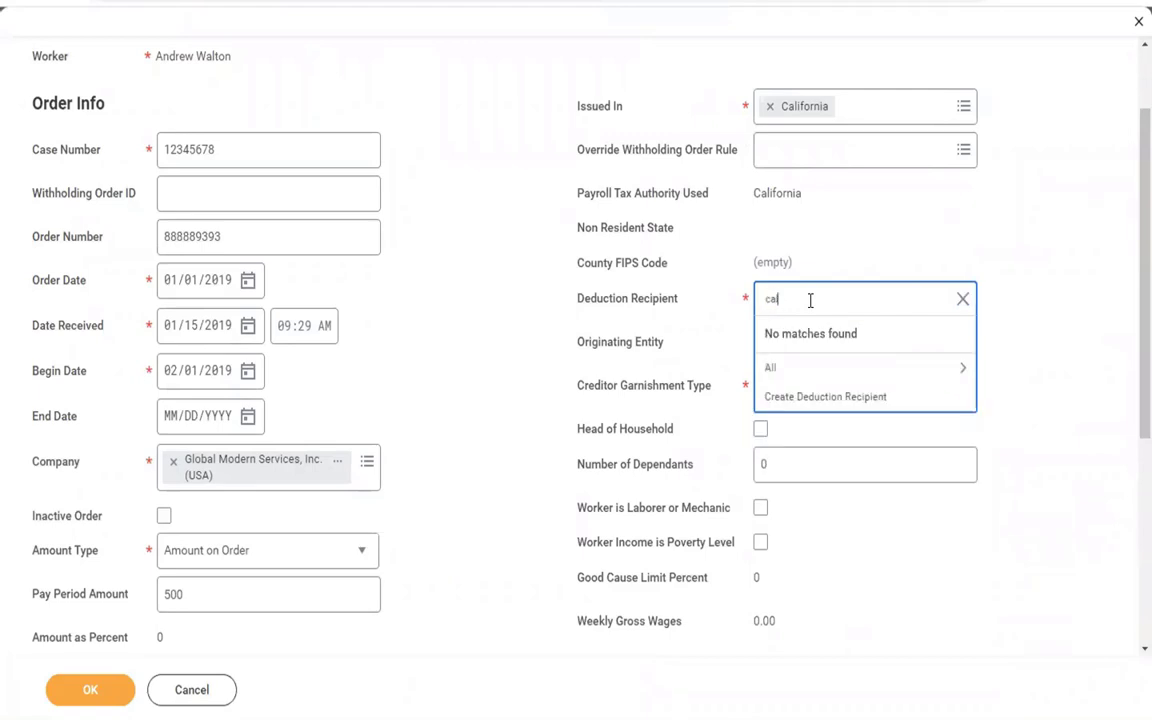
key(Return)
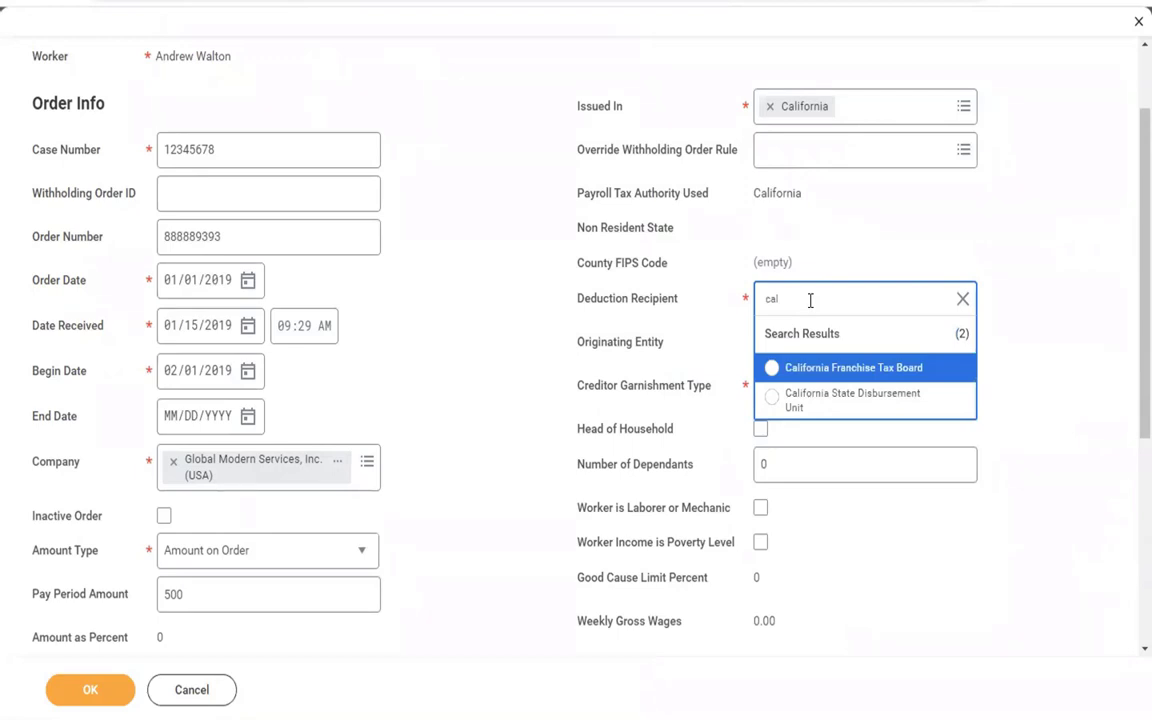
click(825, 401)
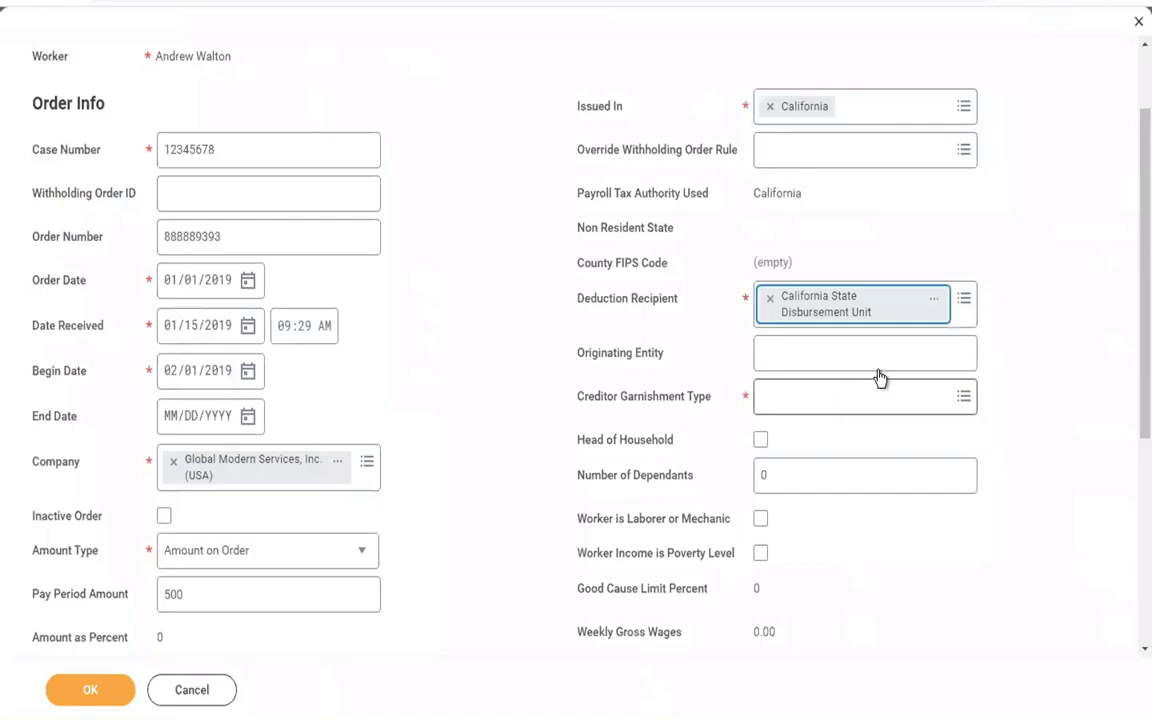
click(967, 303)
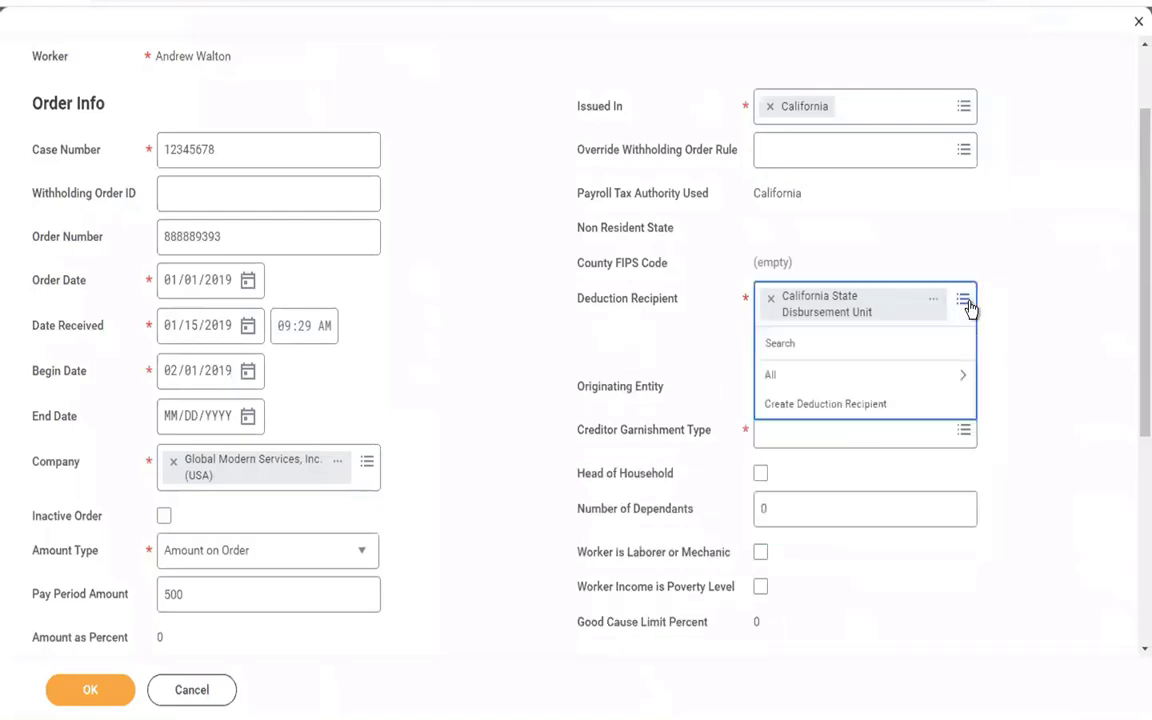
click(805, 414)
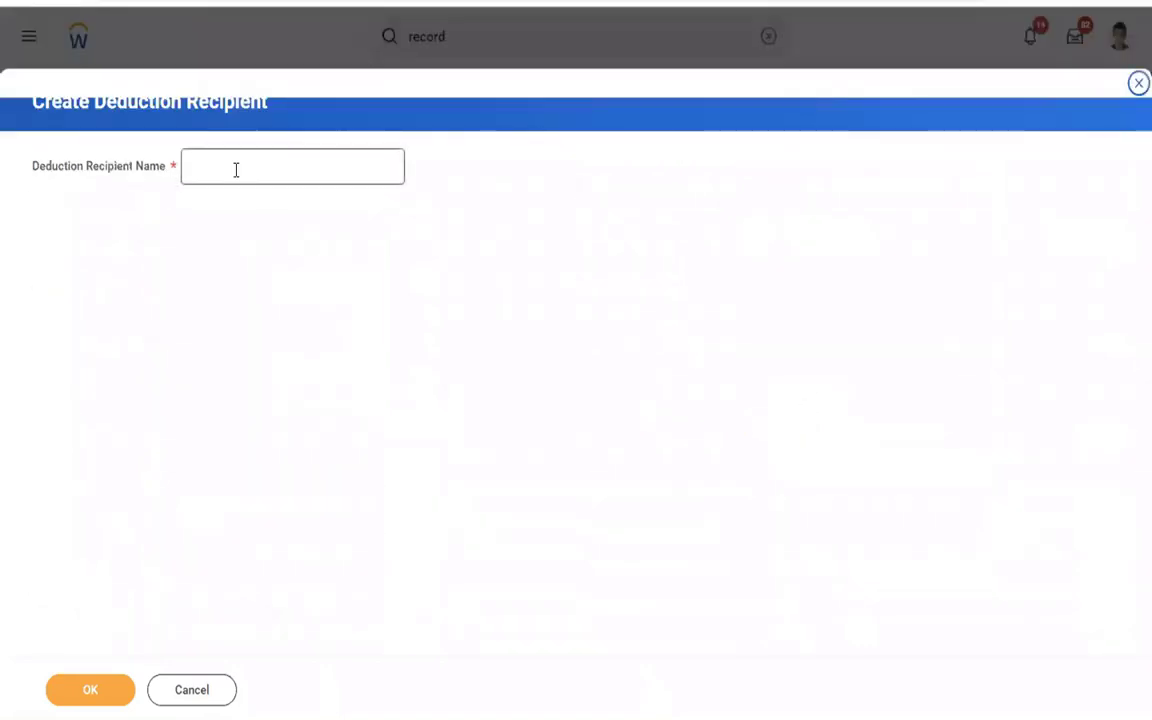
click(236, 170)
text(C)
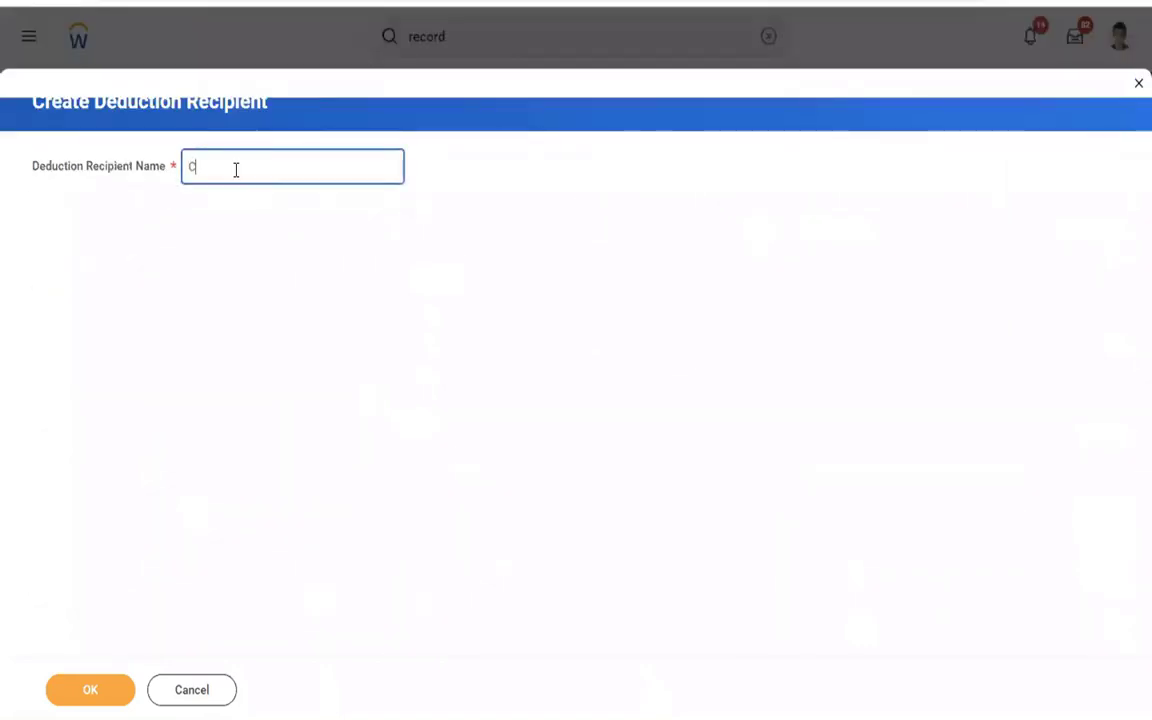
text(iti Bank)
click(61, 689)
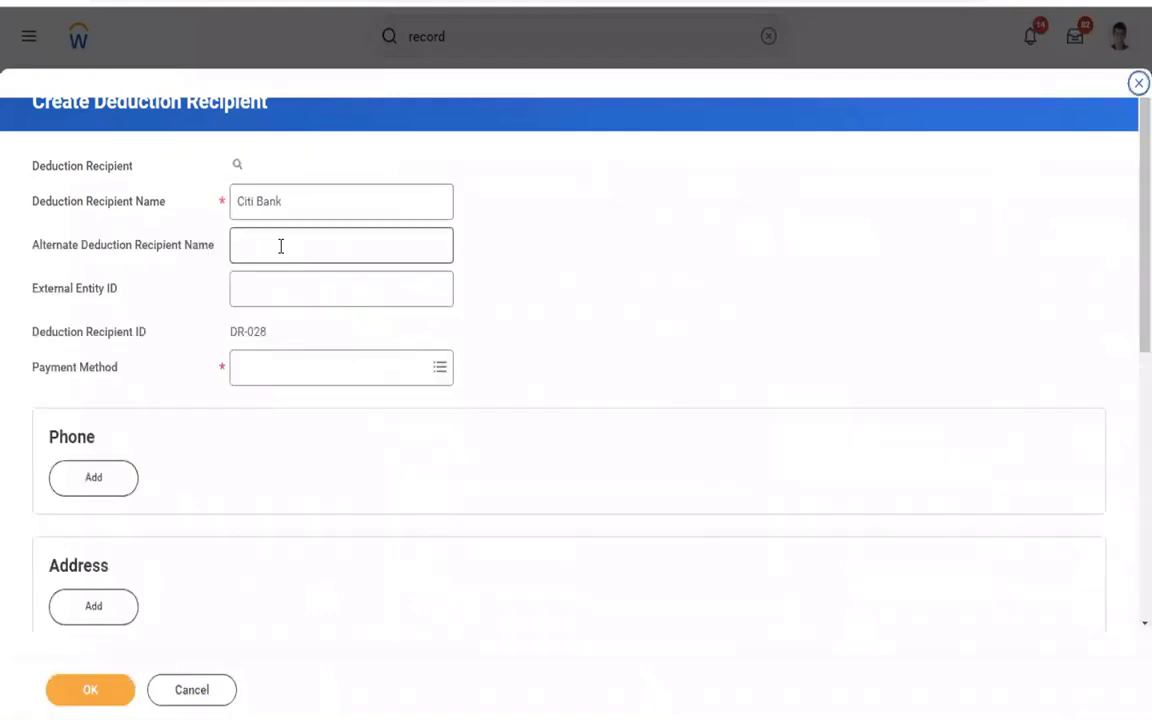
click(281, 370)
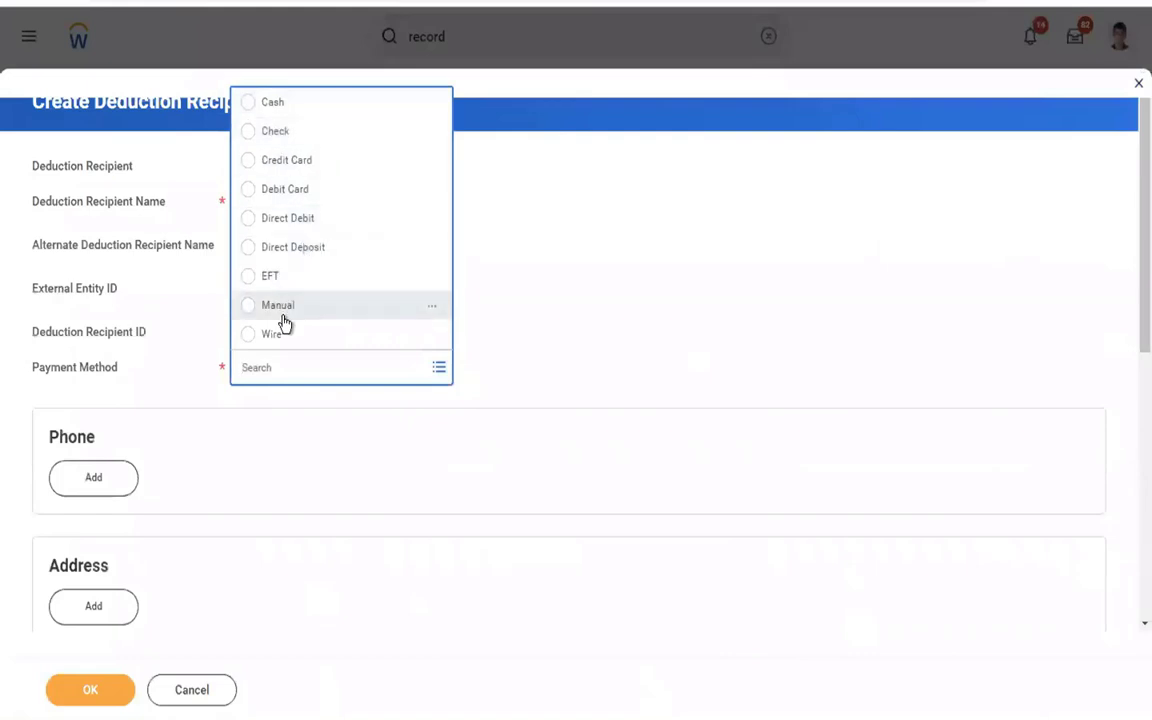
click(287, 135)
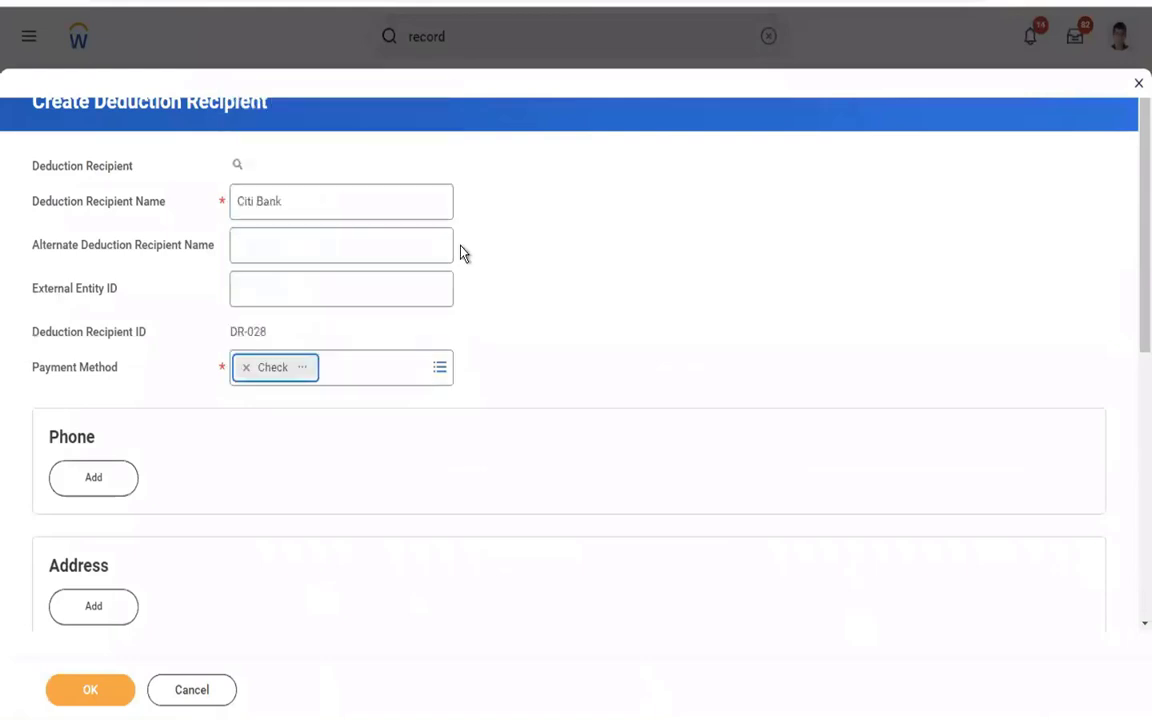
click(258, 285)
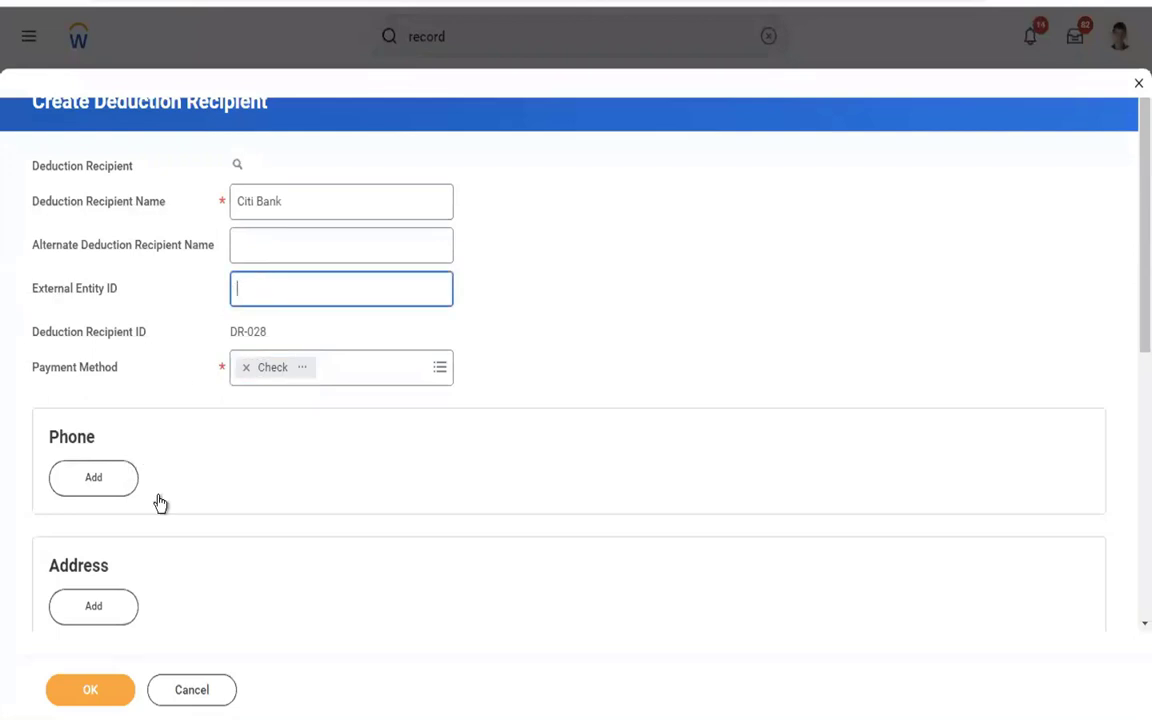
scroll(416, 519, down, 5)
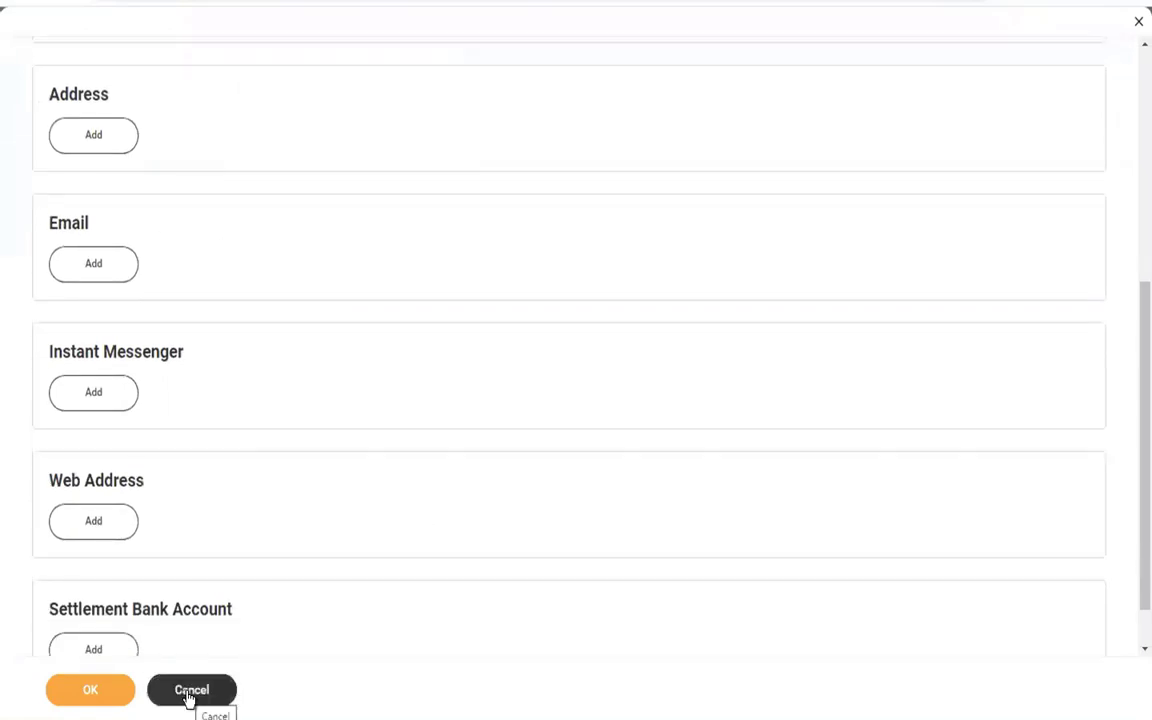
click(189, 693)
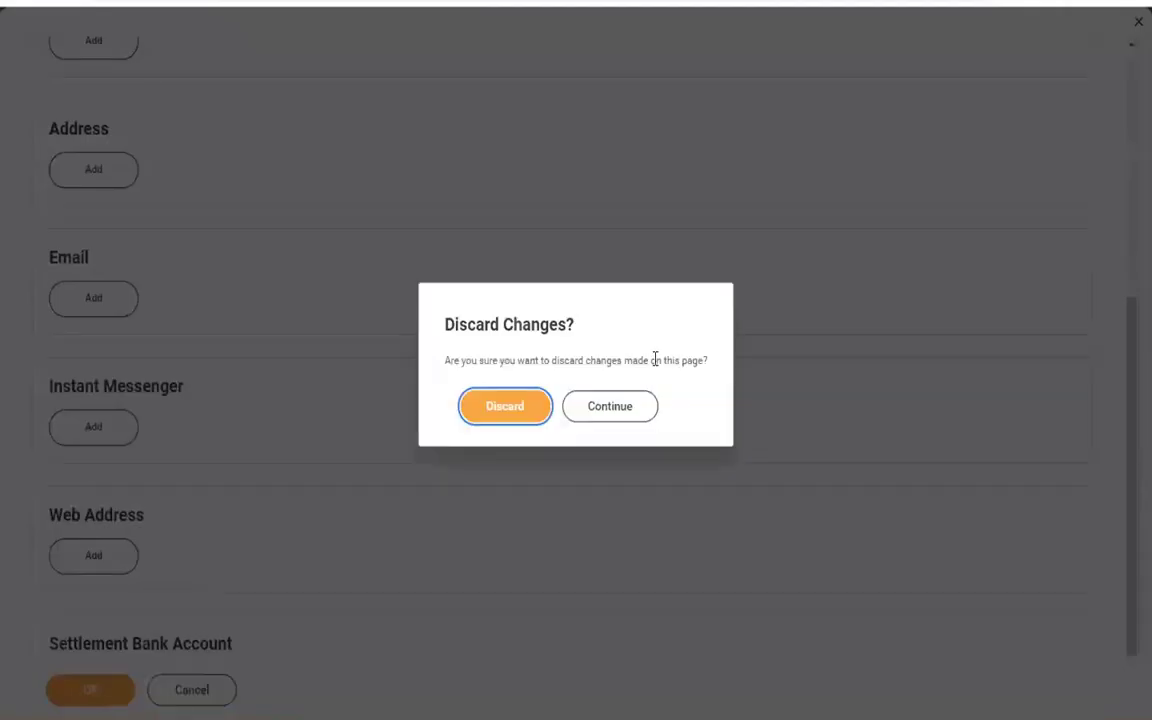
click(487, 417)
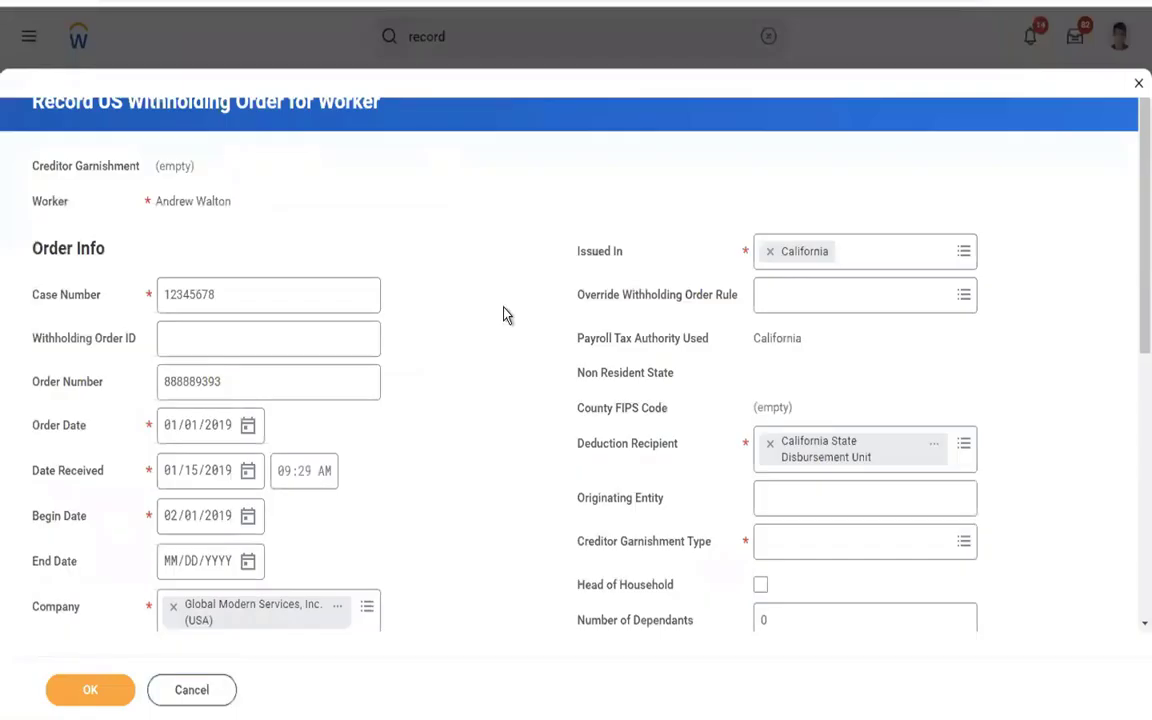
Enter 'Legal Cell - Citi Bank' as originating entity and choose Consumer Credit Transaction garnishment type.
scroll(503, 315, down, 3)
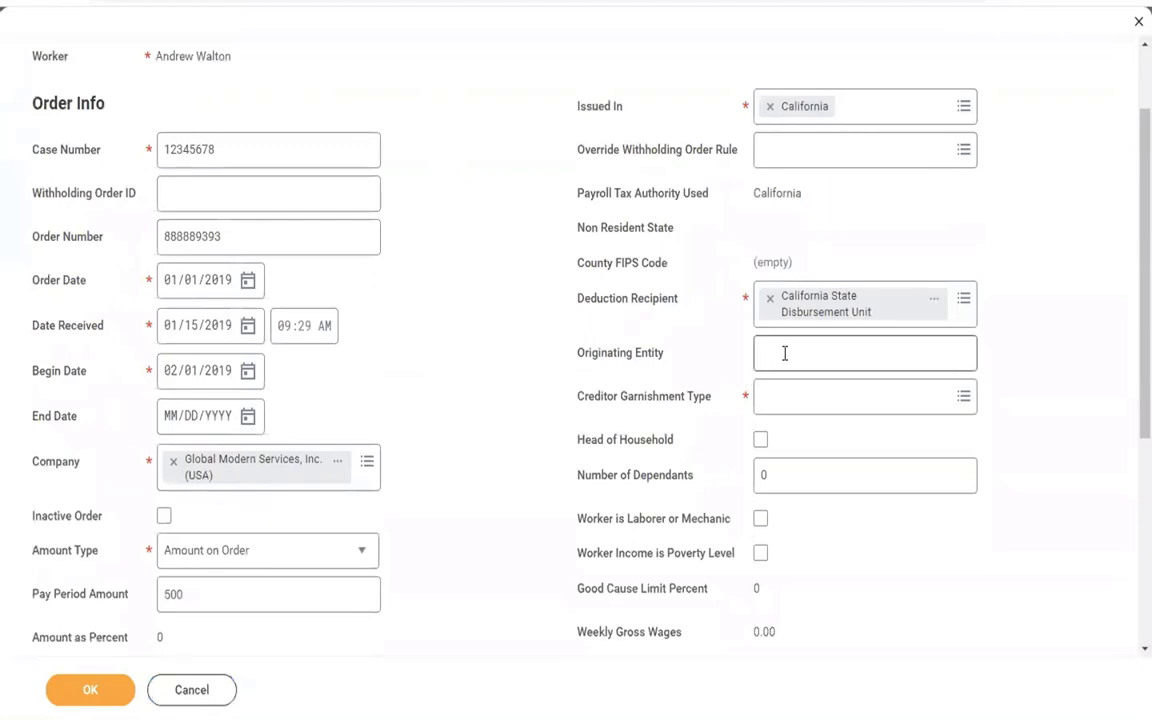
click(785, 353)
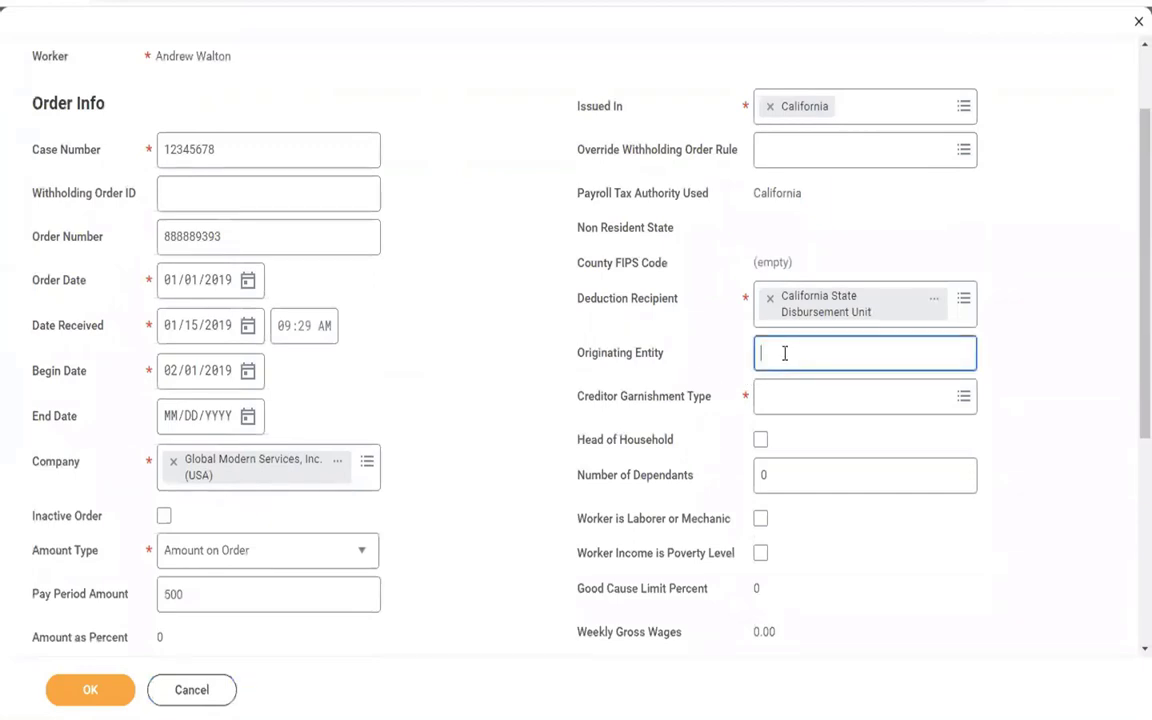
text(Legal Cell)
text(- Citi Bank)
click(1062, 342)
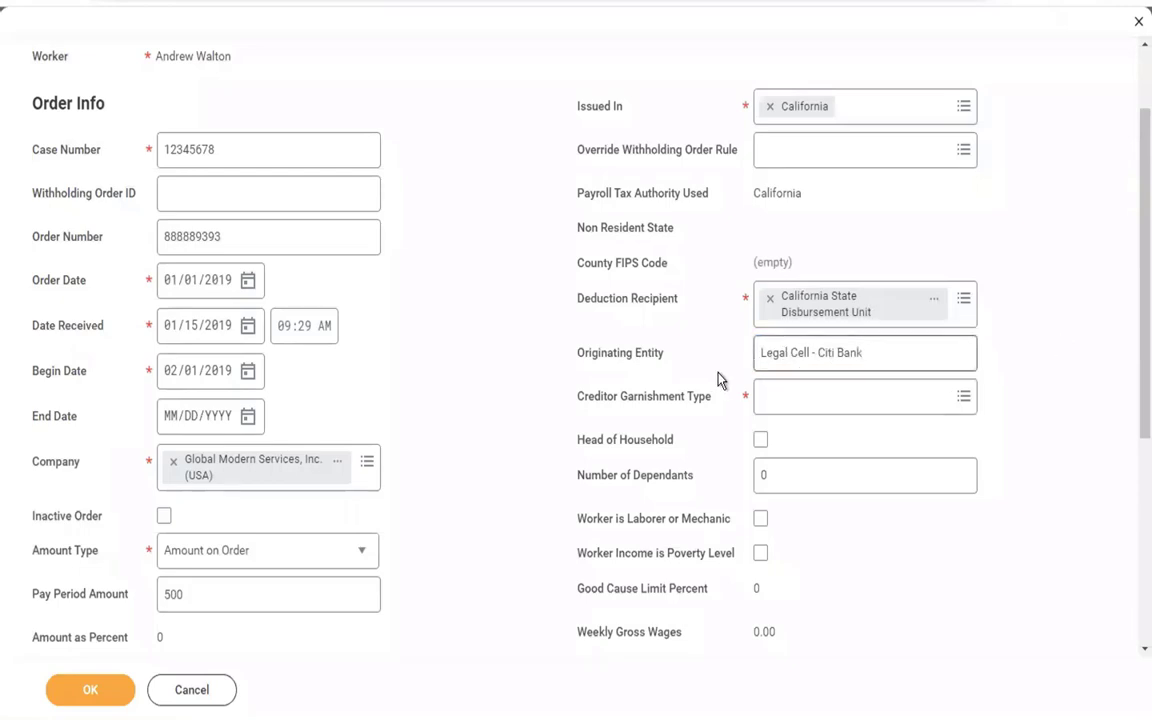
click(785, 399)
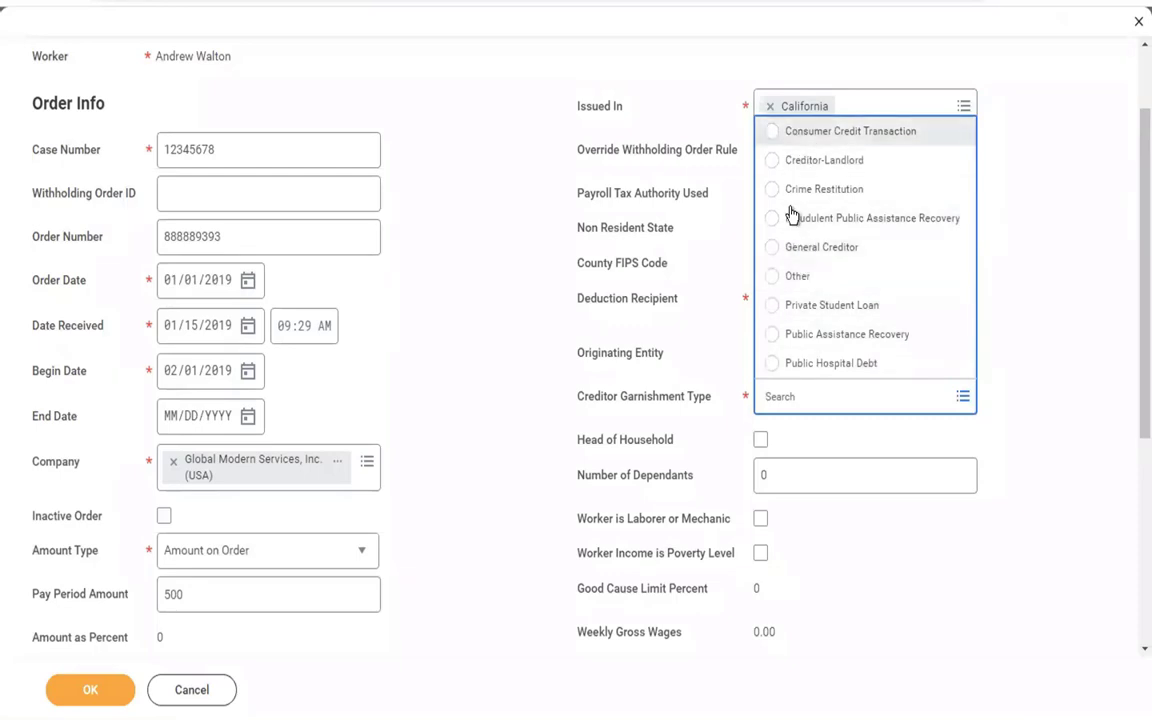
click(799, 141)
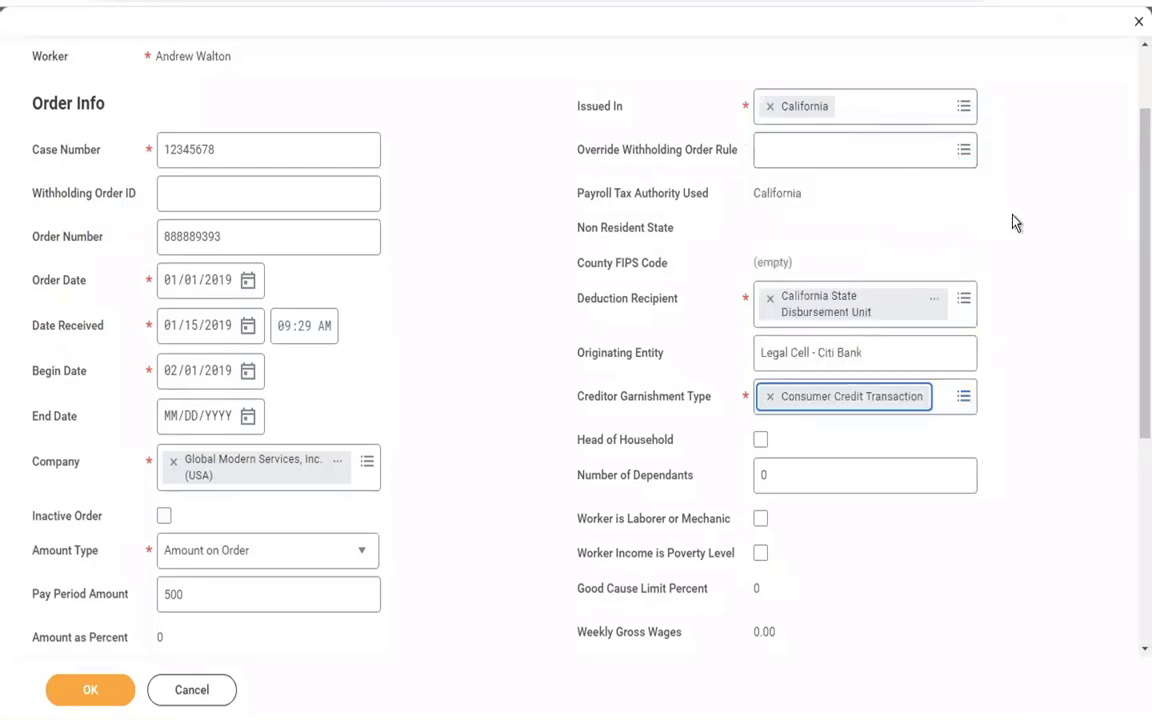
Tick Head of Household, set Number of Dependants to 2, and leave Laborer or Mechanic unchecked.
scroll(1013, 222, down, 5)
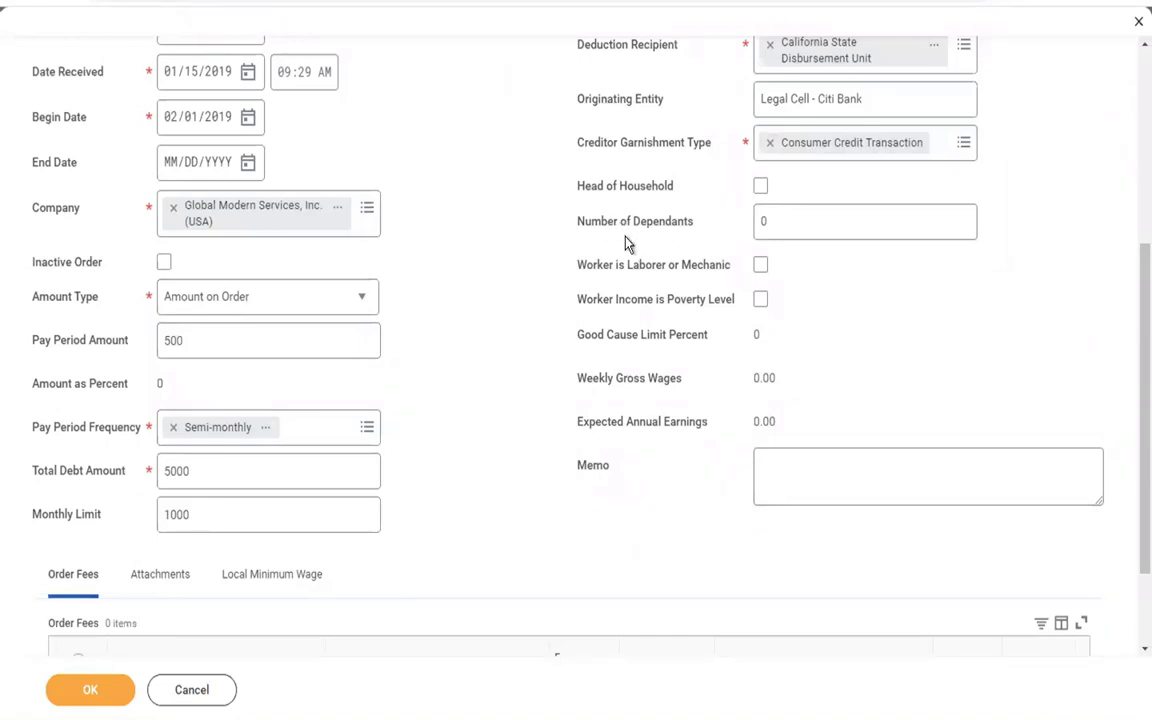
click(761, 188)
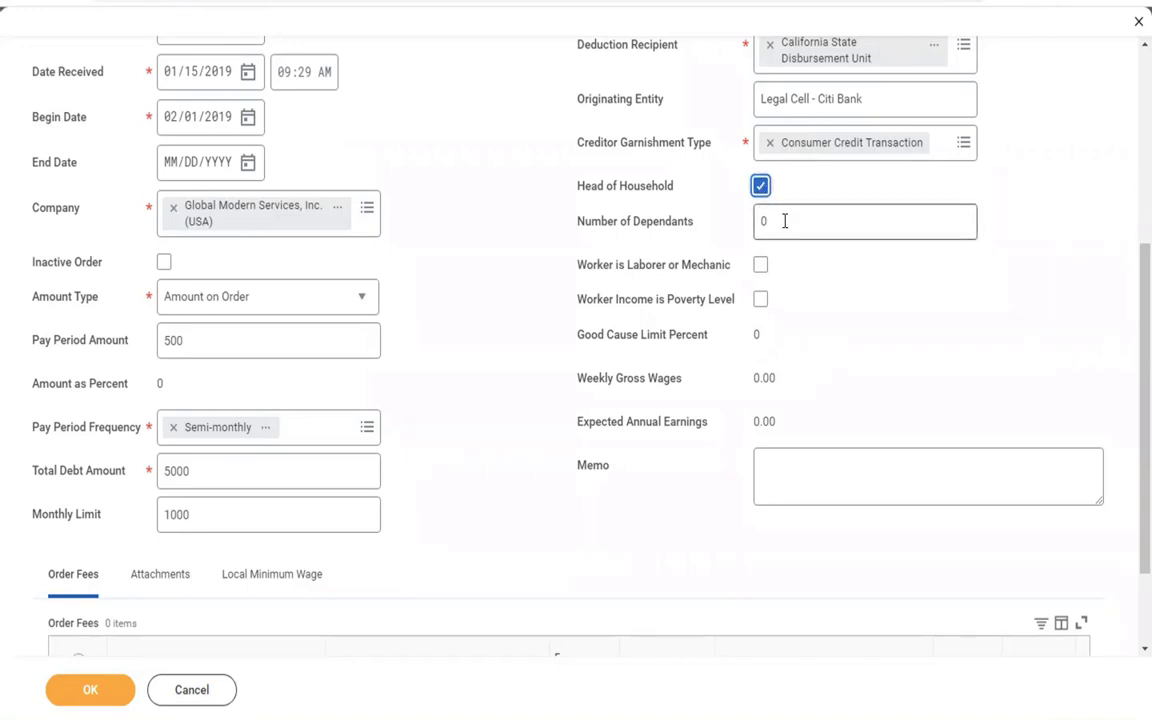
click(785, 221)
key(BackSpace)
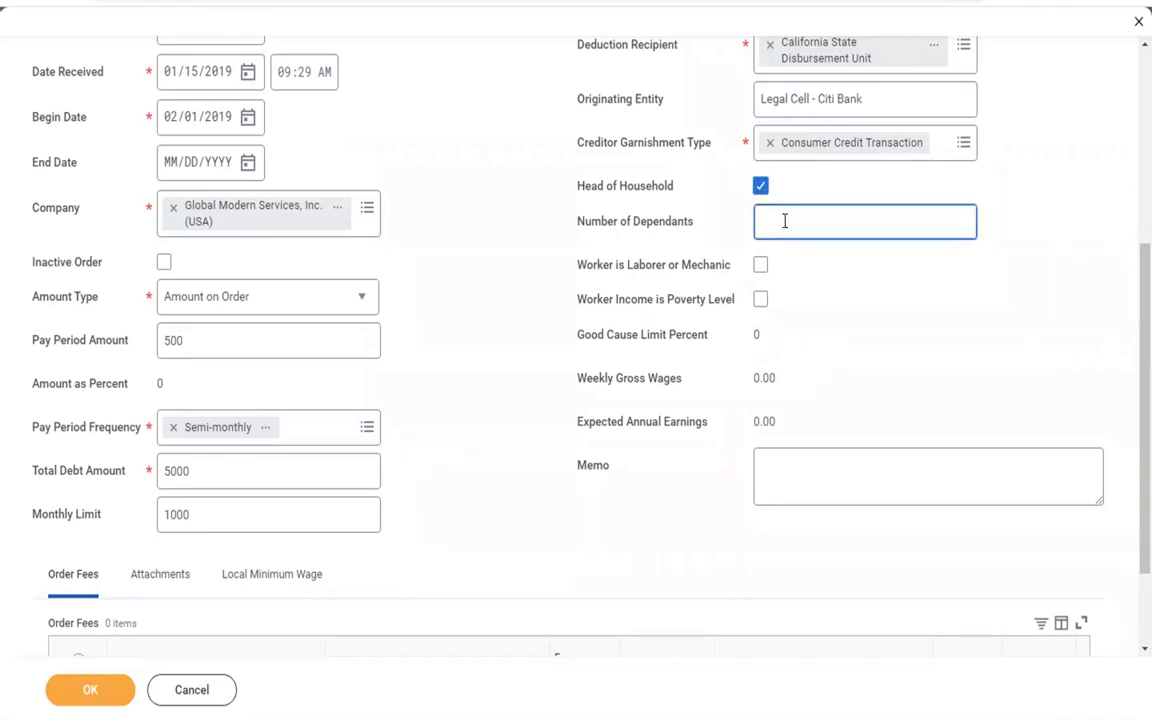
text(2)
click(737, 261)
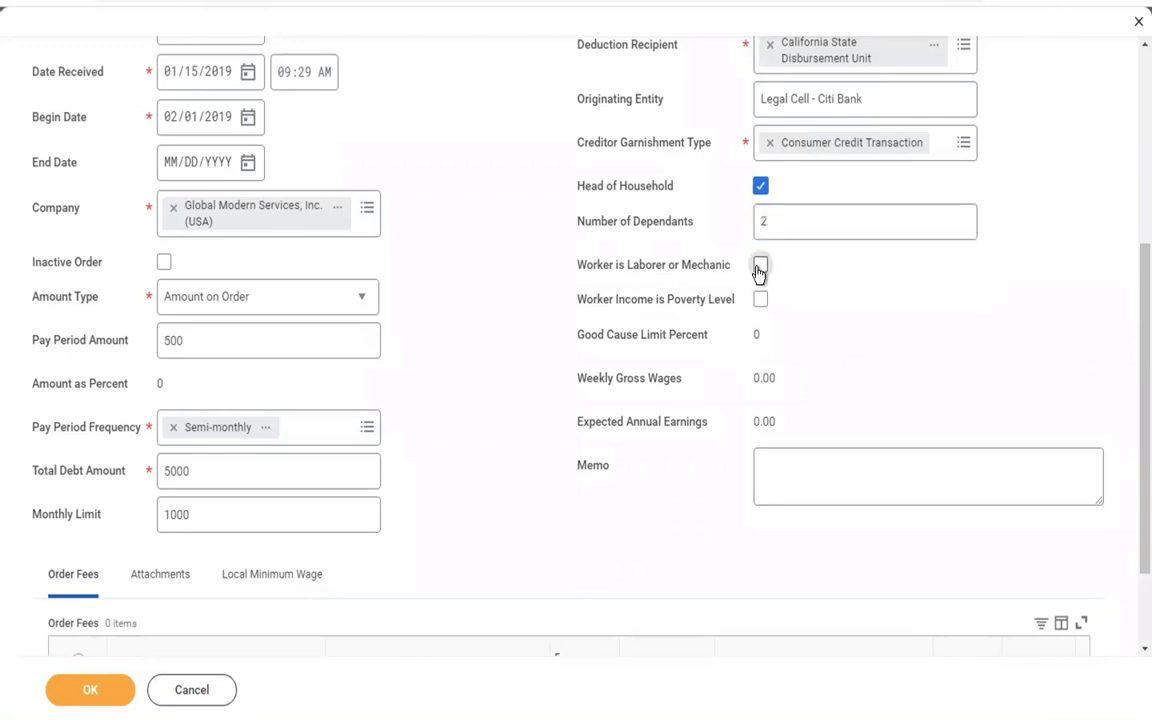
click(760, 268)
click(761, 266)
click(928, 308)
key(ctrl+Left)
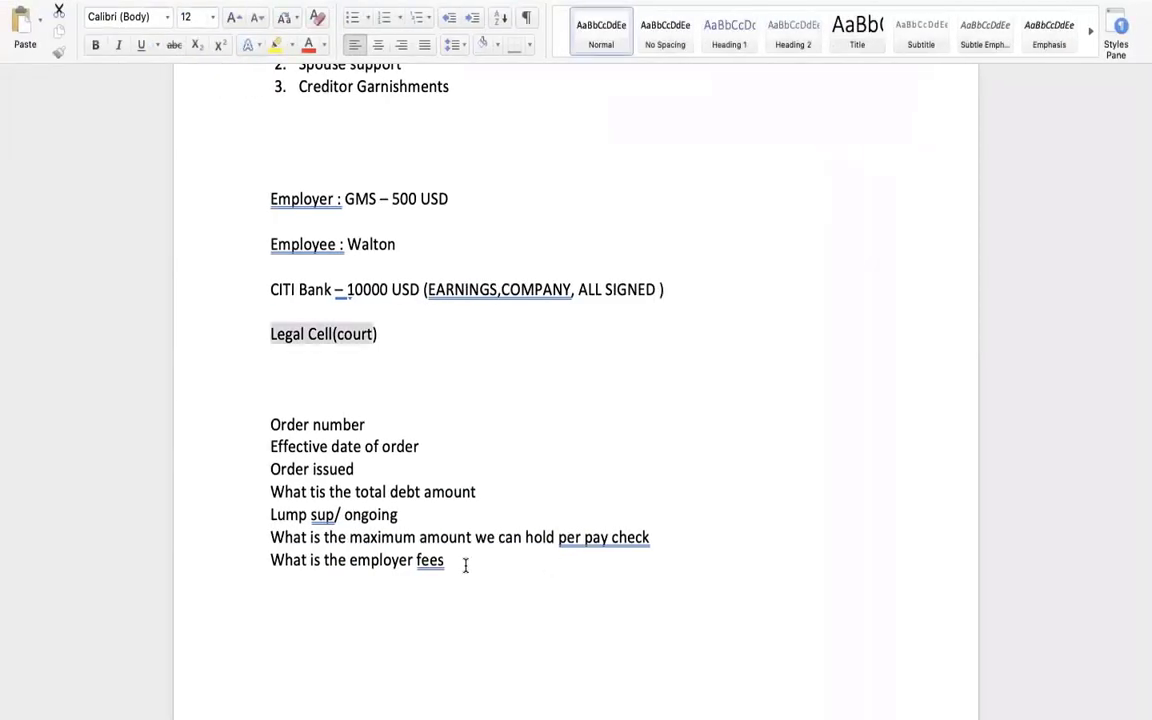
click(465, 566)
key(ctrl+Right)
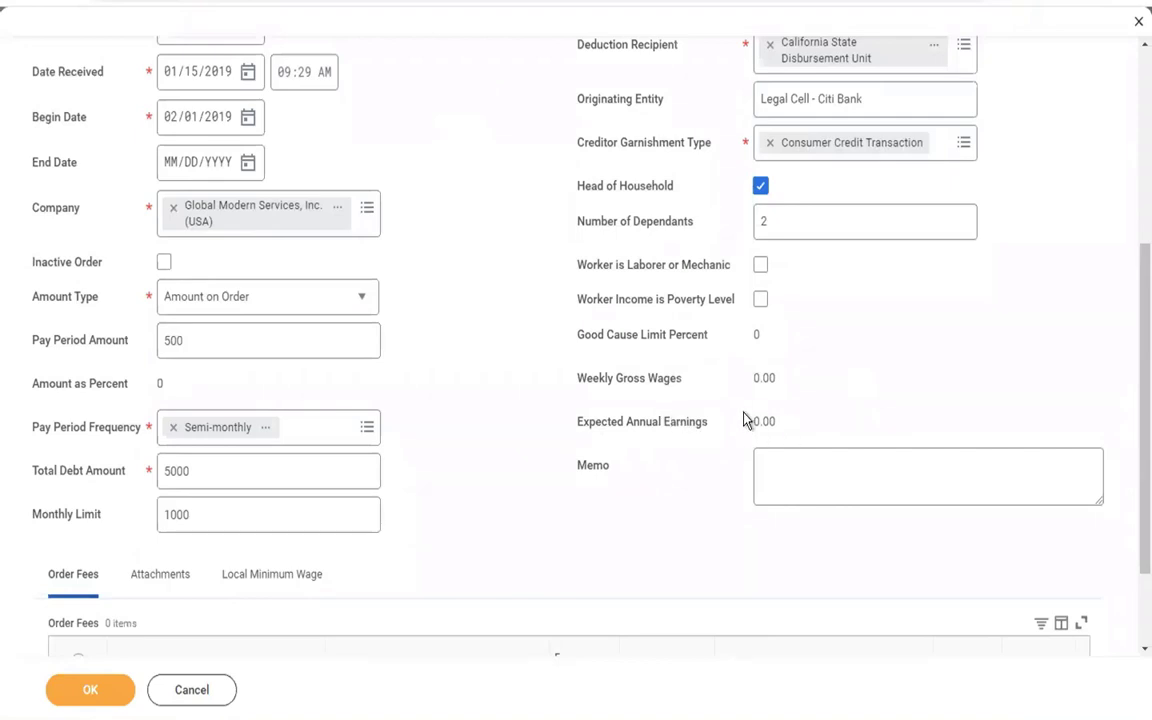
Write the memo 'Order received from the Legal Cell on 01/01/2019 for ongoing creditor garnishment.'.
click(805, 473)
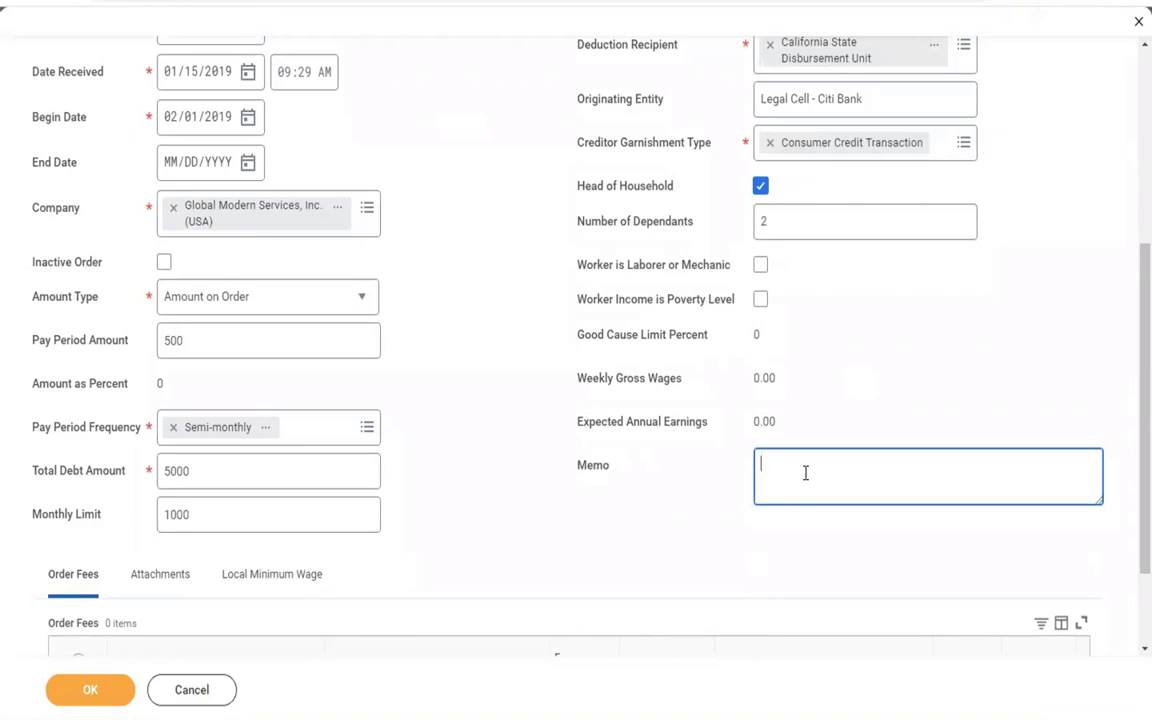
text(Order received from the )
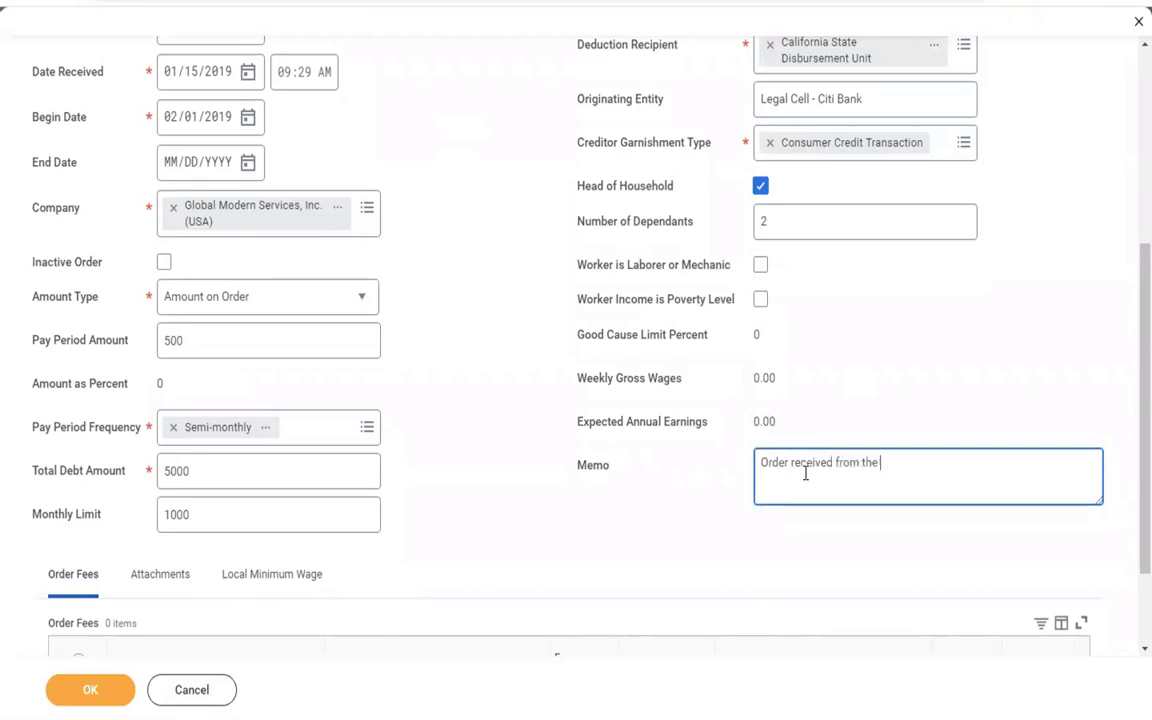
text(Legal Cell on 01)
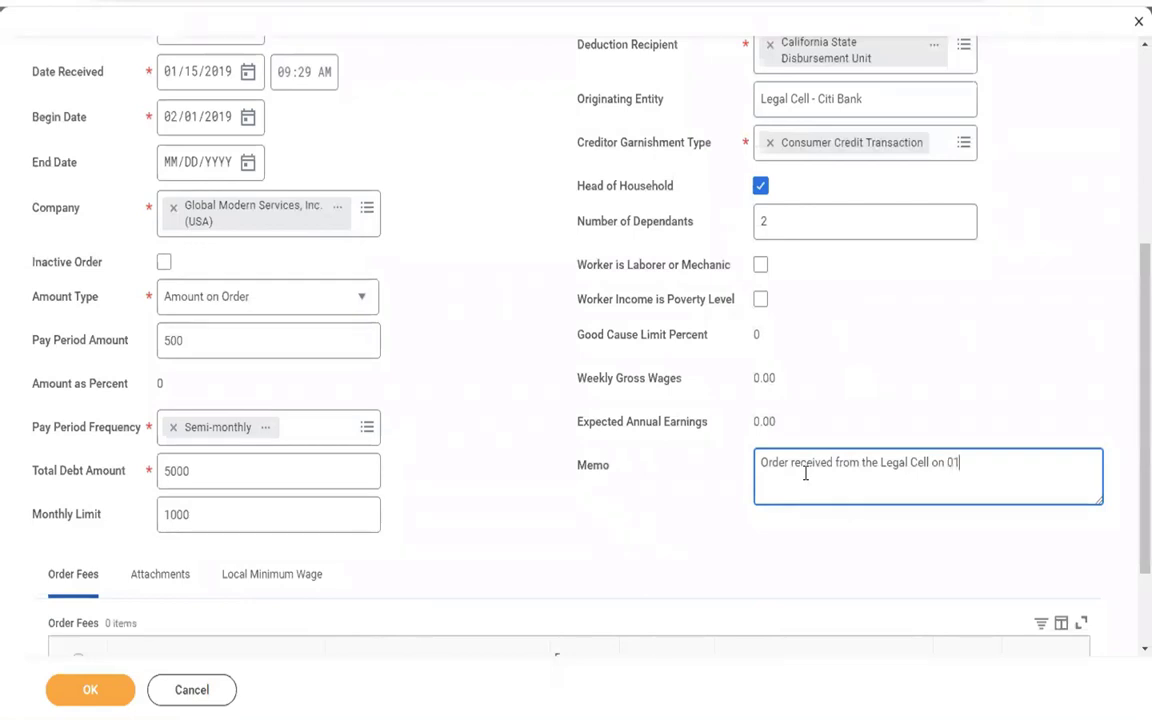
text(/01/201)
text(9, )
text(0)
key(BackSpace)
key(BackSpace)
key(BackSpace)
text(for ongo)
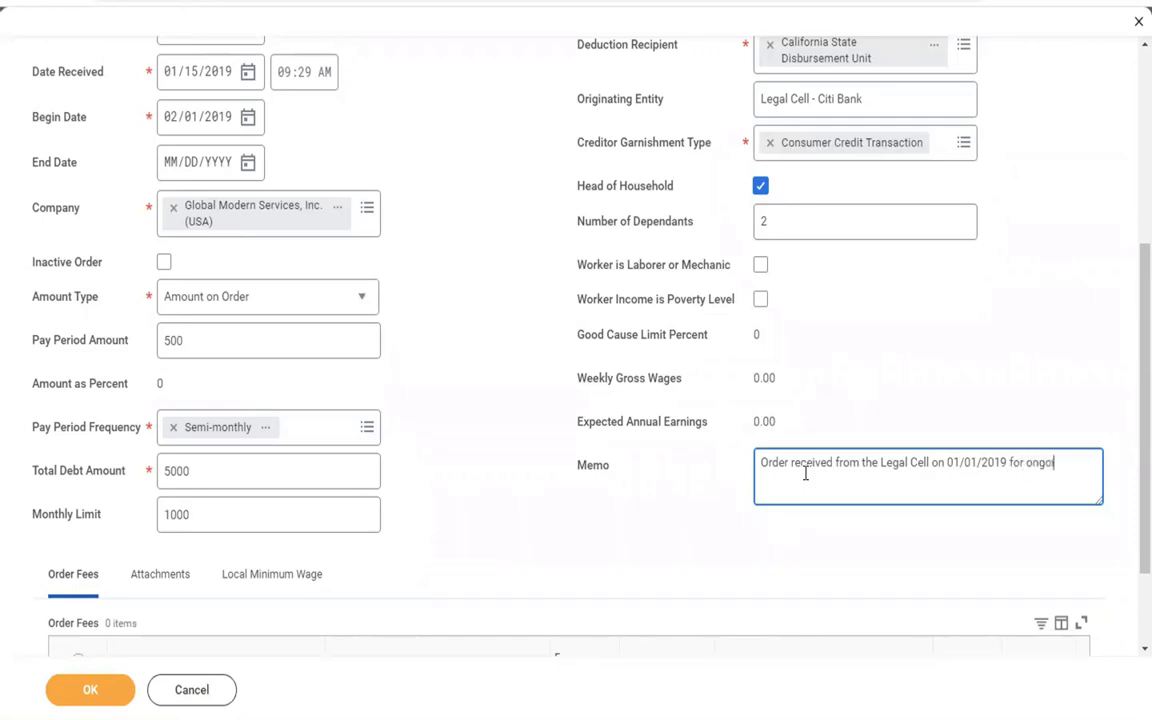
text(ing creditar garnishment)
right_click(782, 479)
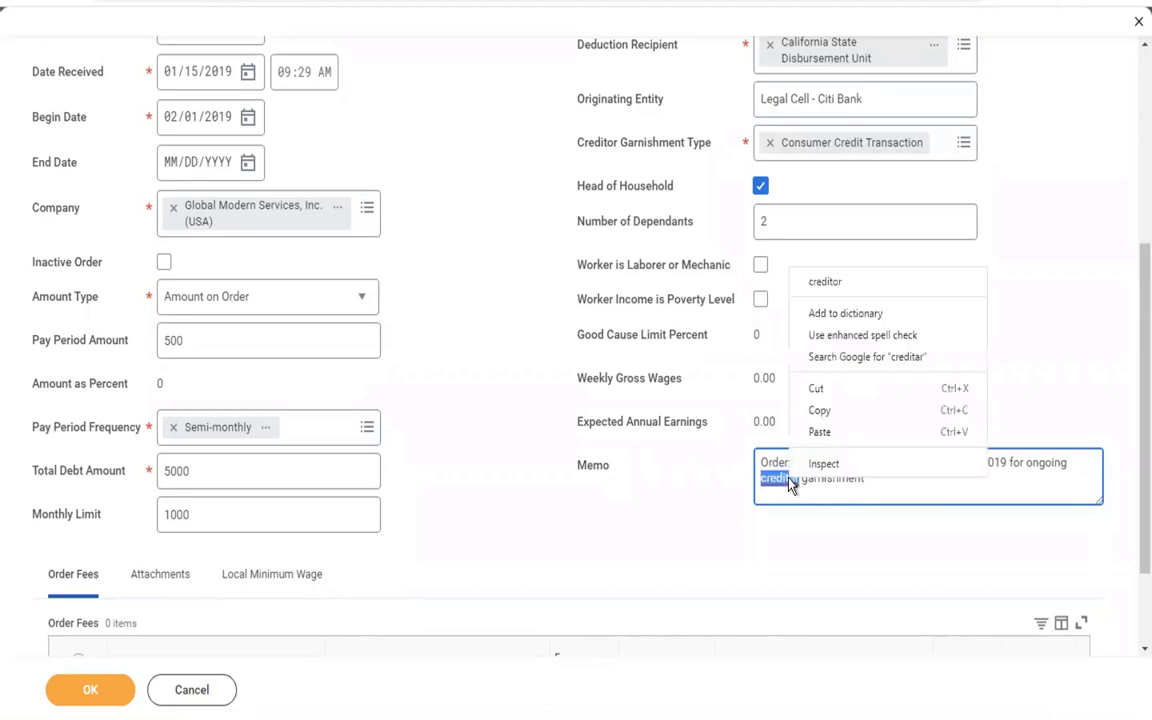
click(818, 283)
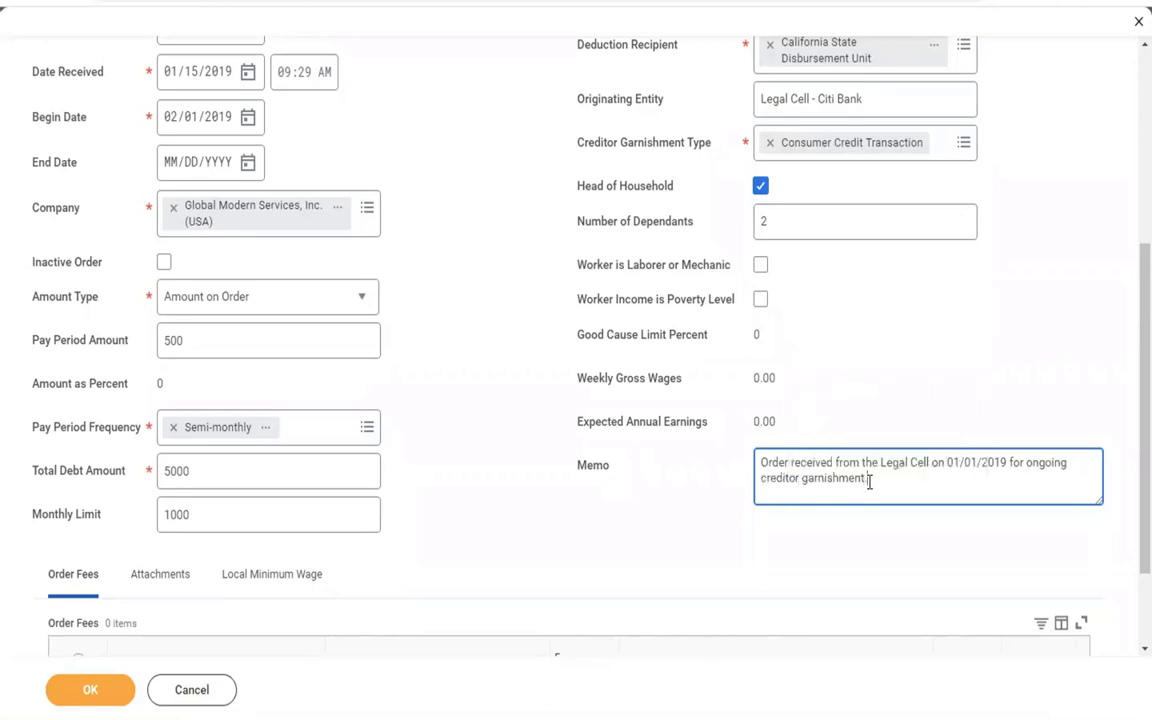
text(.)
click(968, 385)
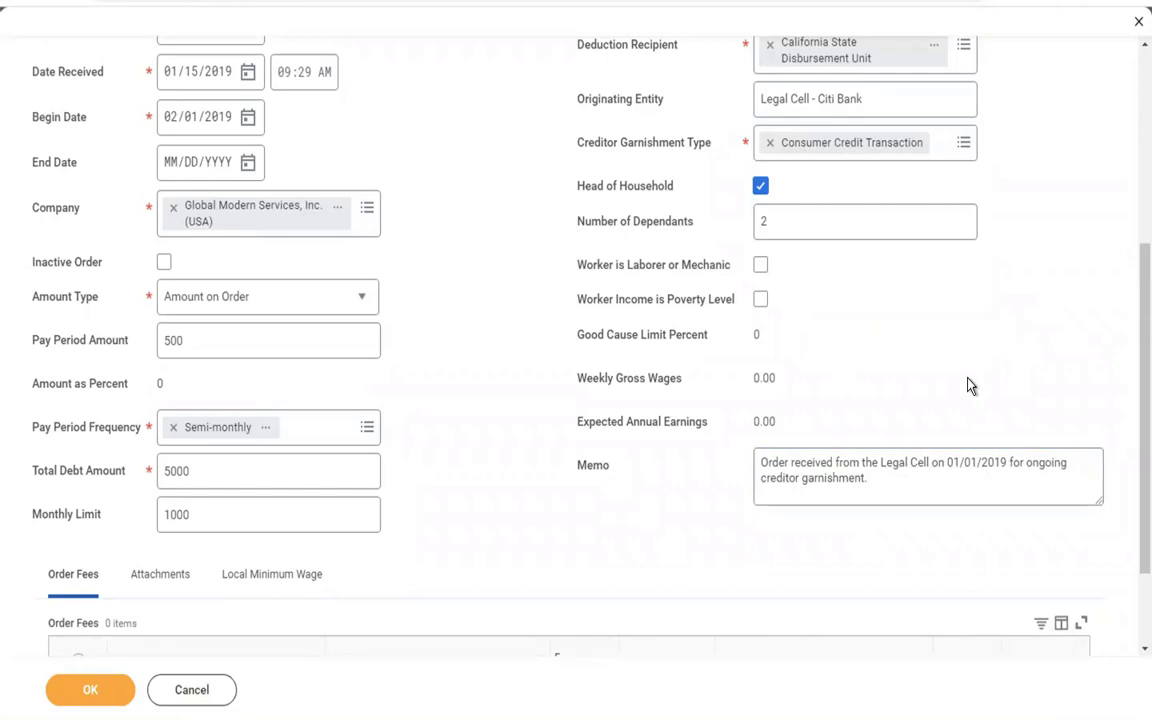
scroll(968, 385, down, 3)
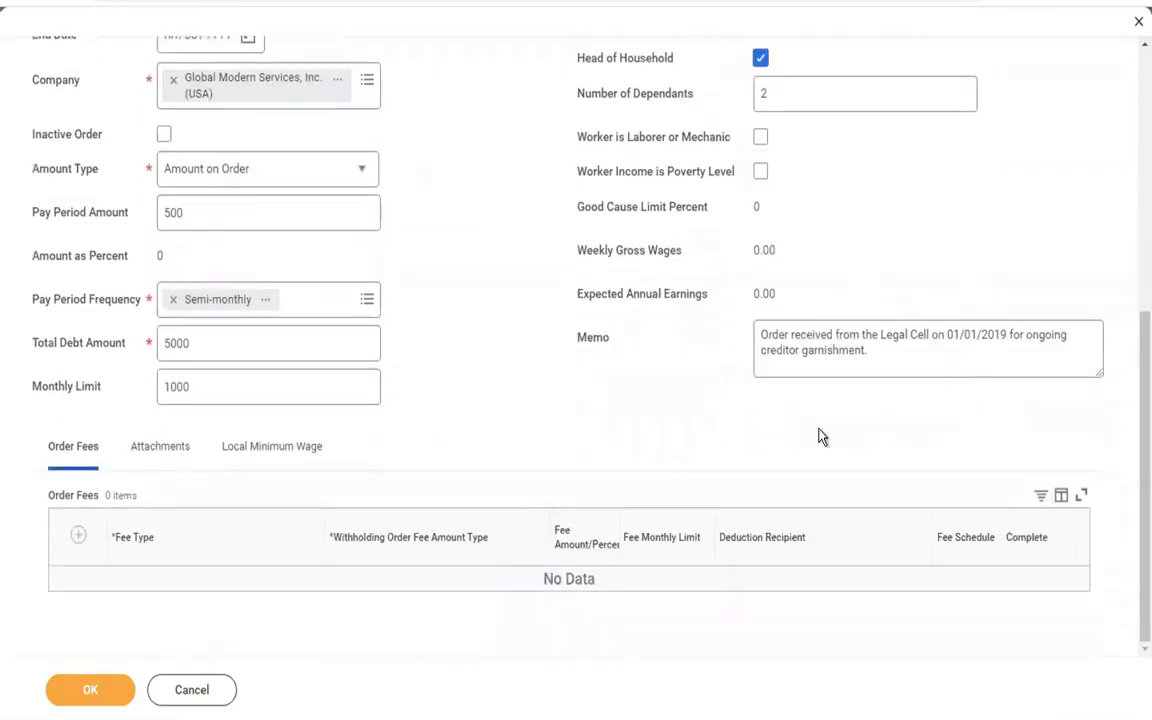
Add a Per Pay Period Employer Fee row of type Amount with fee 1.00 and monthly limit 1.00.
click(79, 540)
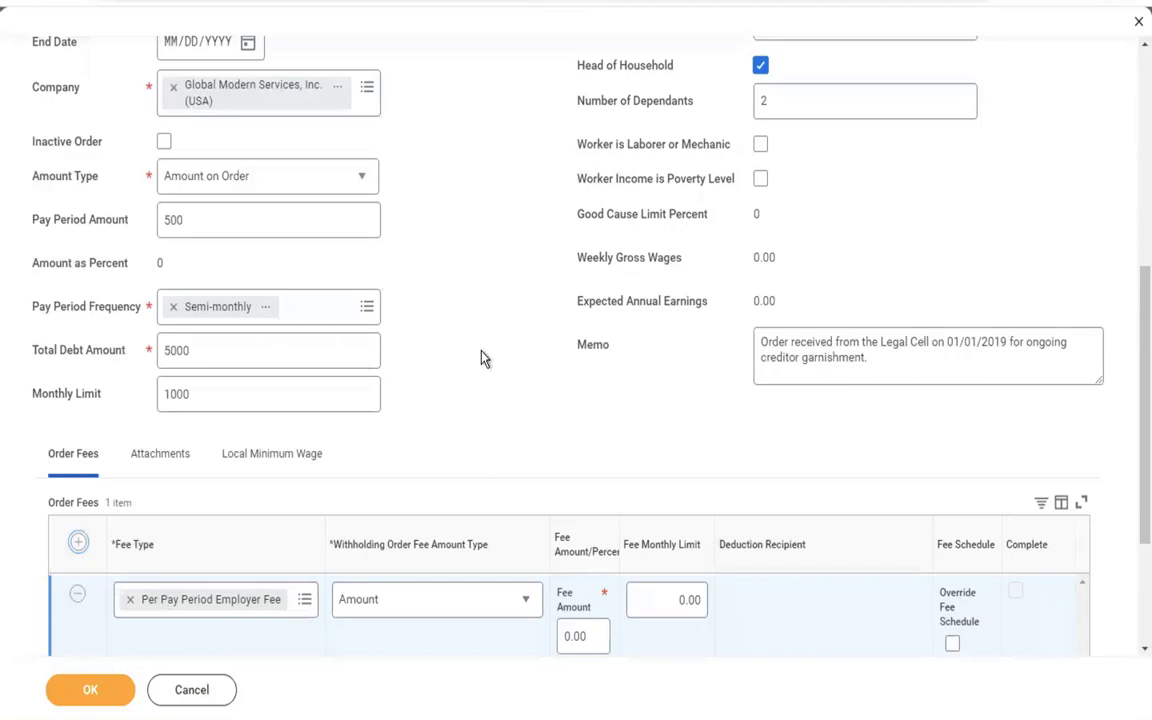
click(490, 598)
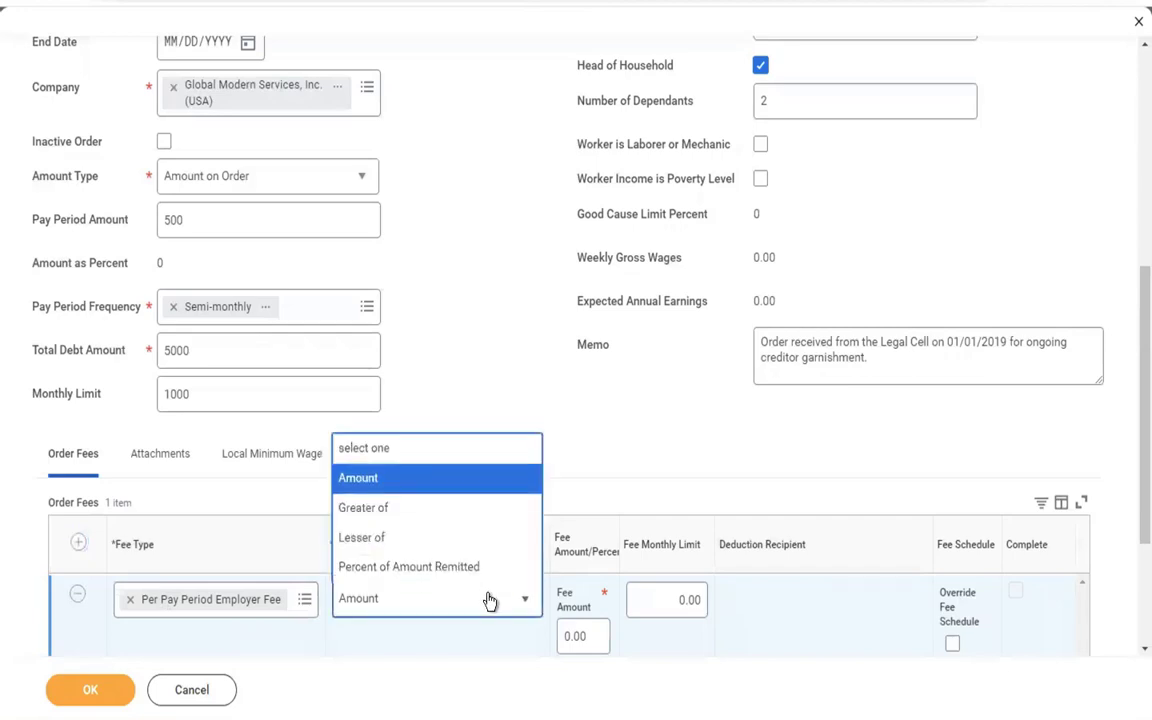
click(490, 600)
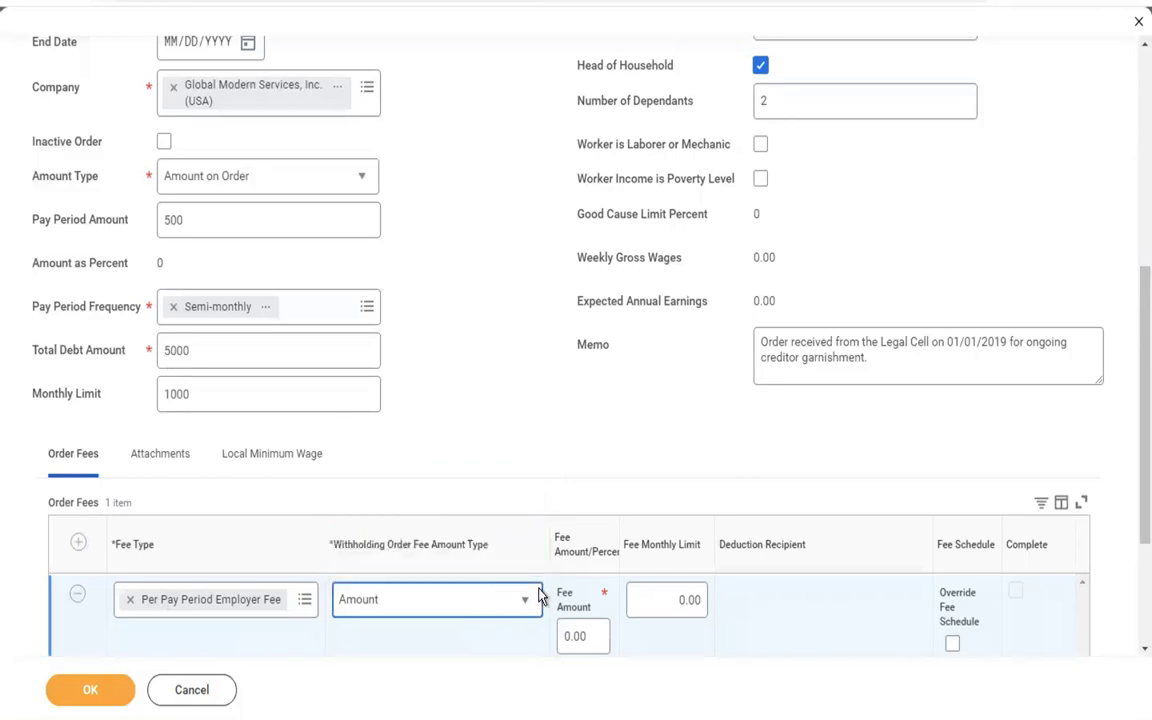
click(594, 637)
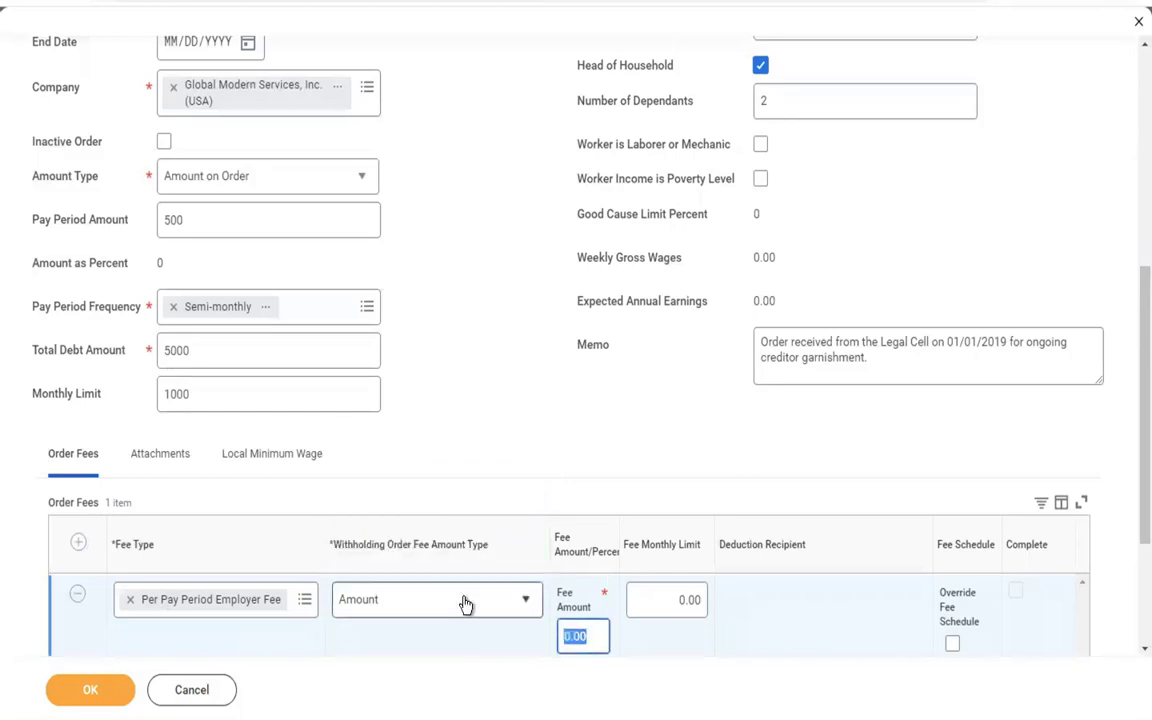
text(1)
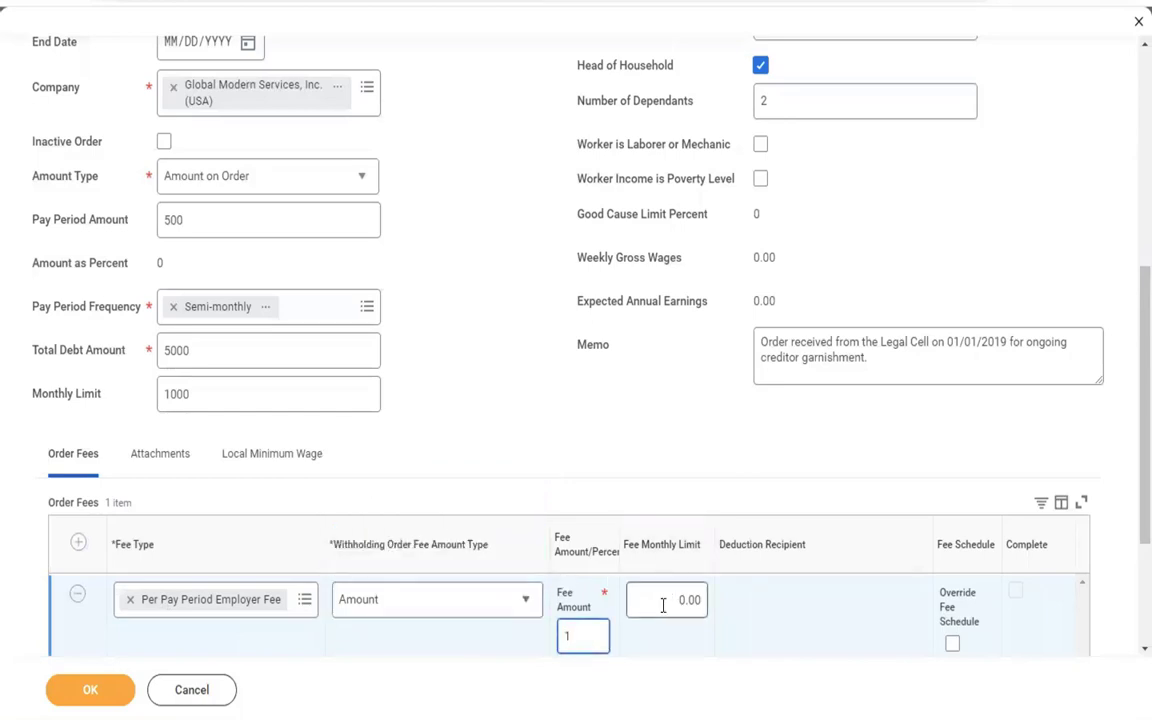
click(663, 605)
key(BackSpace)
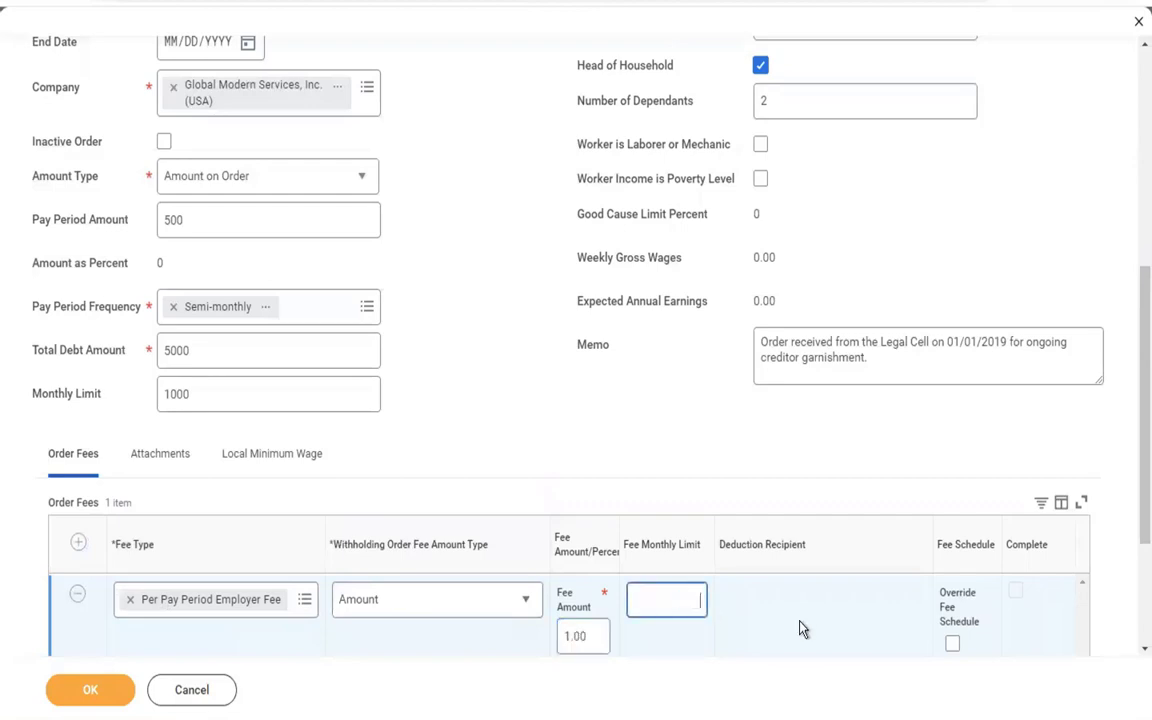
text(1)
click(499, 321)
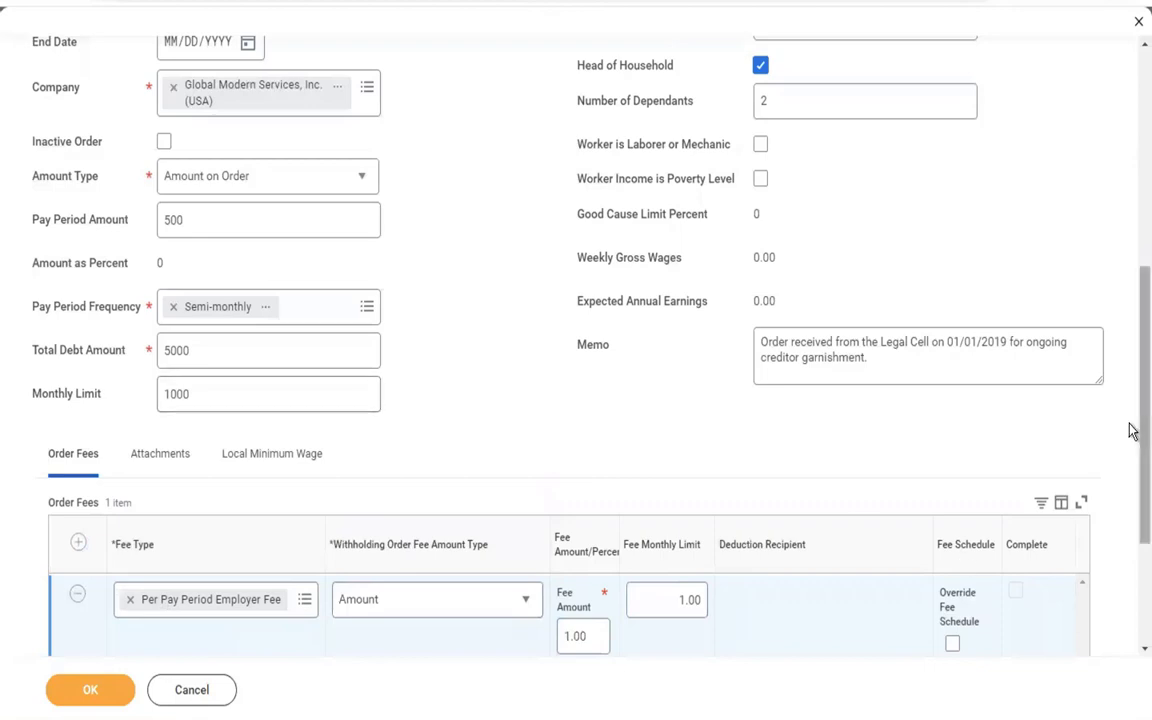
scroll(930, 403, down, 3)
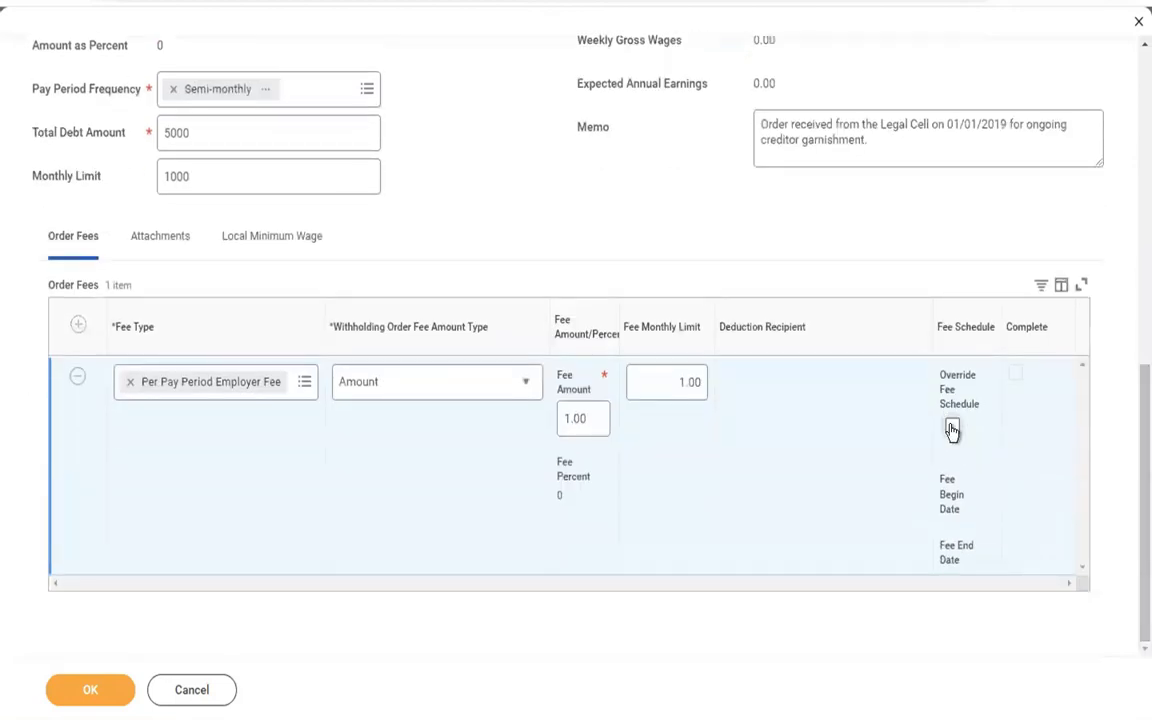
Leave Override Fee Schedule unchecked and show the order's Attachments section.
click(952, 428)
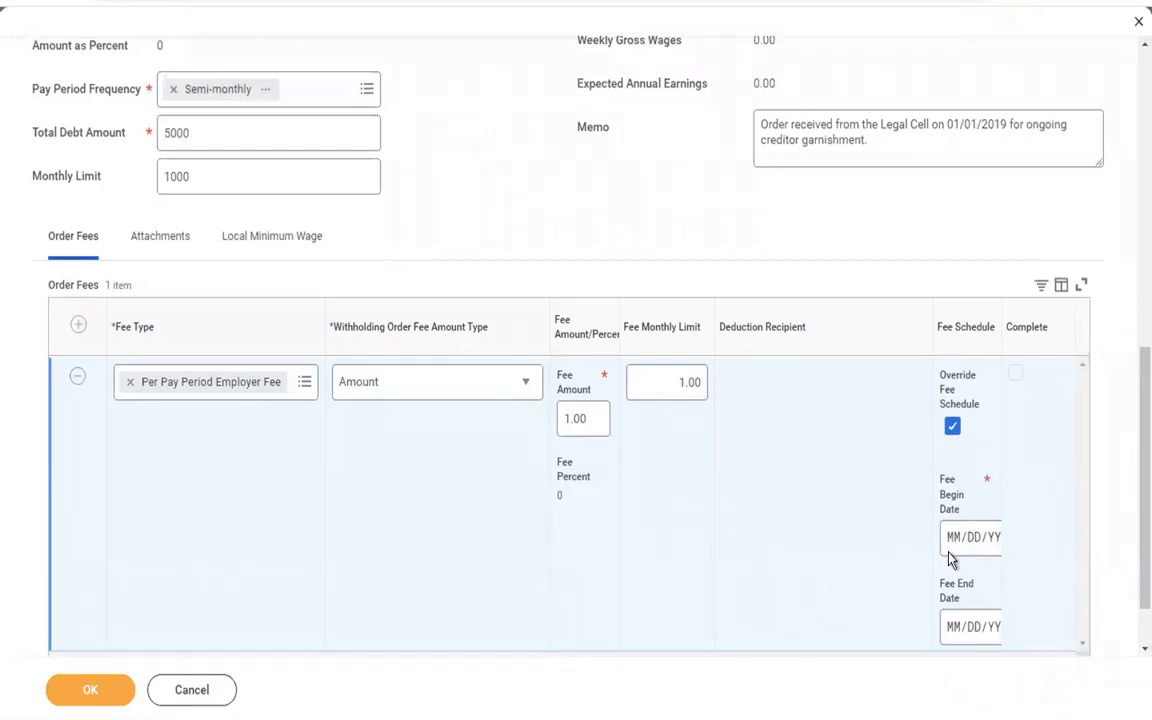
click(951, 427)
click(163, 240)
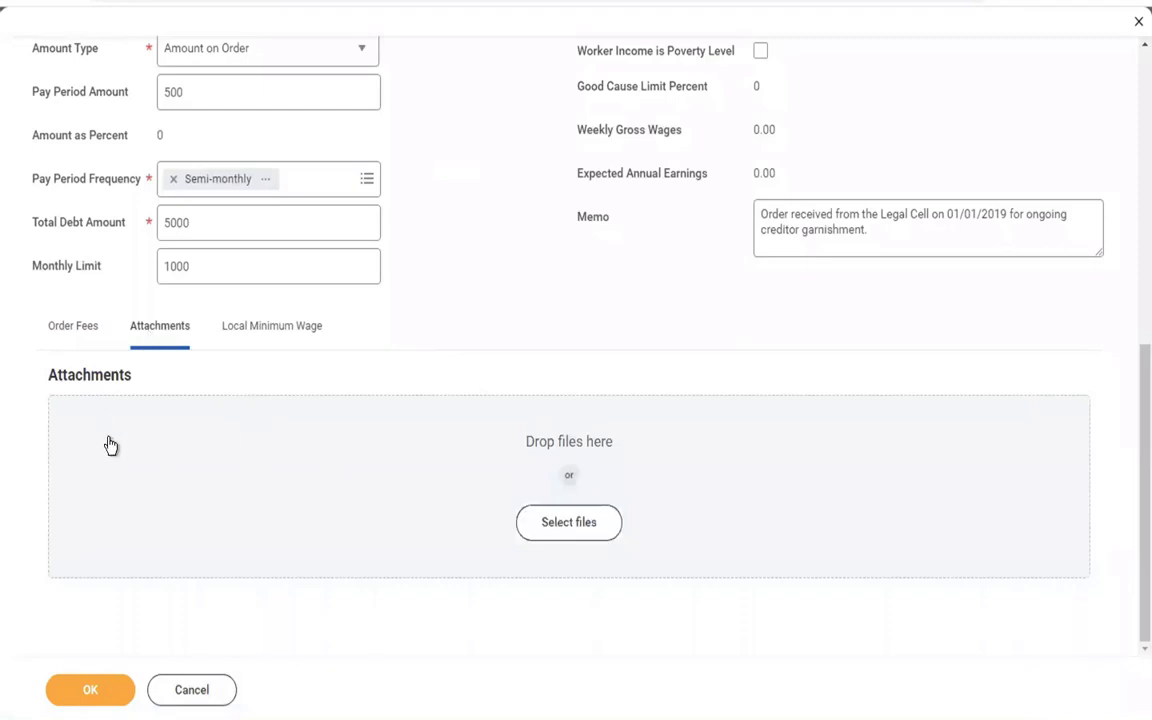
Add and then delete an empty Local Minimum Wage row, returning to the Order Fees list.
click(258, 334)
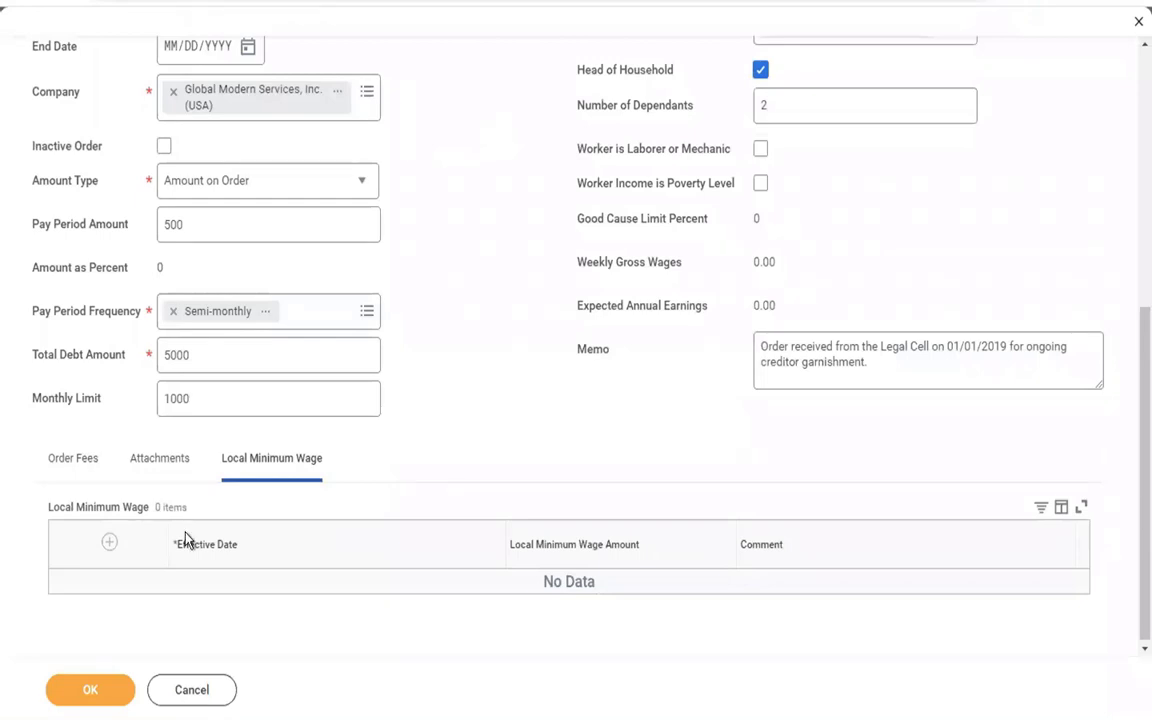
click(108, 542)
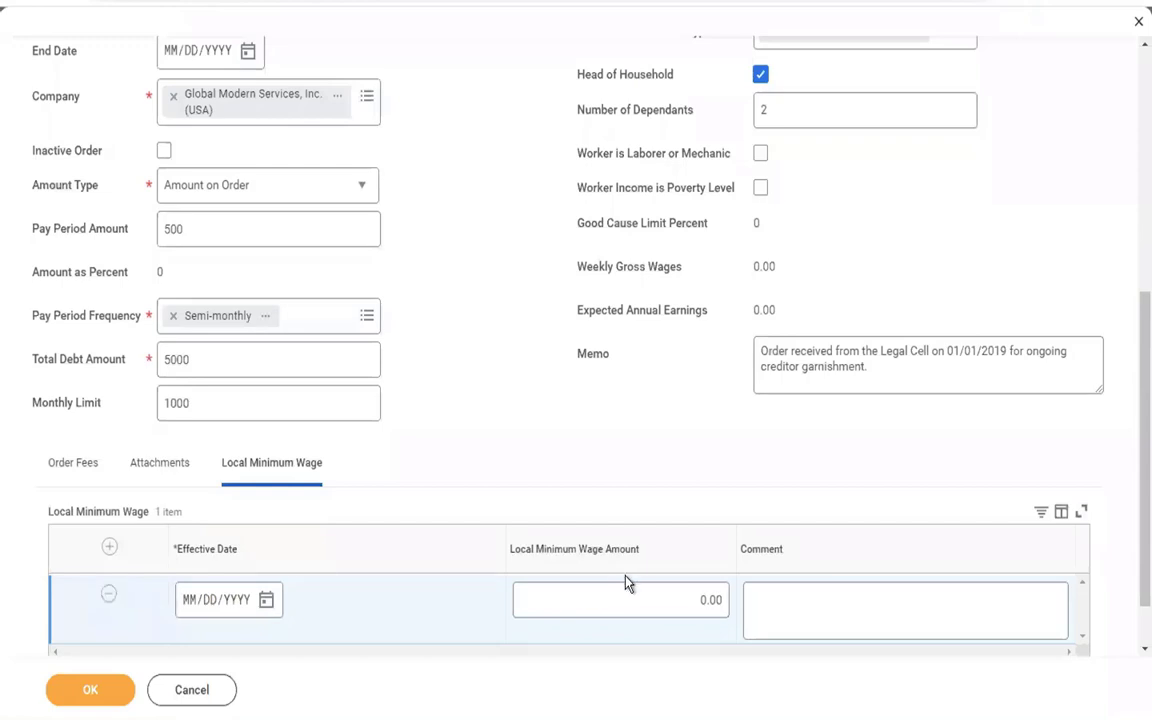
click(610, 599)
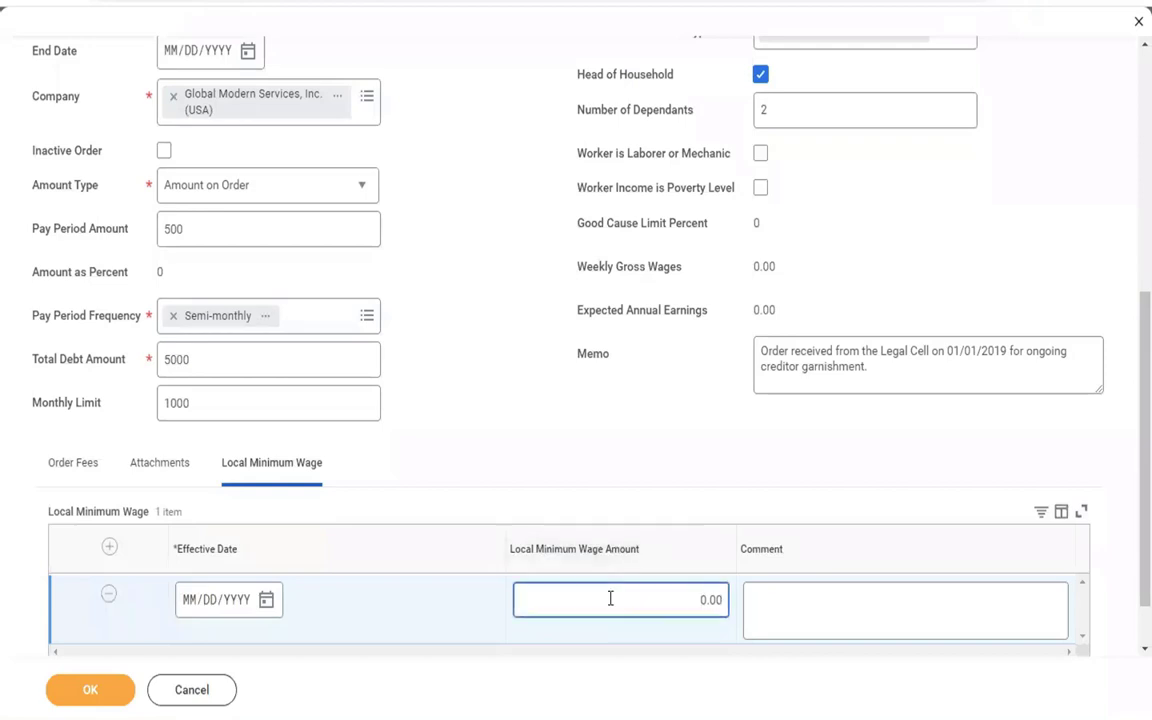
click(514, 437)
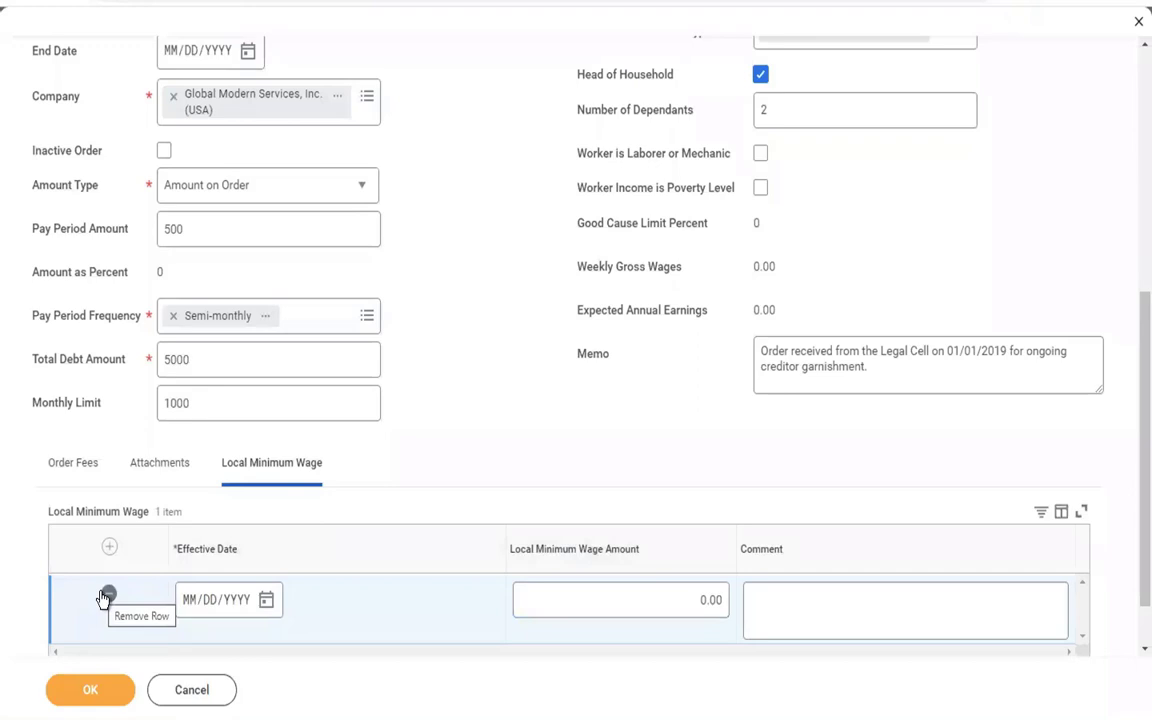
click(106, 596)
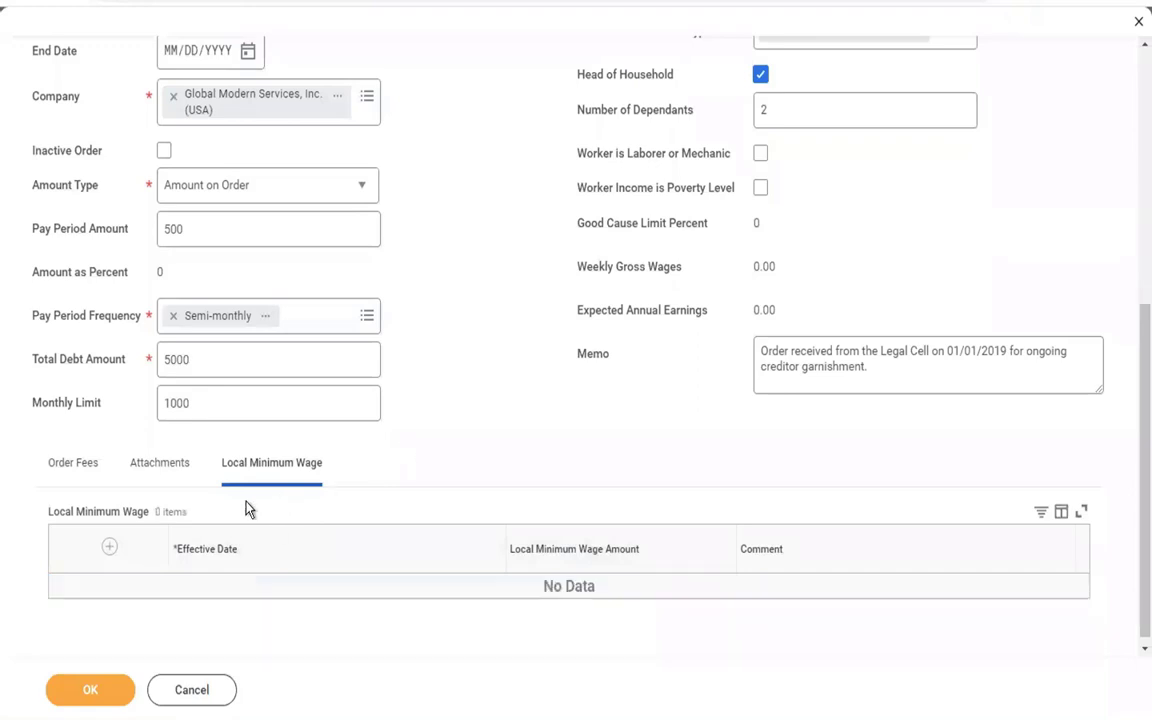
click(70, 480)
scroll(468, 405, up, 5)
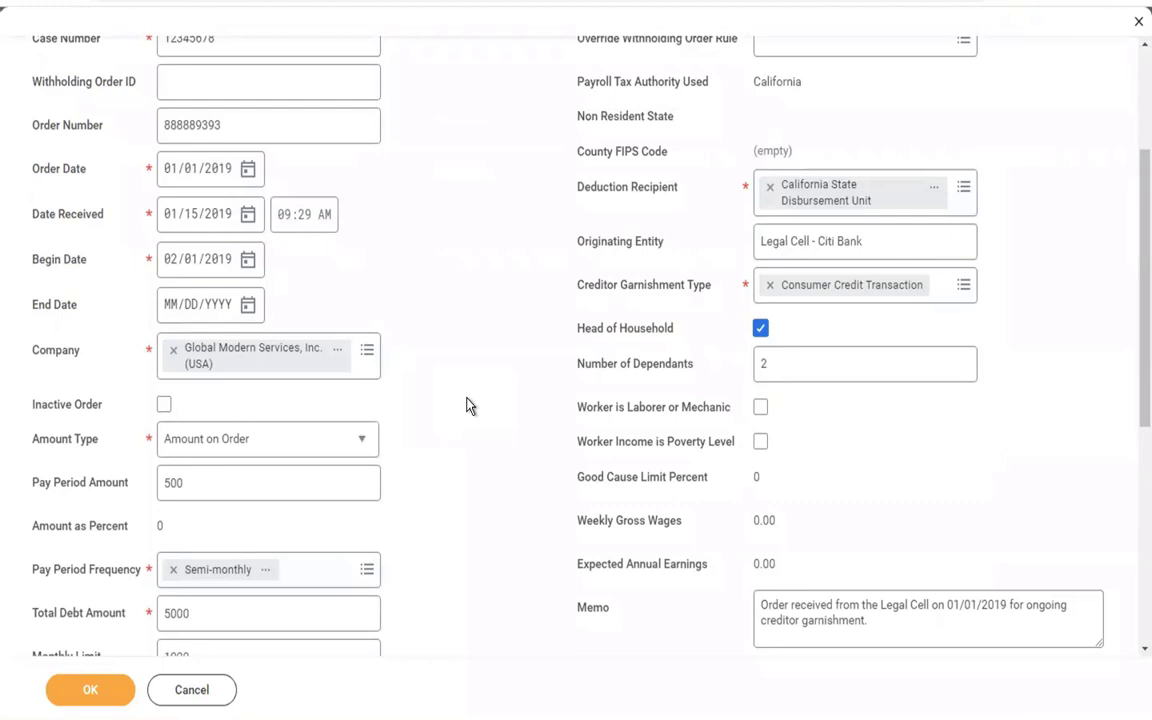
Submit the Edit Creditor Garnishment form as an Active order, then switch to the Word notes.
scroll(466, 405, up, 1)
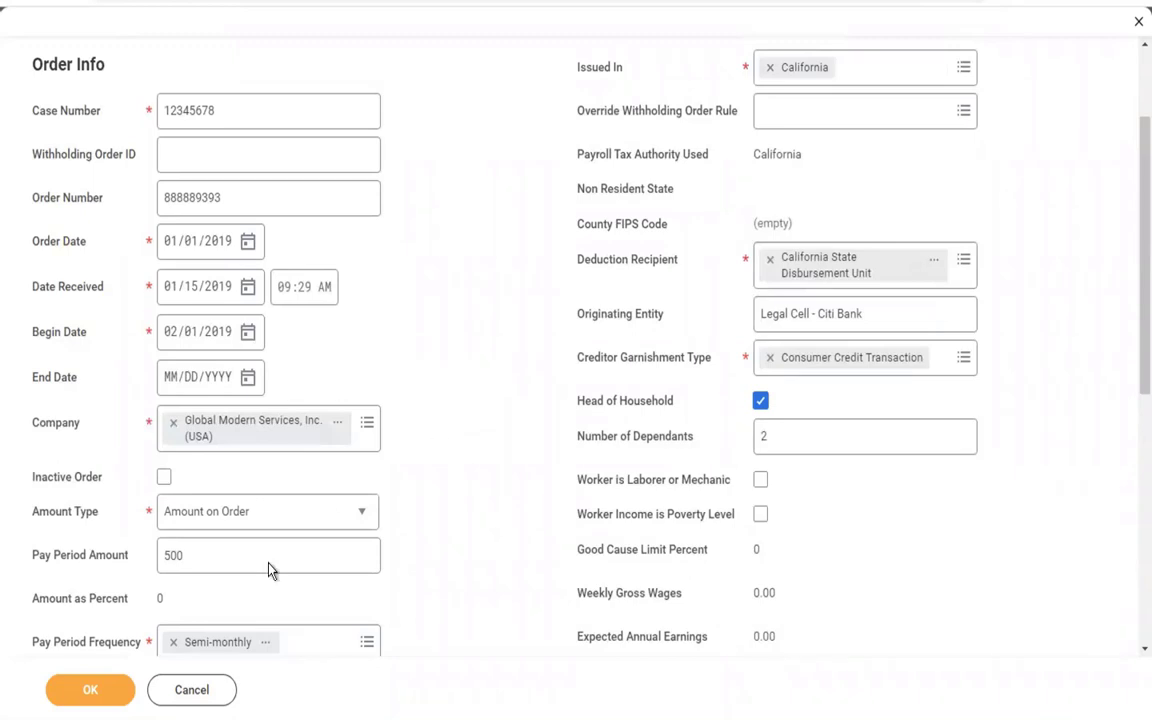
click(90, 702)
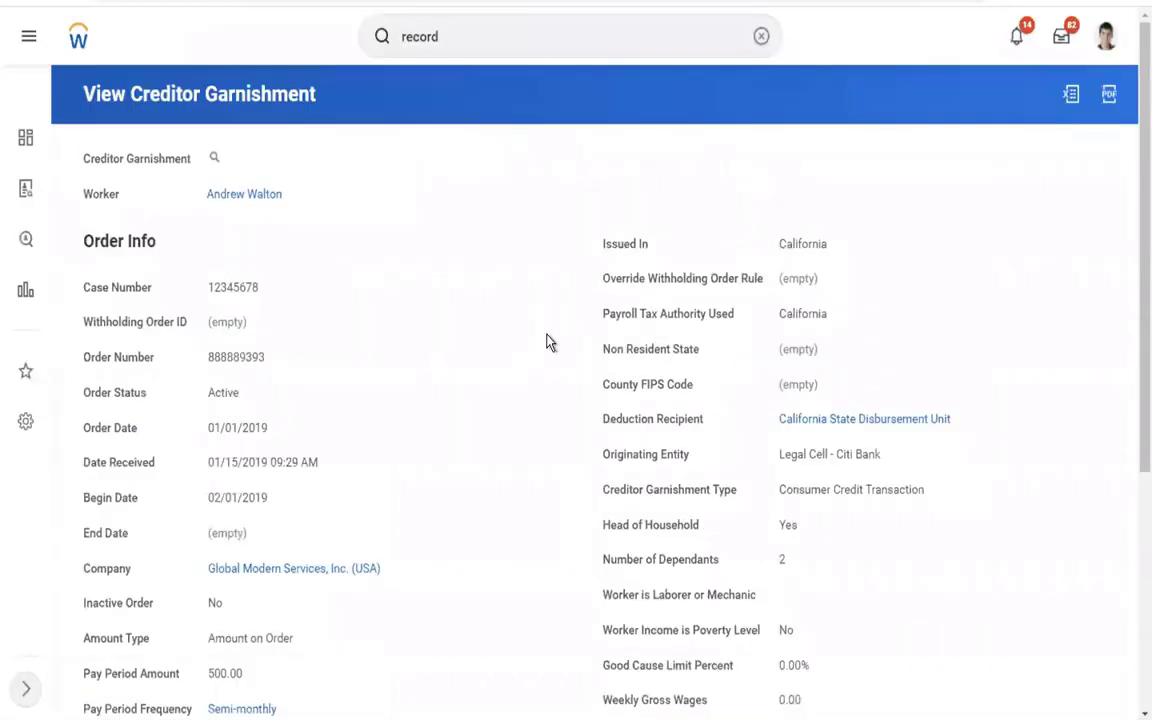
key(ctrl+Left)
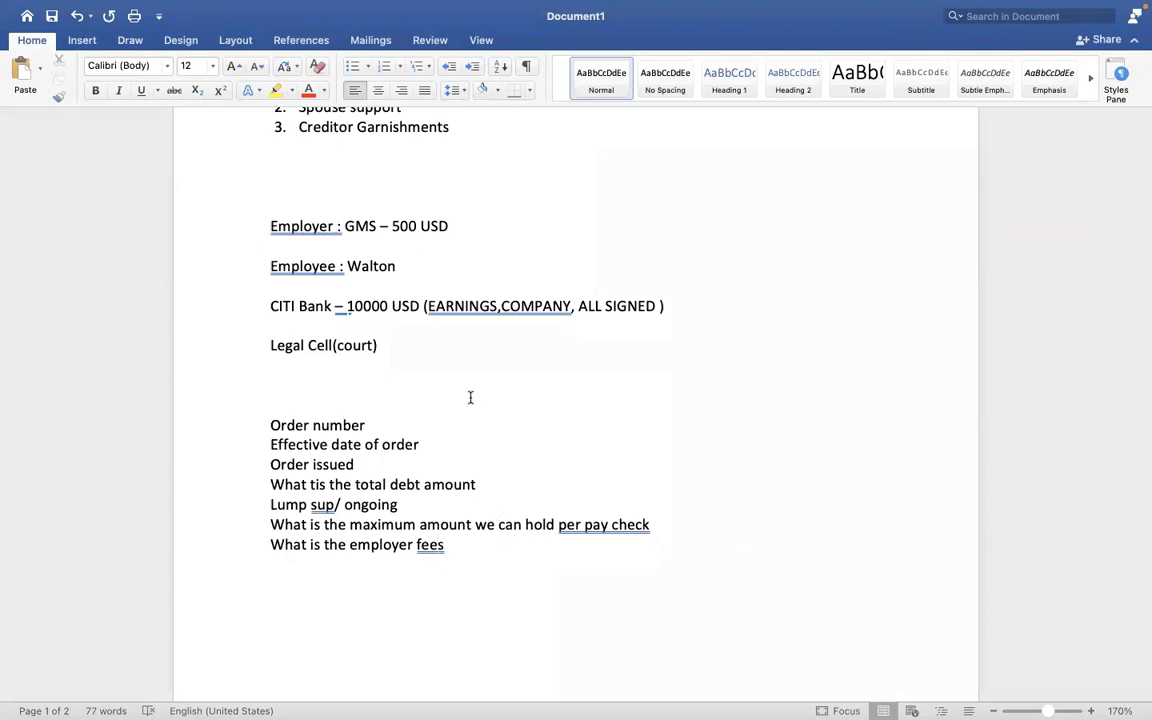
Place the insertion point on the first line of page 2, below 'What is the employer fees'.
click(470, 396)
key(Up)
key(Up)
key(Up)
key(Up)
key(Up)
key(Up)
key(Up)
key(Up)
key(Up)
key(Up)
key(Up)
key(Up)
key(Up)
key(Up)
key(Up)
key(Up)
key(Up)
key(Up)
key(Up)
key(Up)
key(Up)
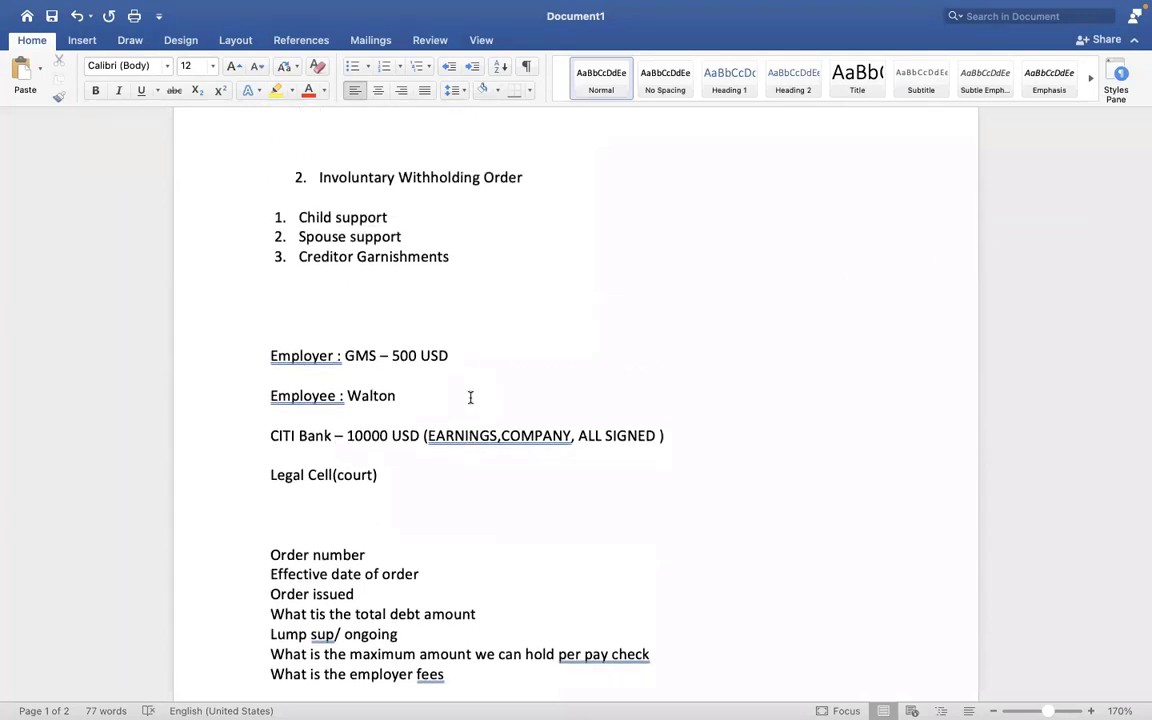
key(Down)
key(Down)
key(Down)
key(Down)
key(Down)
key(Down)
key(Down)
key(Down)
key(Down)
key(Down)
key(Down)
key(Down)
key(Down)
key(Down)
key(Down)
key(Down)
key(Down)
key(Down)
key(Down)
key(Down)
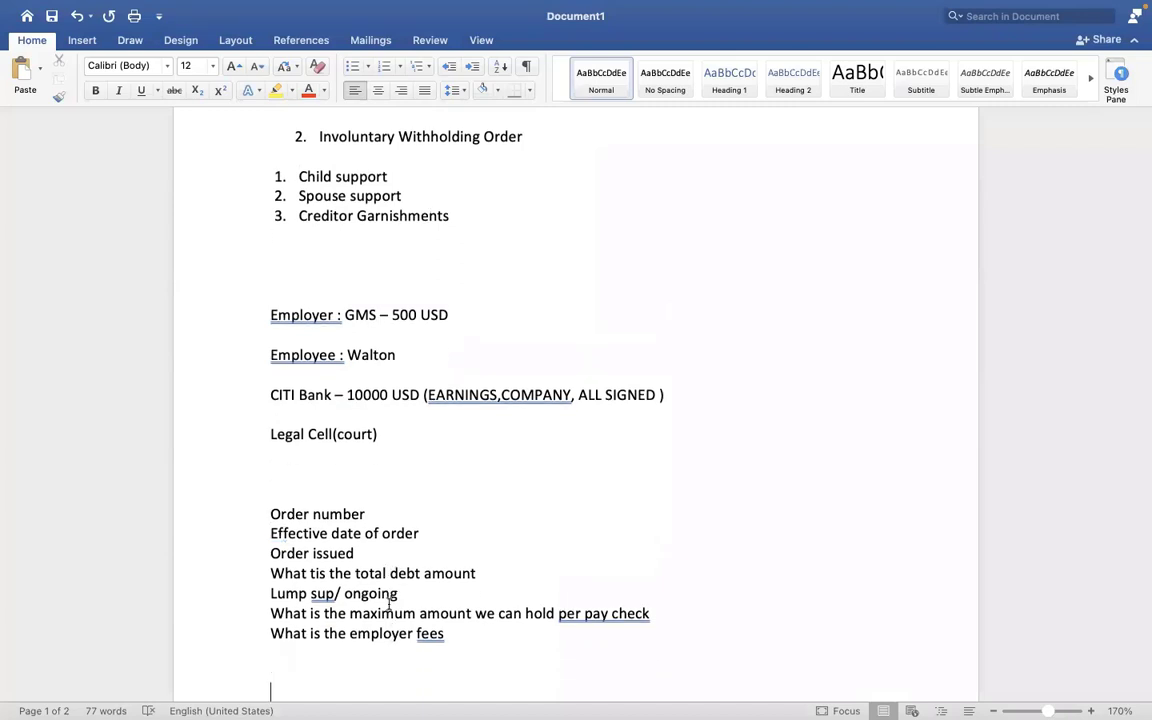
key(Down)
key(Down)
key(Down)
key(Down)
key(Down)
key(Down)
key(Down)
key(Down)
scroll(271, 277, down, 1)
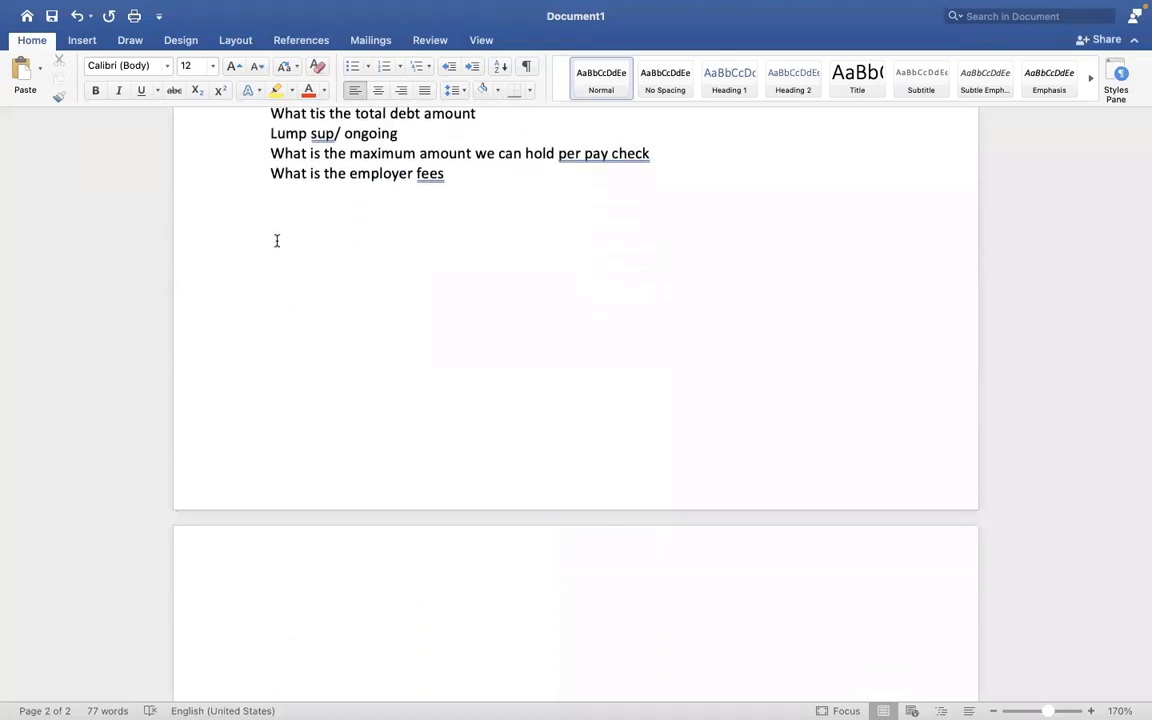
click(280, 597)
text(1. I)
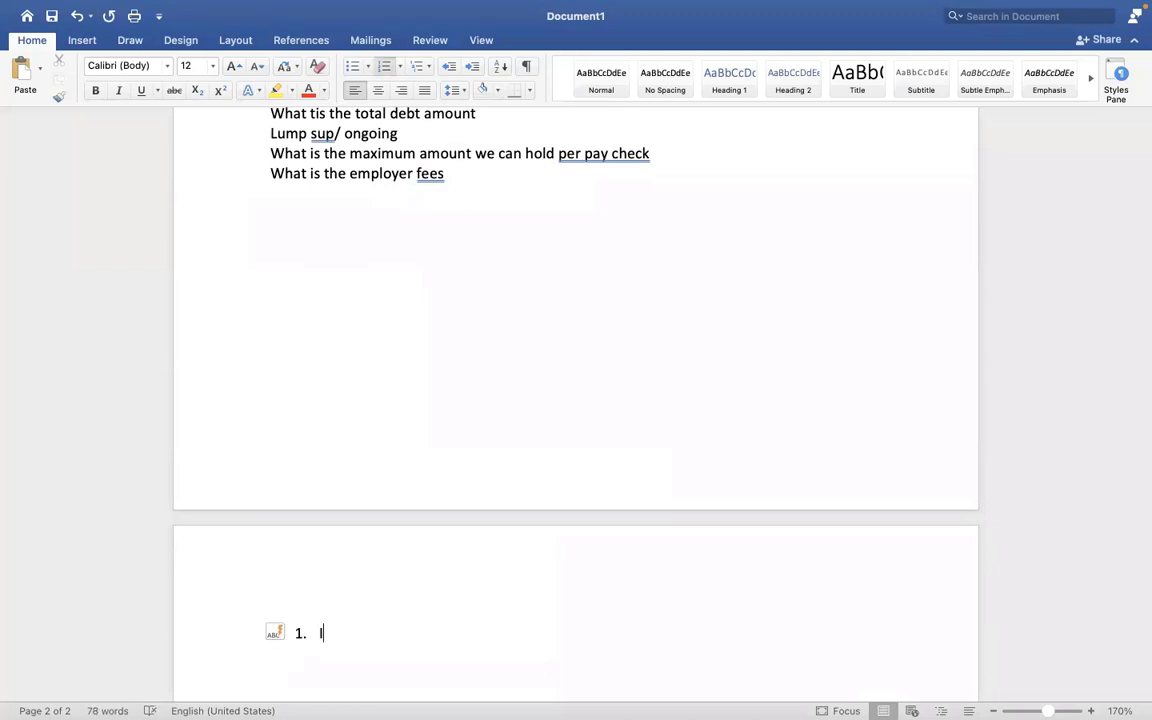
text(f Employee has mul)
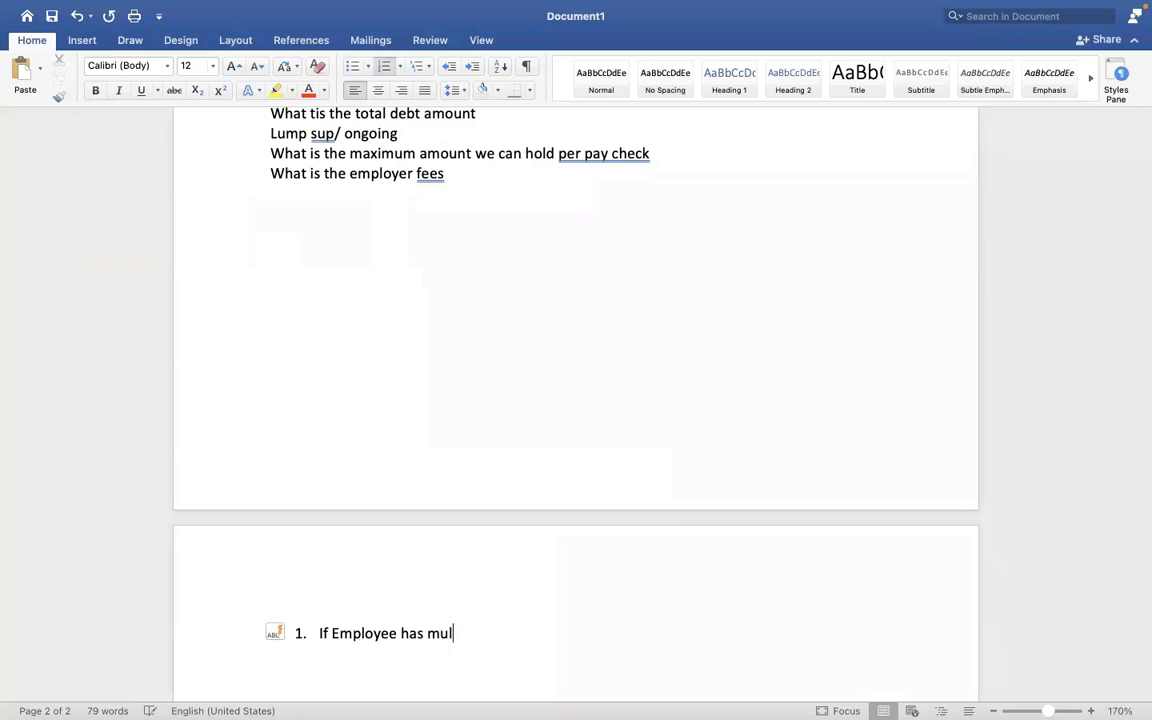
text(tiple or)
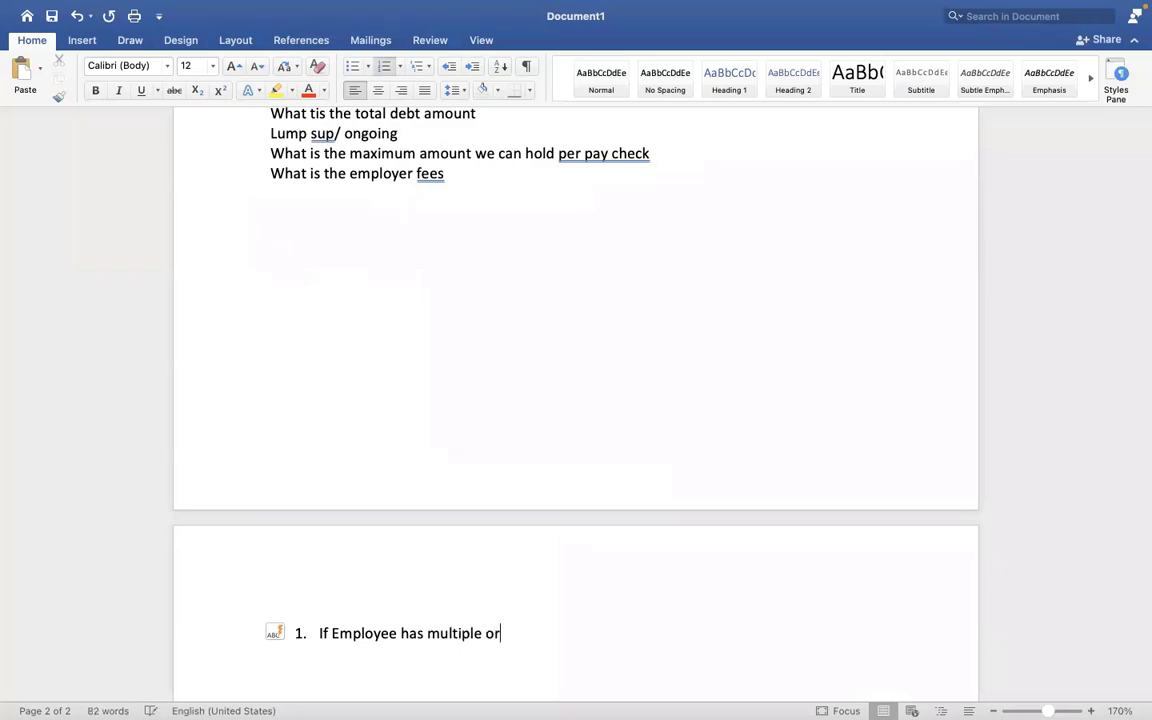
text(ders which one should )
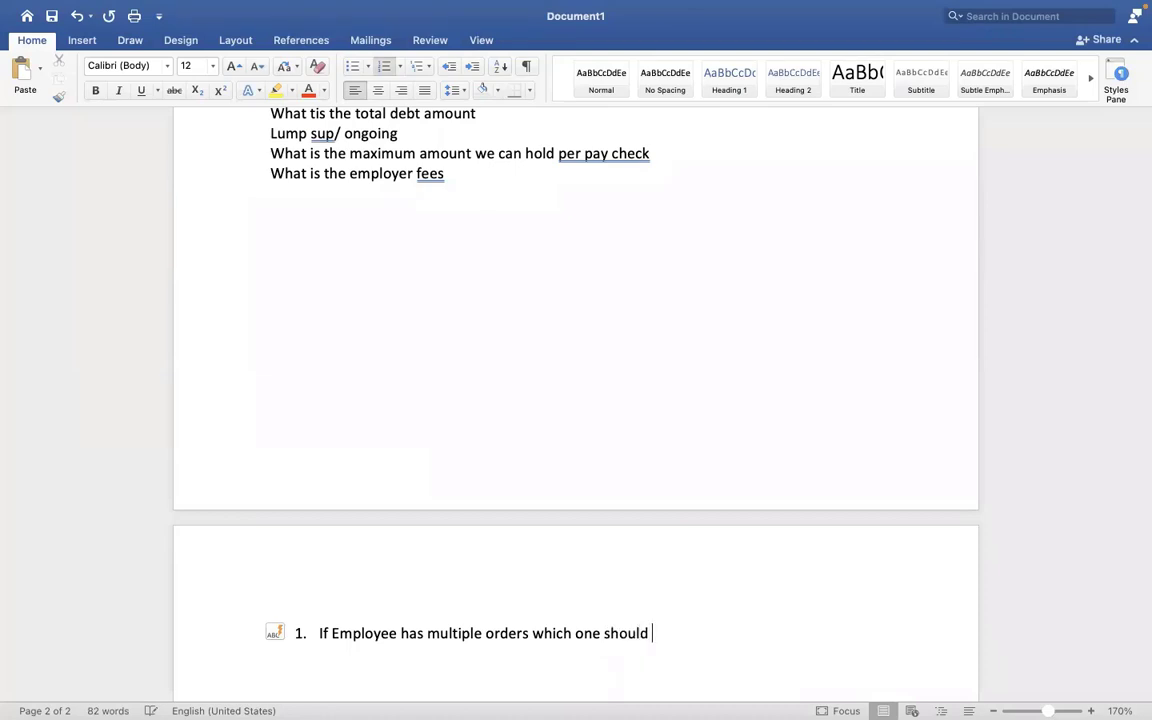
text(go first for processing)
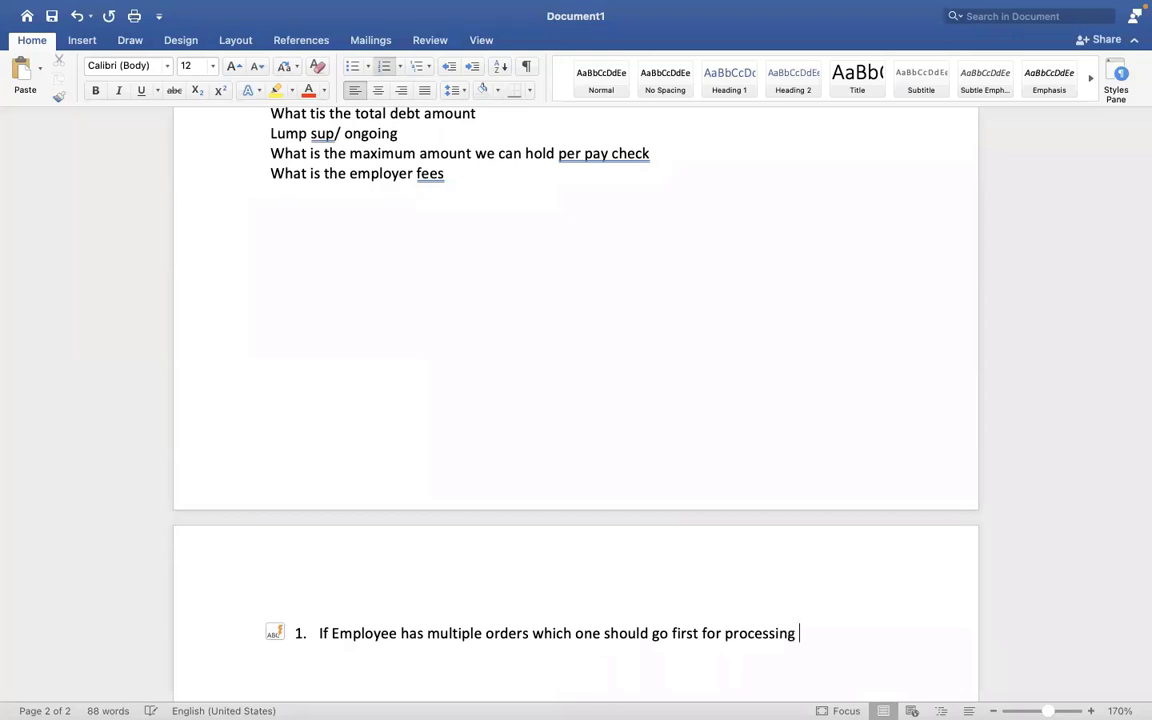
key(Return)
text(hOW)
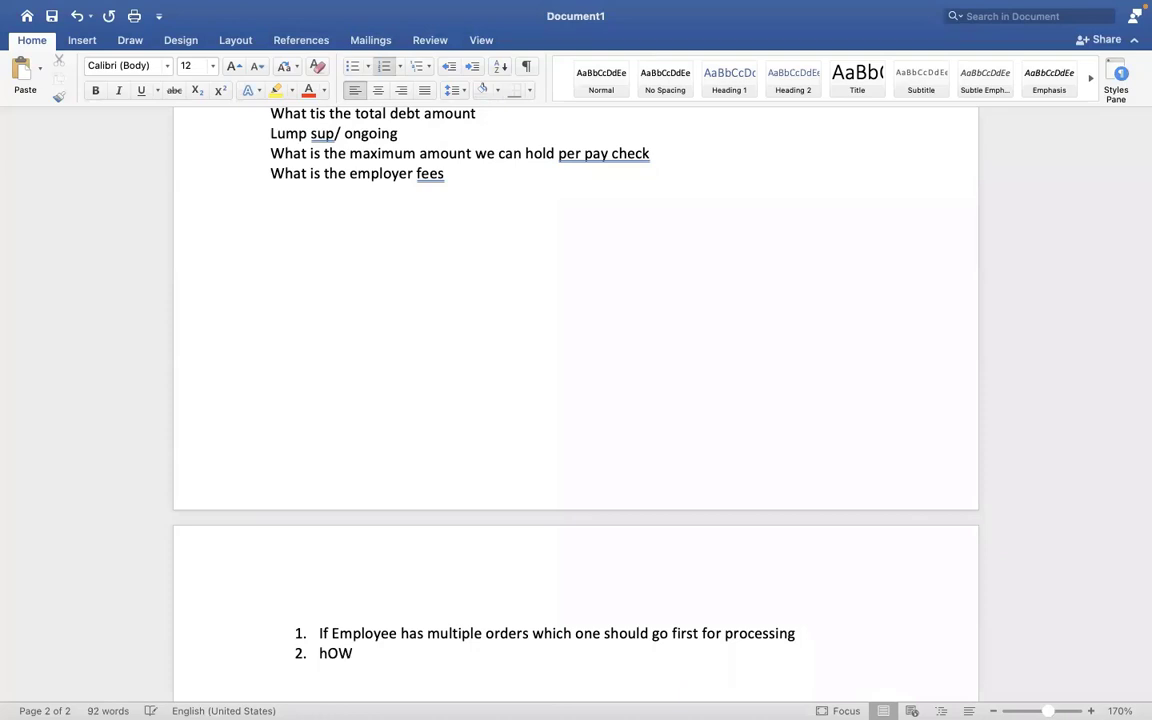
key(BackSpace)
key(BackSpace)
key(BackSpace)
text(How)
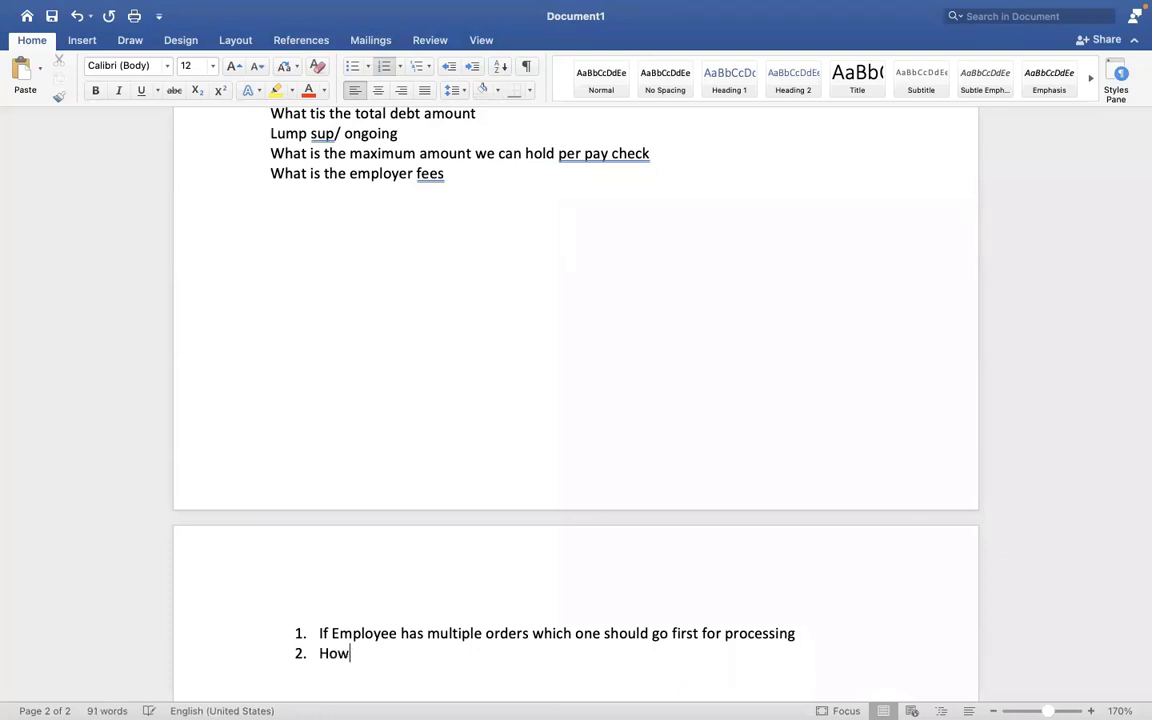
text( to add additional amo)
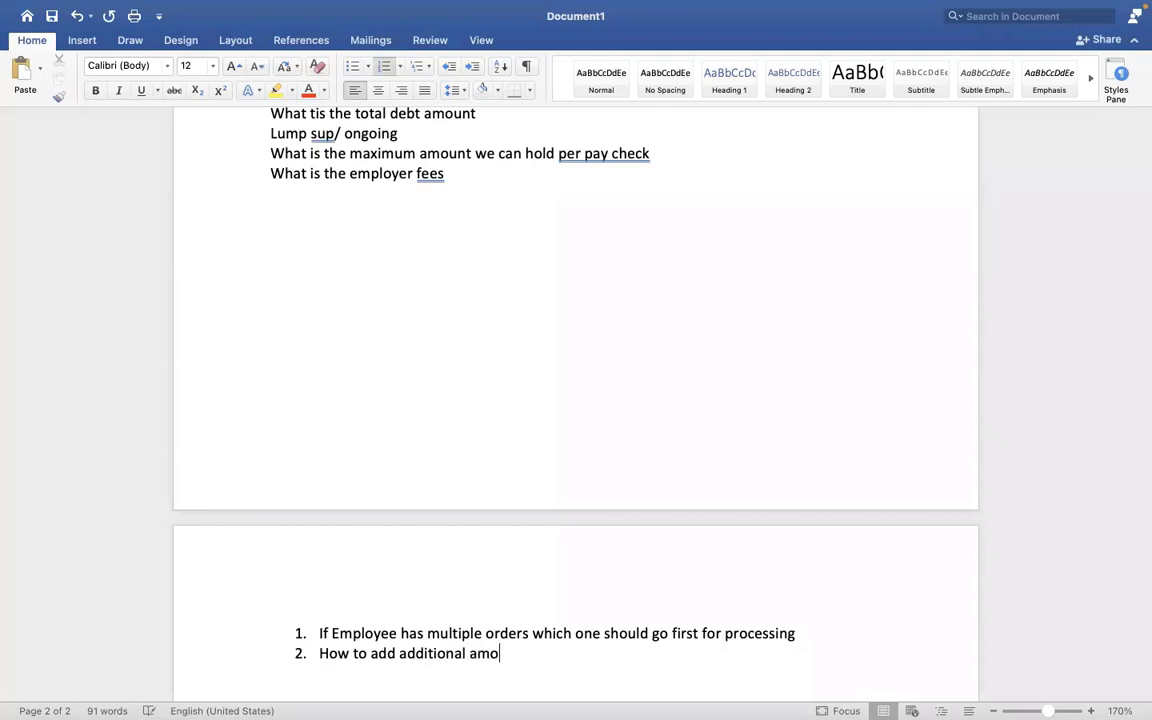
text(unt to exus)
key(BackSpace)
key(BackSpace)
text(isting )
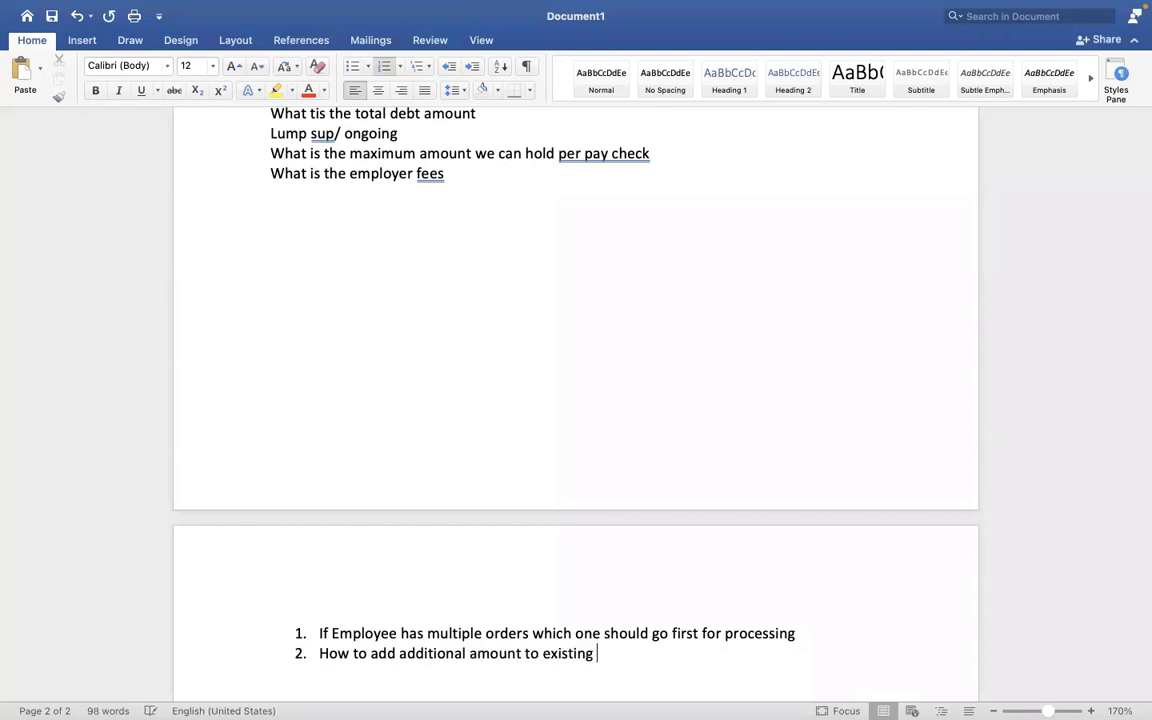
text(withholding order)
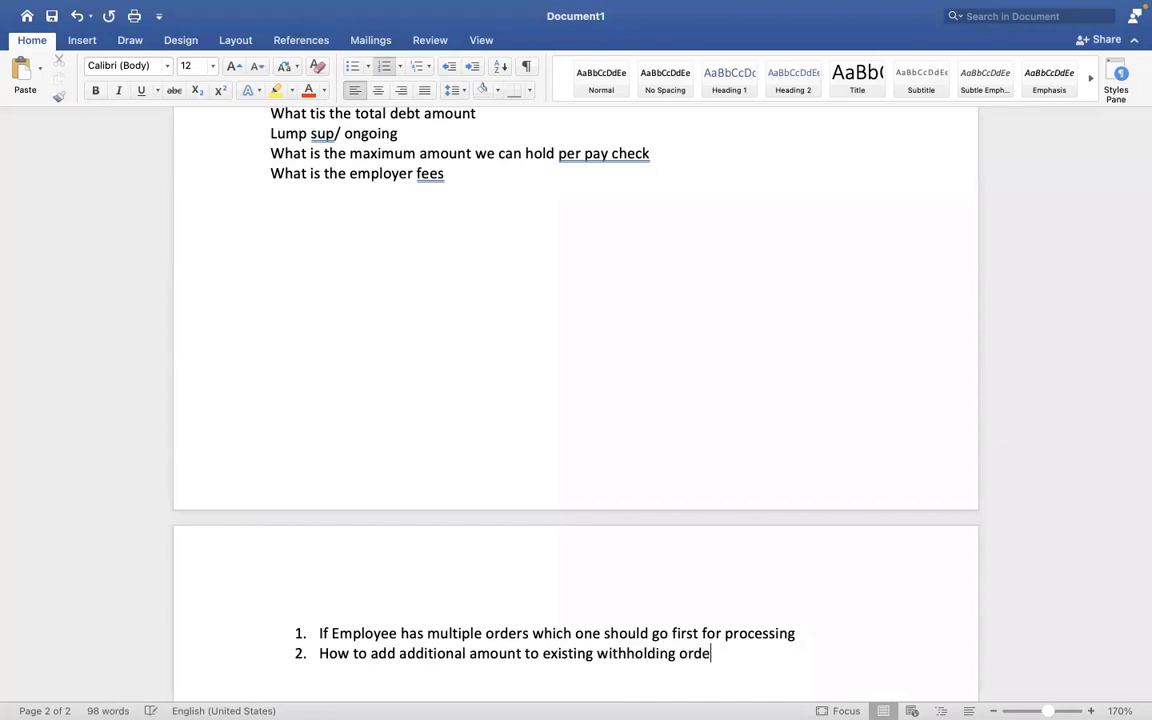
key(Return)
text(How )
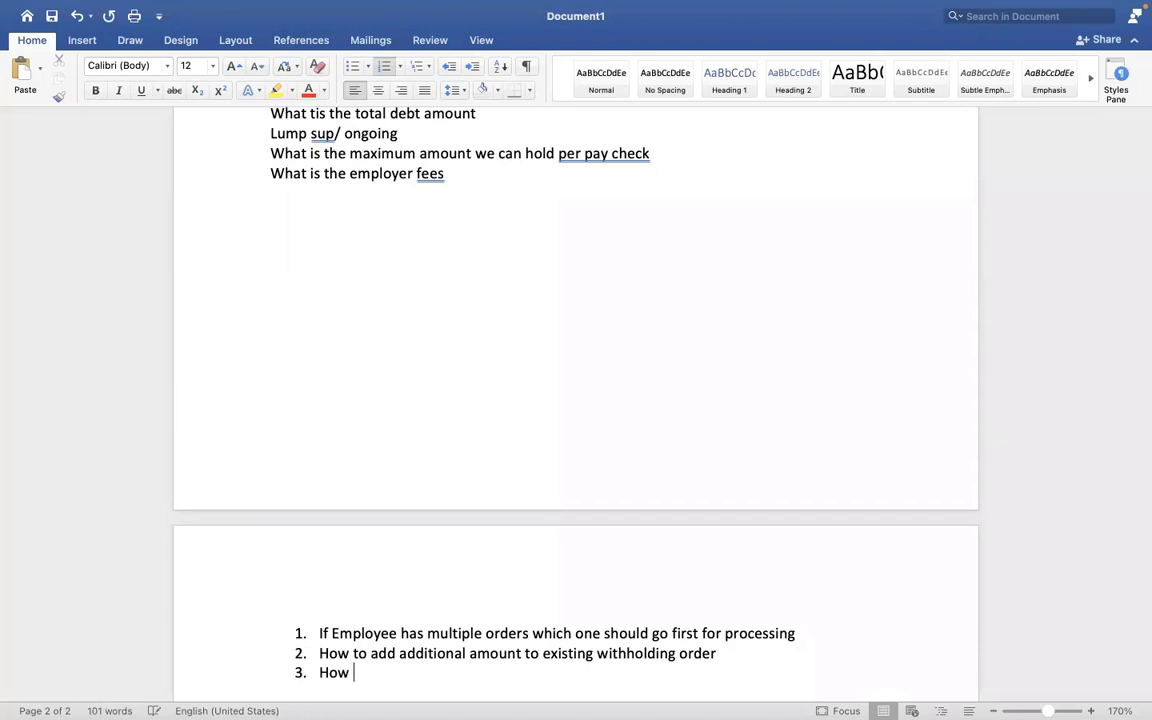
text(to hold the with hold)
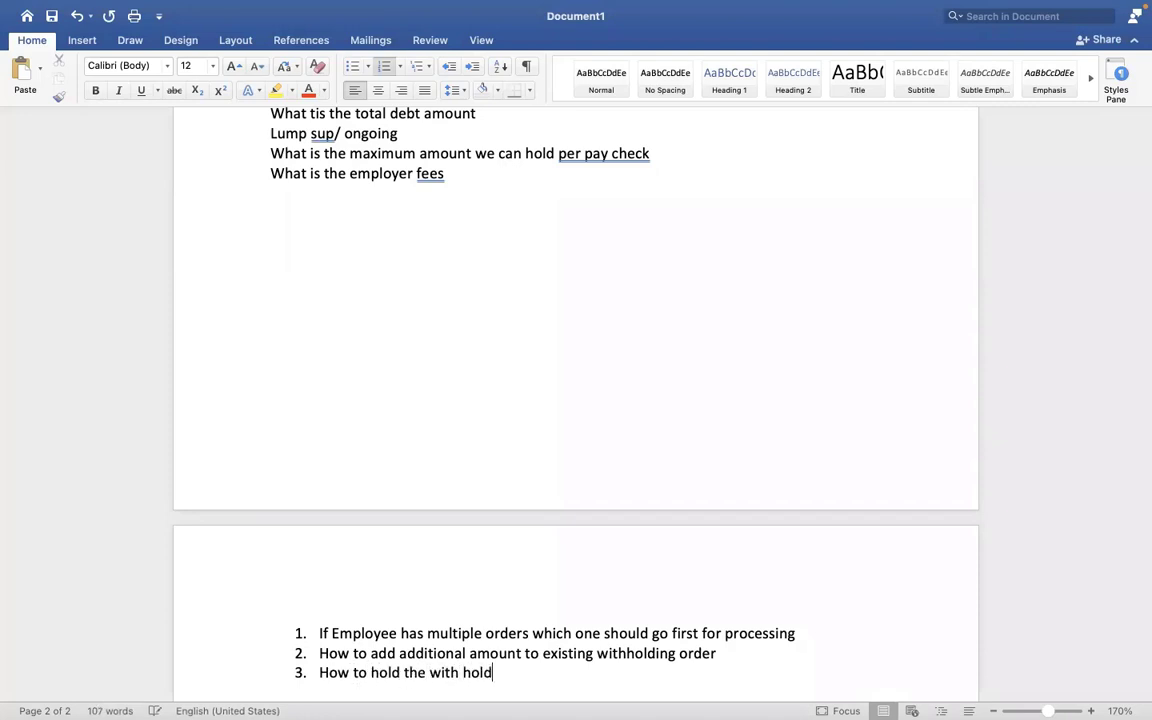
key(BackSpace)
key(BackSpace)
key(BackSpace)
key(BackSpace)
key(BackSpace)
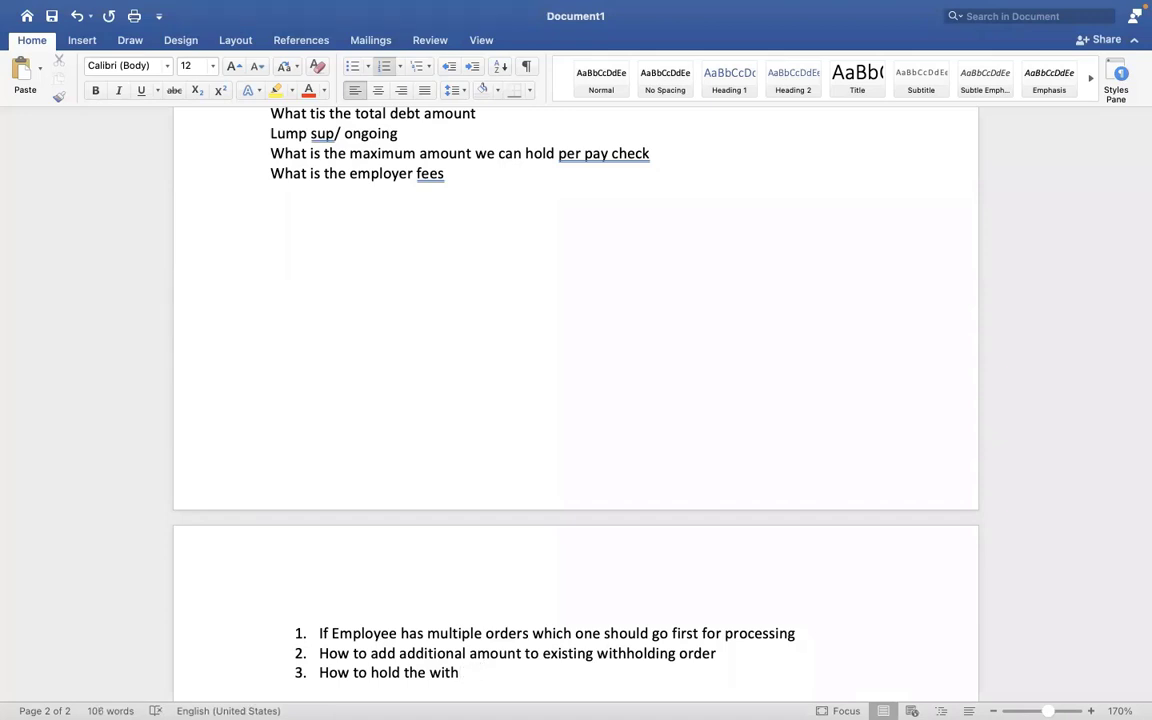
text(holding order)
key(Return)
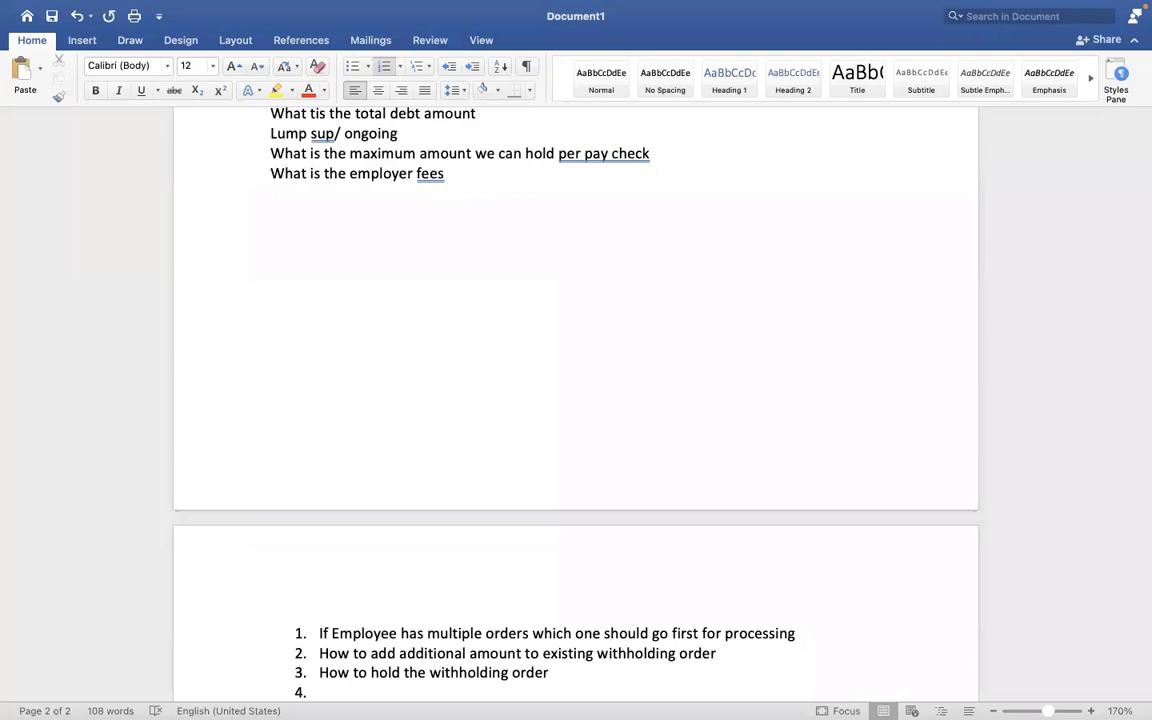
text(How to define prio)
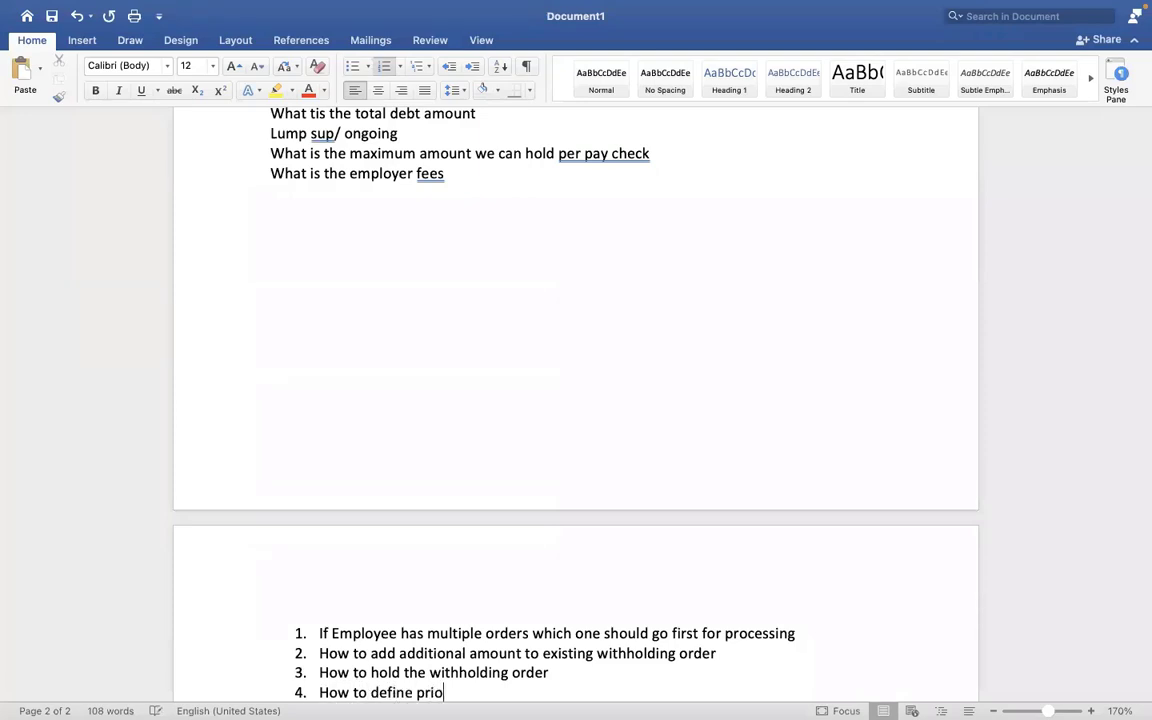
text(rity)
key(Return)
text(H)
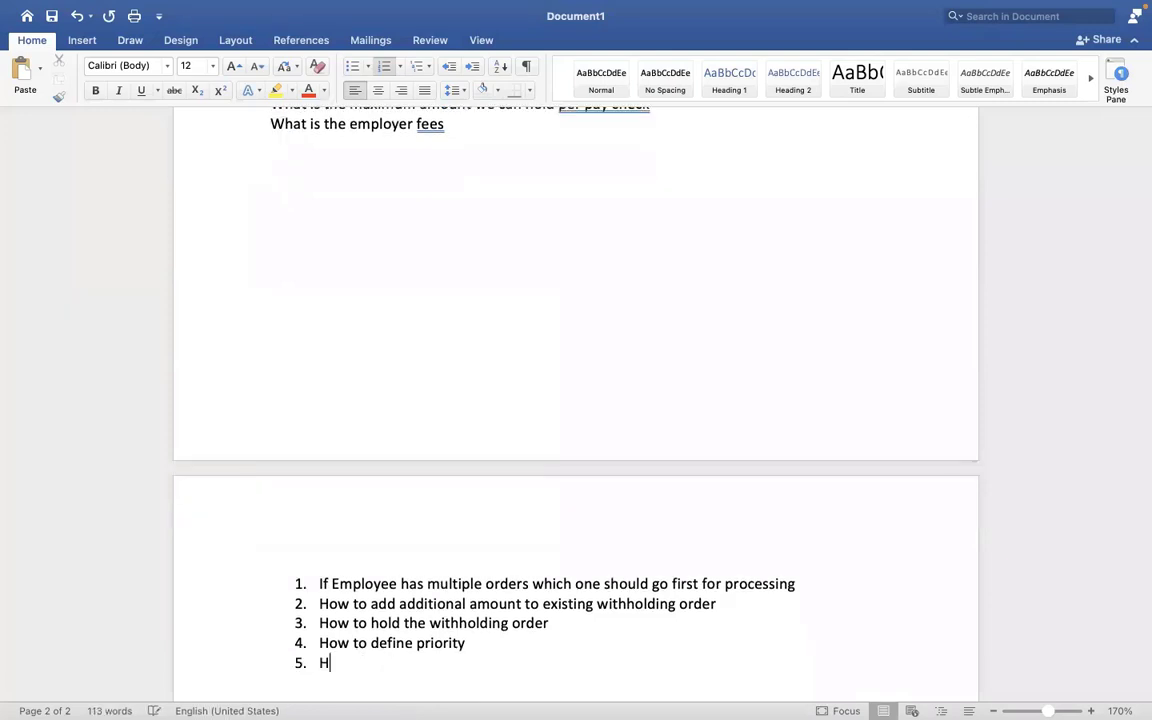
text(ow to inactivate )
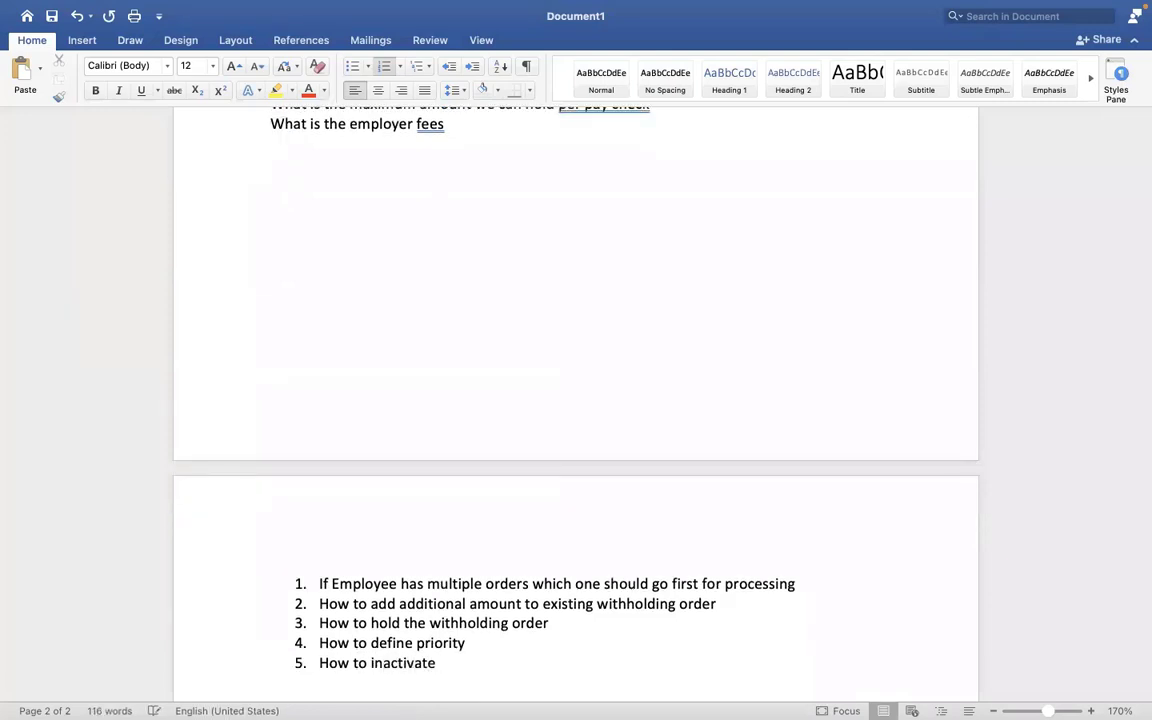
text(garnishment)
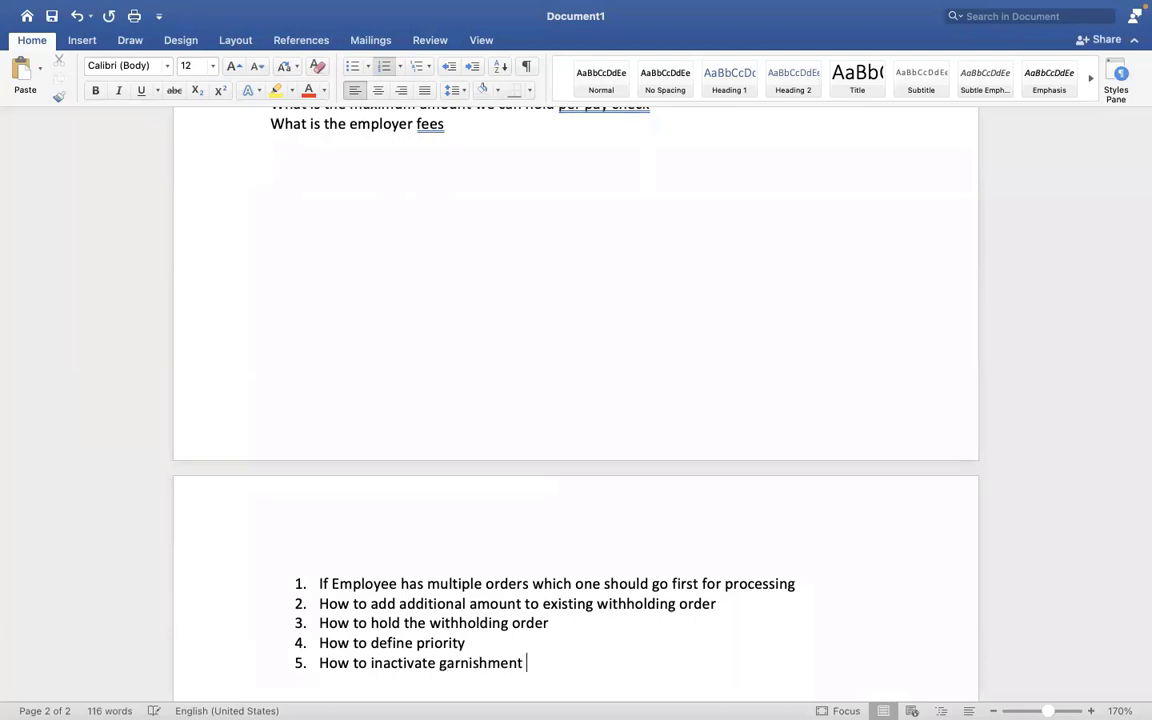
key(Return)
text(What ha)
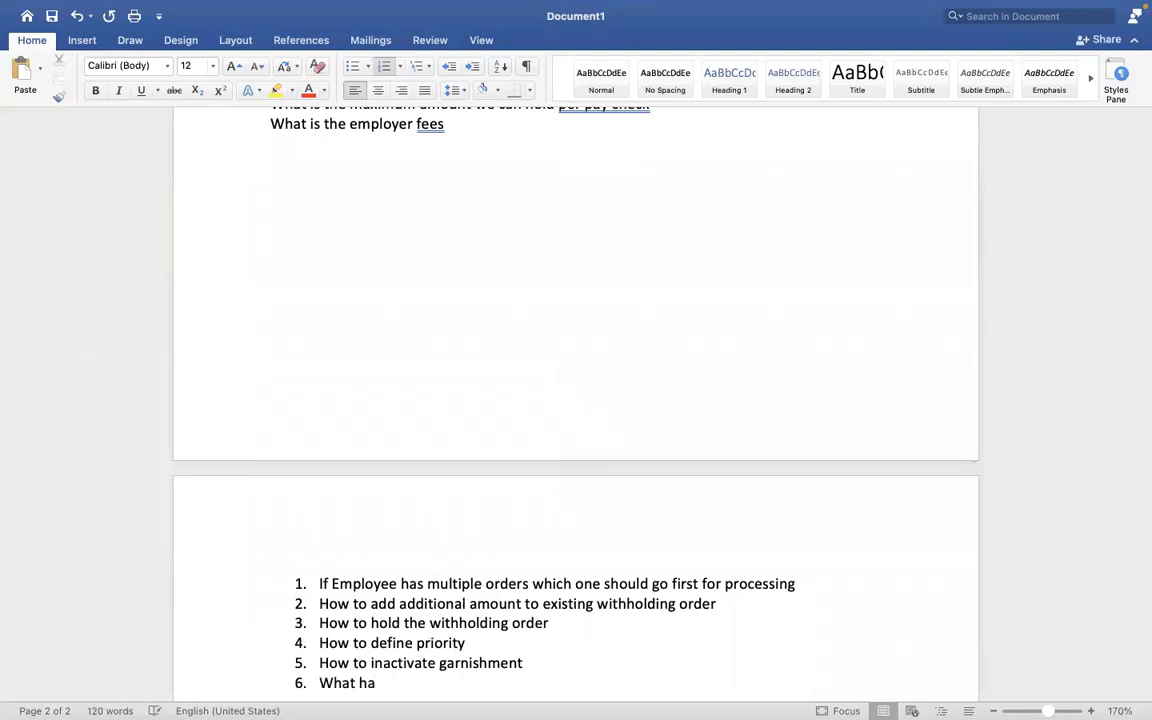
text(ppens if employee)
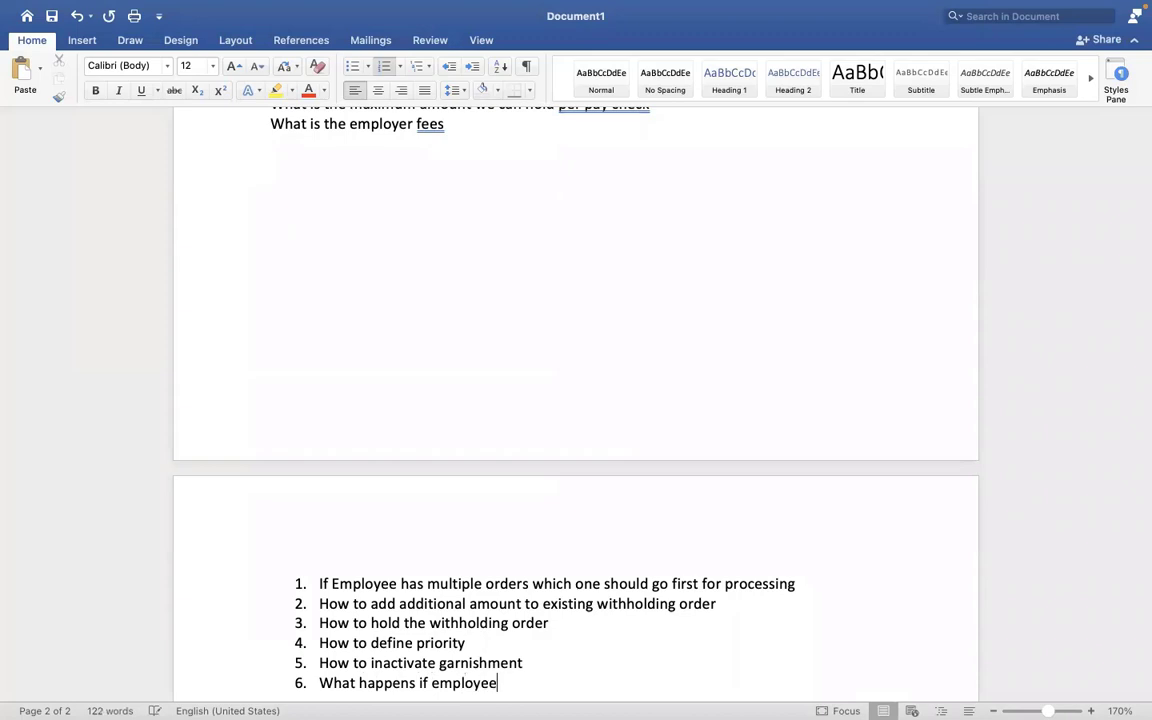
text('s ga)
text(rn)
key(BackSpace)
key(BackSpace)
key(BackSpace)
key(BackSpace)
text(multiple garn)
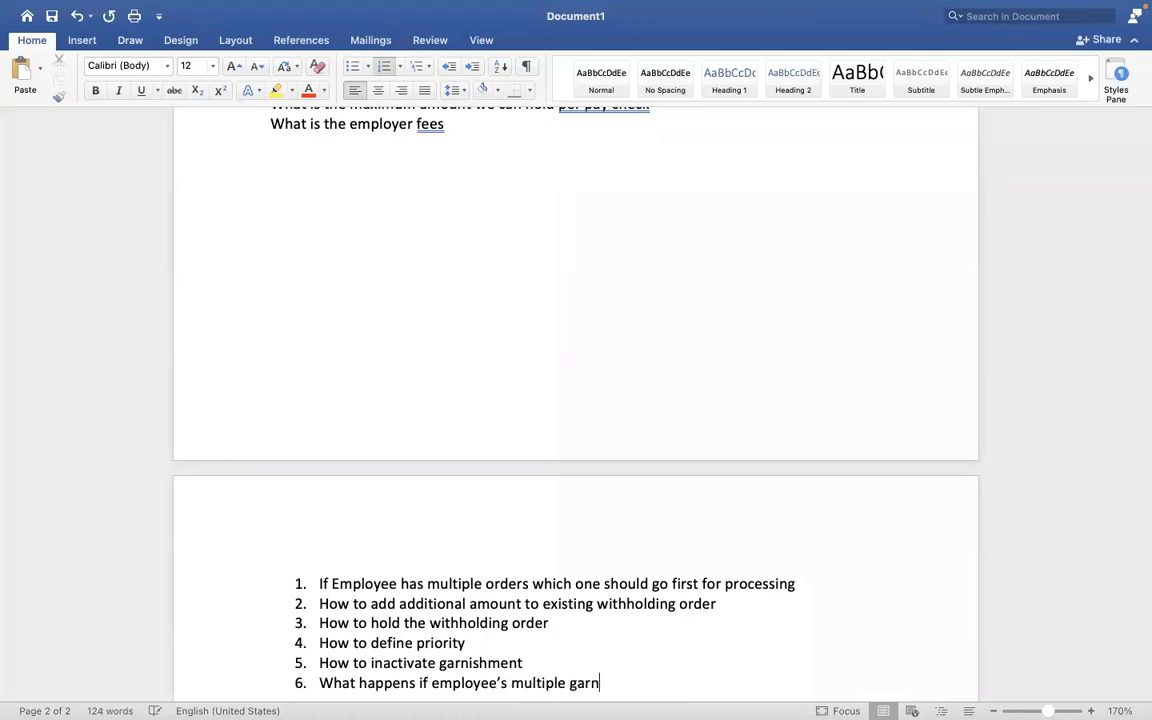
text(ishments amoun)
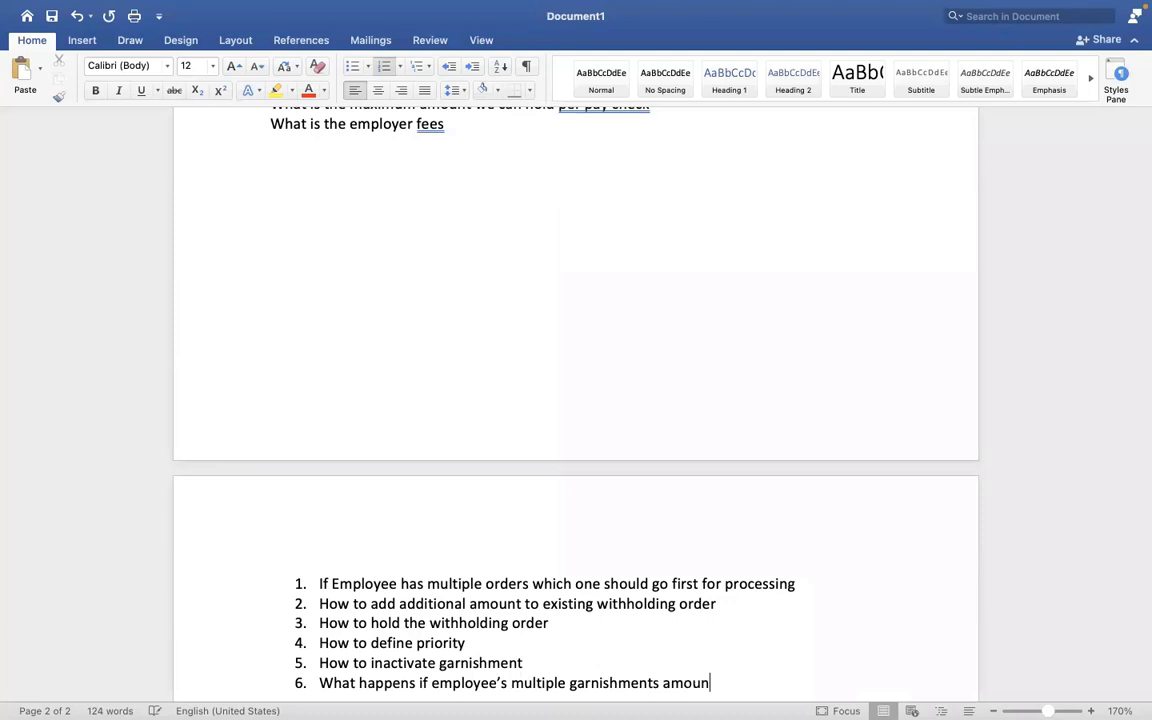
text(t greater than his earn)
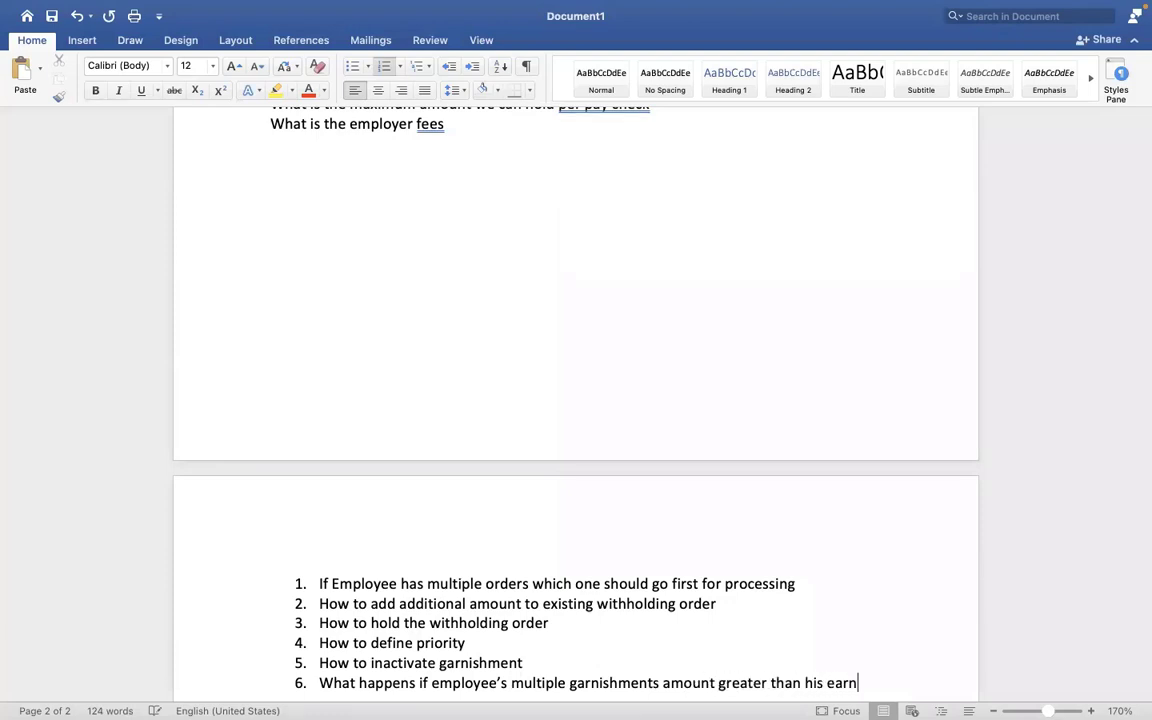
text(ings)
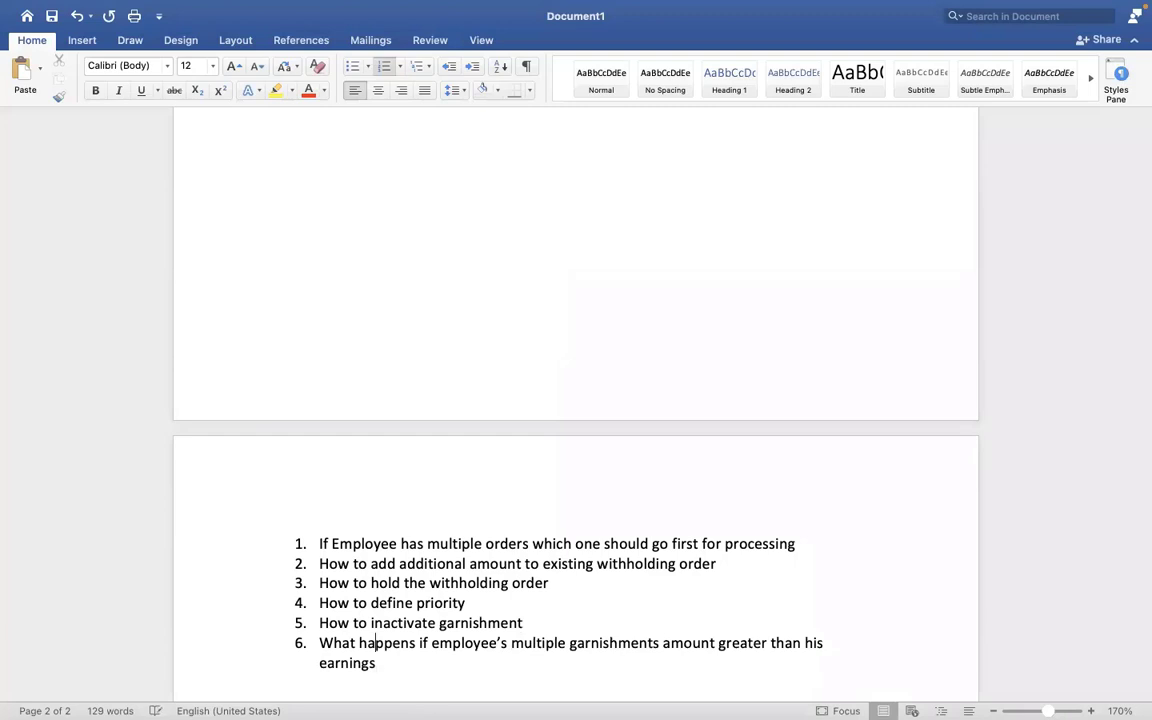
scroll(272, 198, up, 5)
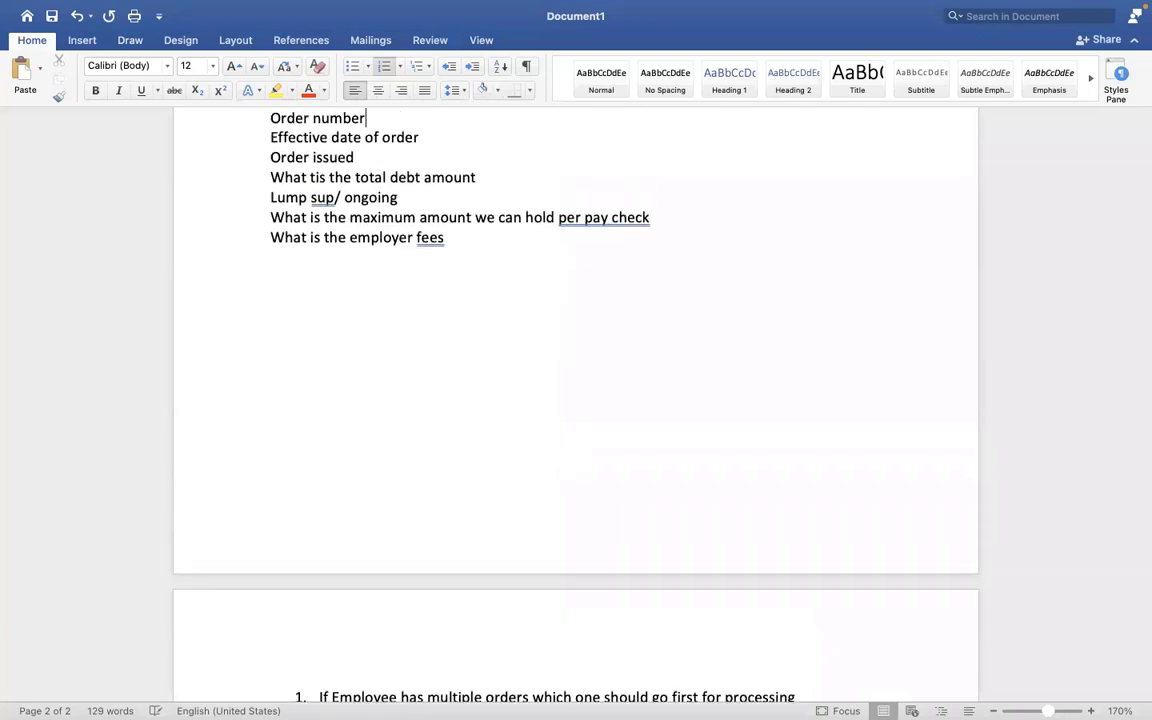
scroll(300, 118, up, 14)
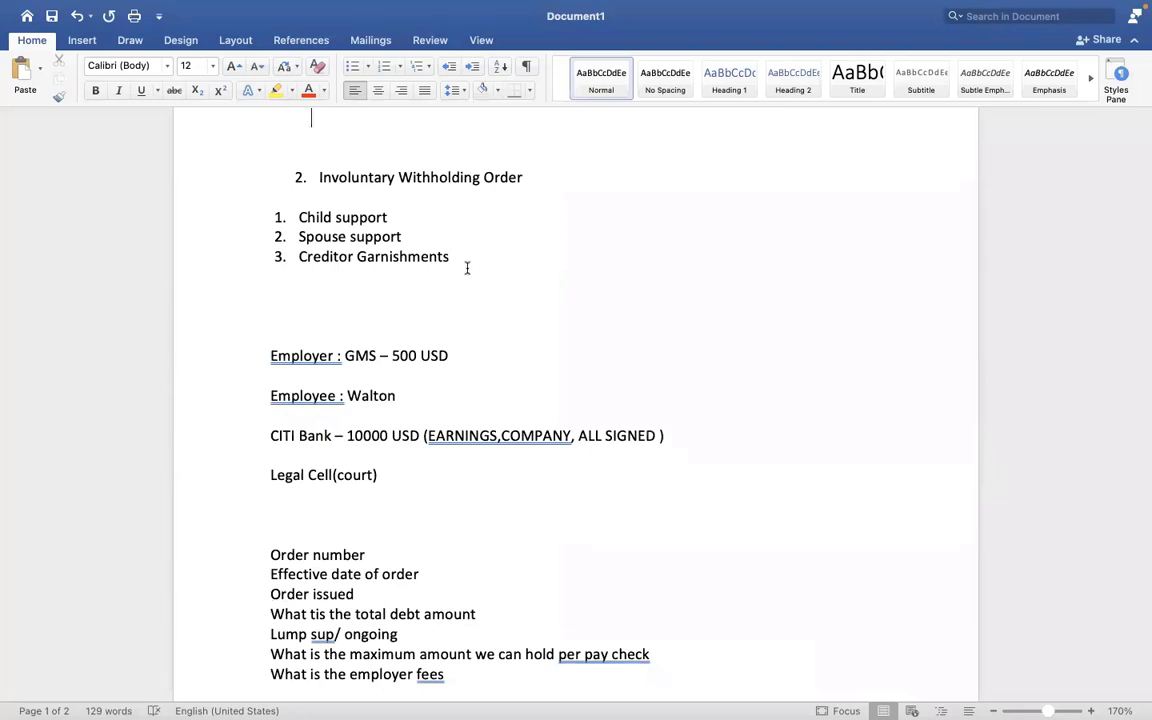
drag(452, 258, 275, 219)
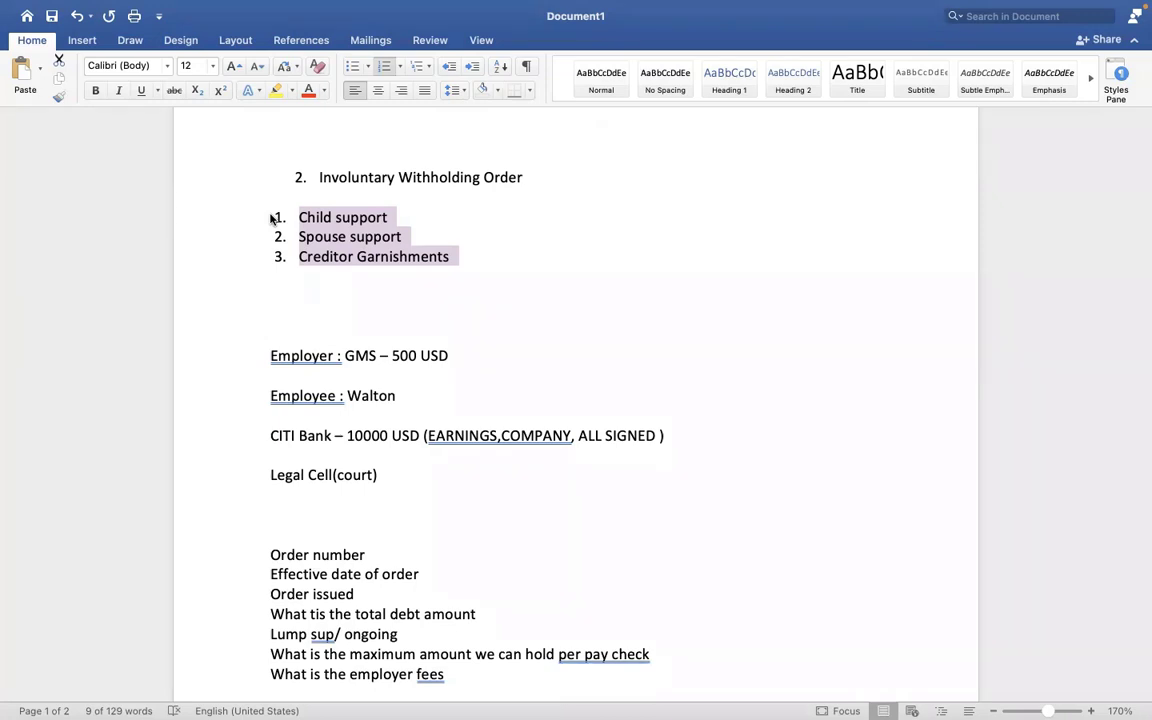
Tag Child support with '- P1' and Spouse support with '+ P2', fixing the typo.
click(356, 231)
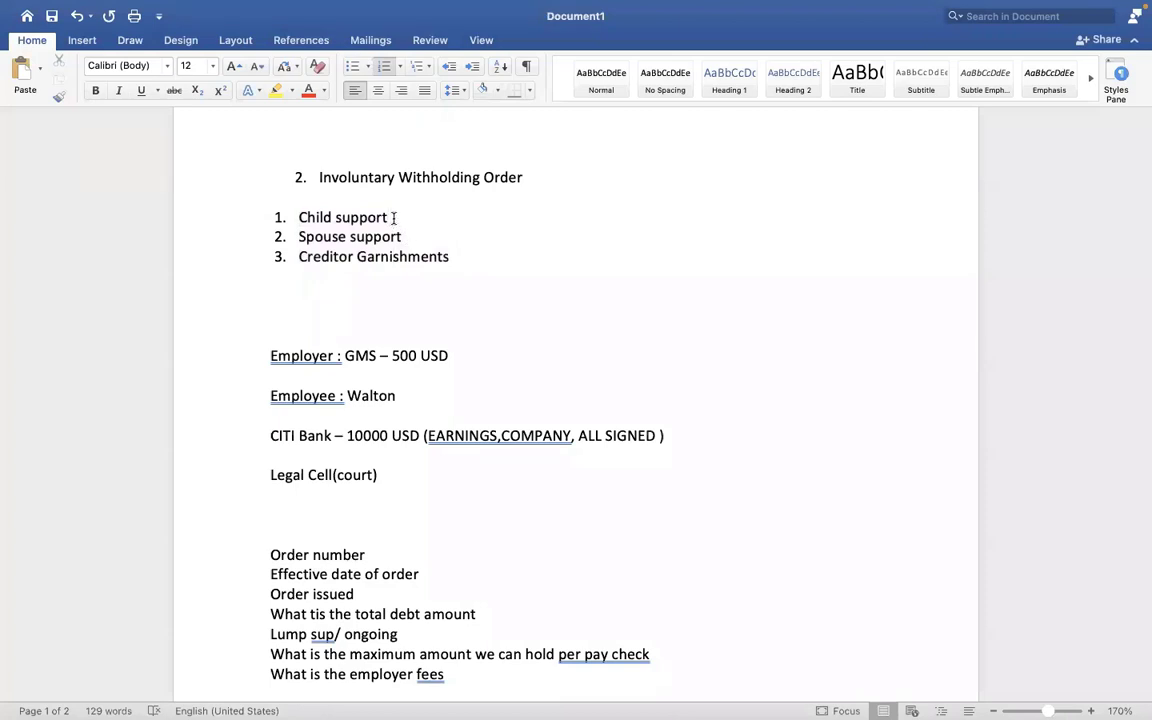
click(393, 217)
text(- )
text(P1)
click(421, 237)
text(+ tAX)
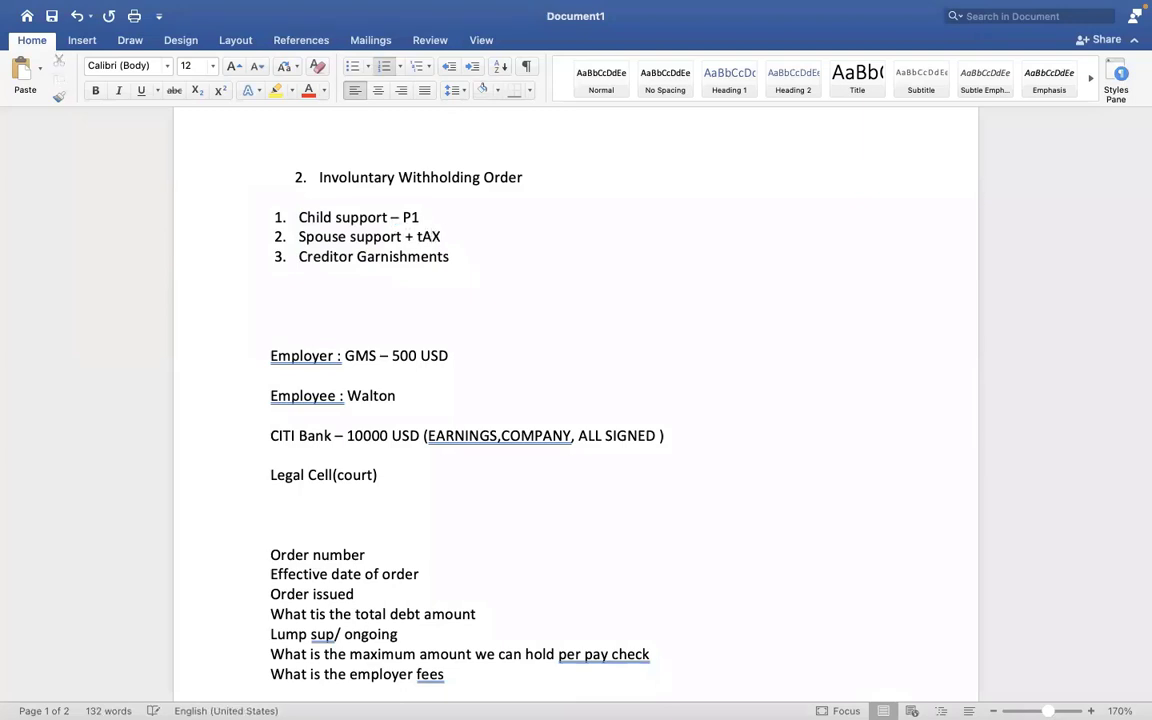
text(LEVY)
key(BackSpace)
key(BackSpace)
key(BackSpace)
key(BackSpace)
key(BackSpace)
key(BackSpace)
key(BackSpace)
key(BackSpace)
text(P)
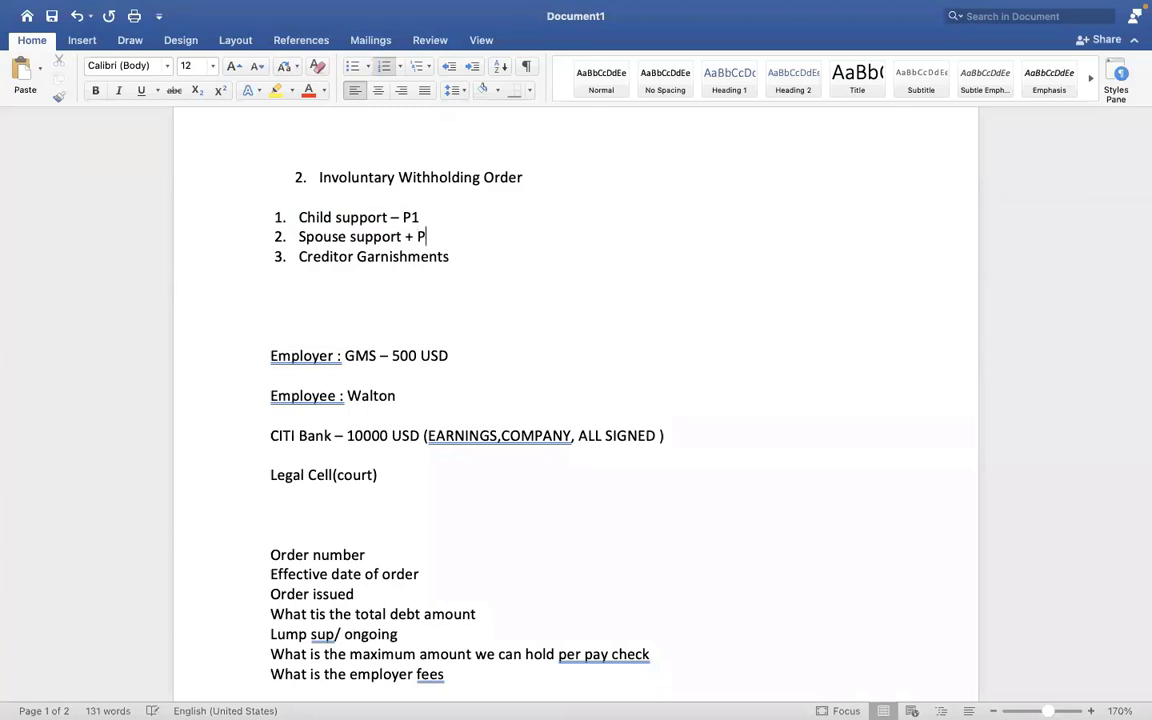
text(2)
key(Down)
key(Down)
key(Down)
key(Down)
key(Down)
key(Down)
key(Down)
key(Down)
key(Down)
key(Down)
key(Down)
key(Down)
key(Down)
key(Down)
key(Down)
key(Down)
key(Down)
key(Down)
key(Down)
key(Down)
key(Down)
key(Down)
key(Down)
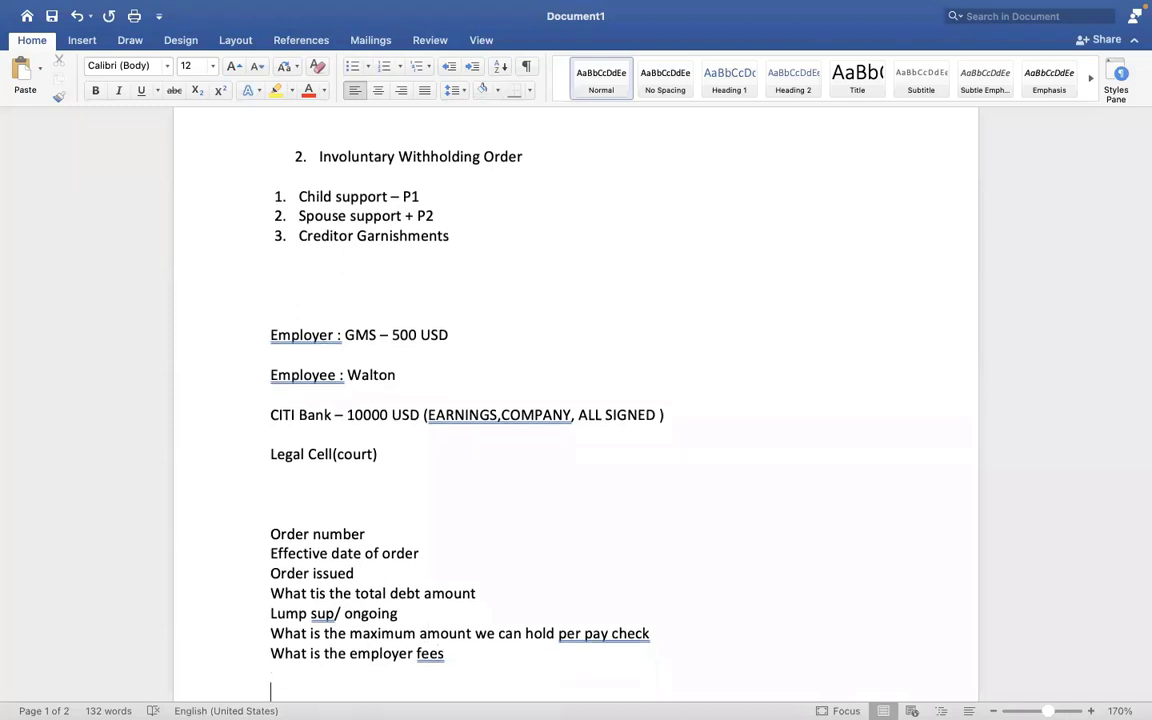
key(Down)
key(Down)
key(Down)
key(Down)
key(Down)
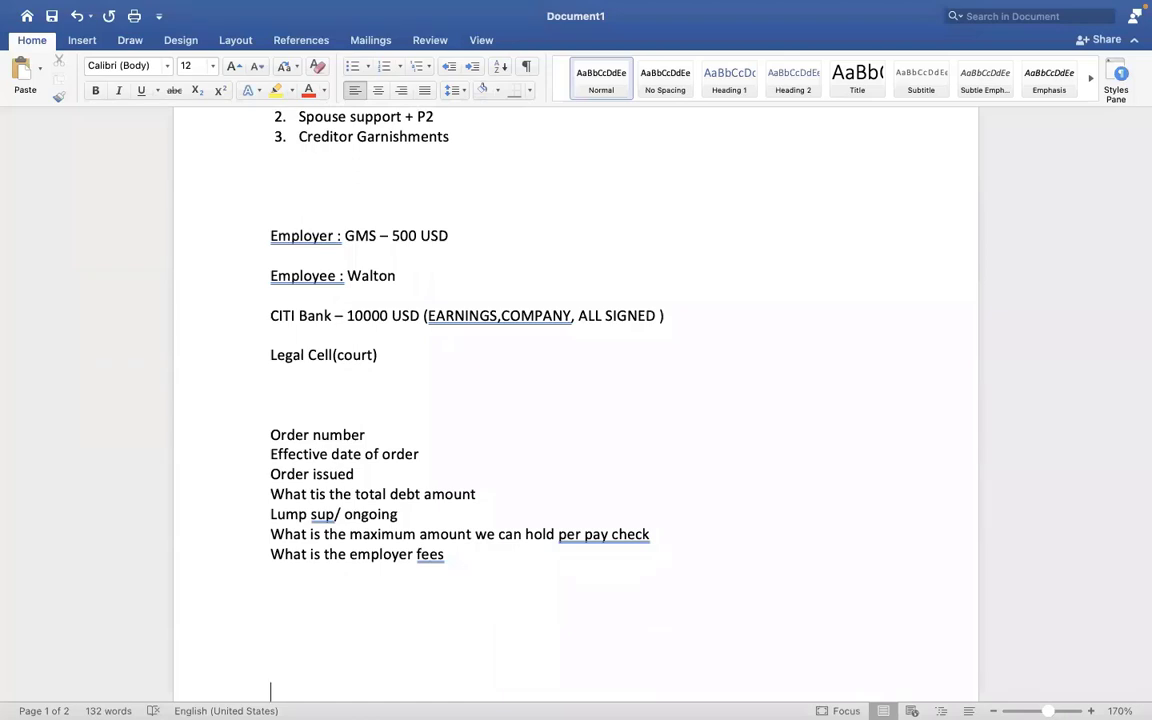
Type 'CGPA = CONSUMER GRANTS PROTECTION ACT' on a new line below the numbered questions.
key(Return)
key(Return)
key(Return)
key(Return)
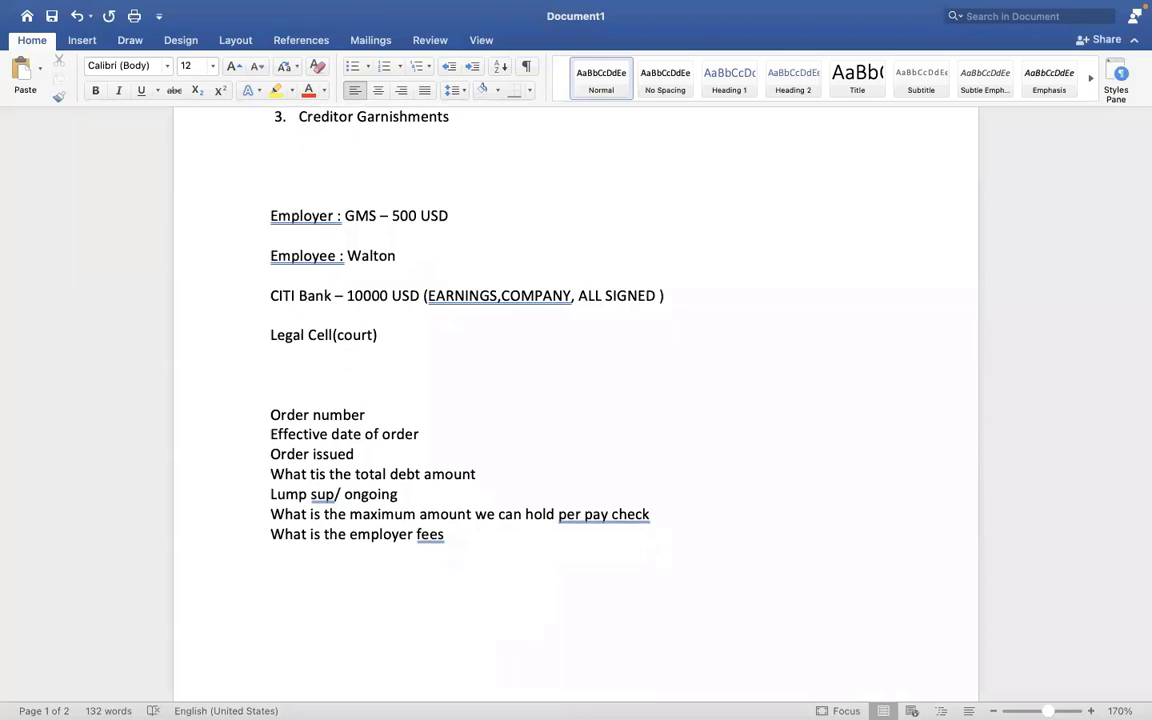
scroll(270, 690, down, 6)
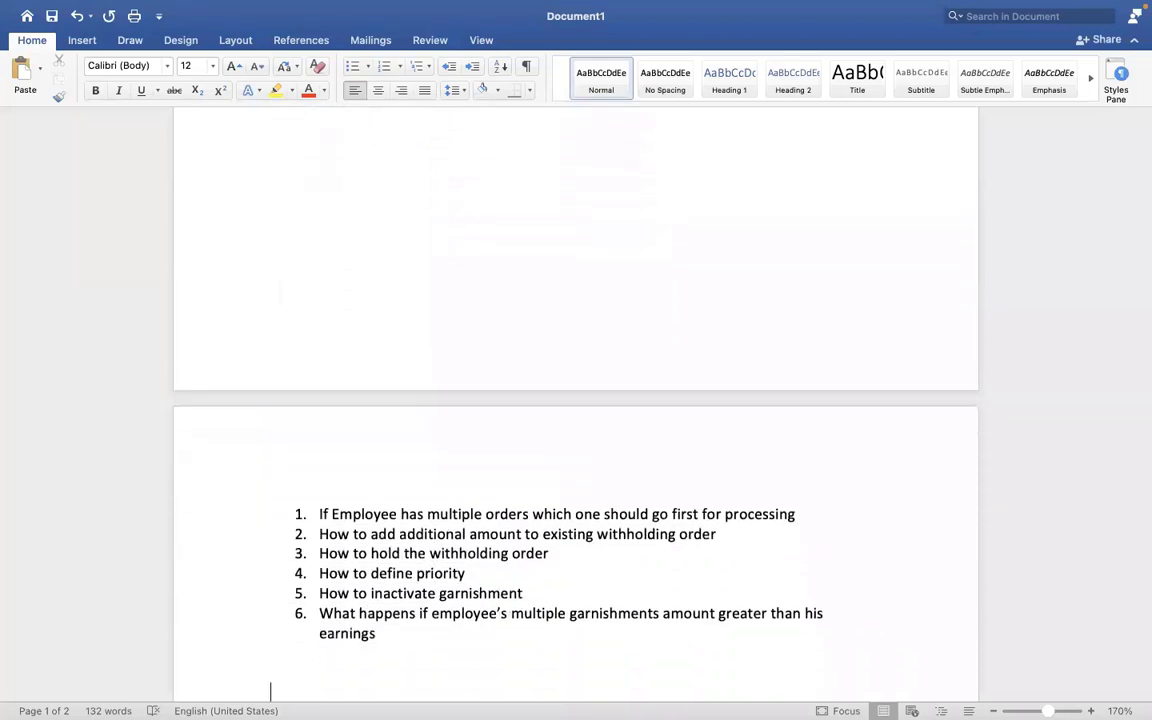
scroll(270, 690, down, 1)
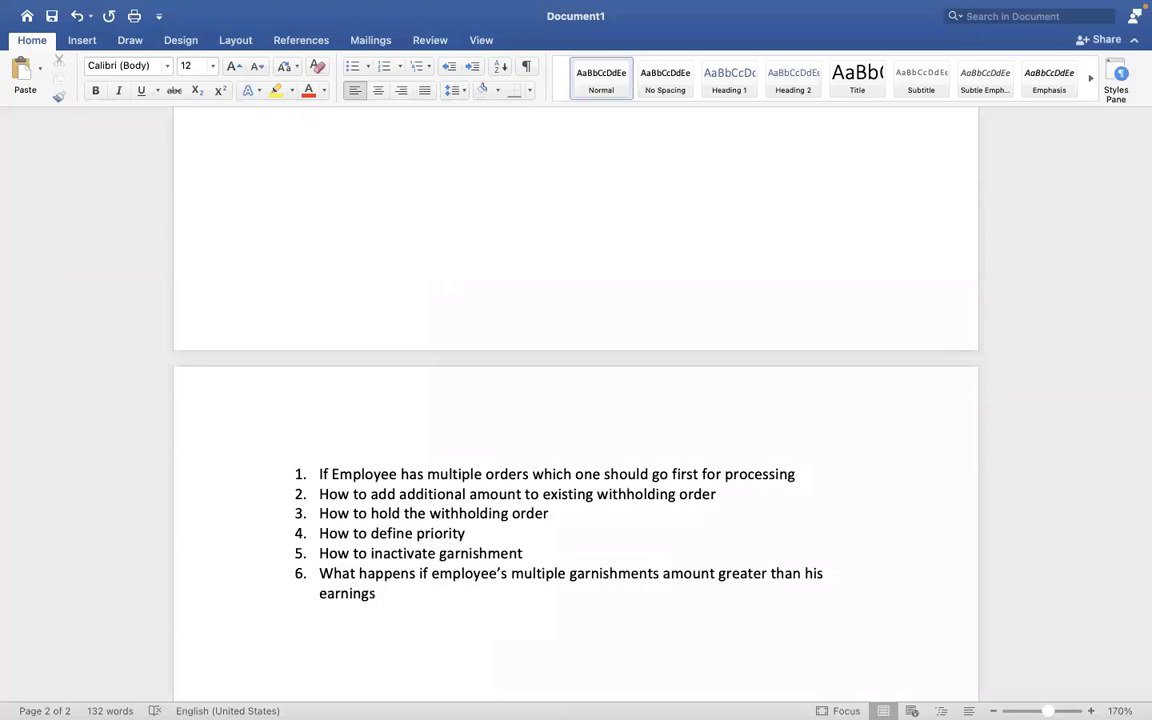
text(CGPS)
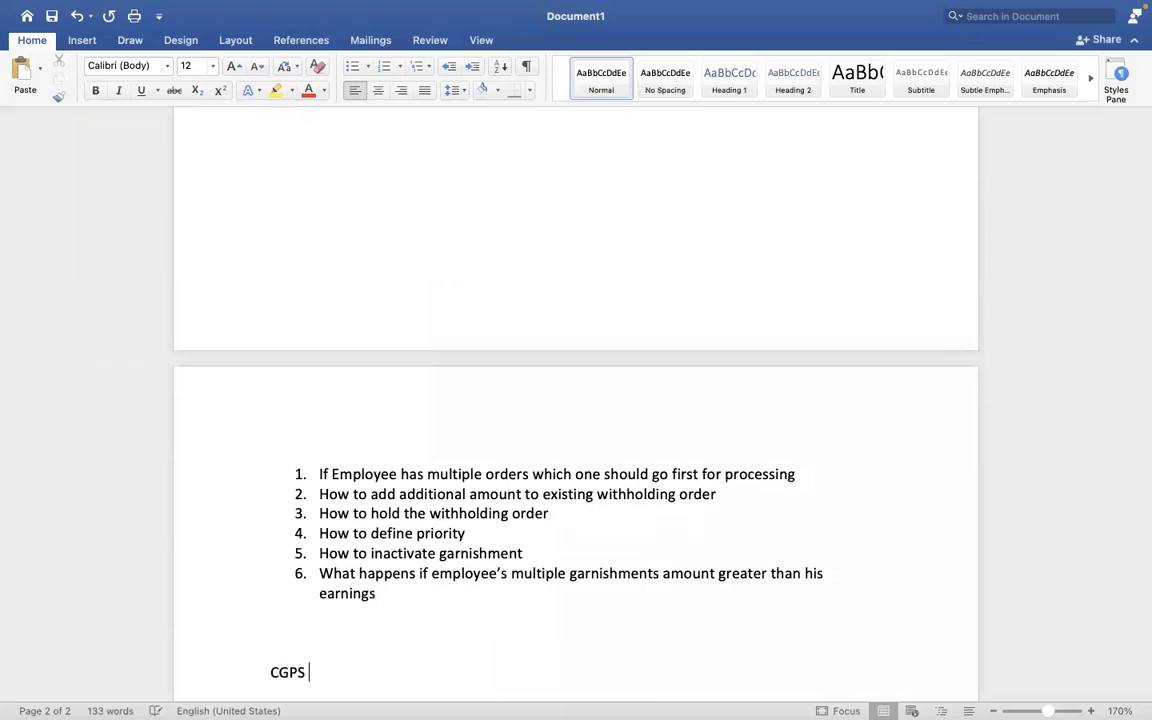
key(BackSpace)
key(BackSpace)
text(A =)
text(CONSUMER )
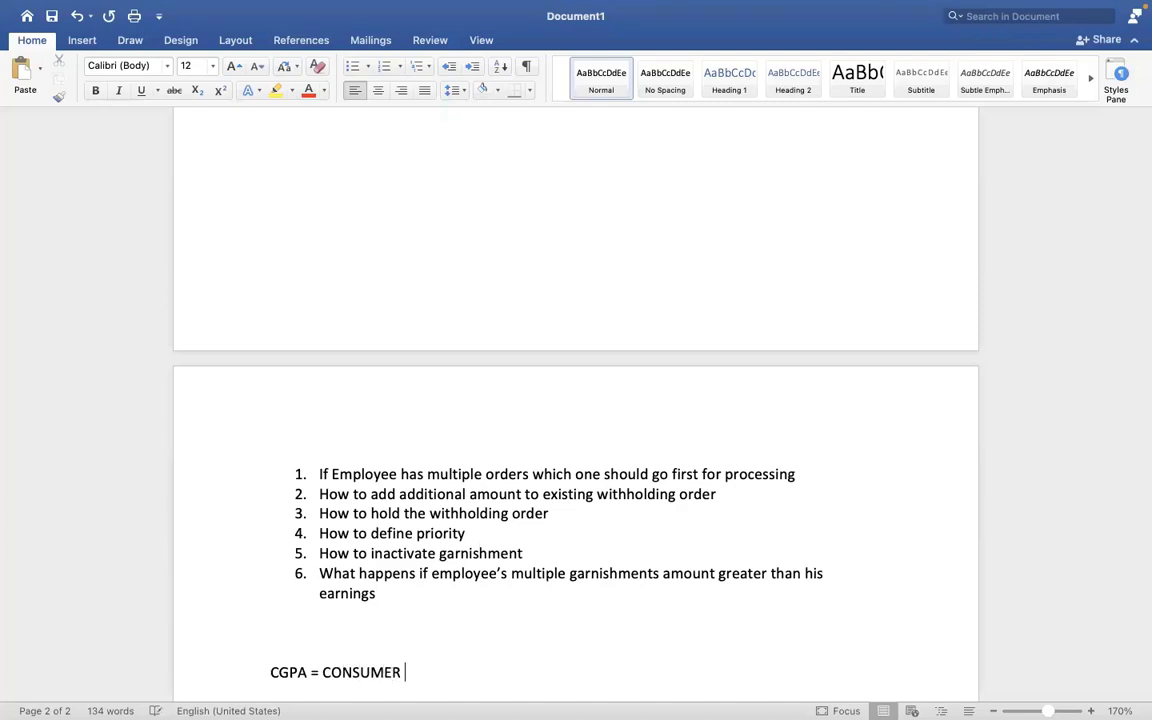
text(GRANTS PR)
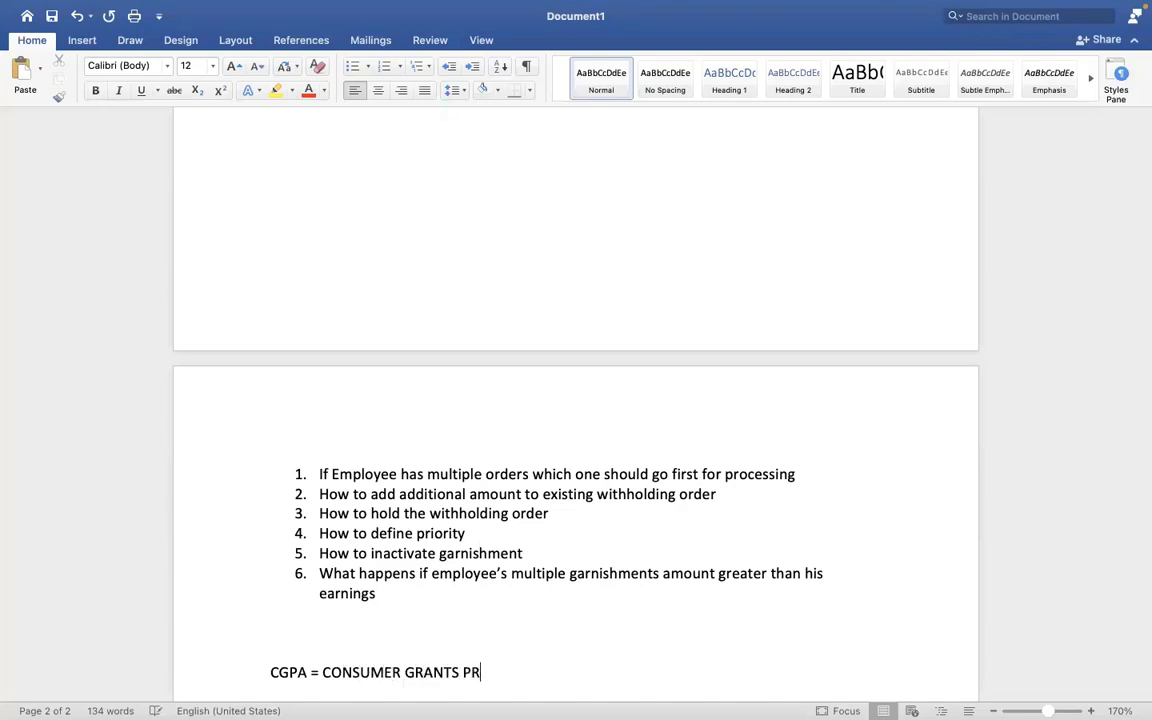
text(OTECT)
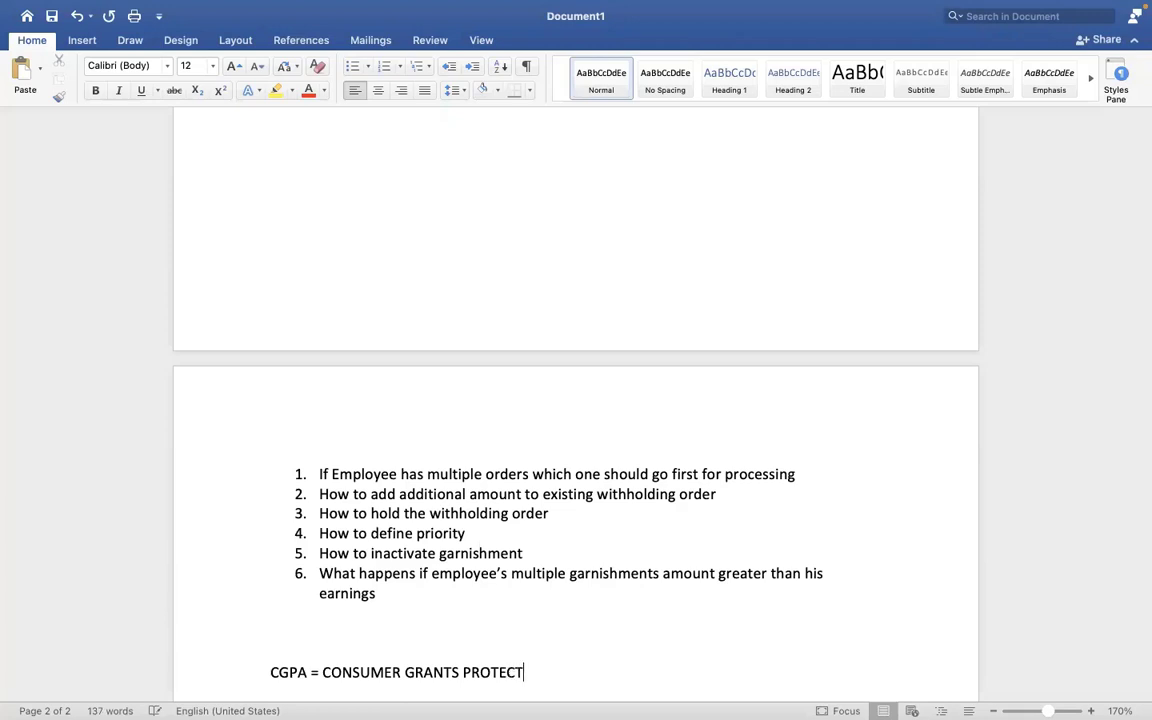
text(ION ACT)
key(Return)
key(Return)
key(Return)
key(Return)
key(Return)
key(Return)
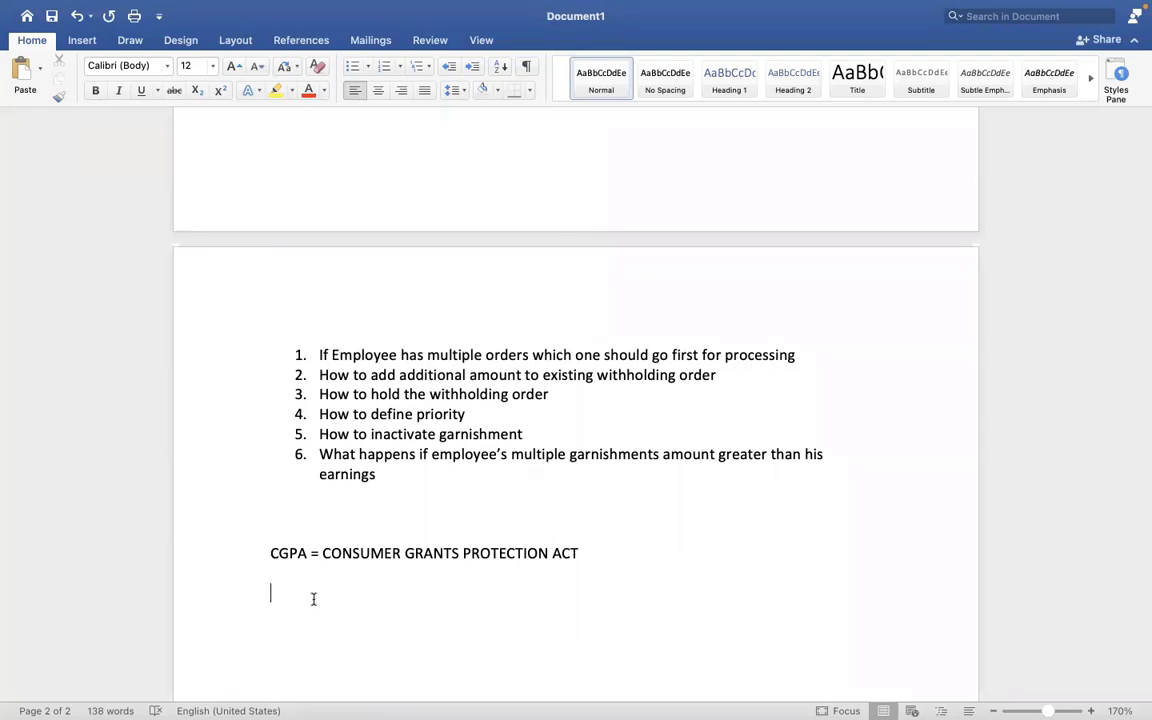
Type 'DISPOSABLE NET = 10000 = 4000 usd' on the line below the CGPA note.
text(DISPOSABLE NET = 1000)
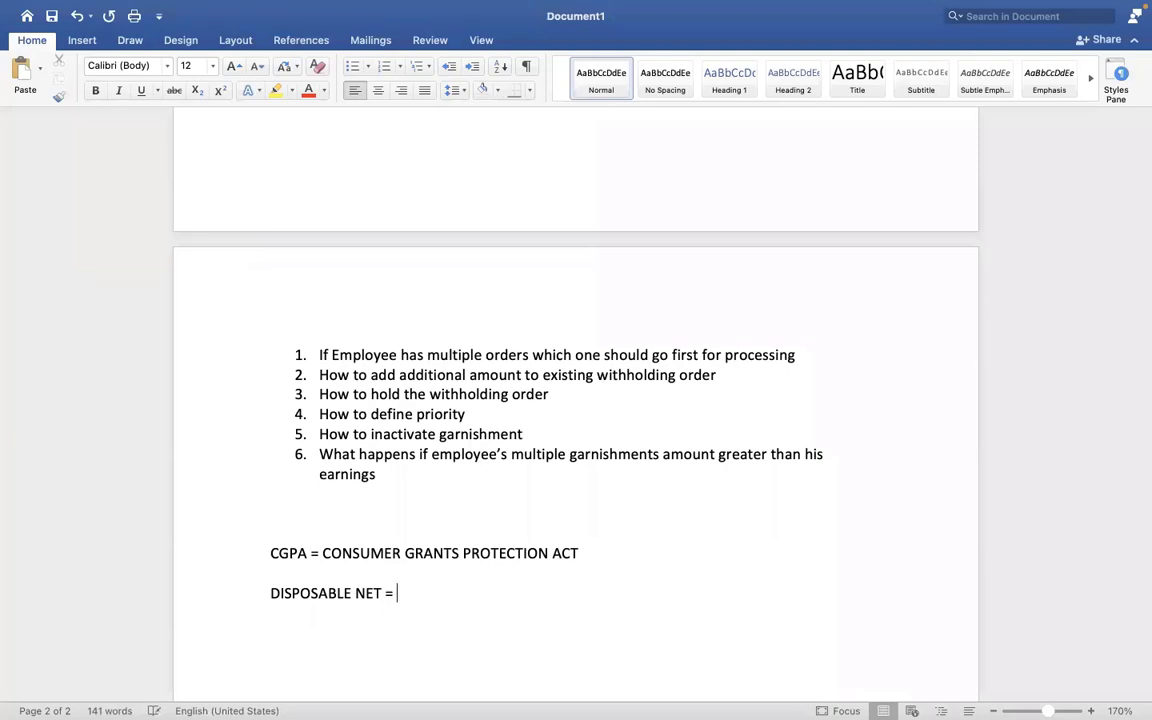
text(0)
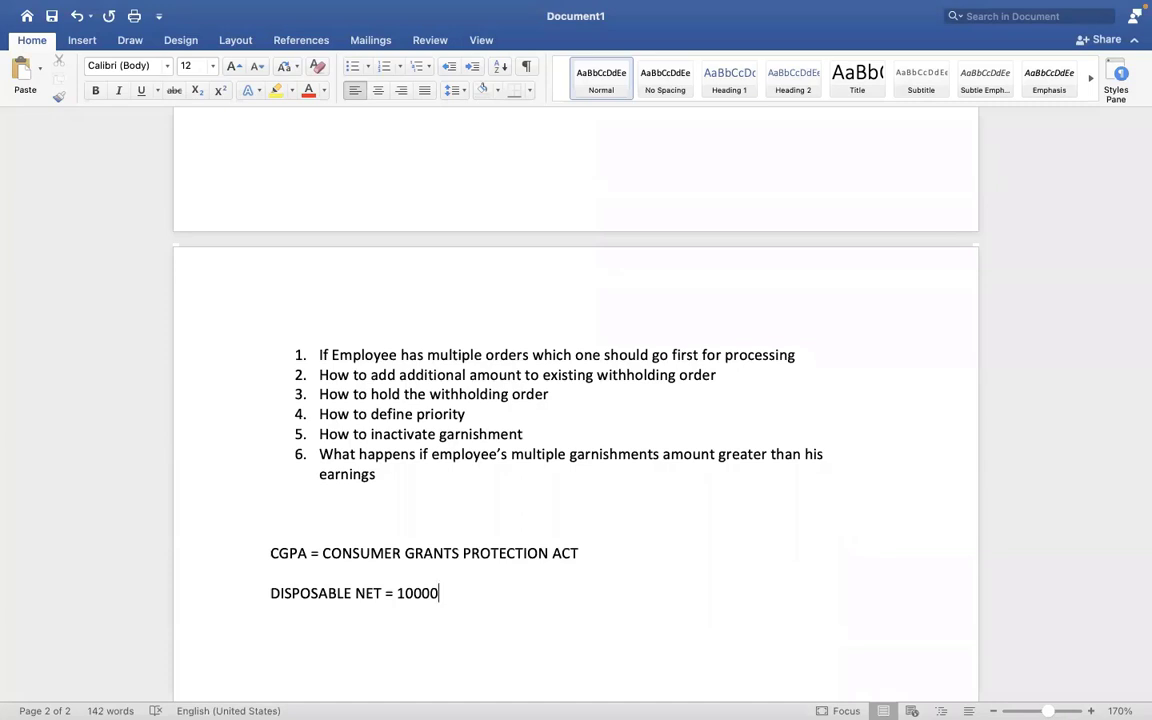
text(= 4000 usd)
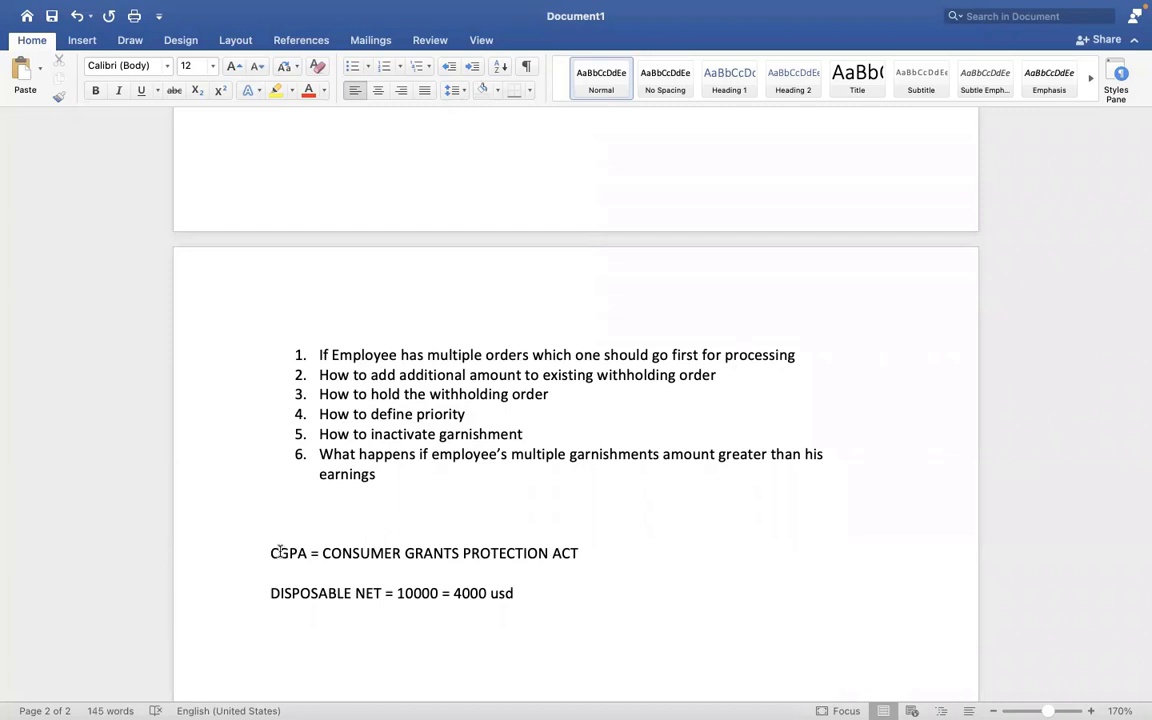
drag(271, 553, 541, 553)
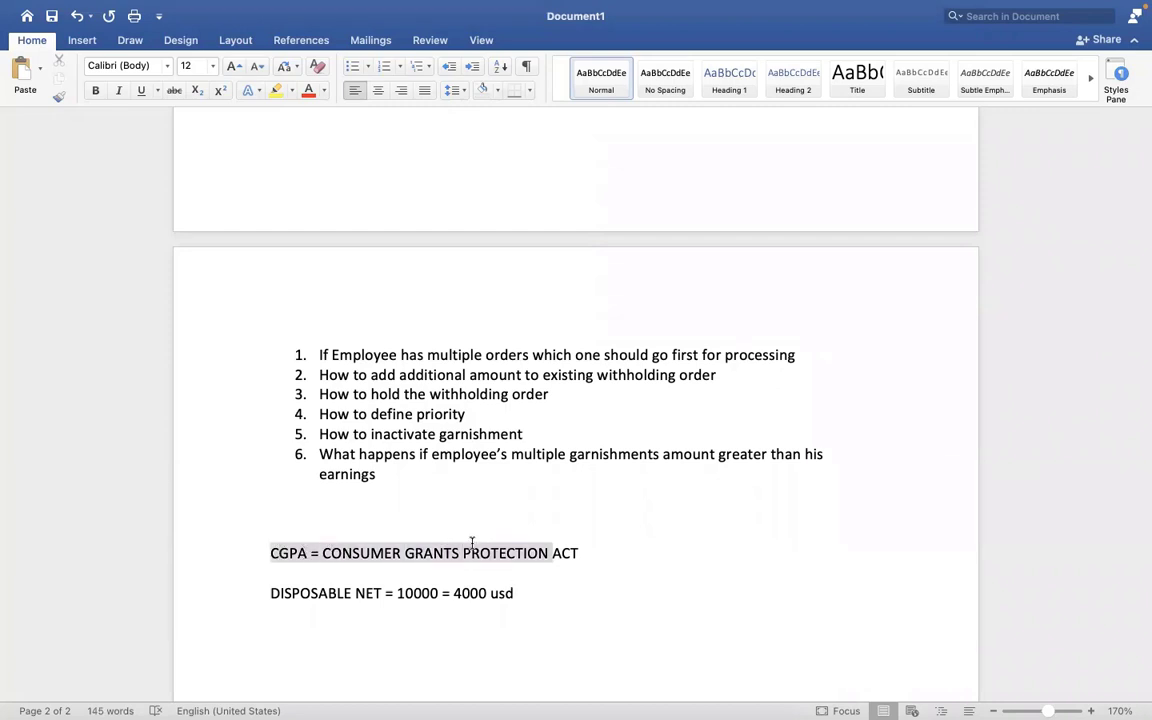
click(437, 438)
scroll(435, 445, up, 5)
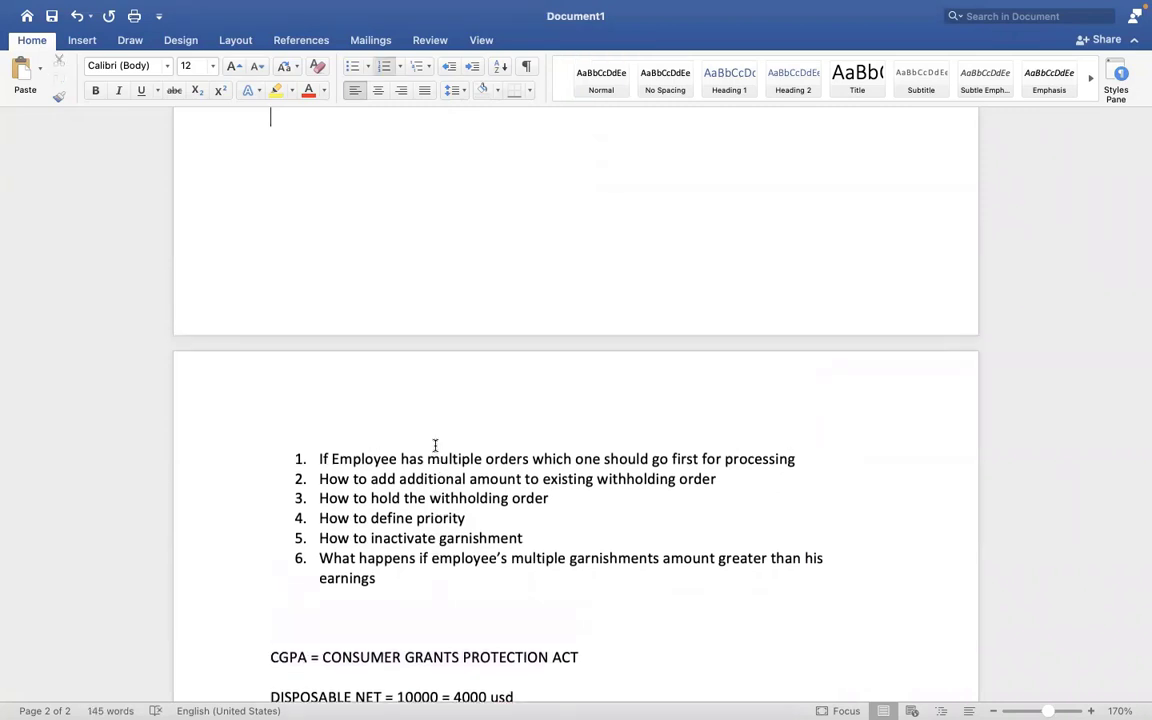
scroll(435, 445, up, 2)
click(435, 445)
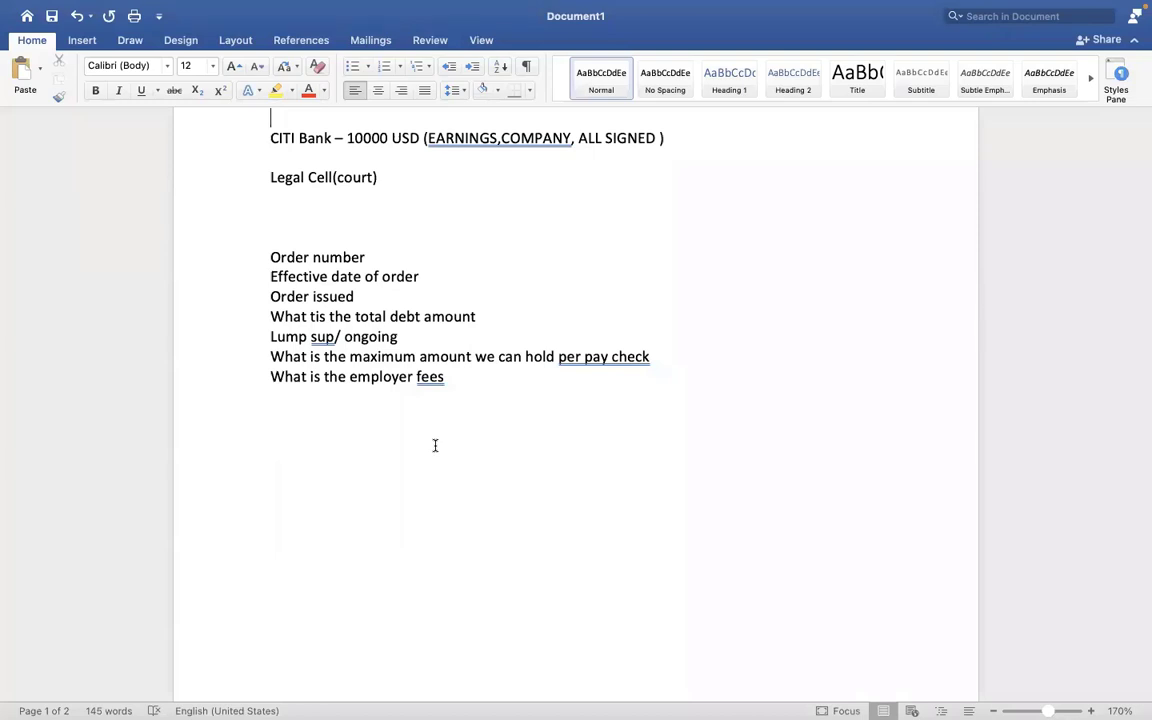
key(Left)
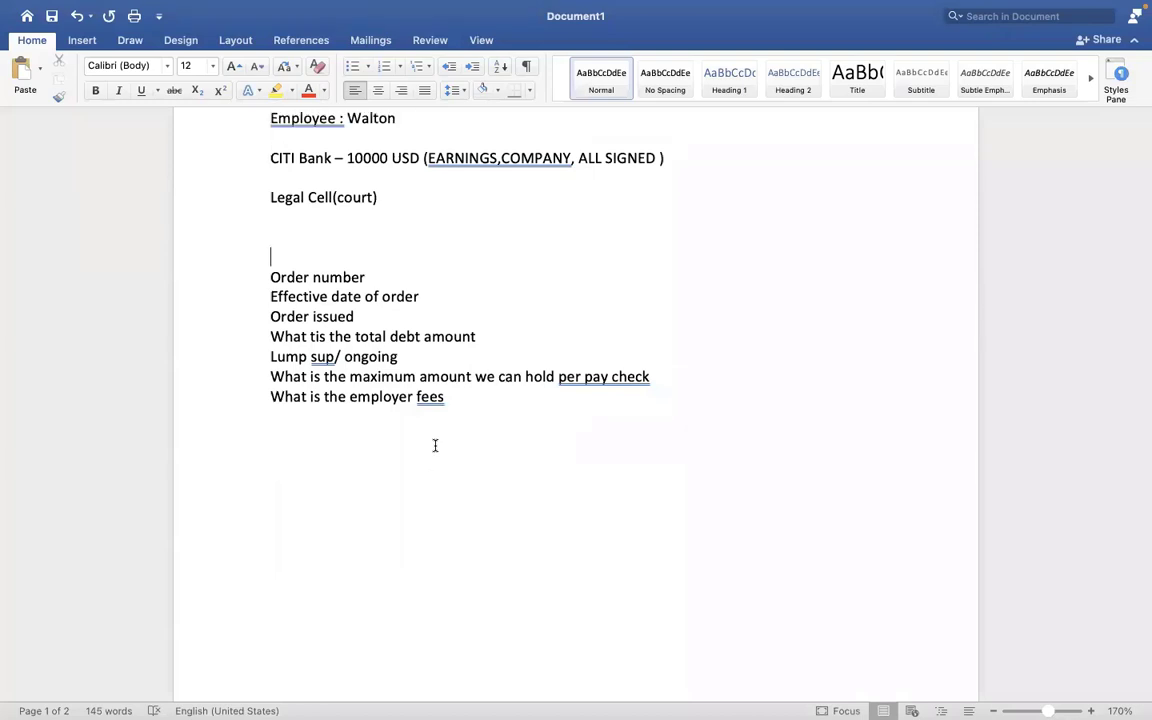
key(Down)
key(Down)
key(Down)
key(Down)
key(Down)
key(Down)
key(Down)
key(Down)
key(Down)
key(Down)
key(Down)
key(Down)
key(Down)
key(Down)
key(Down)
key(Down)
key(Down)
key(Down)
key(Down)
key(Down)
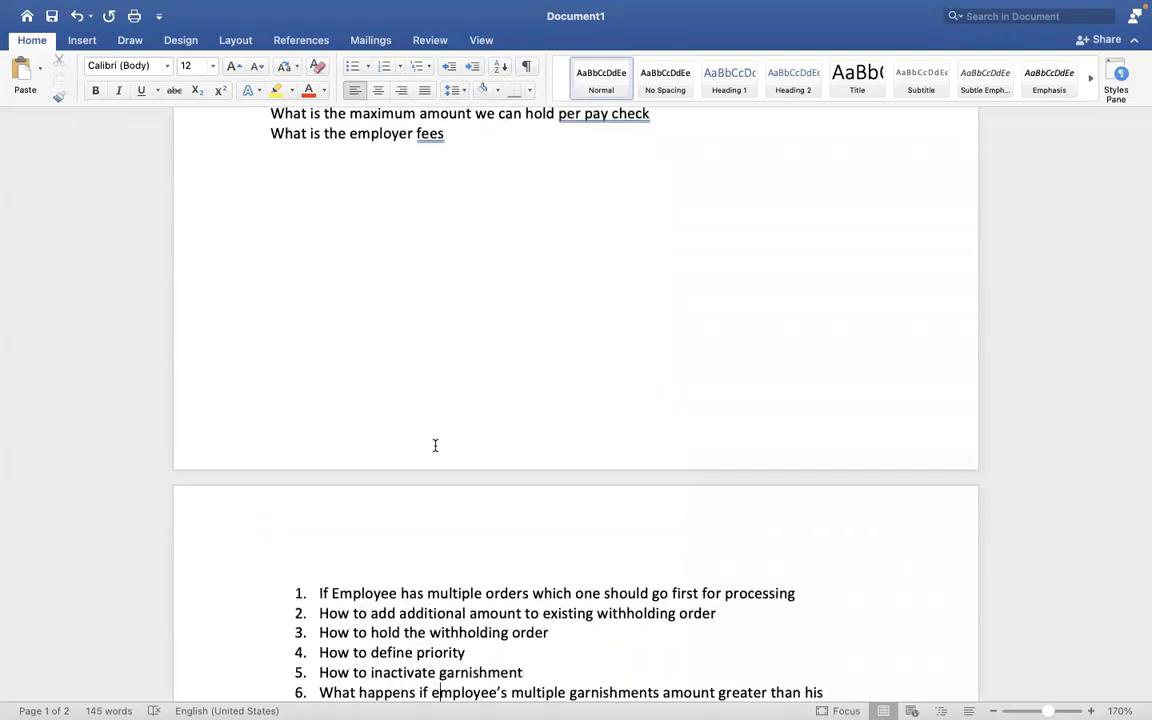
key(Down)
key(Down)
key(Down)
key(Down)
key(Down)
key(Down)
key(Down)
key(Down)
key(Down)
key(Down)
key(Down)
key(Down)
key(Down)
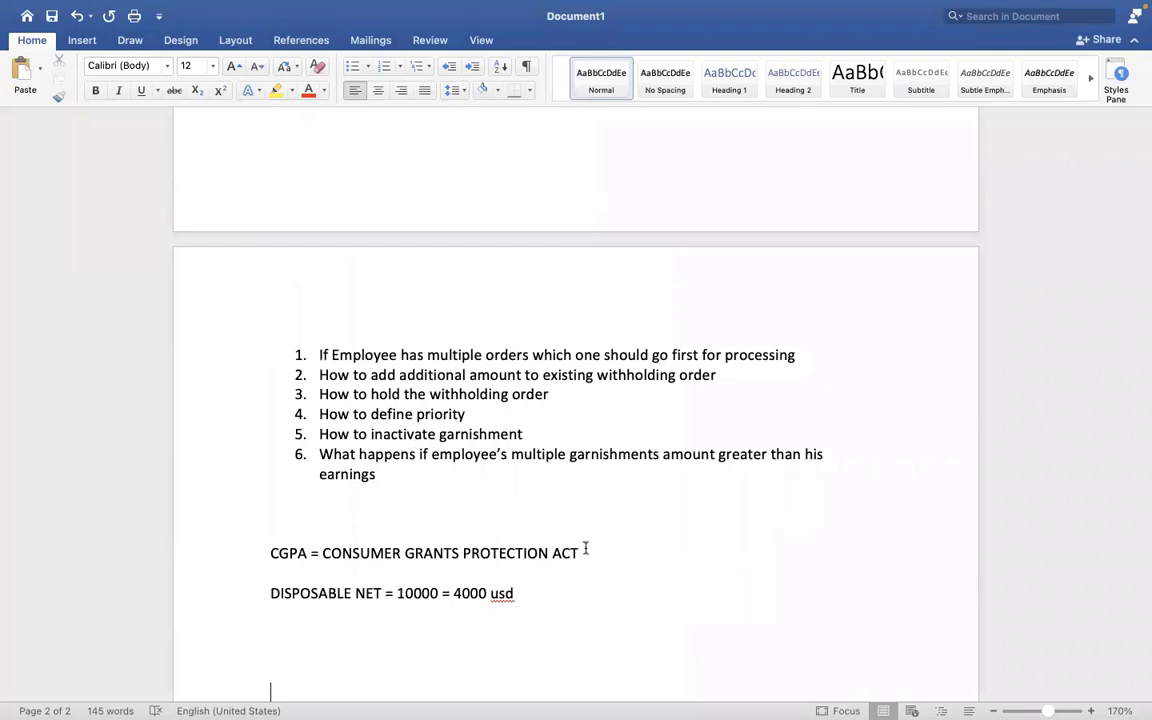
drag(586, 549, 335, 556)
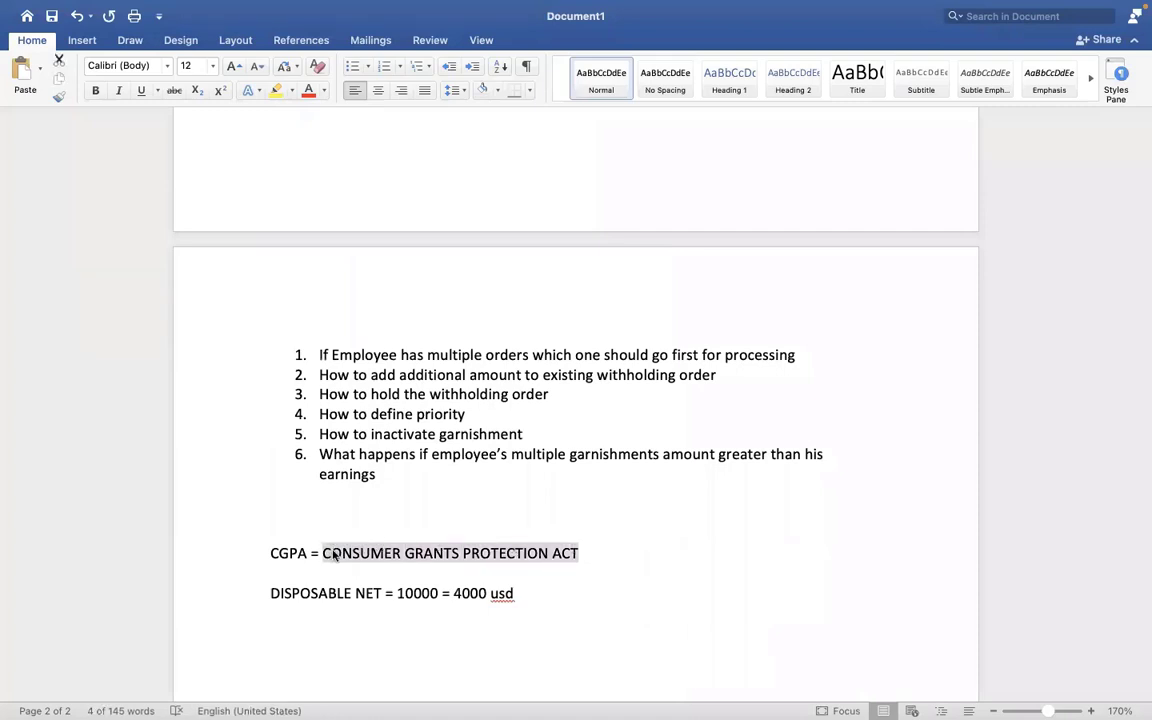
click(334, 553)
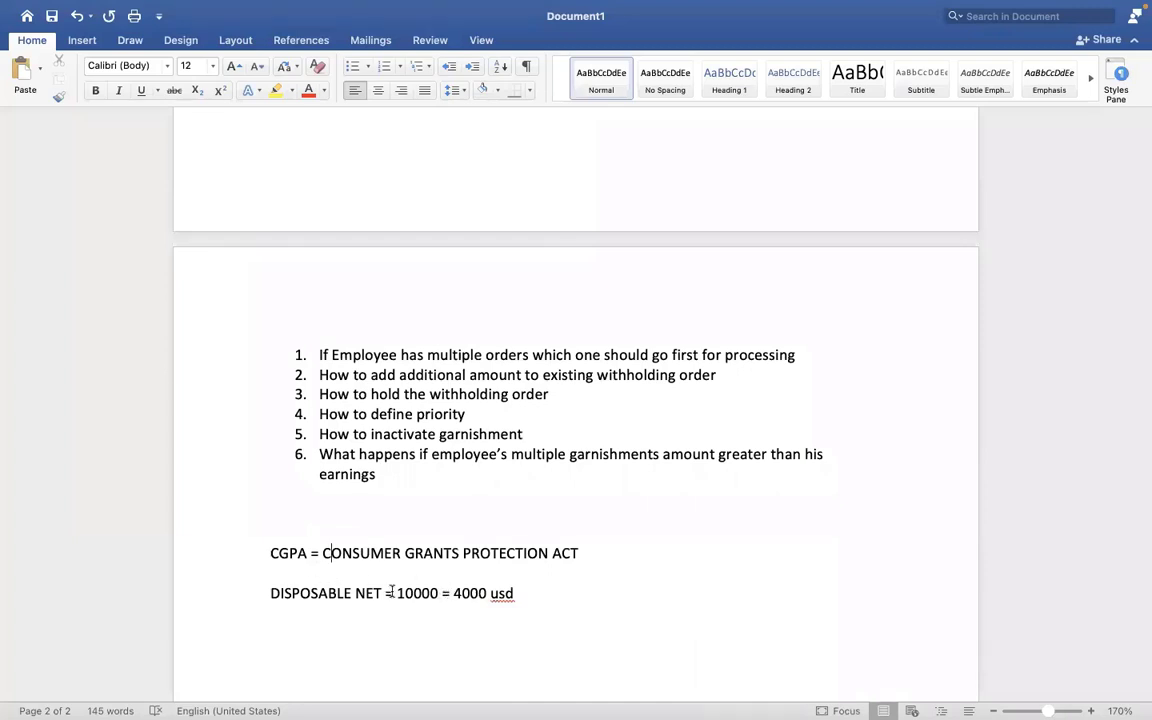
Review the '= 10000' note and questions 2–3, then switch to Workday's withholding orders.
drag(386, 593, 539, 593)
click(455, 593)
click(443, 593)
click(427, 456)
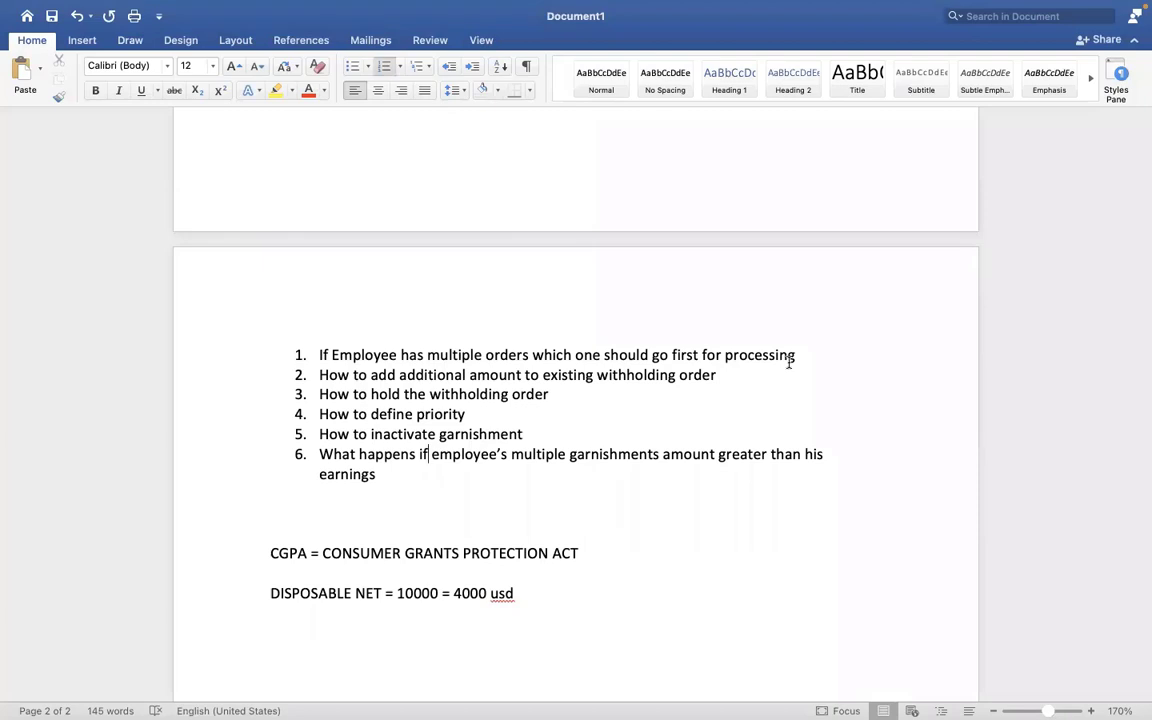
click(789, 363)
drag(318, 376, 690, 383)
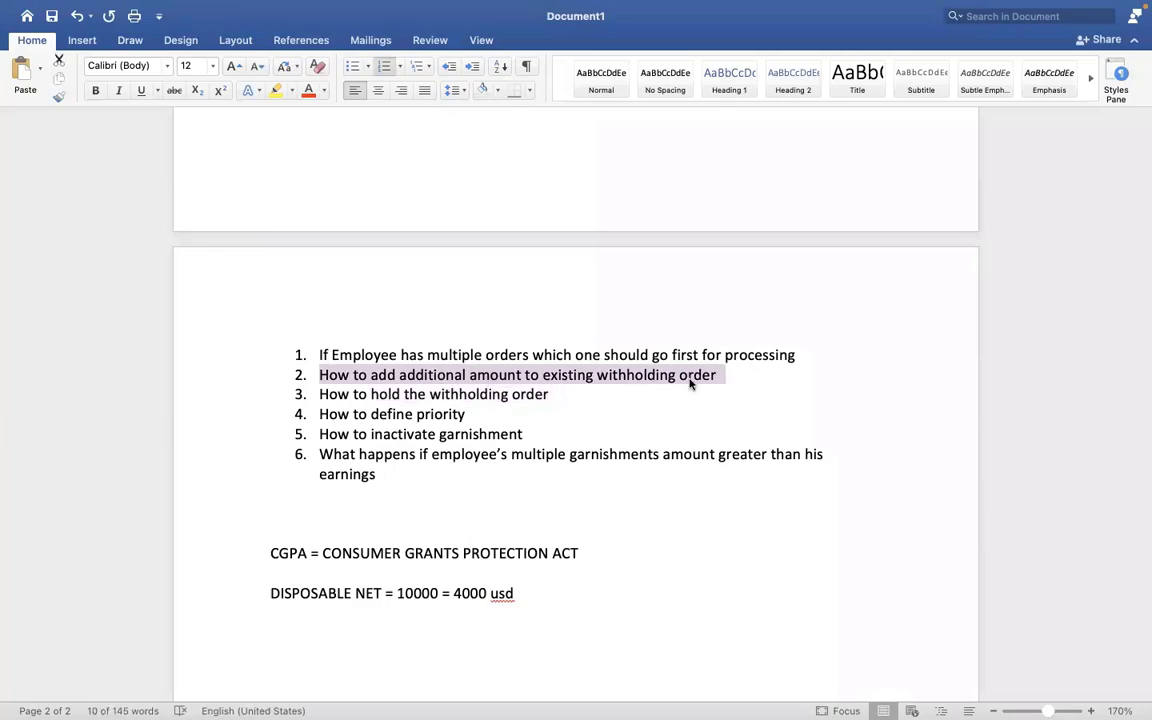
key(ctrl+Right)
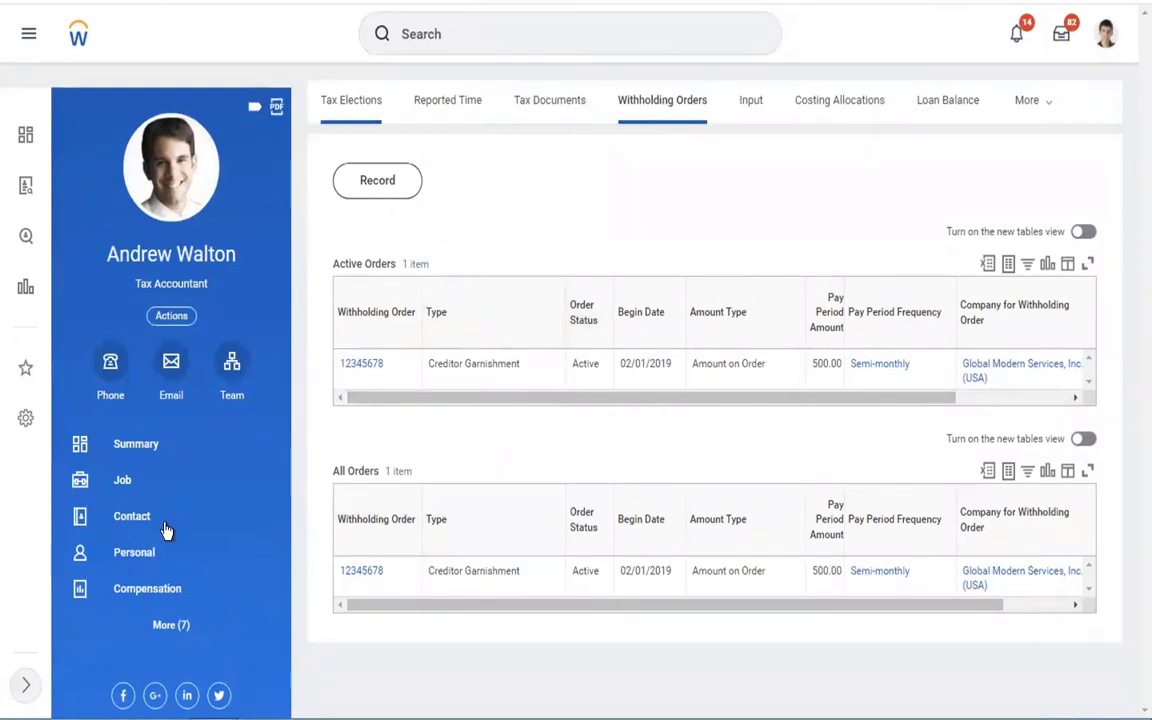
Open the employee's Pay information showing the withholding orders.
click(122, 488)
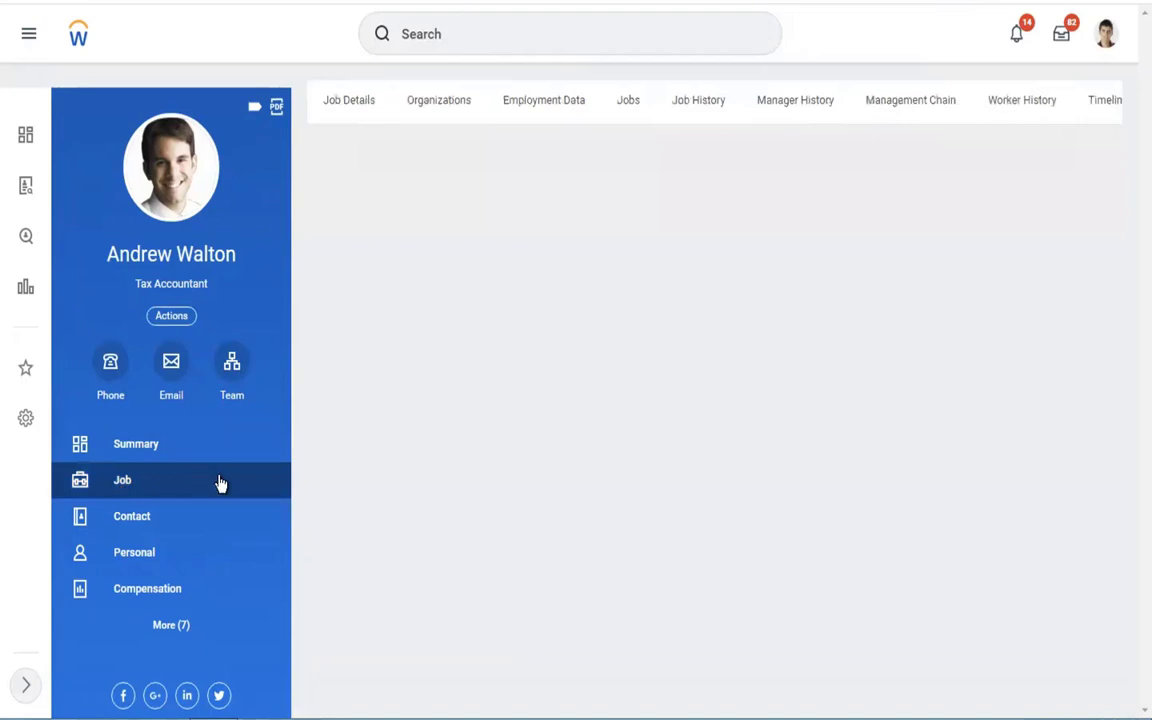
click(170, 627)
click(172, 627)
click(137, 670)
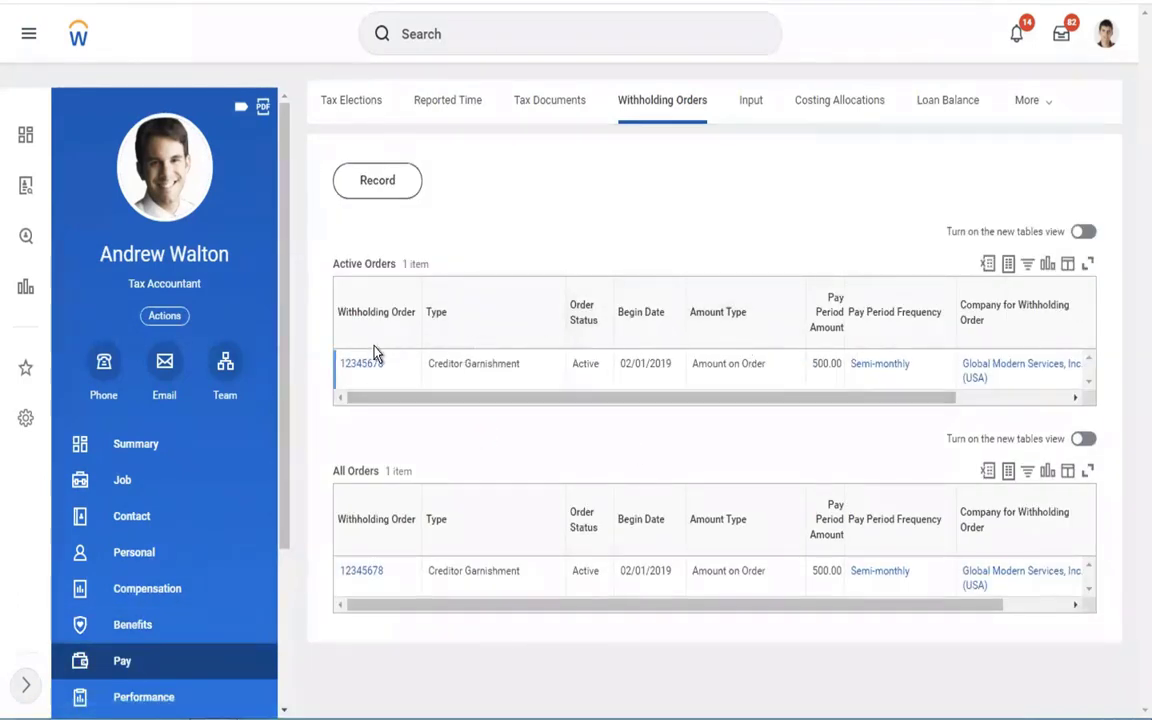
Open the Edit form for order 12345678, check its Pay Period Amount, then return to Word.
mouse_move(379, 367)
click(396, 368)
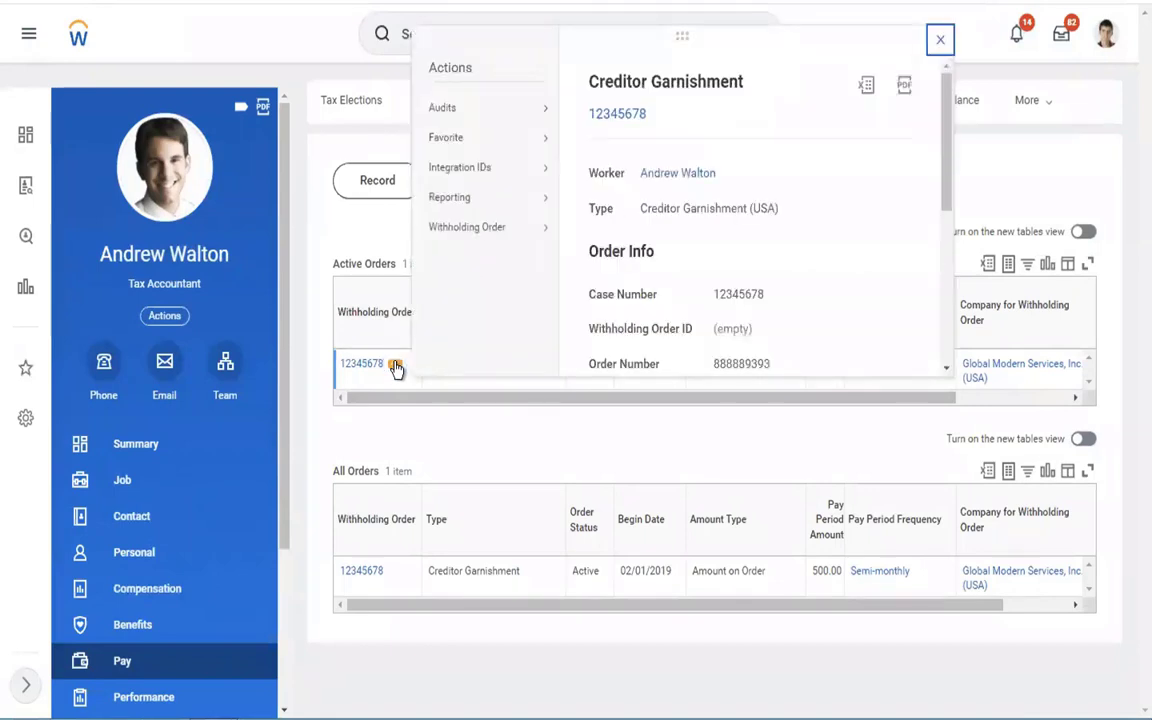
mouse_move(455, 232)
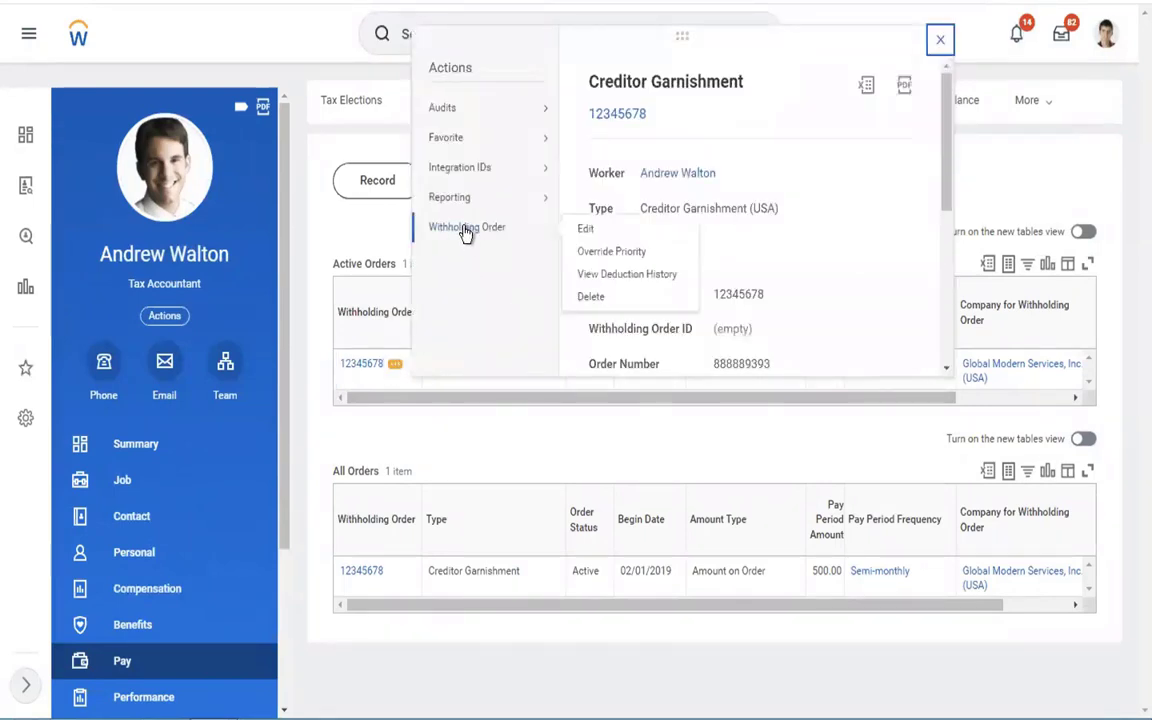
click(587, 232)
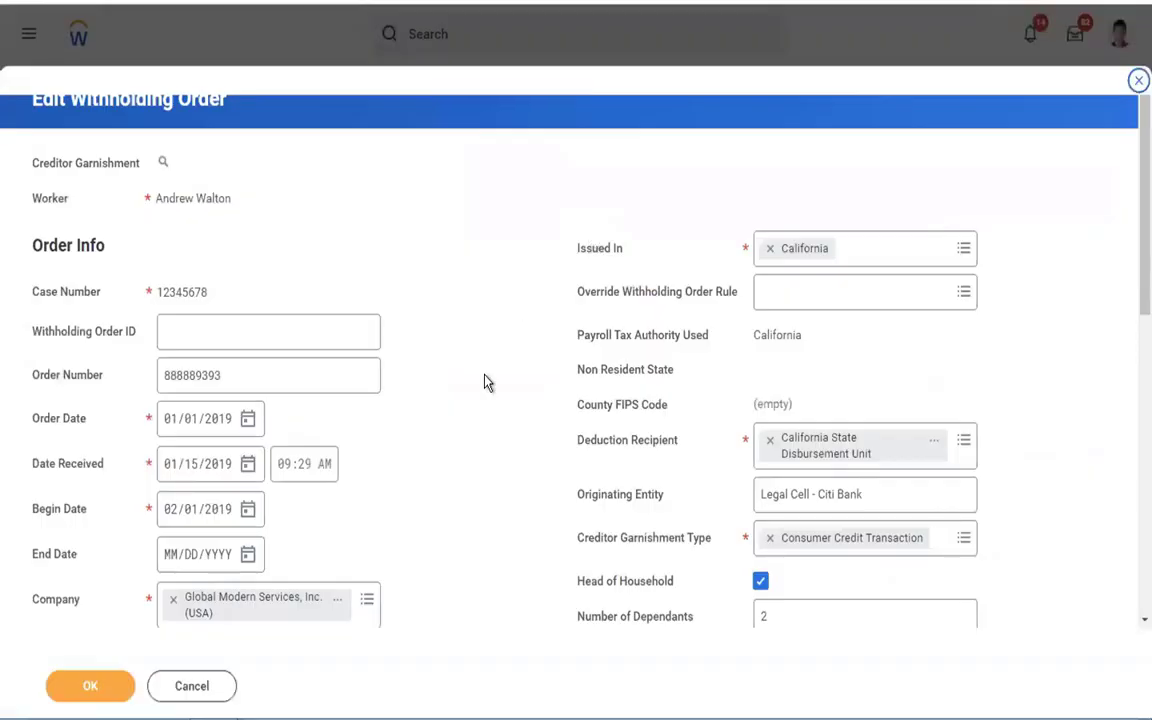
scroll(483, 394, down, 5)
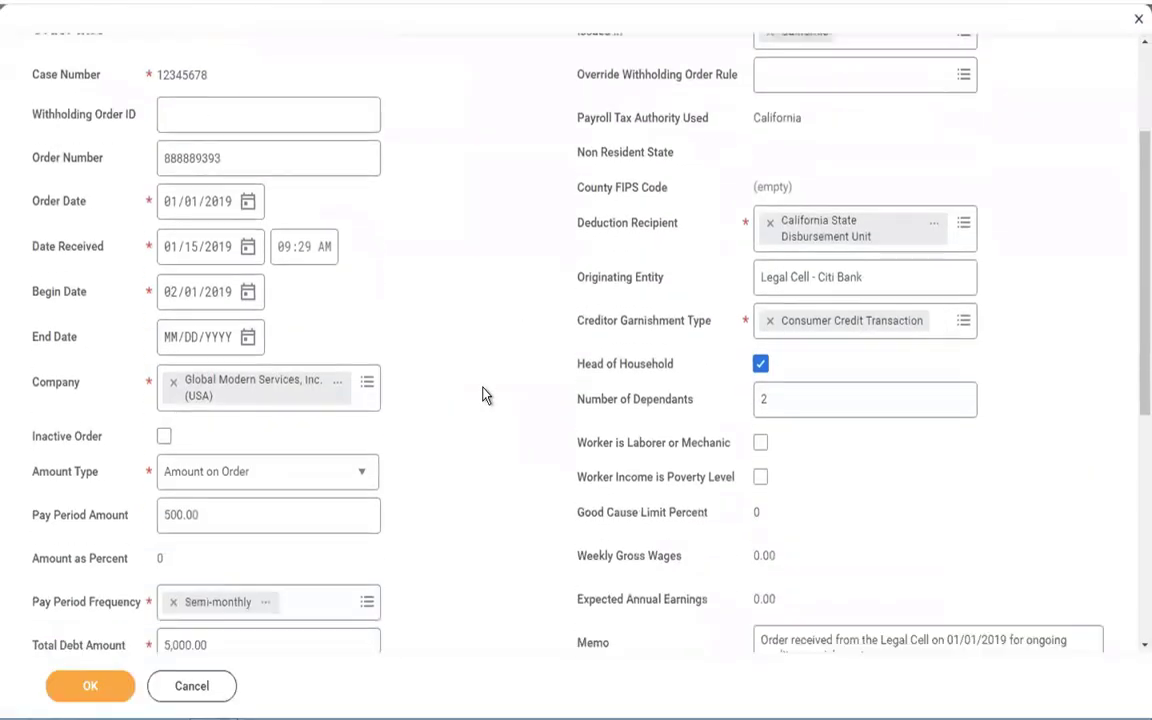
click(180, 368)
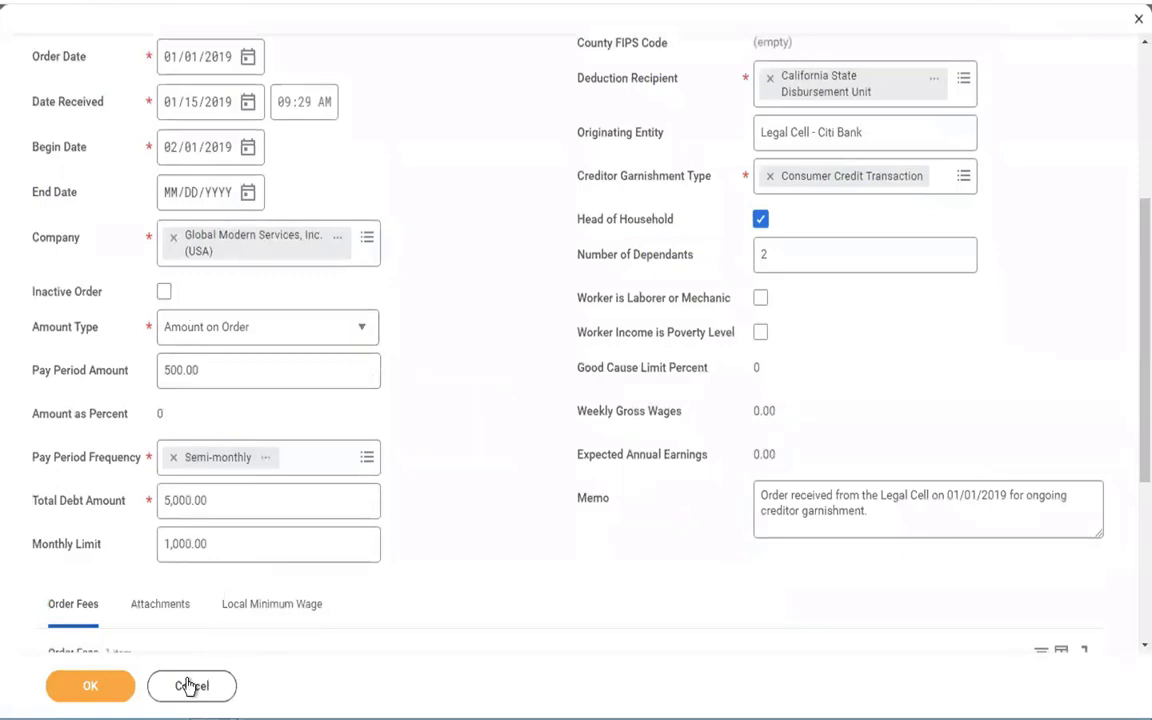
key(ctrl+Left)
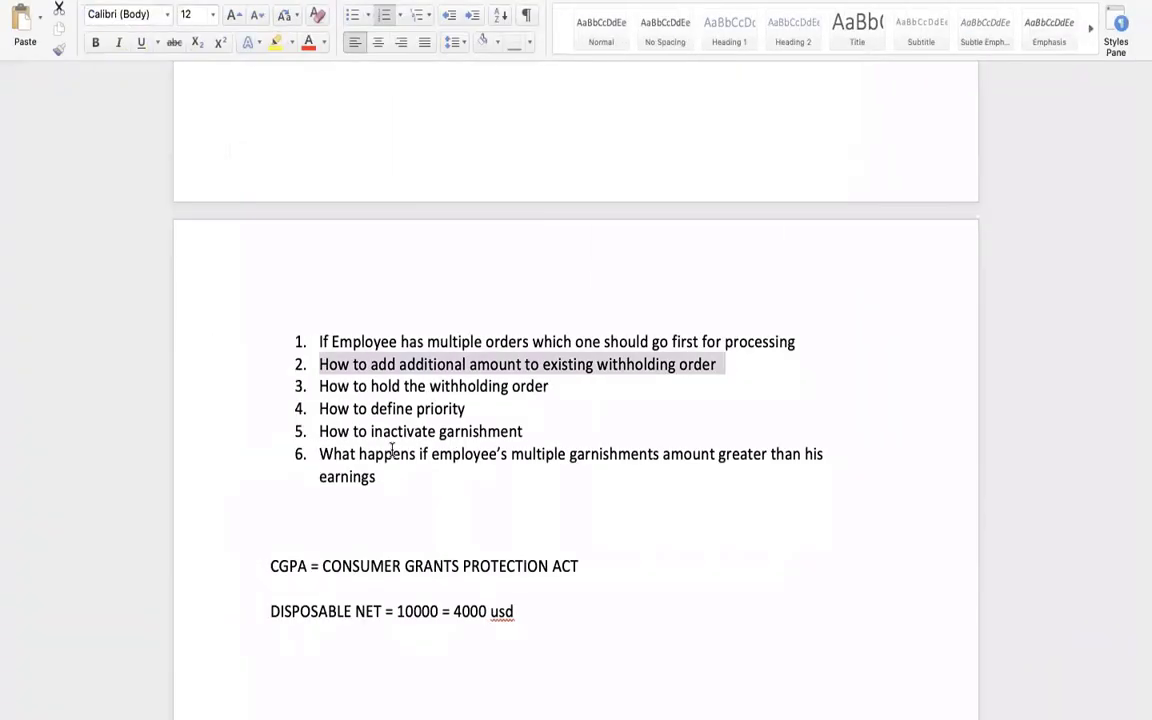
click(550, 394)
drag(549, 388, 318, 388)
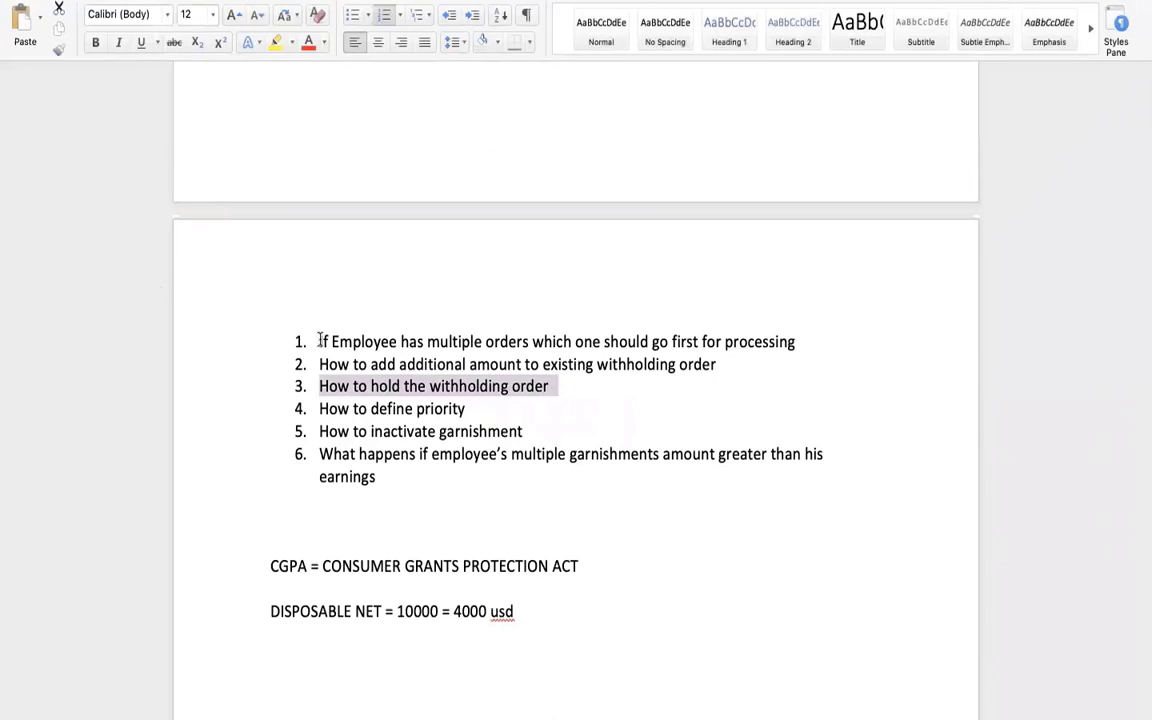
drag(472, 408, 319, 411)
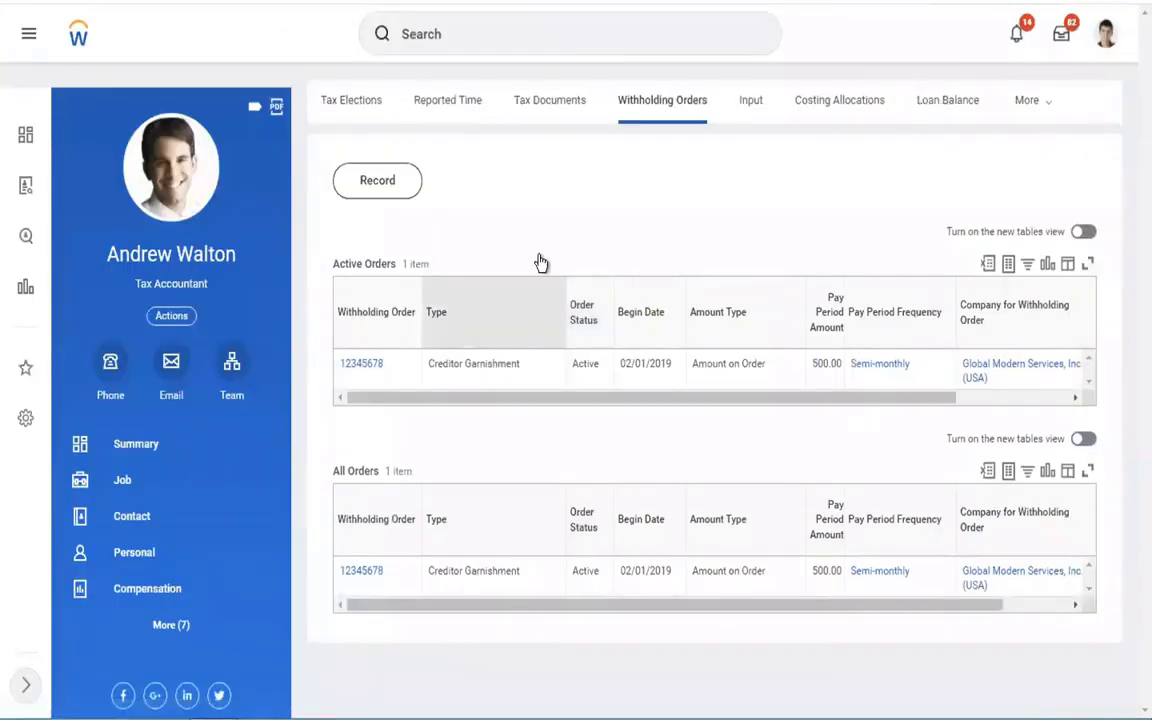
Bring up the Withholding Order actions menu for order 12345678.
mouse_move(395, 373)
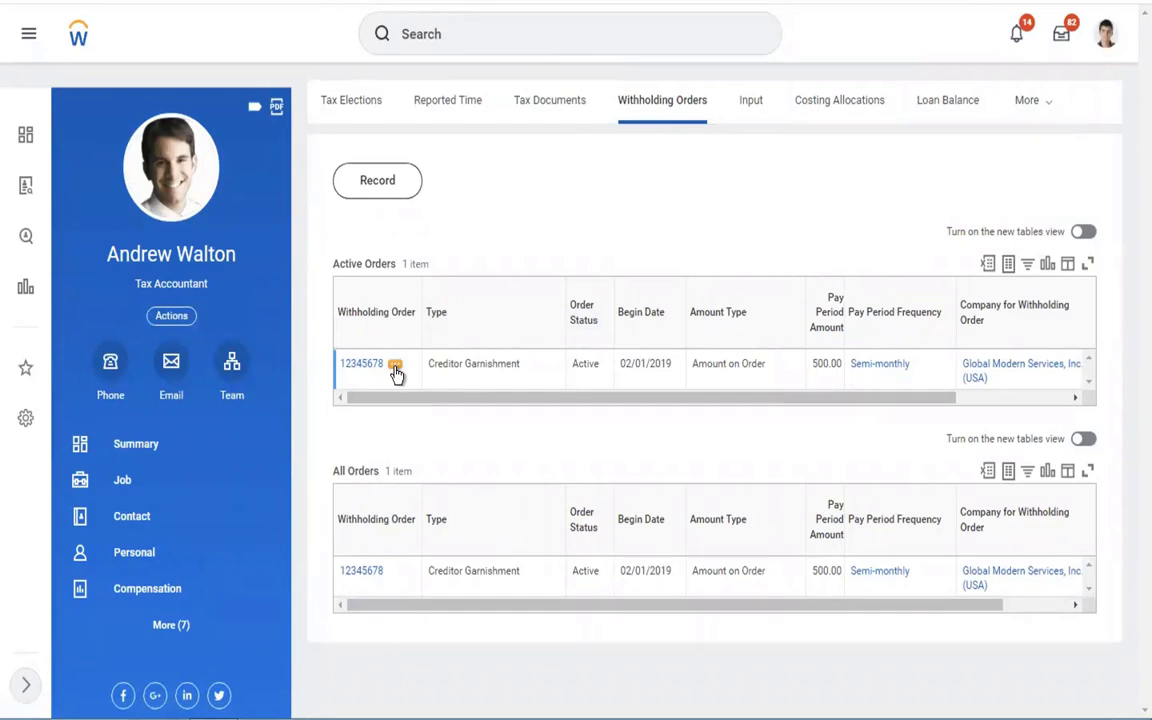
click(396, 371)
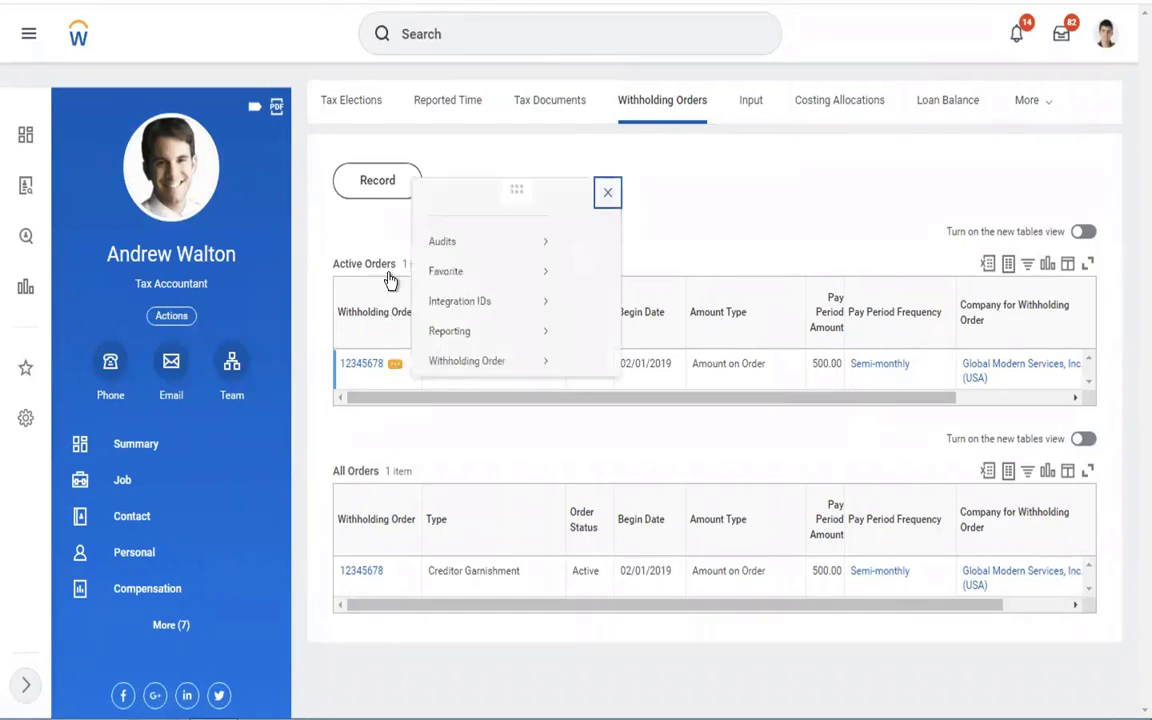
mouse_move(446, 233)
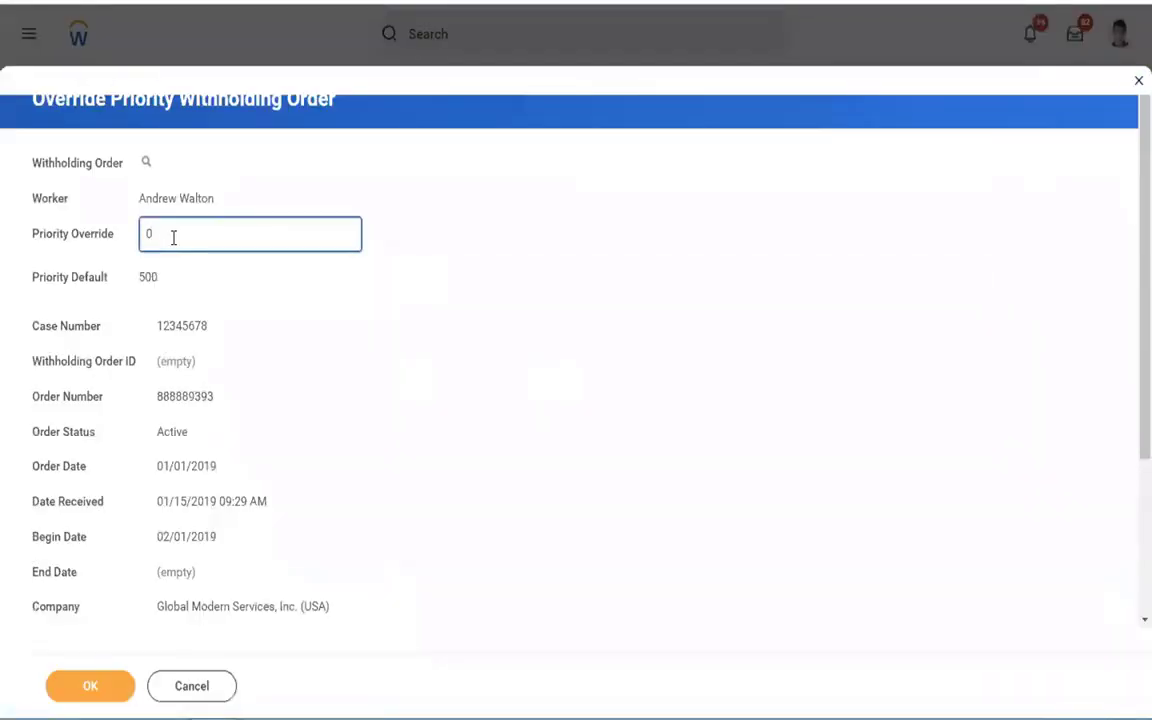
Change the Priority Override for order 12345678 from 0 to 1 and submit it.
key(BackSpace)
text(1)
click(174, 291)
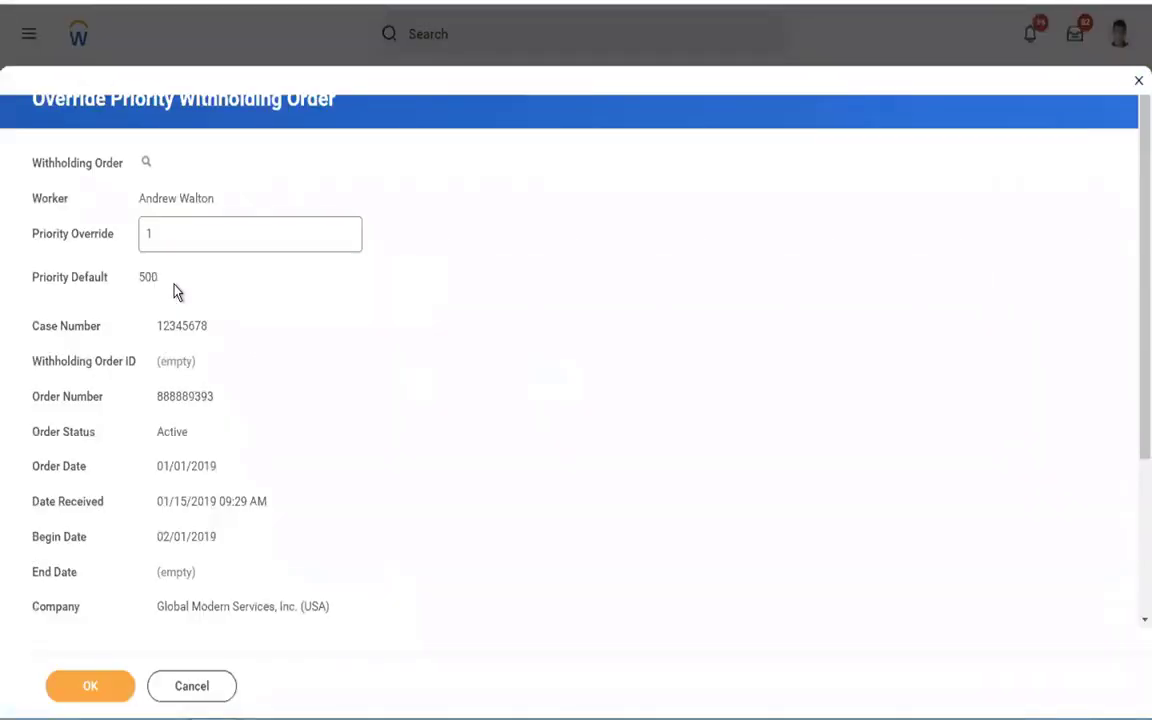
click(180, 233)
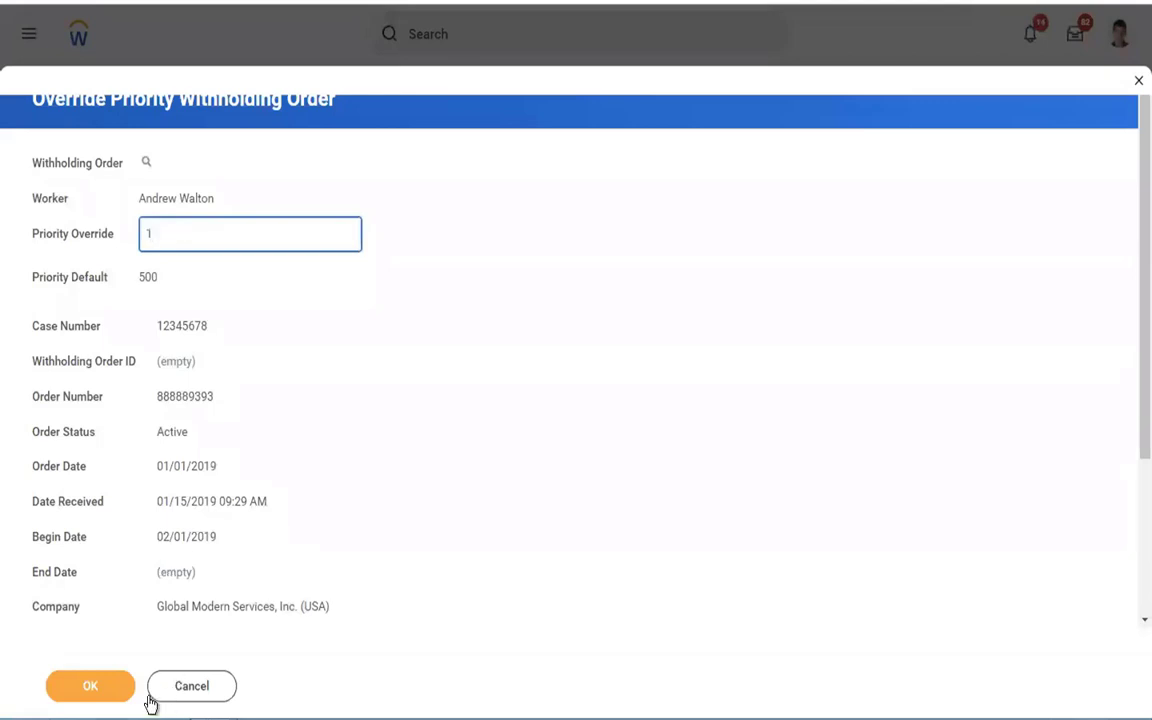
click(91, 699)
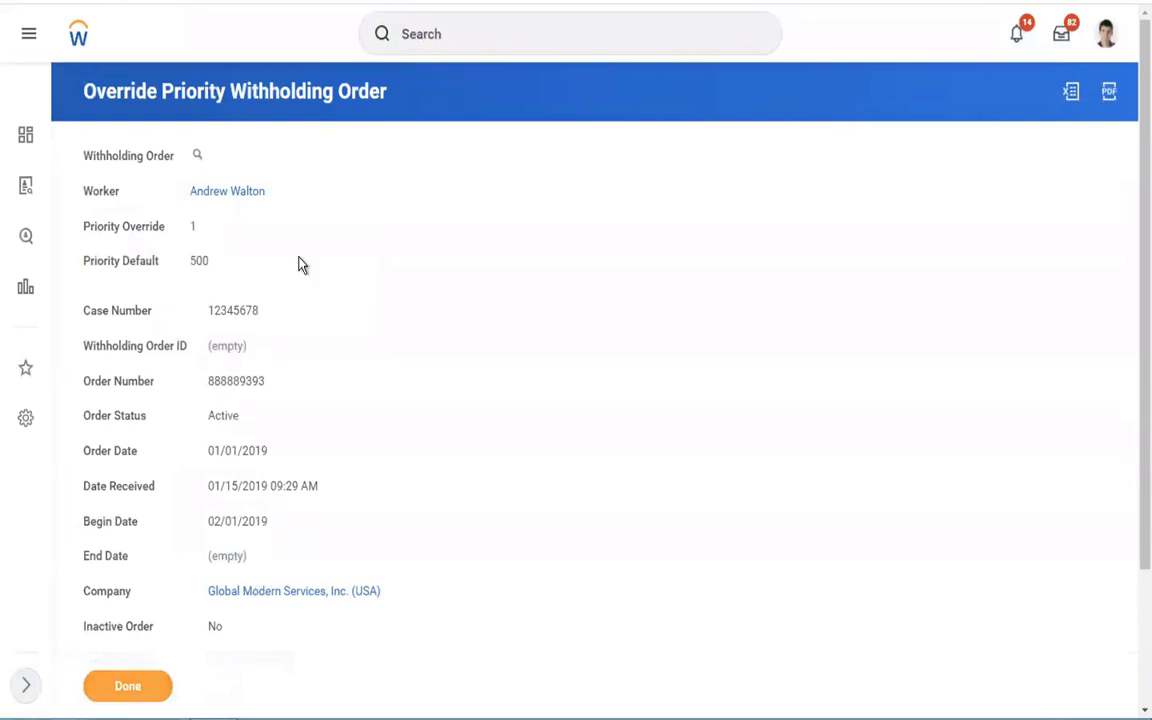
Close the override confirmation and review questions 3 through 6 in the Word notes.
click(128, 684)
key(ctrl+Left)
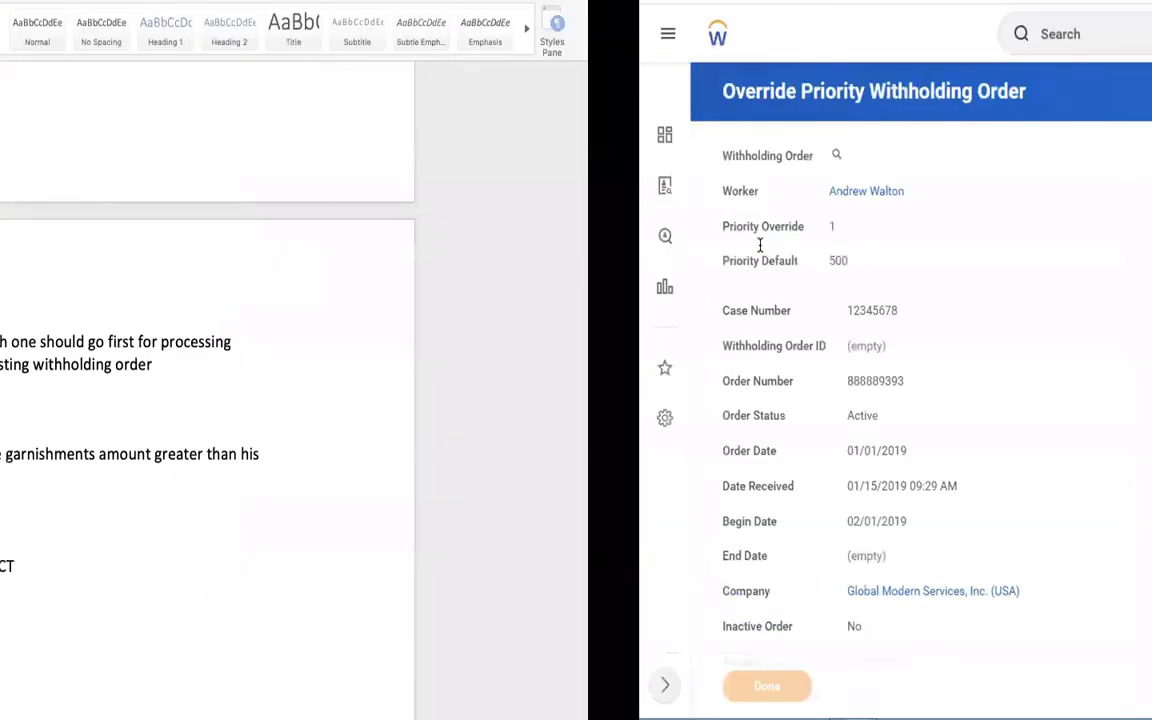
drag(501, 425, 352, 388)
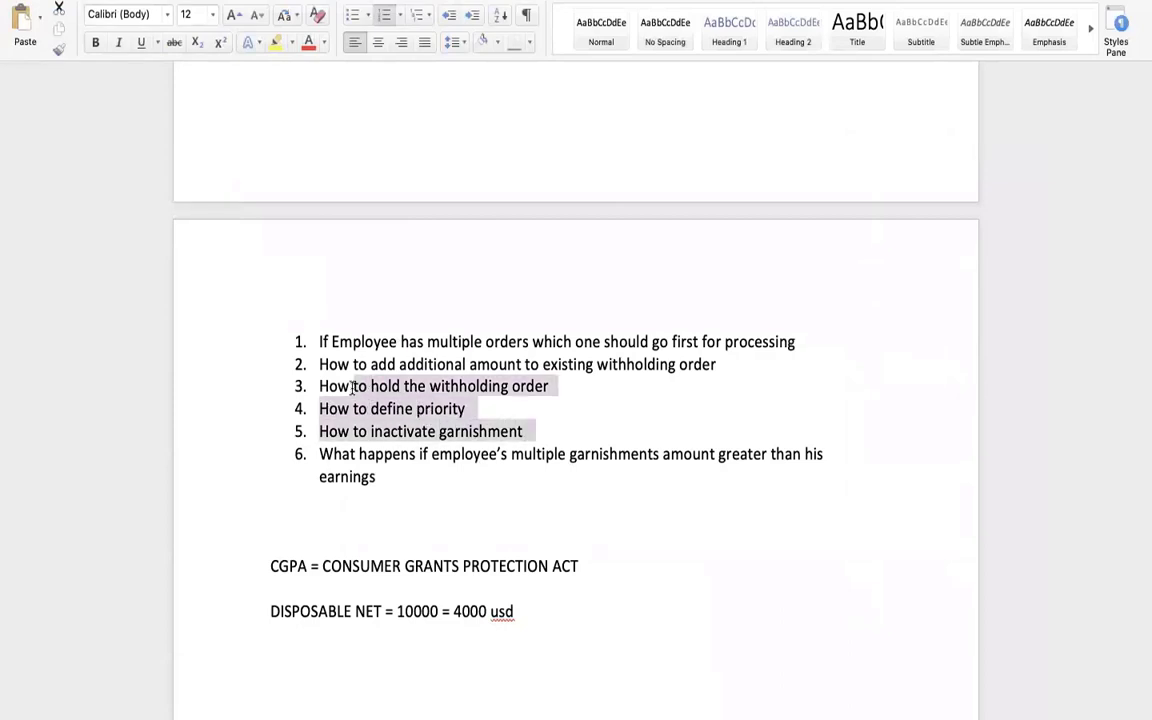
click(453, 450)
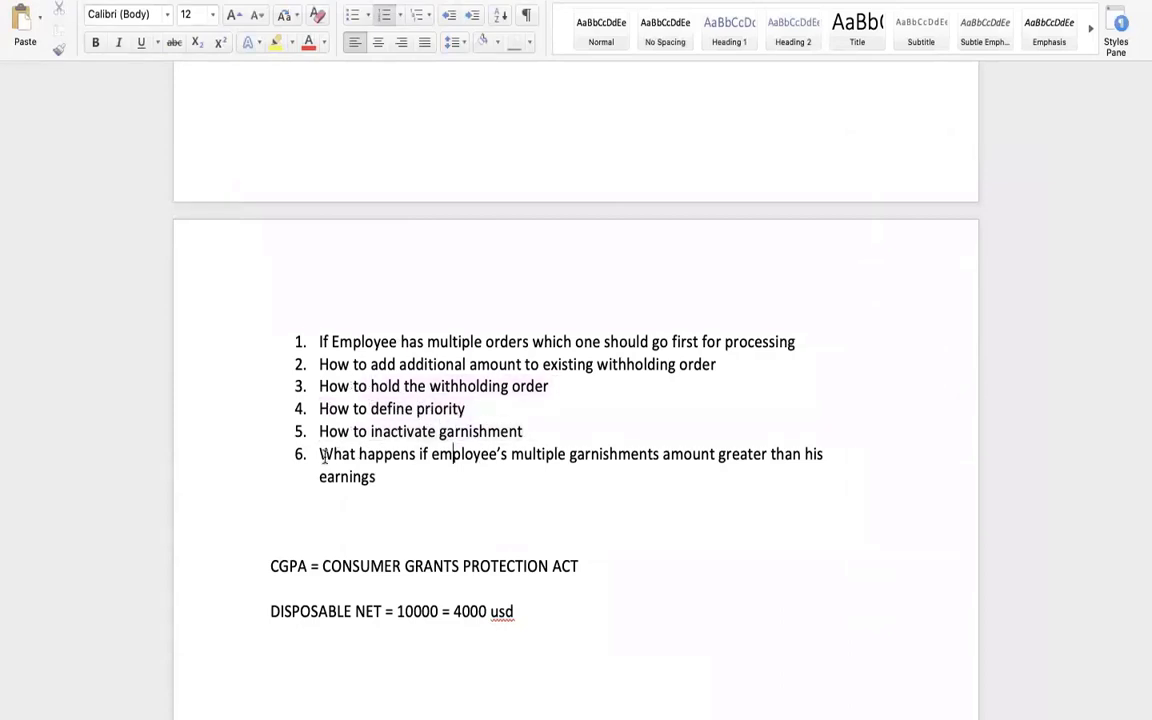
drag(319, 455, 475, 474)
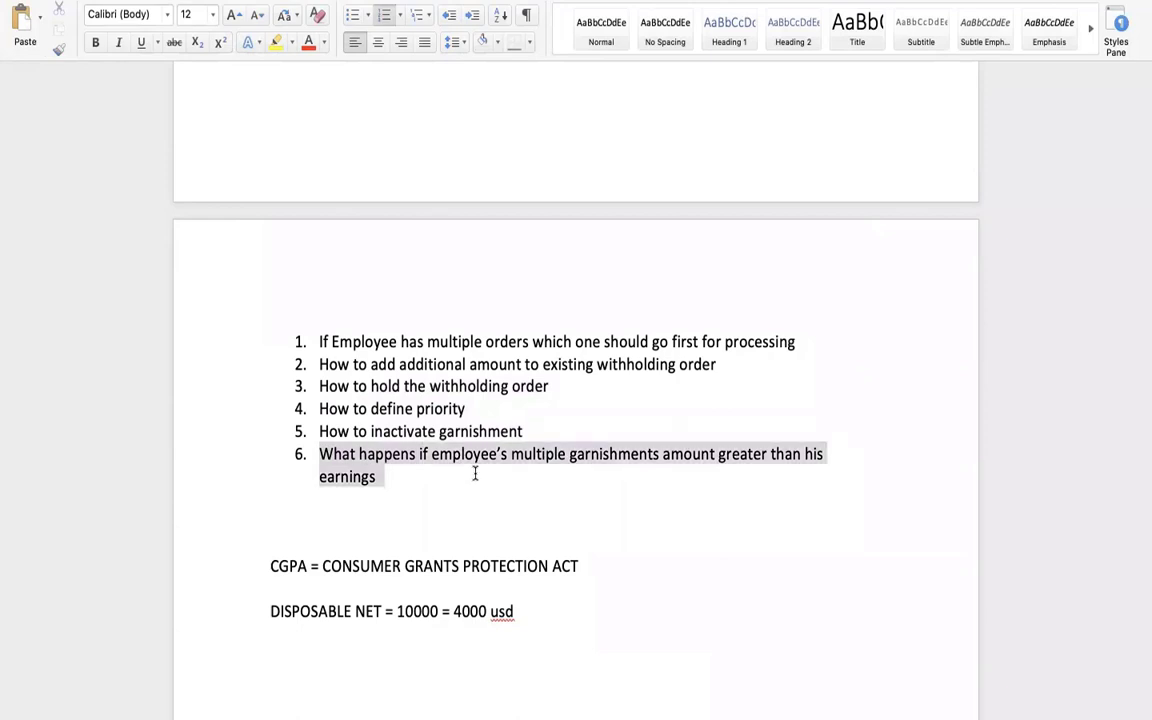
click(416, 487)
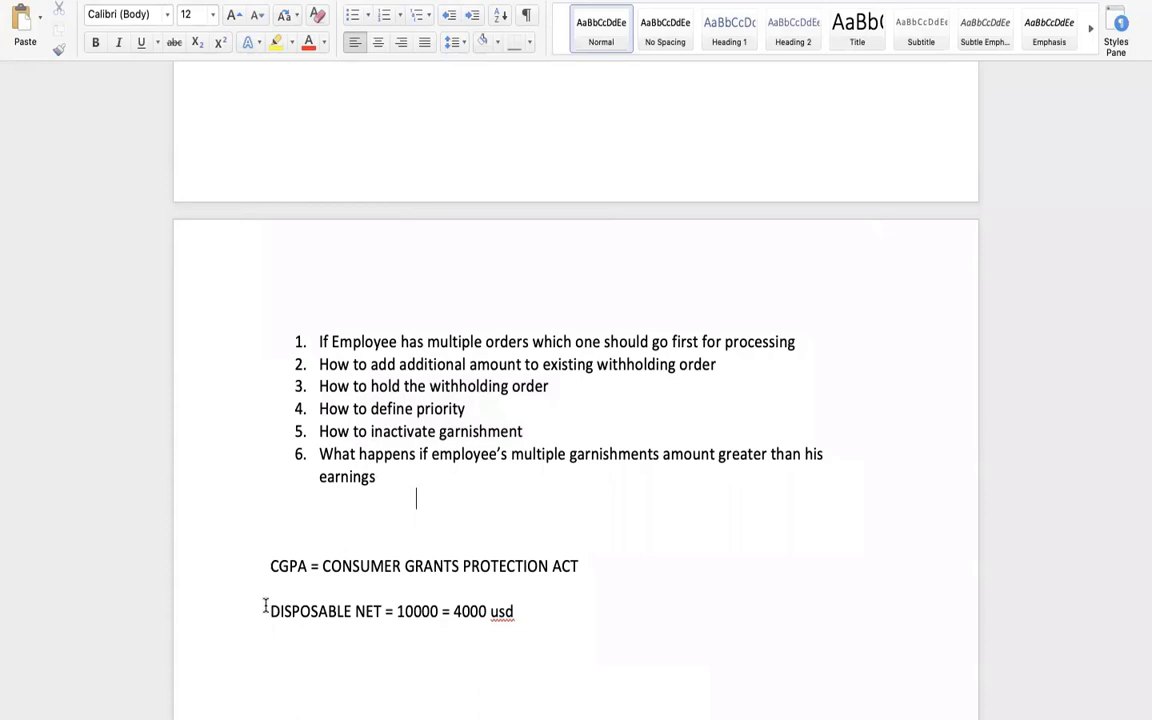
Review the DISPOSABLE NET line, then return to Workday's withholding orders.
drag(265, 607, 397, 610)
drag(536, 619, 536, 623)
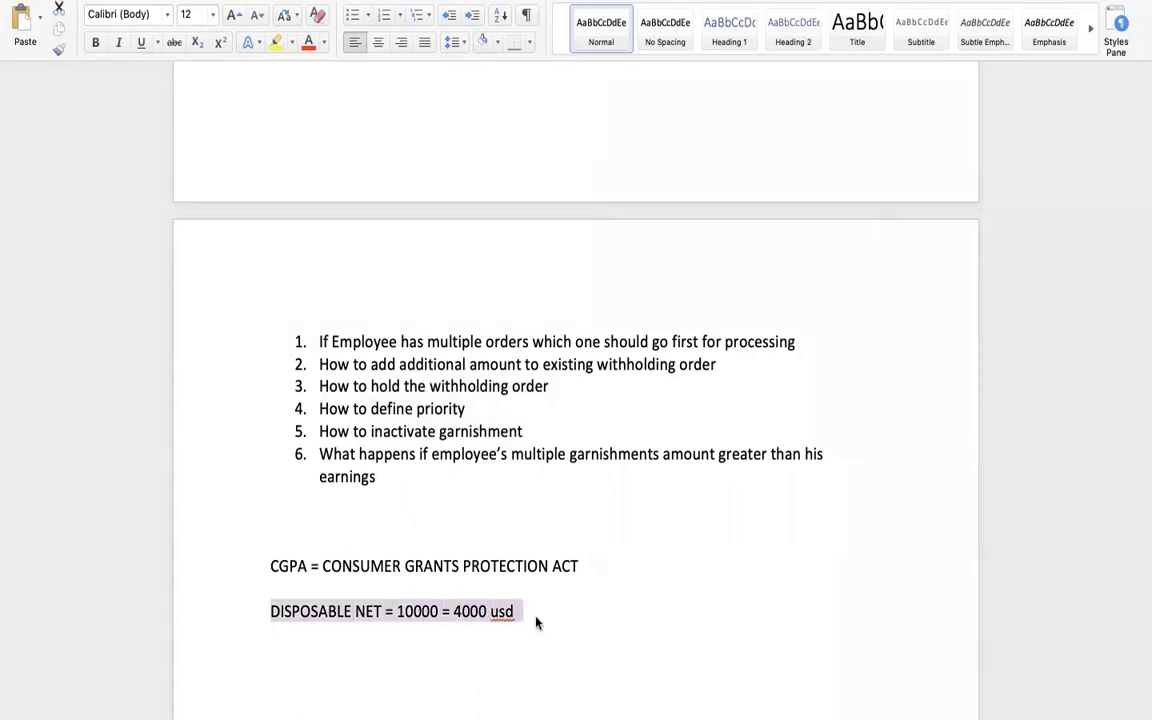
click(387, 466)
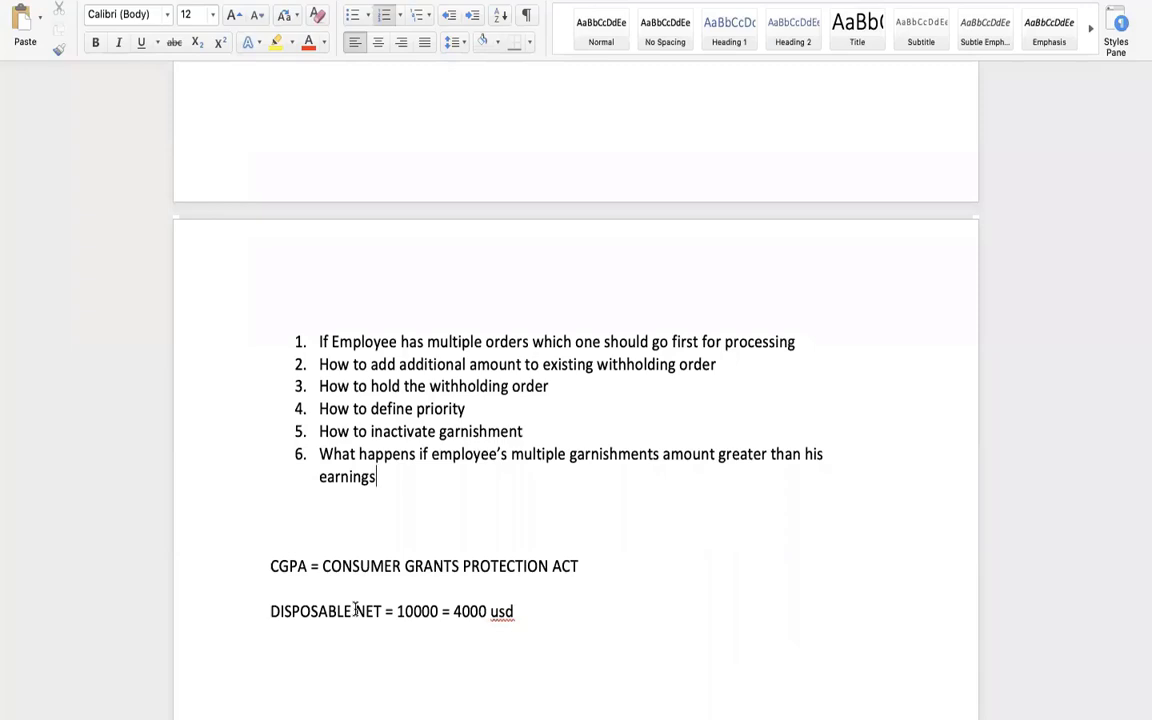
key(ctrl+Right)
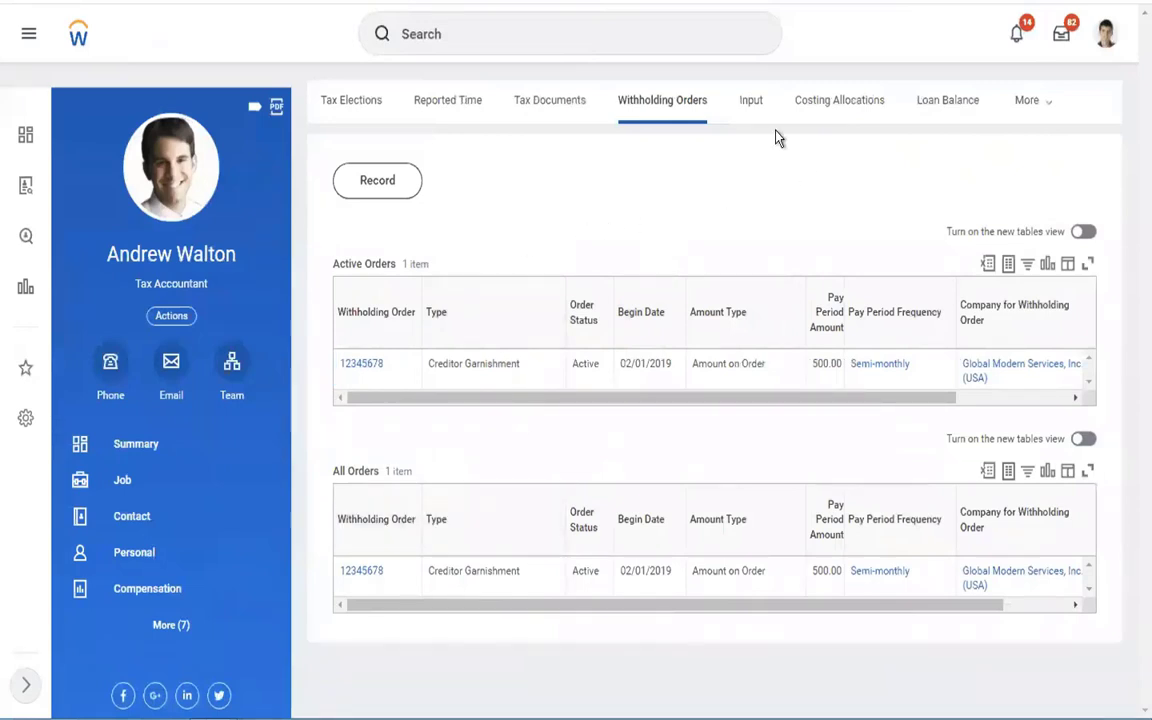
View the worker's two completed January 2019 payroll results, then start a search with 'R'.
click(1020, 115)
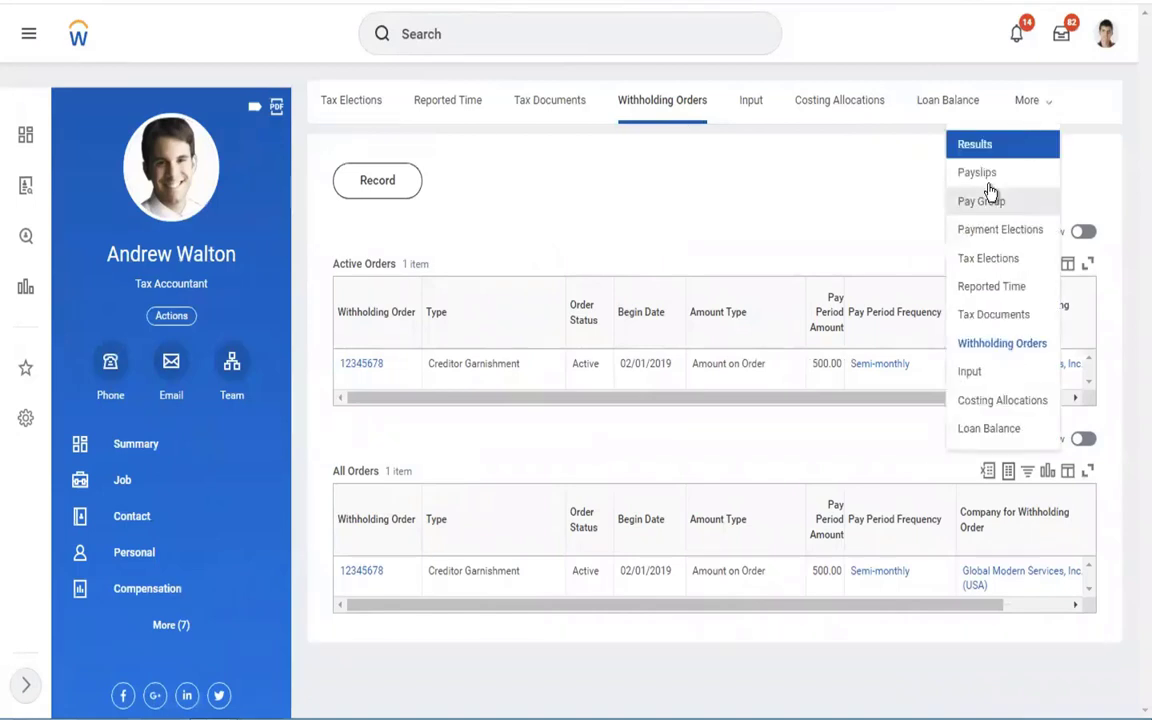
click(970, 148)
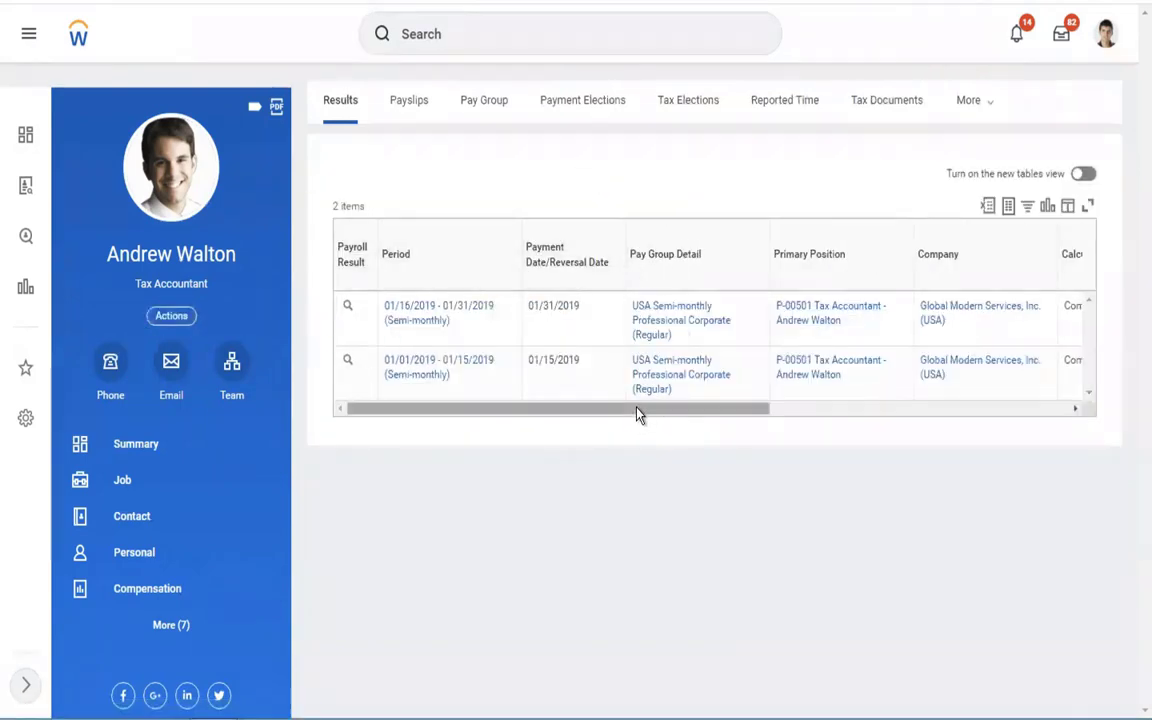
drag(638, 412, 1062, 400)
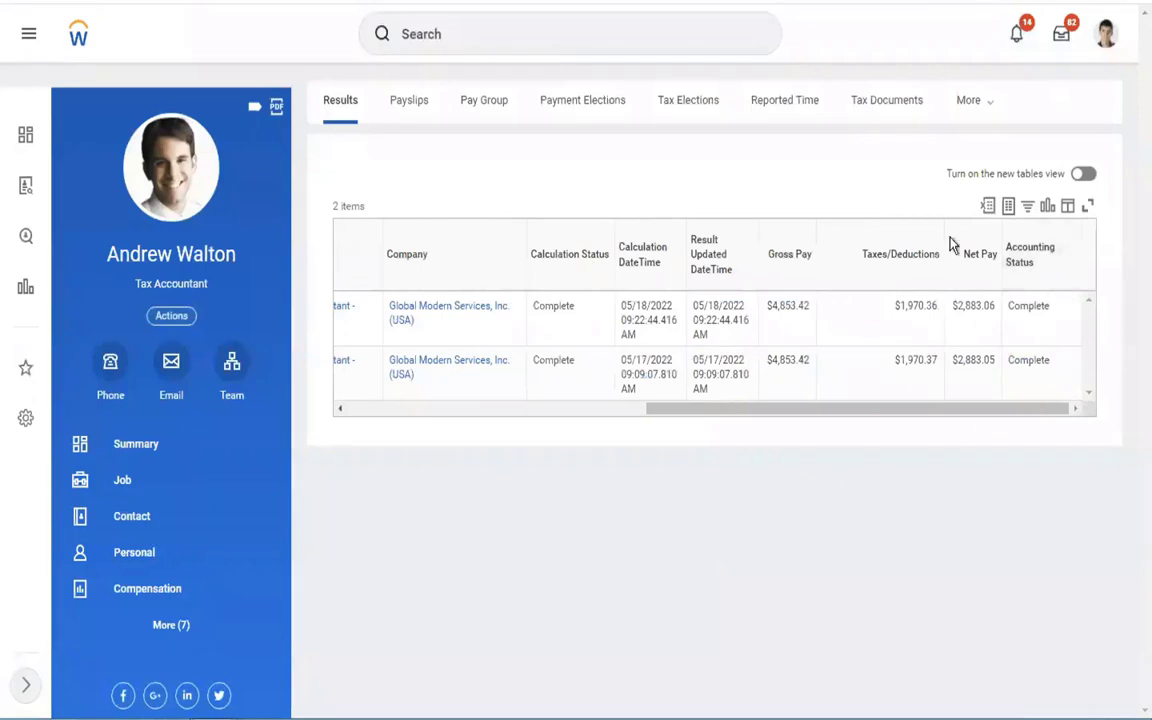
click(522, 38)
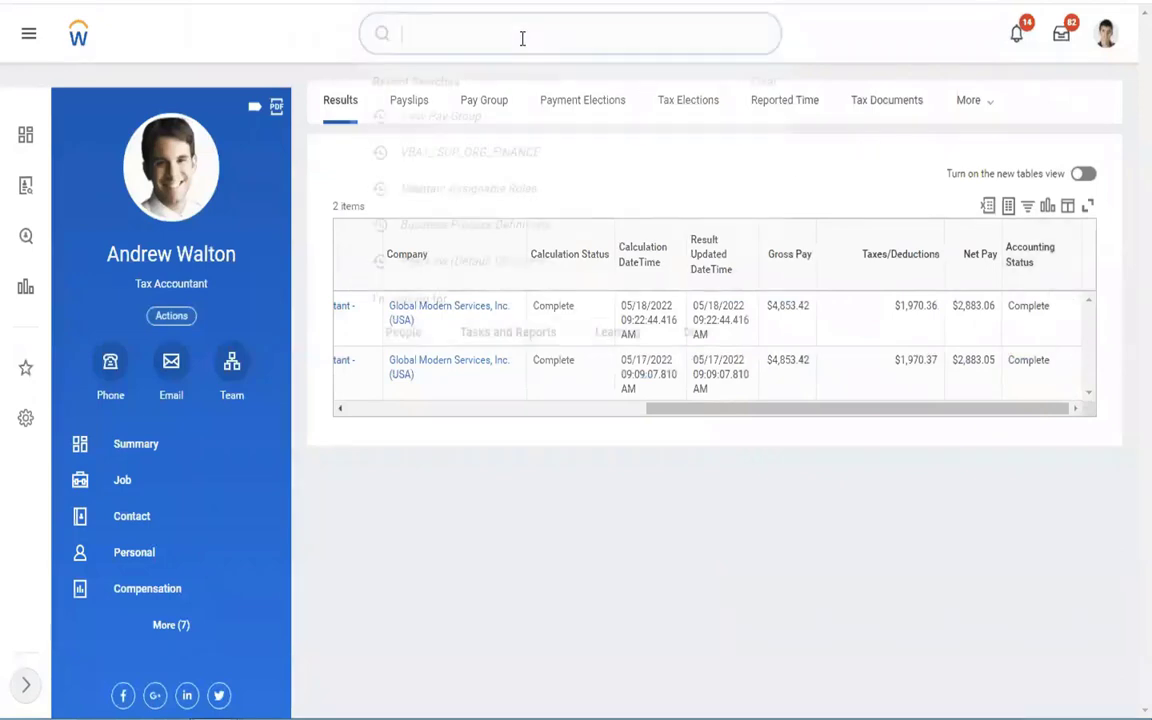
text(R)
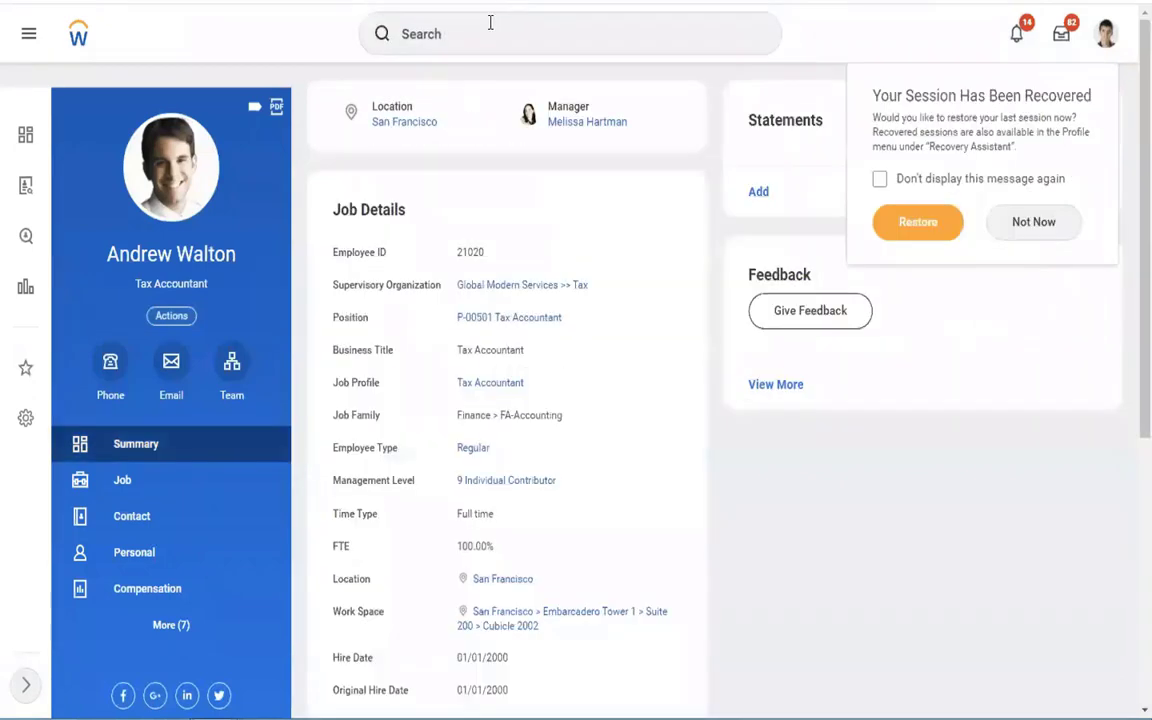
Start Run Pay Calculation for the 02/01/2019–02/15/2019 semi-monthly period.
click(460, 33)
text(RUN PA)
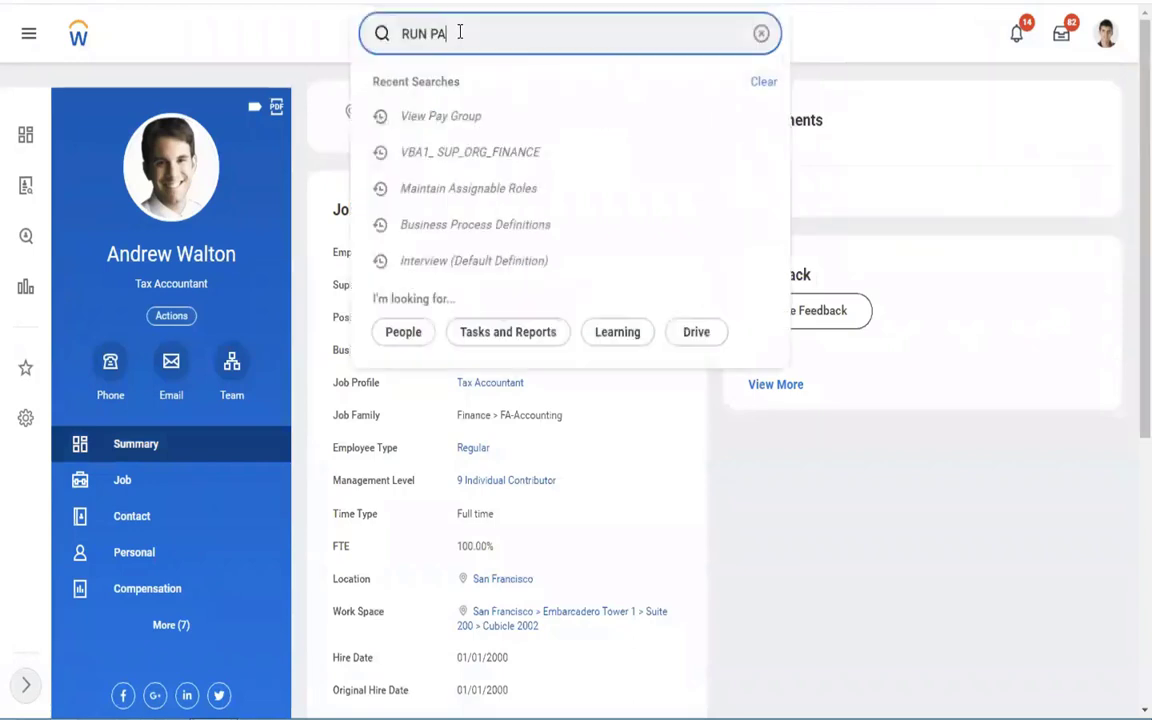
text(Y CALC)
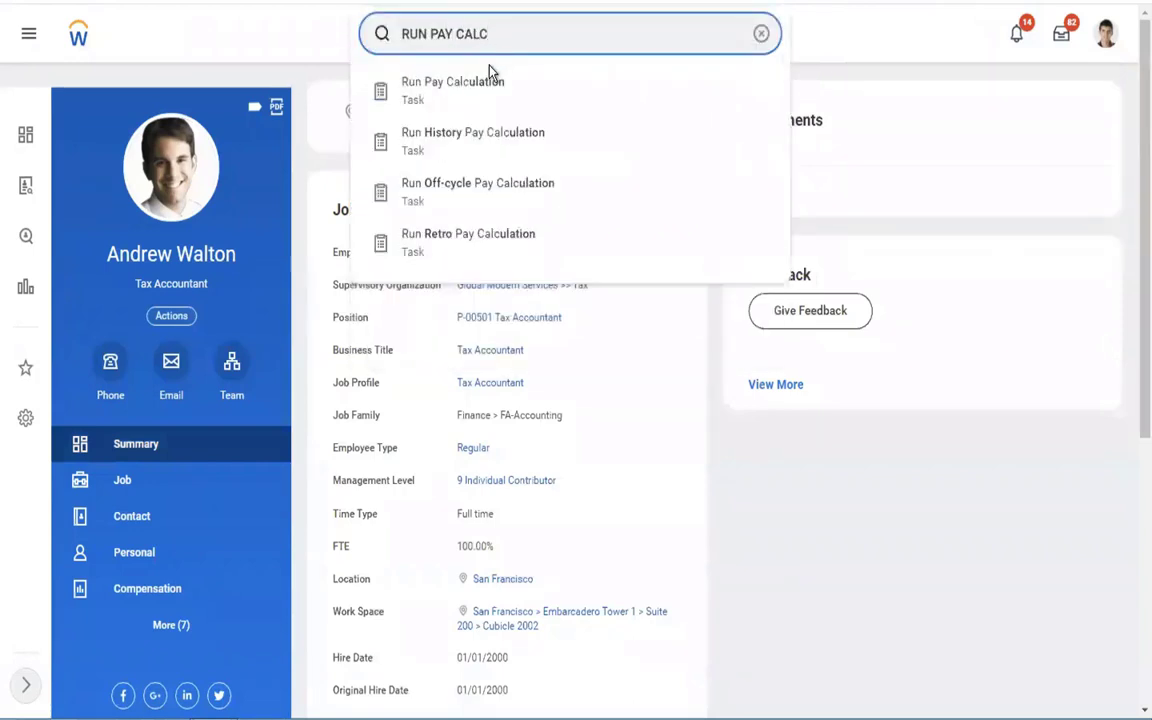
click(478, 84)
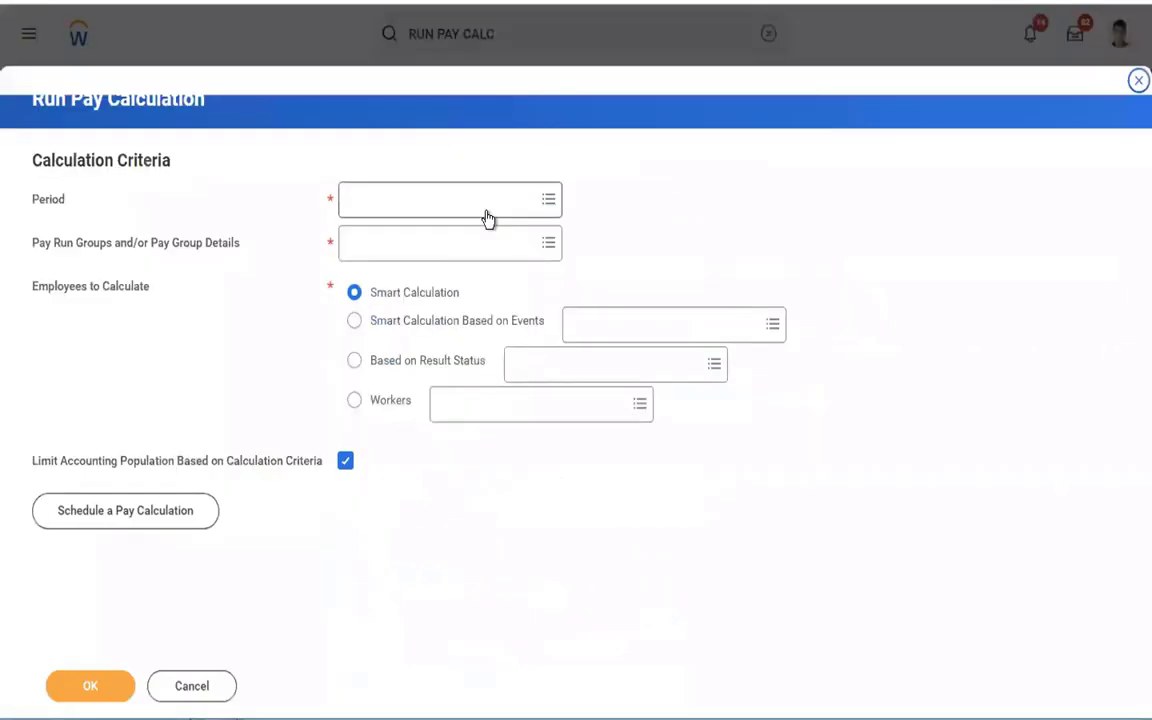
click(426, 203)
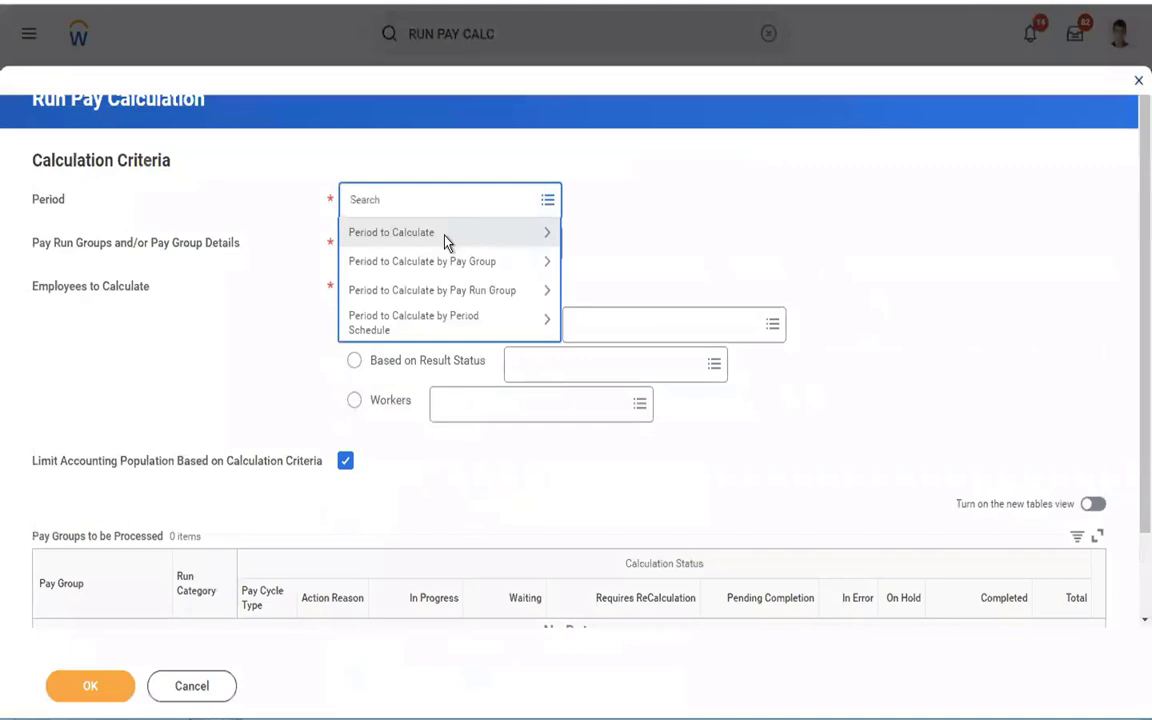
click(446, 240)
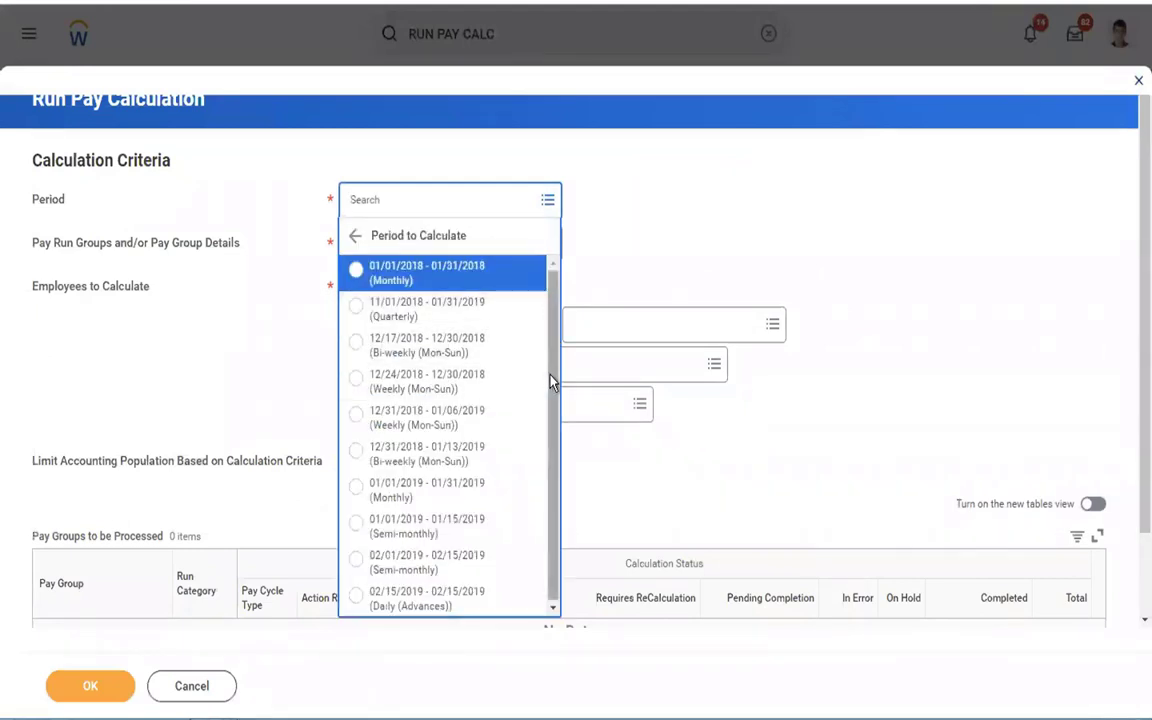
click(419, 580)
Choose the USA Semi-monthly Professional Corporate pay group and submit the calculation.
click(469, 259)
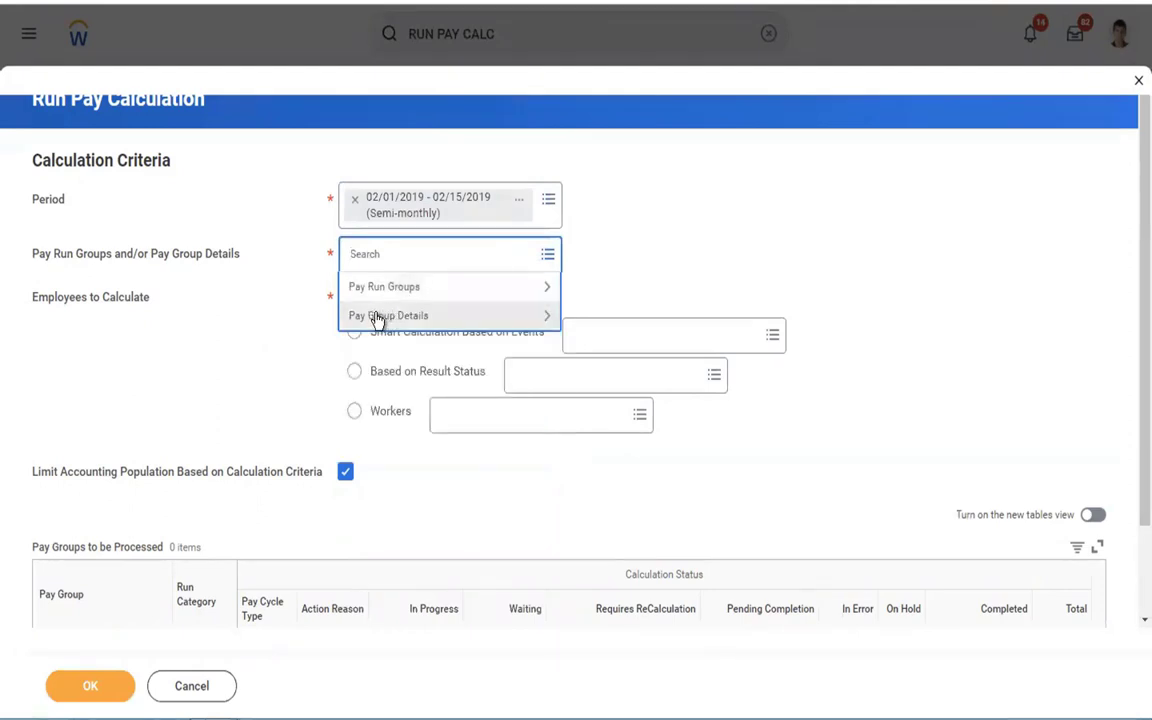
click(378, 318)
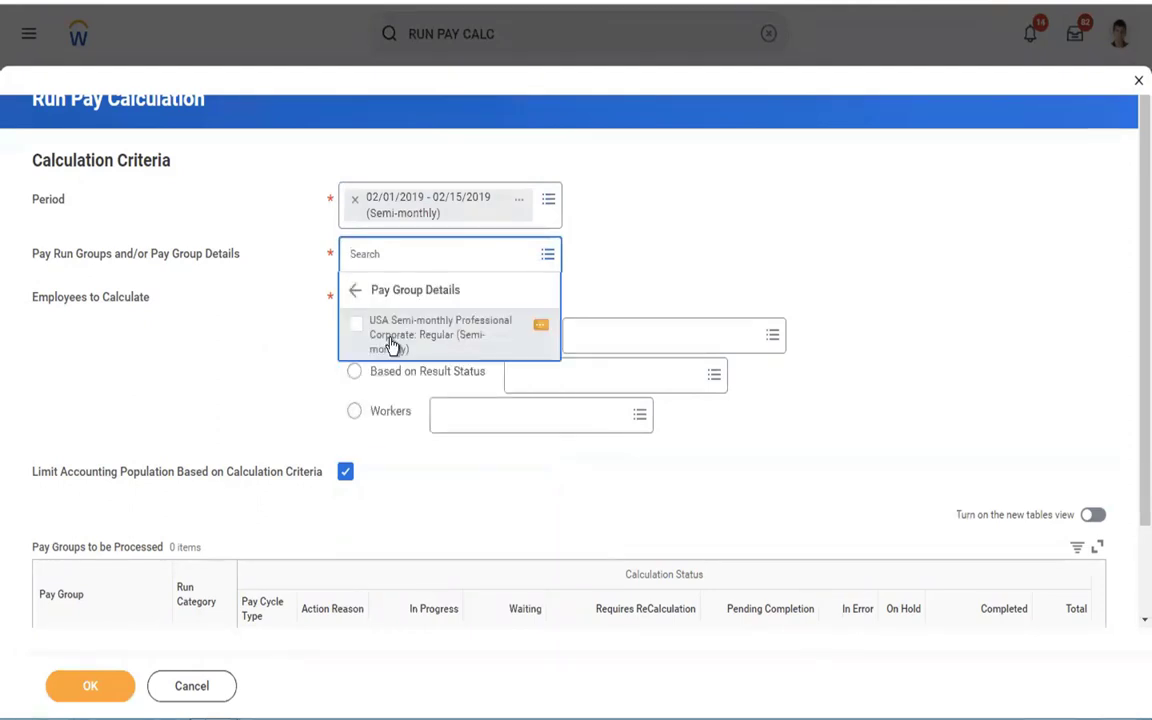
click(392, 344)
click(607, 321)
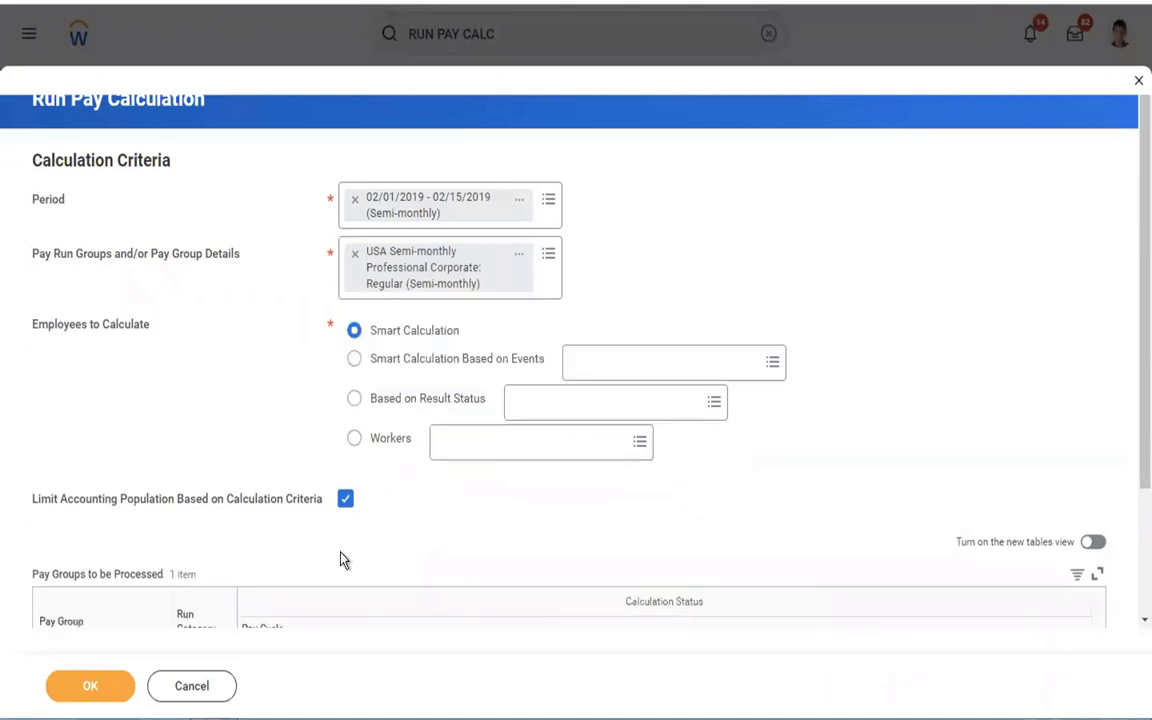
click(82, 698)
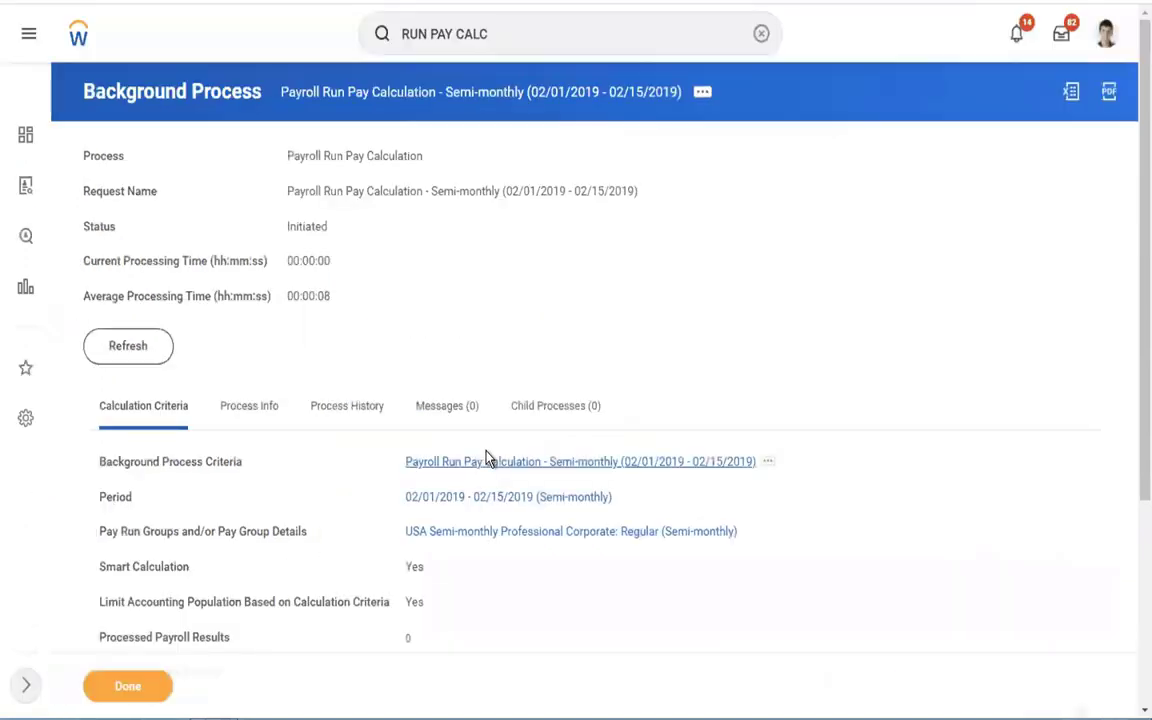
Refresh the background process until the pay calculation shows Completed with 54 results processed.
click(116, 356)
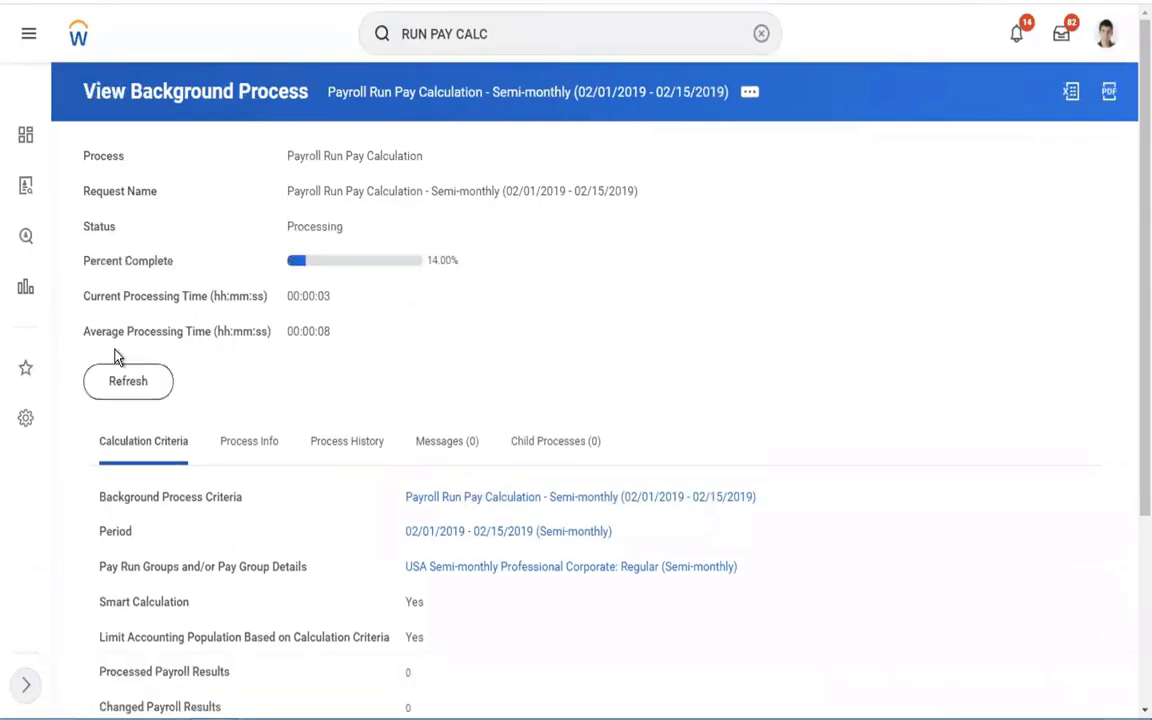
click(146, 384)
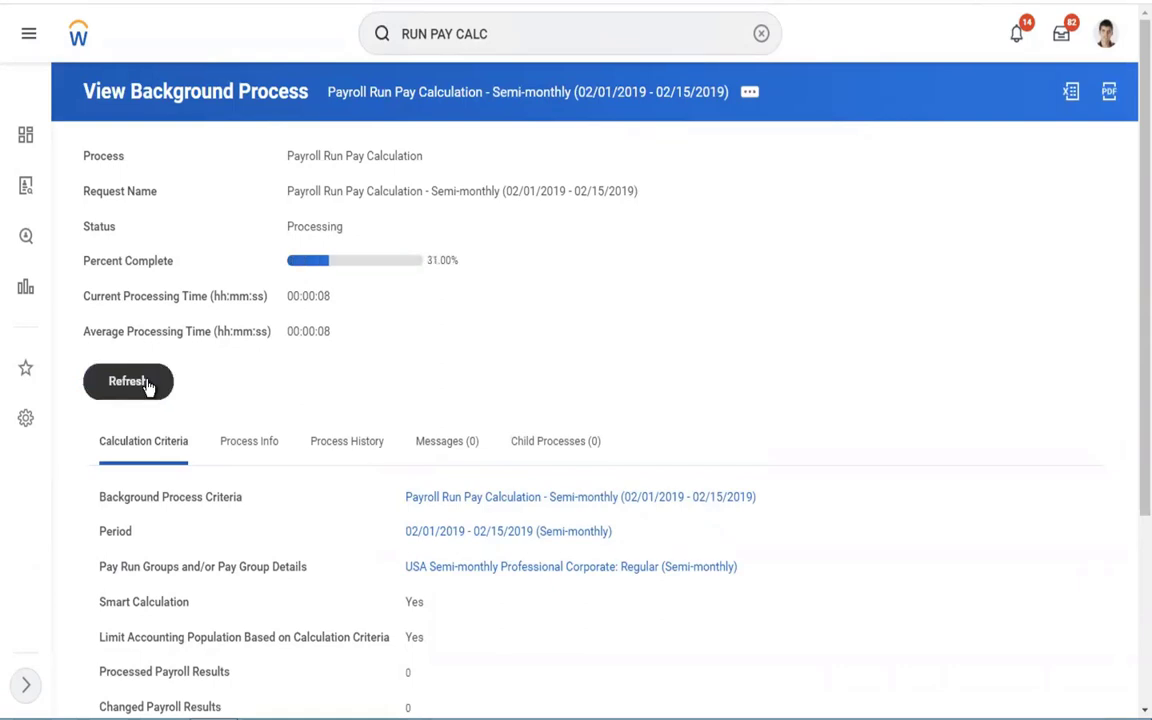
click(146, 384)
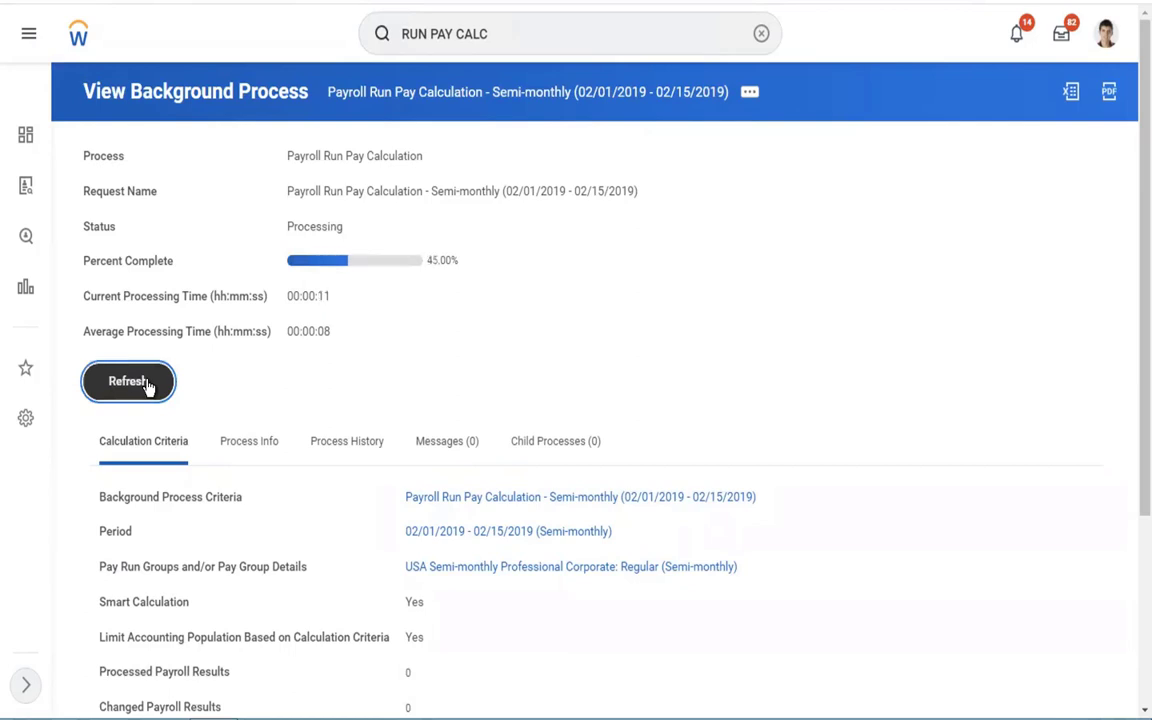
click(147, 384)
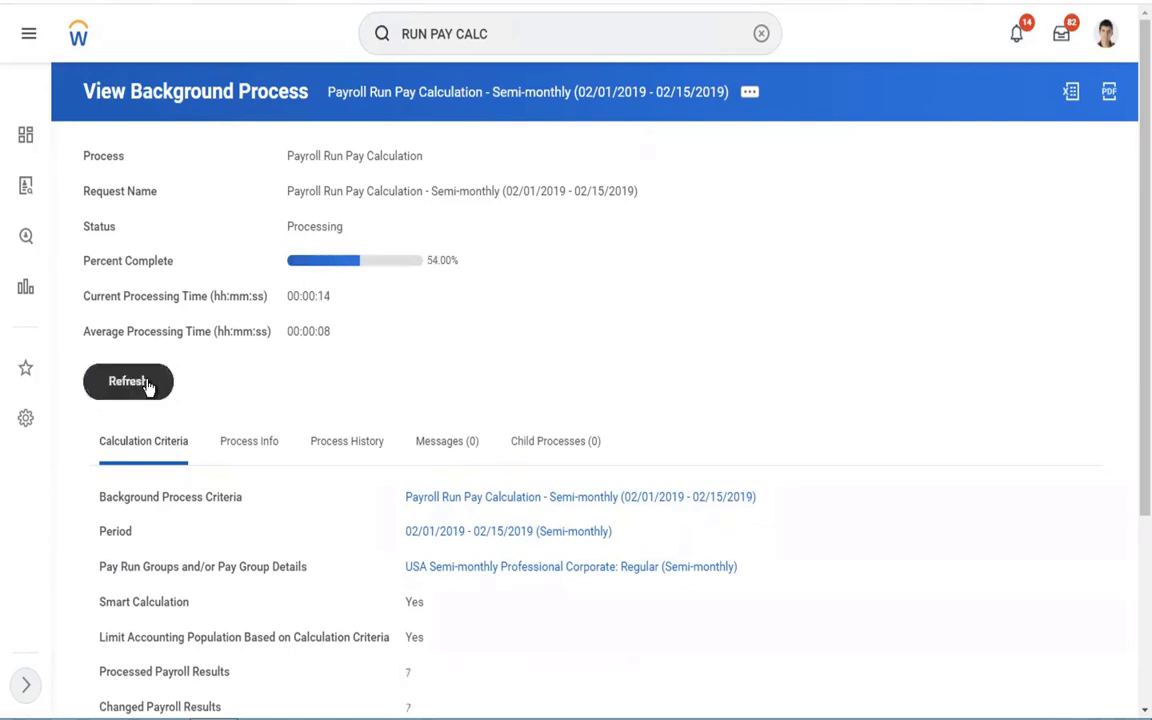
click(147, 384)
click(147, 384)
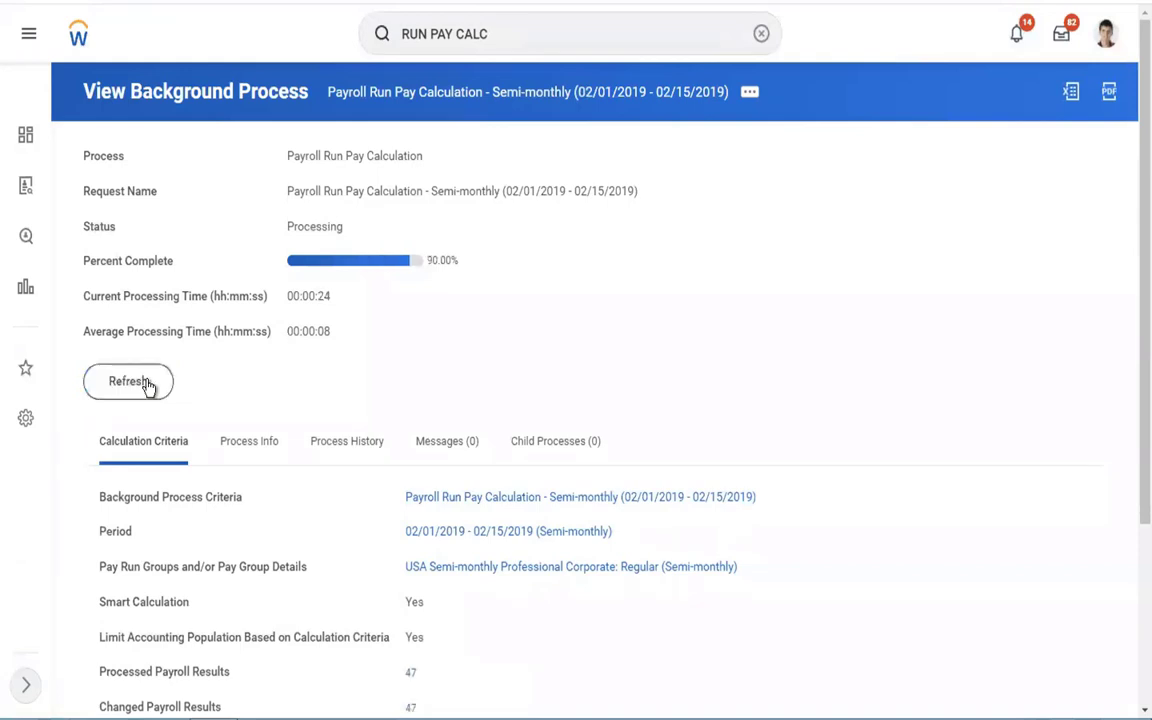
click(147, 384)
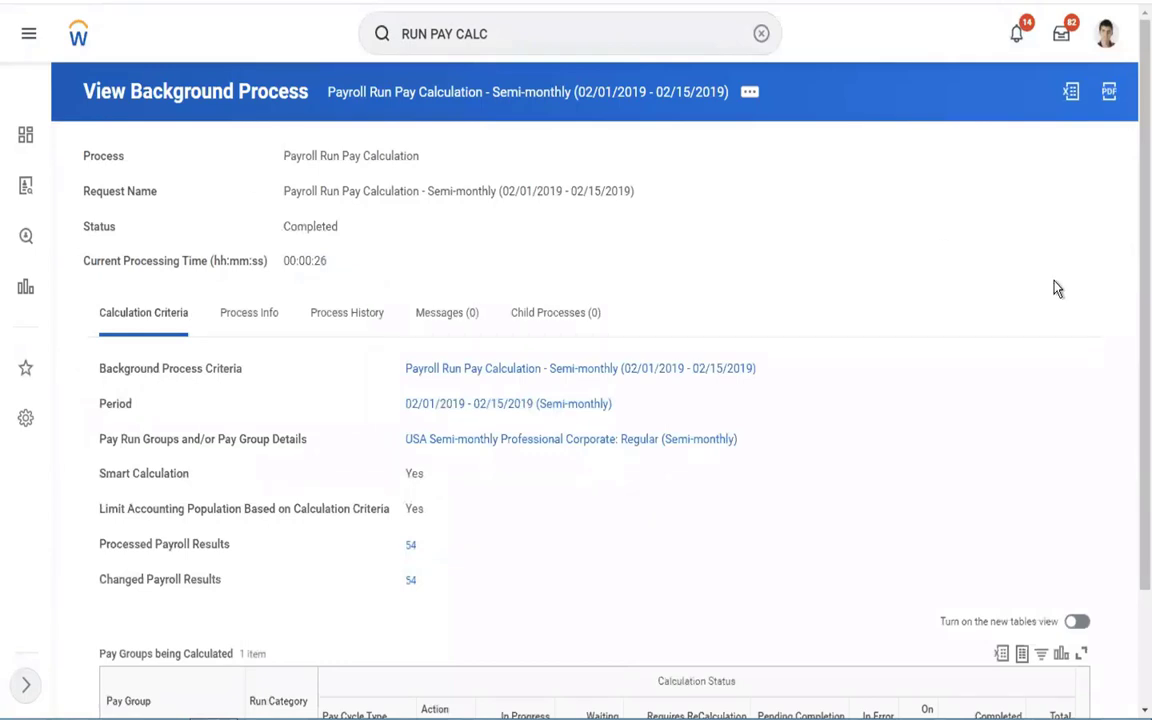
scroll(1057, 289, down, 3)
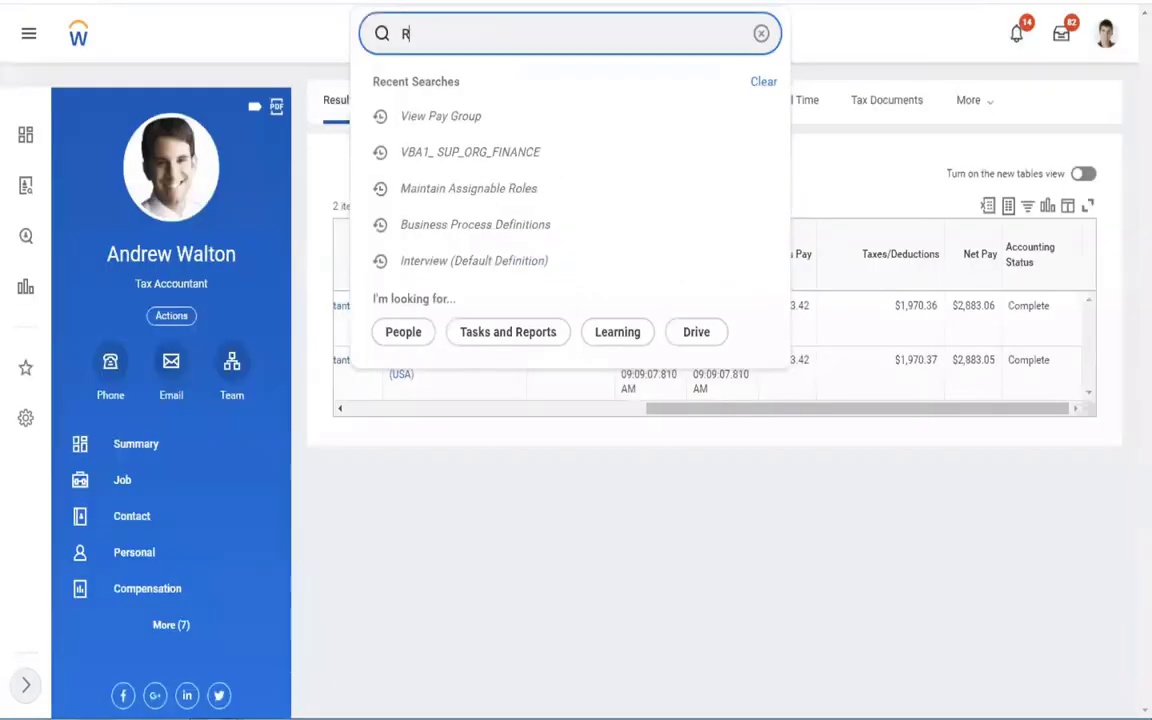
Open the worker's 02/15/2019 payslip, showing gross pay 4,853.42 and net pay 2,382.05.
click(760, 415)
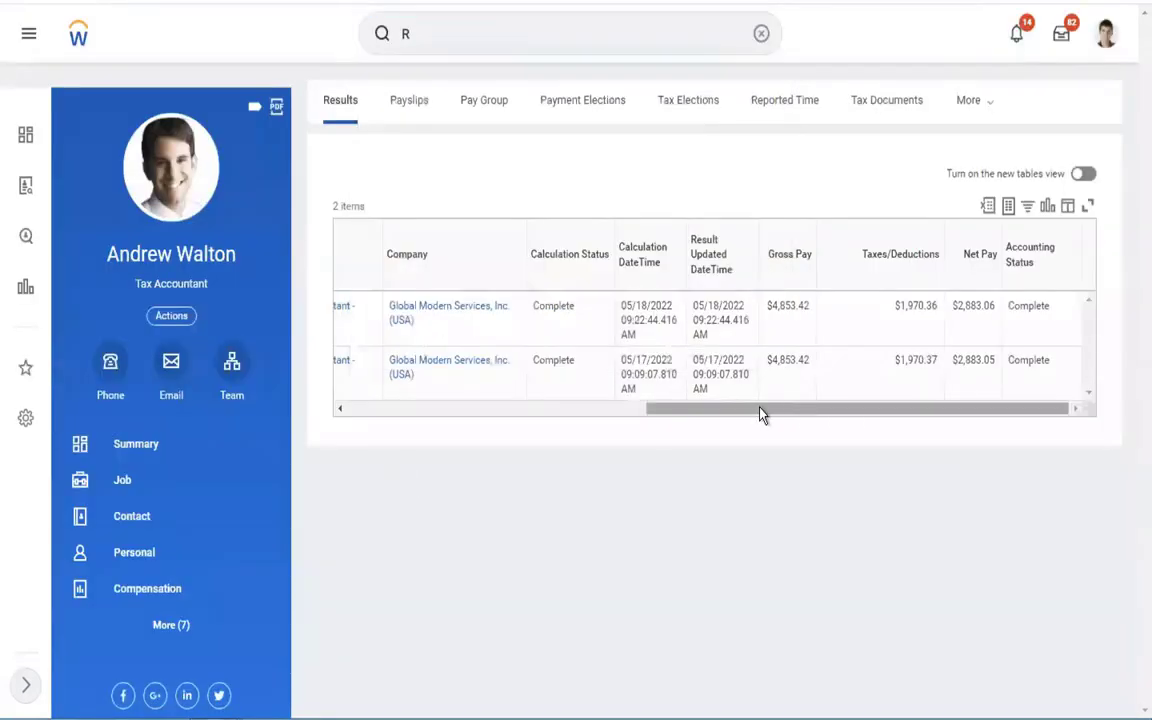
drag(760, 414, 283, 377)
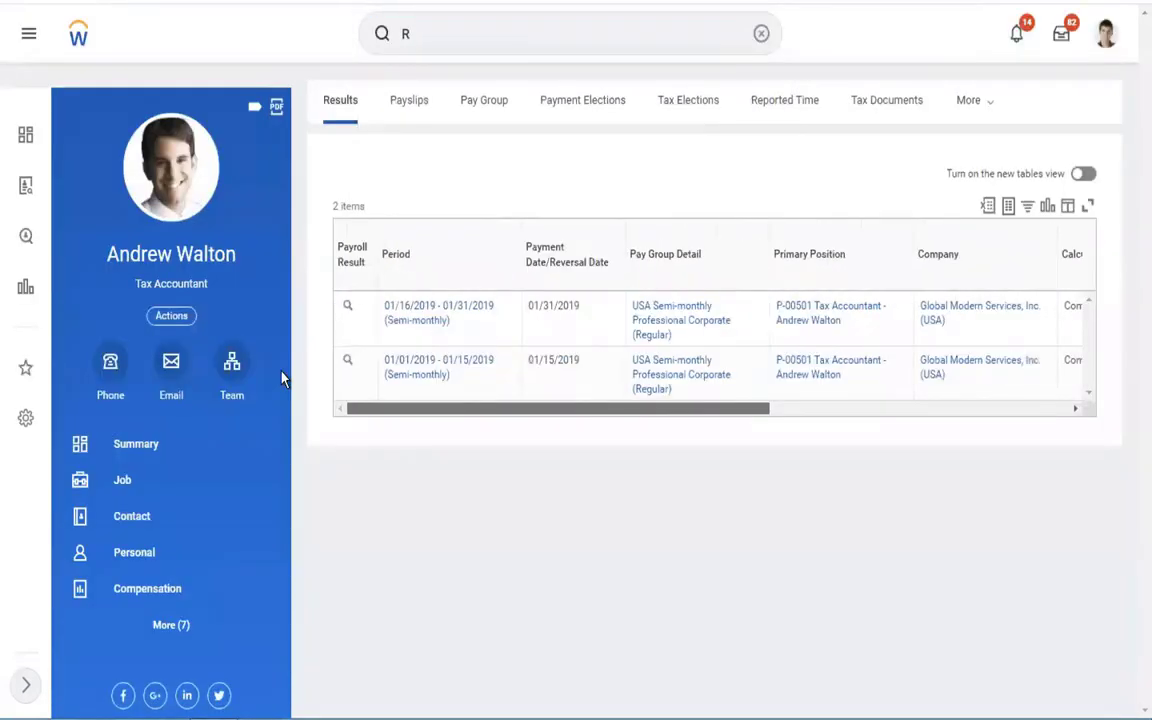
click(404, 115)
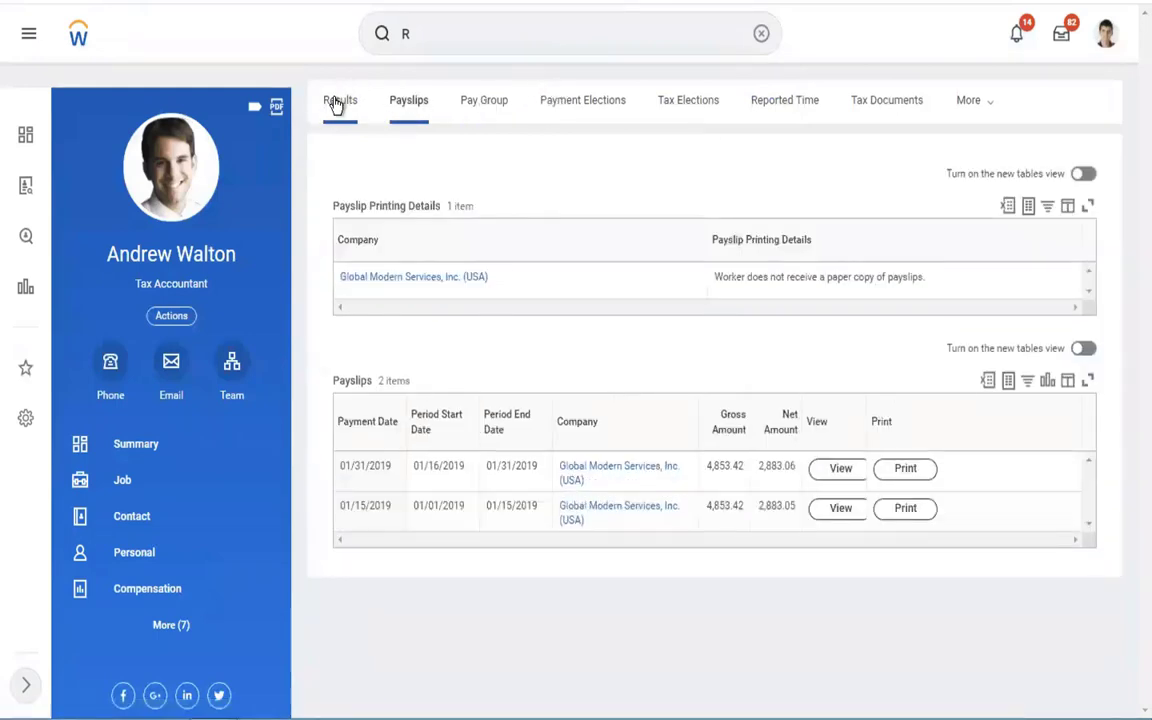
click(339, 101)
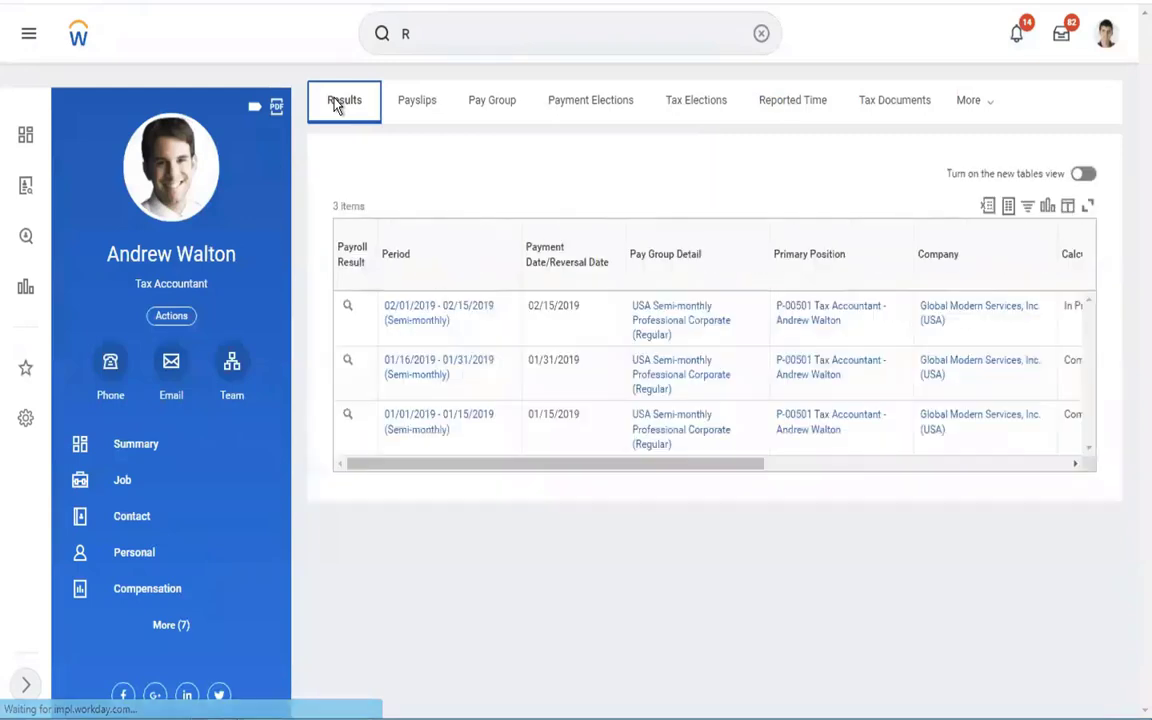
click(363, 310)
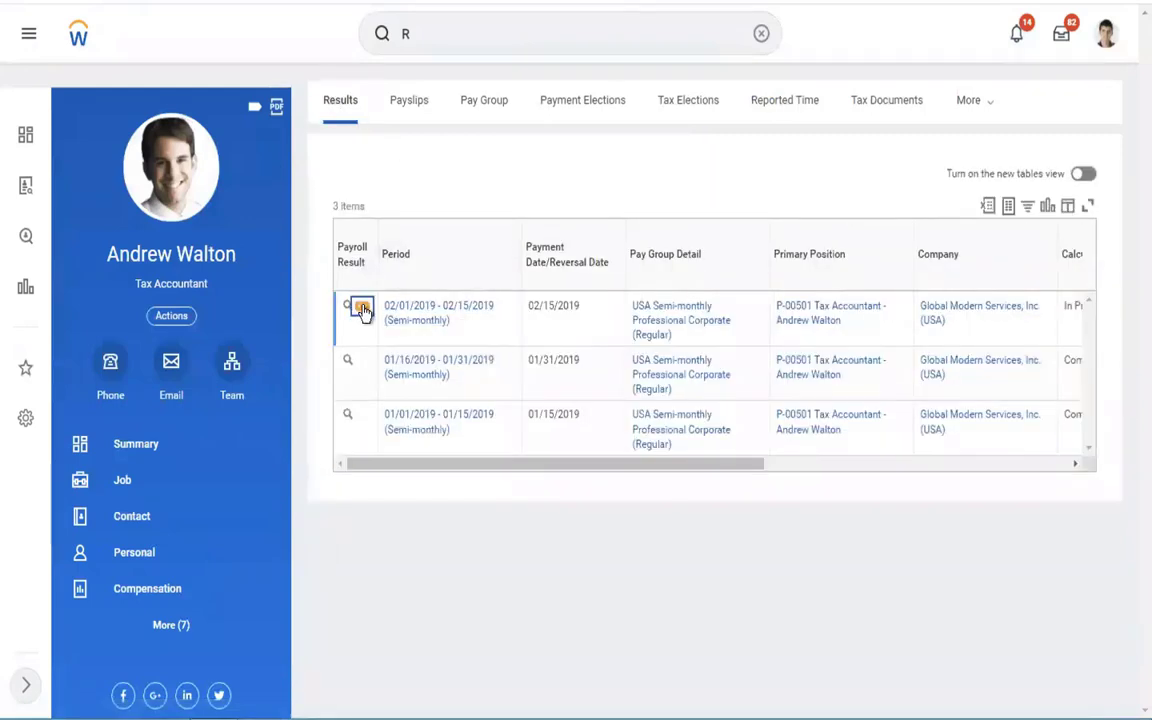
click(363, 308)
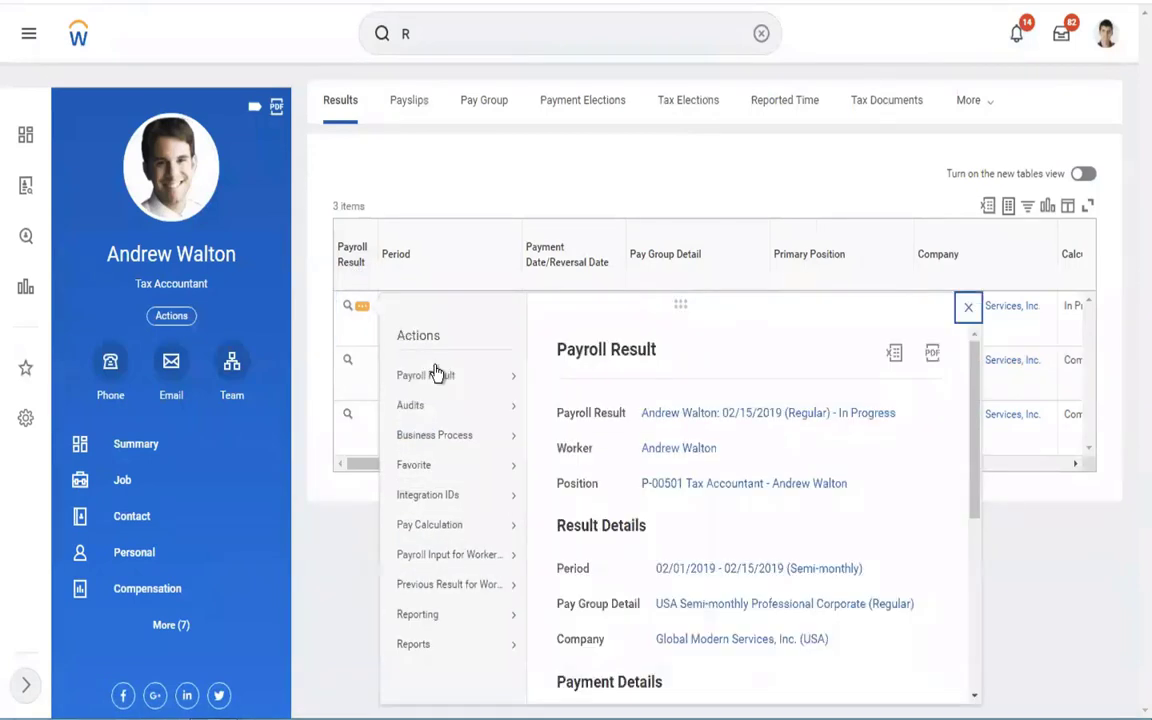
mouse_move(436, 373)
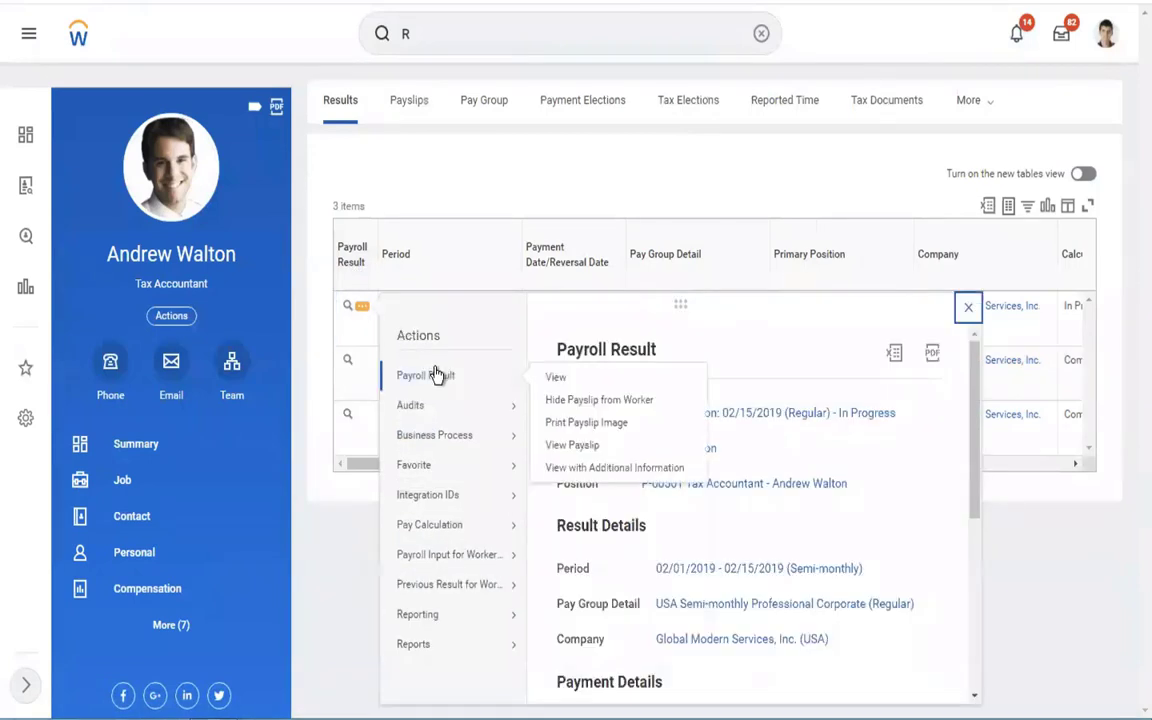
click(570, 443)
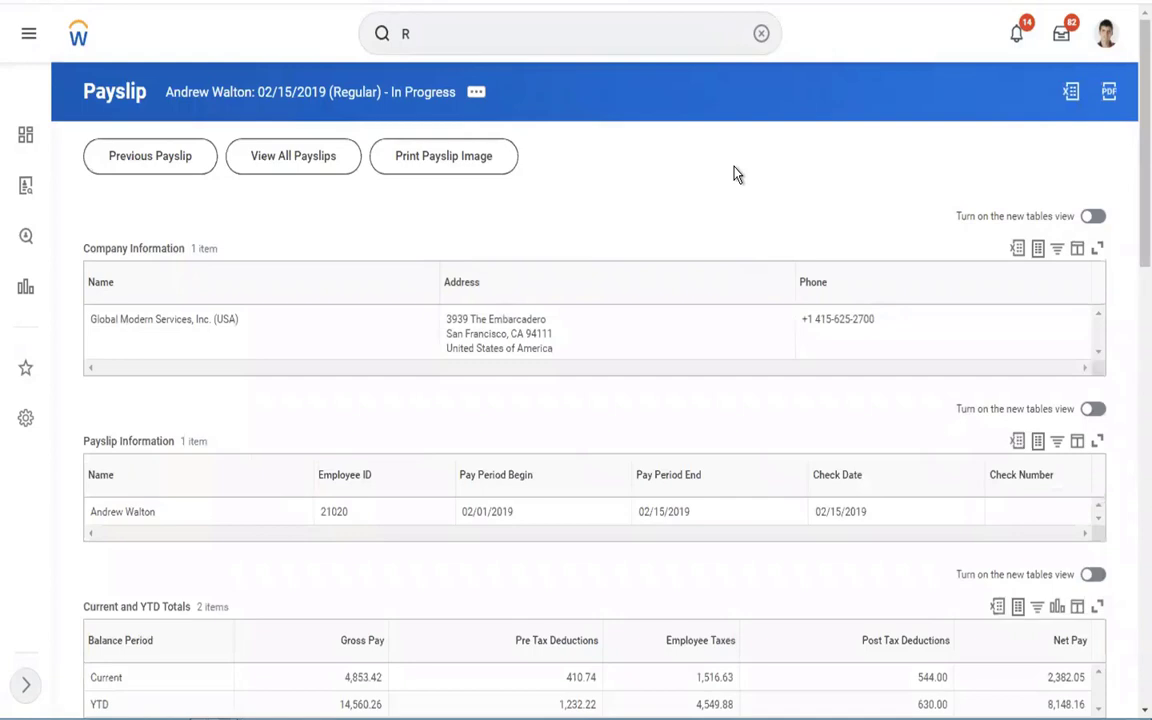
Highlight the 500.00 Creditor Garnishment and 1.00 IWO Employer Fee rows under Post Tax Deductions.
scroll(733, 175, down, 5)
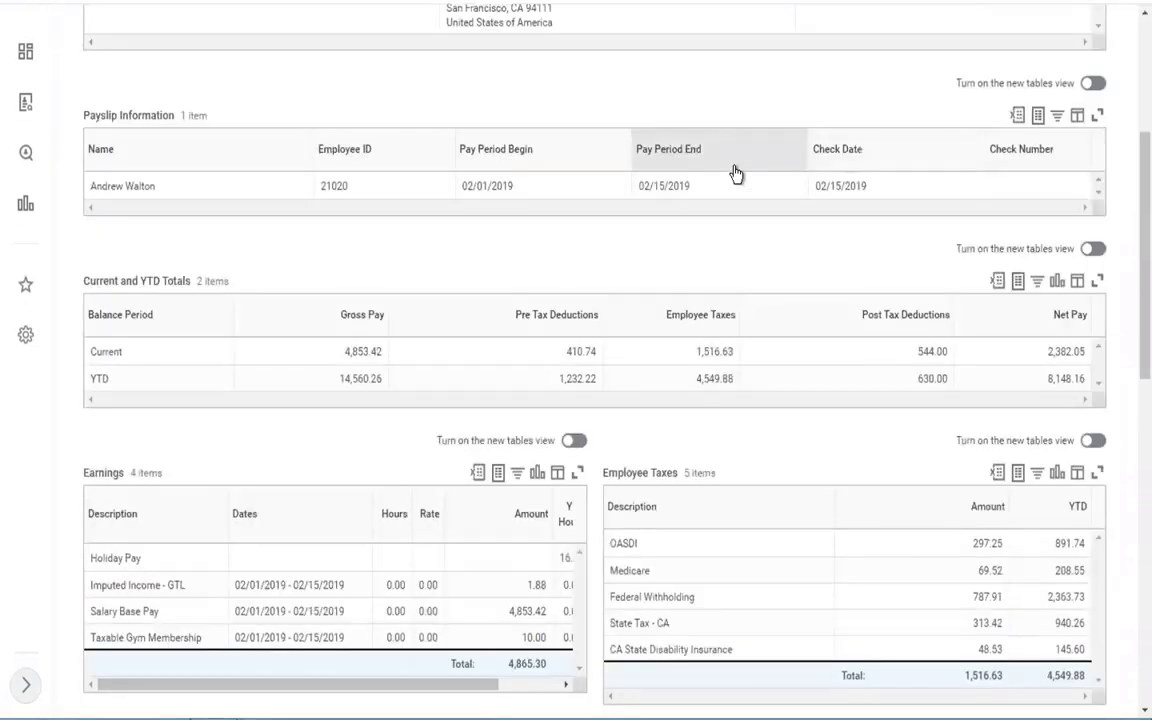
scroll(735, 174, down, 1)
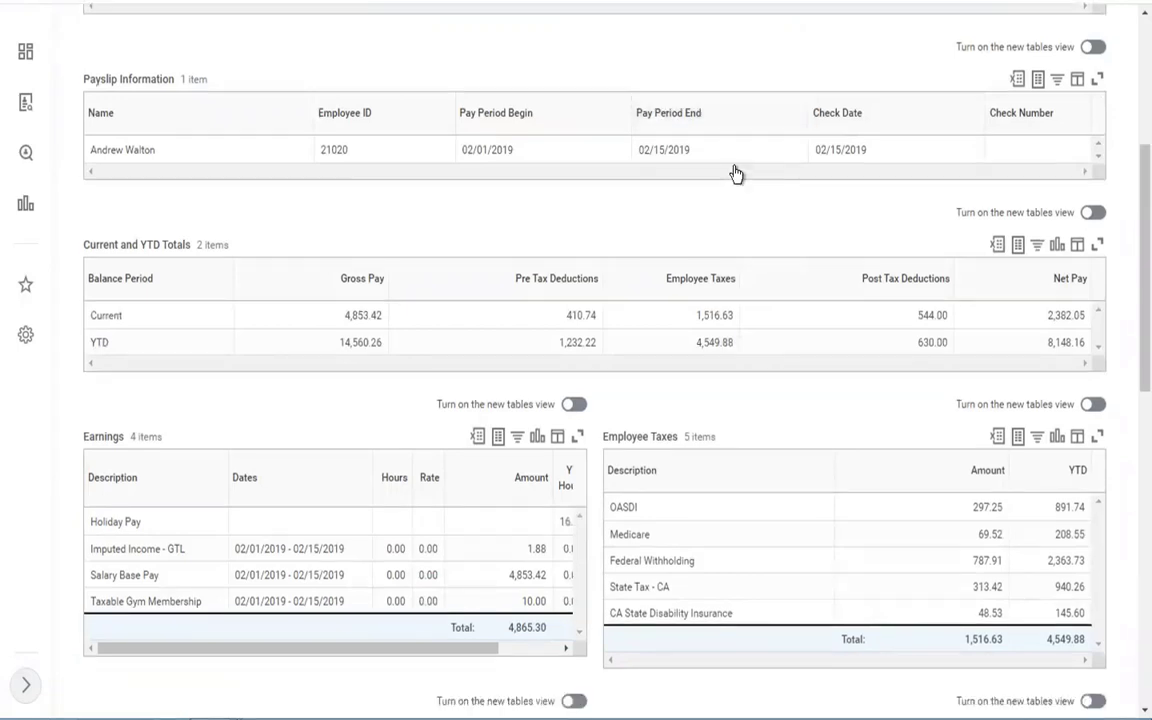
scroll(735, 174, down, 4)
scroll(733, 175, down, 2)
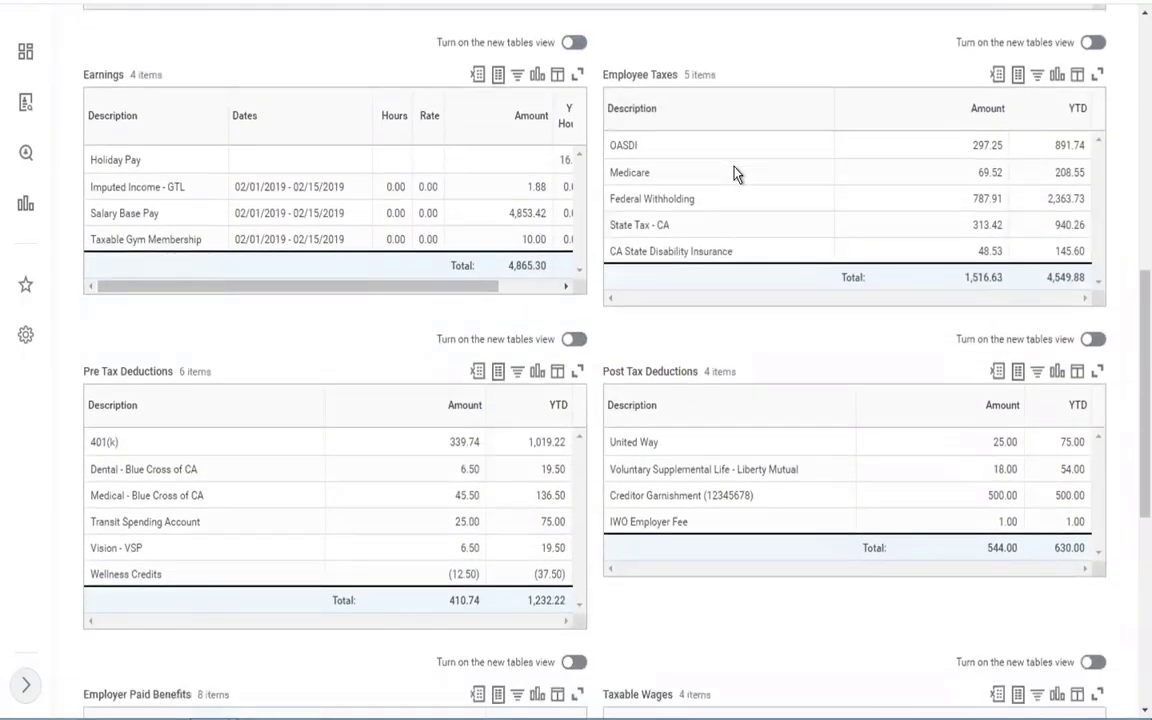
scroll(735, 174, down, 1)
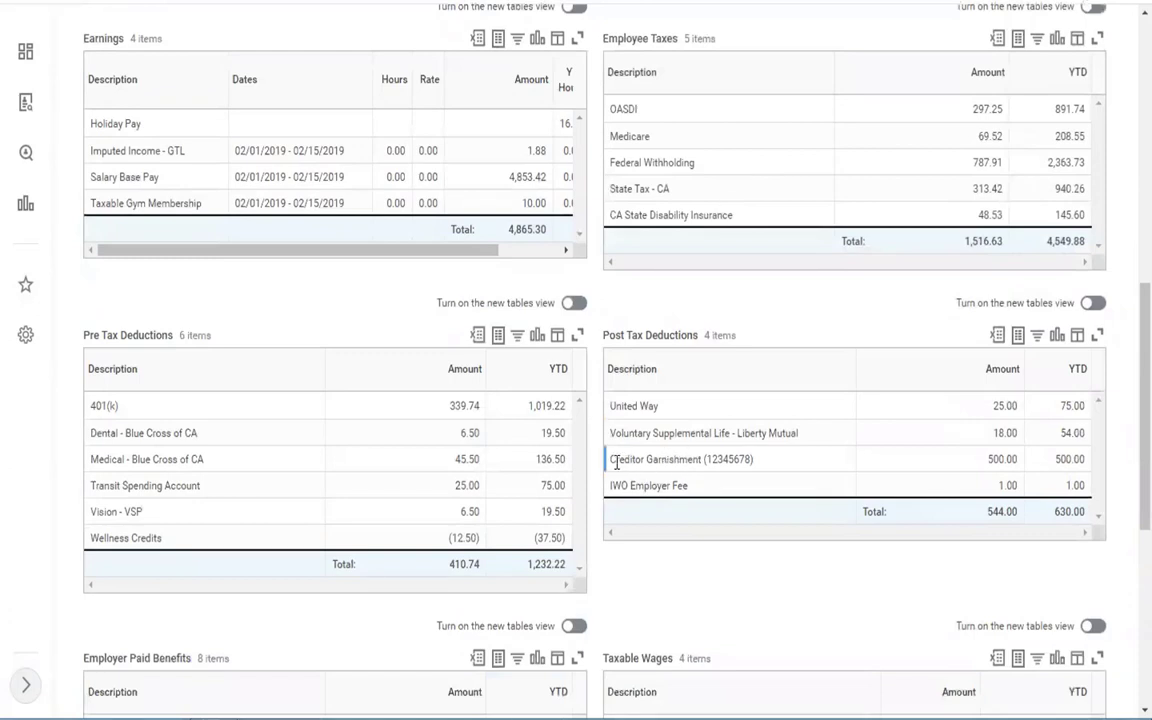
drag(612, 457, 739, 479)
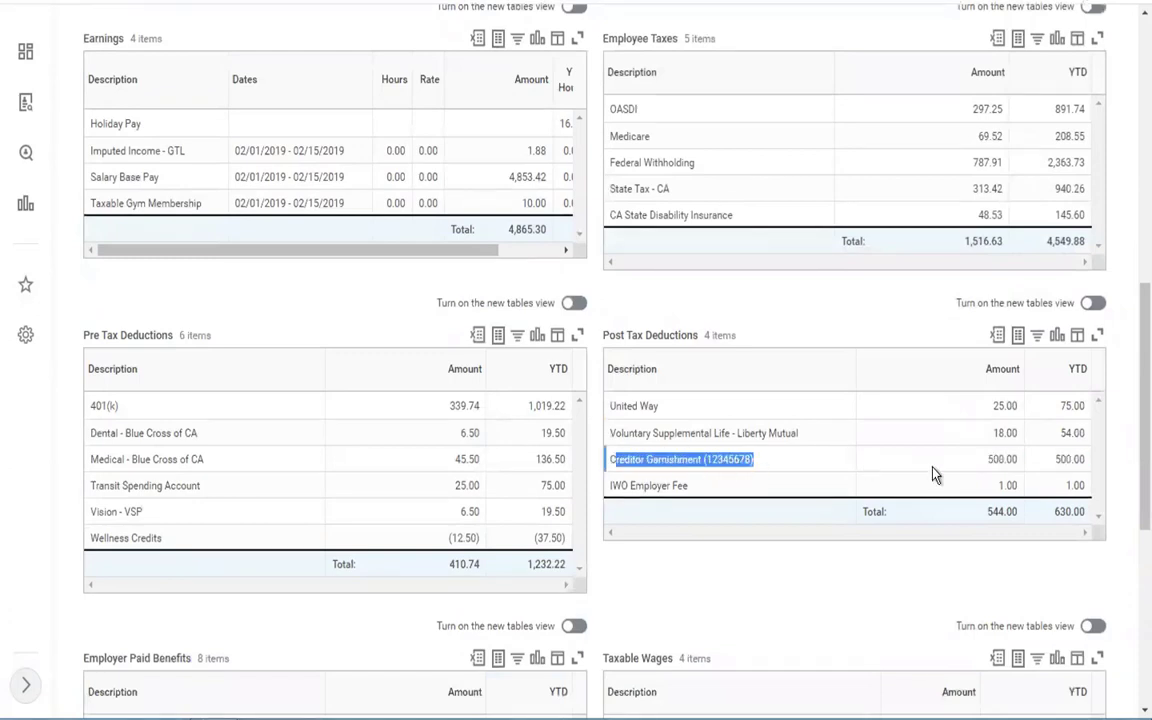
drag(932, 474, 1083, 484)
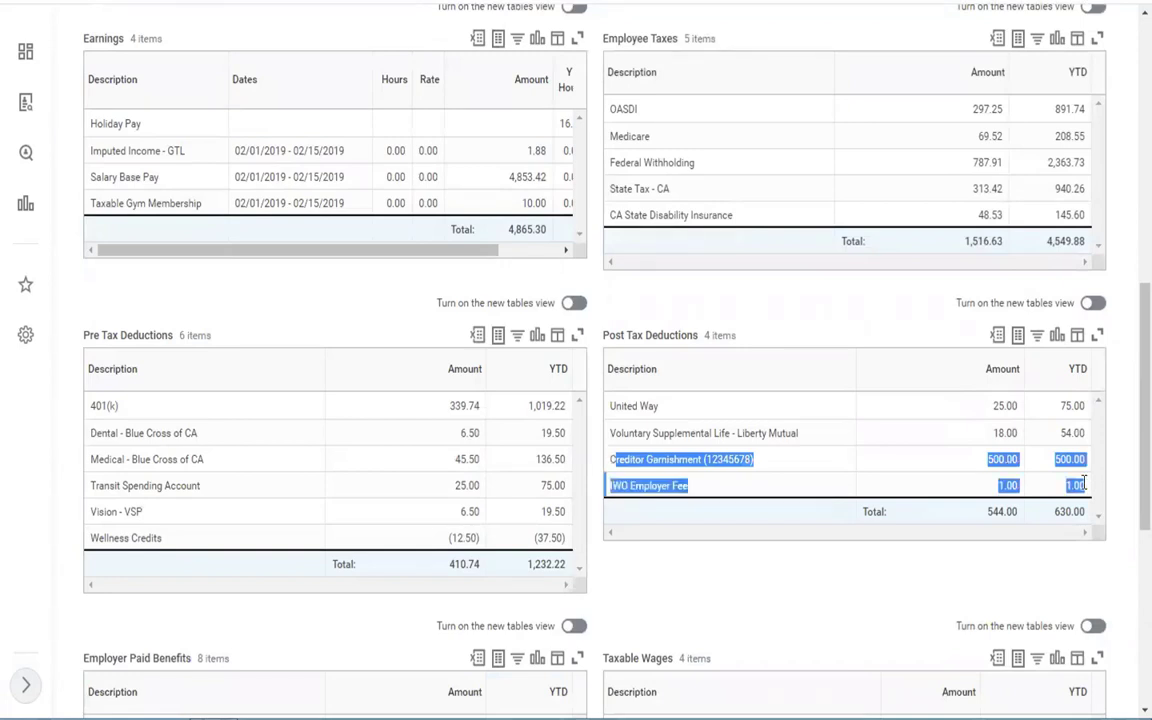